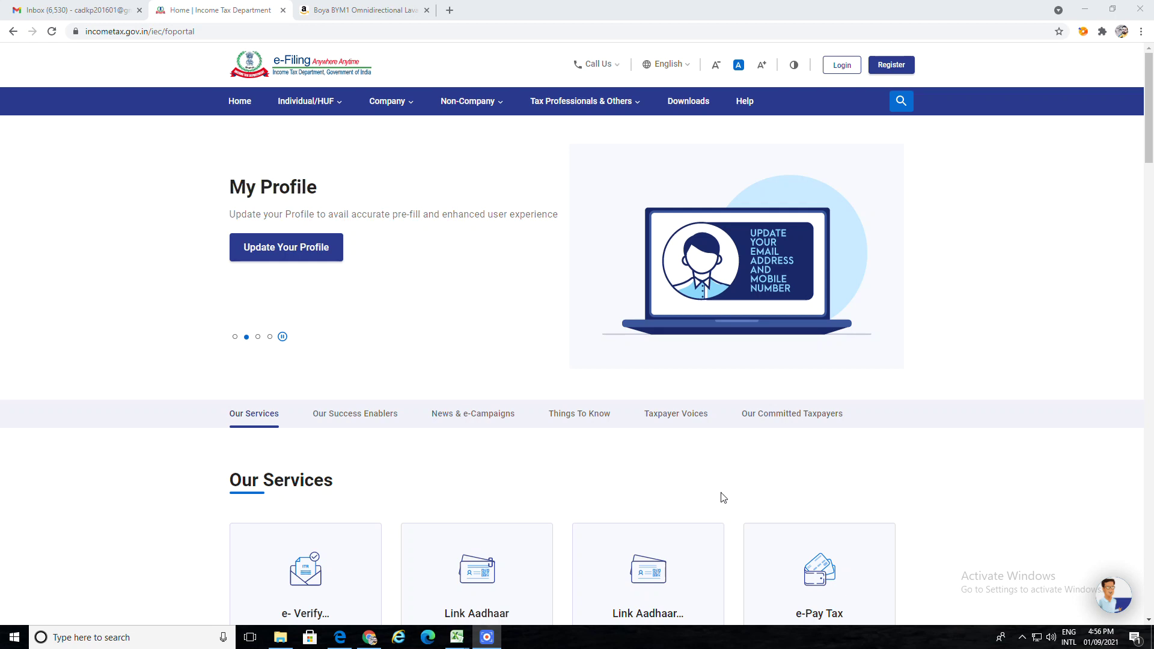
Switch to the Zerodha tradewise exits workbook in Excel and look over the column headings of the Equity section
key(alt+Tab)
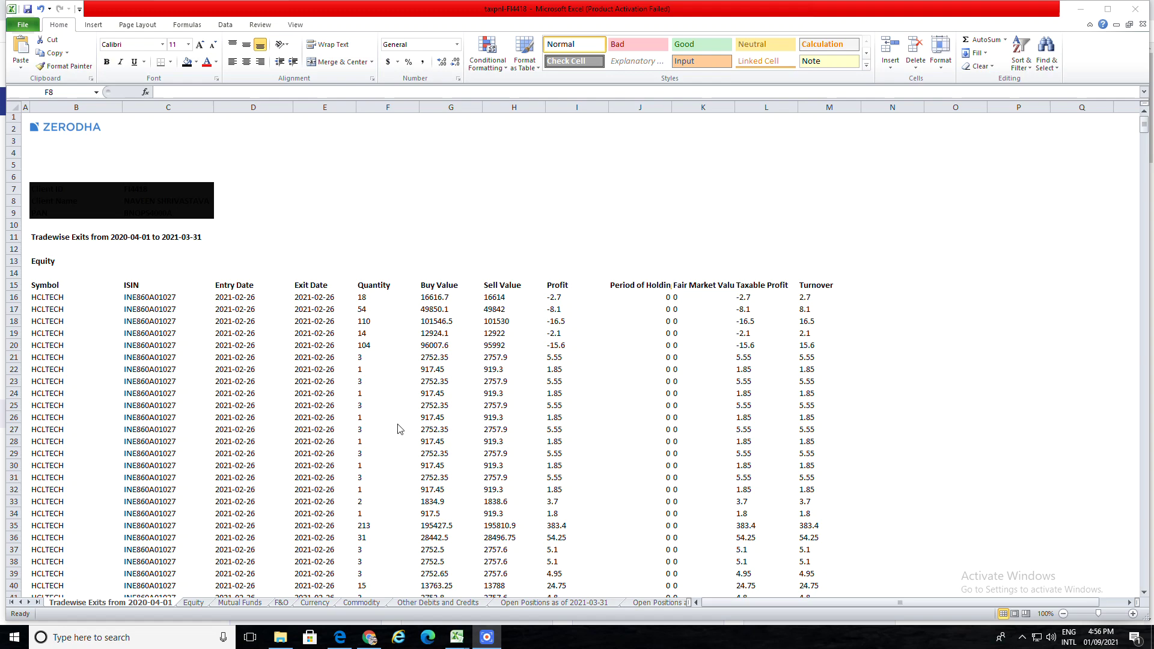
scroll(400, 430, down, 4)
scroll(403, 430, up, 4)
scroll(385, 417, down, 1)
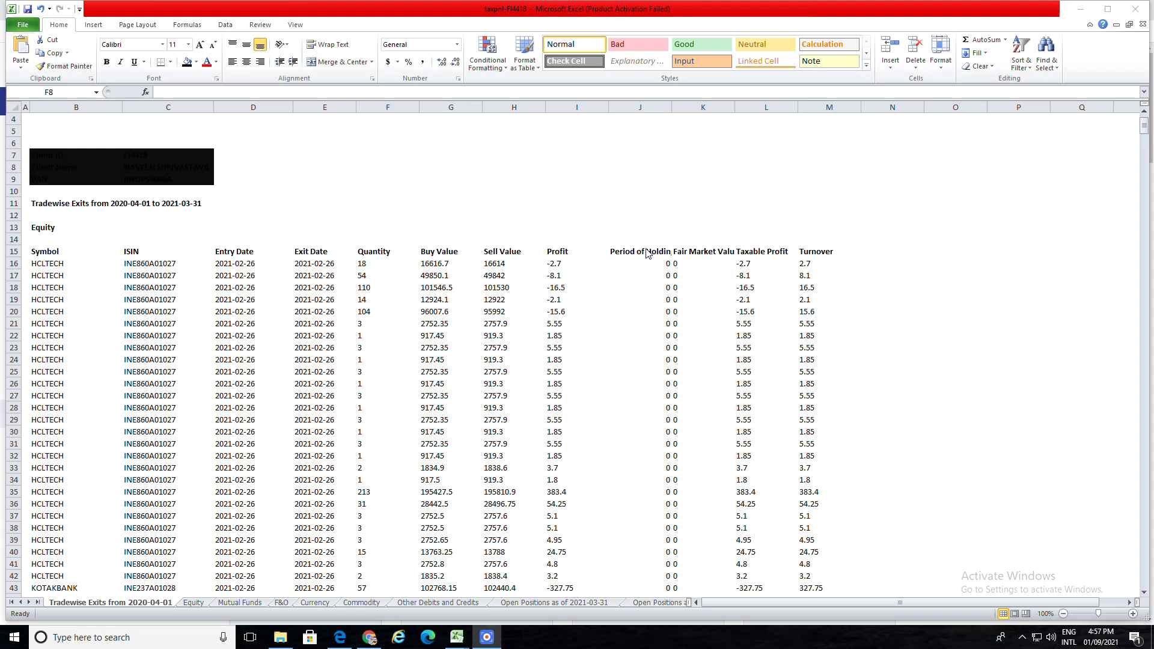
Compare the Taxable Profit and Turnover values of the HCLTECH trades in the Equity section
click(745, 263)
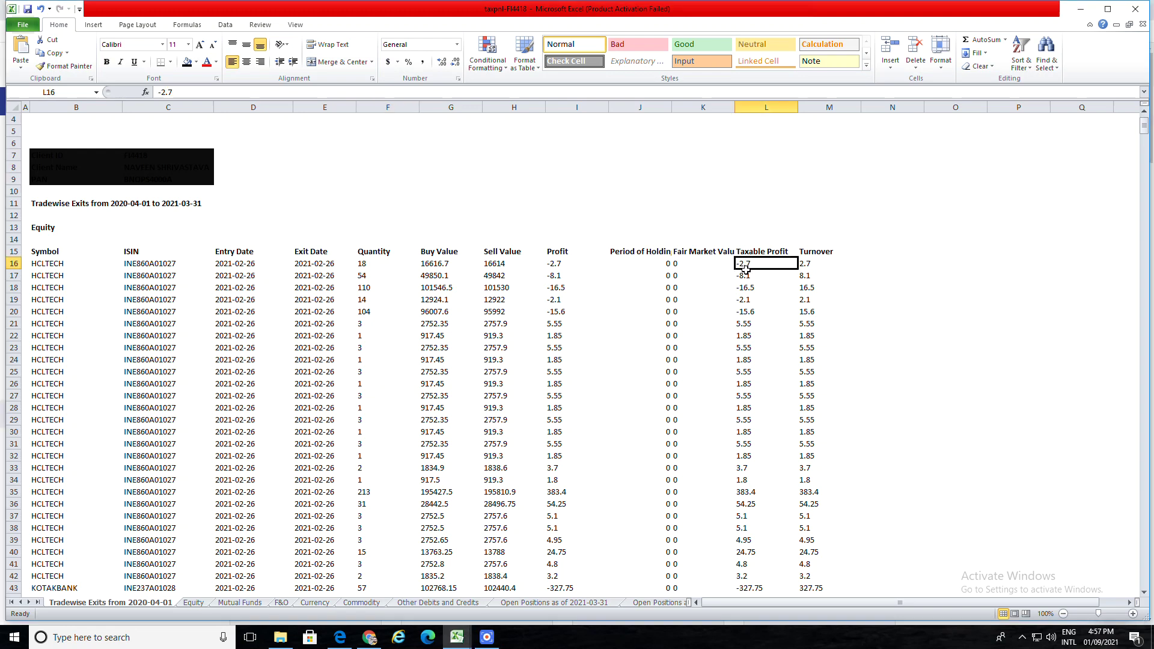
click(748, 278)
click(751, 291)
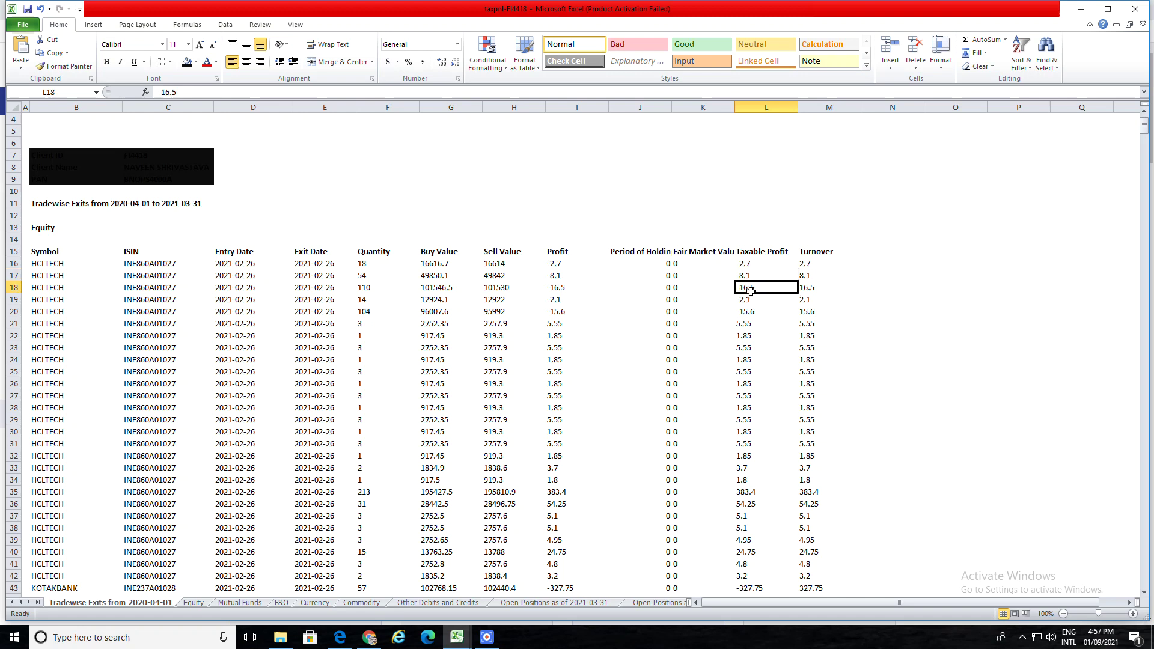
click(750, 348)
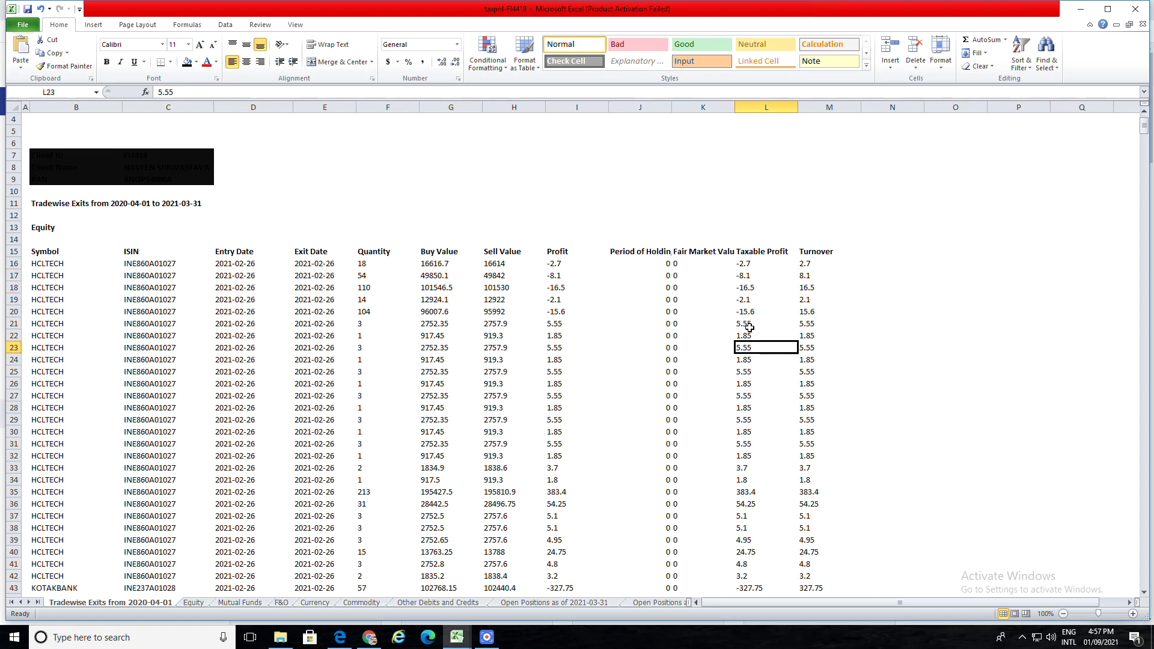
drag(748, 325, 751, 337)
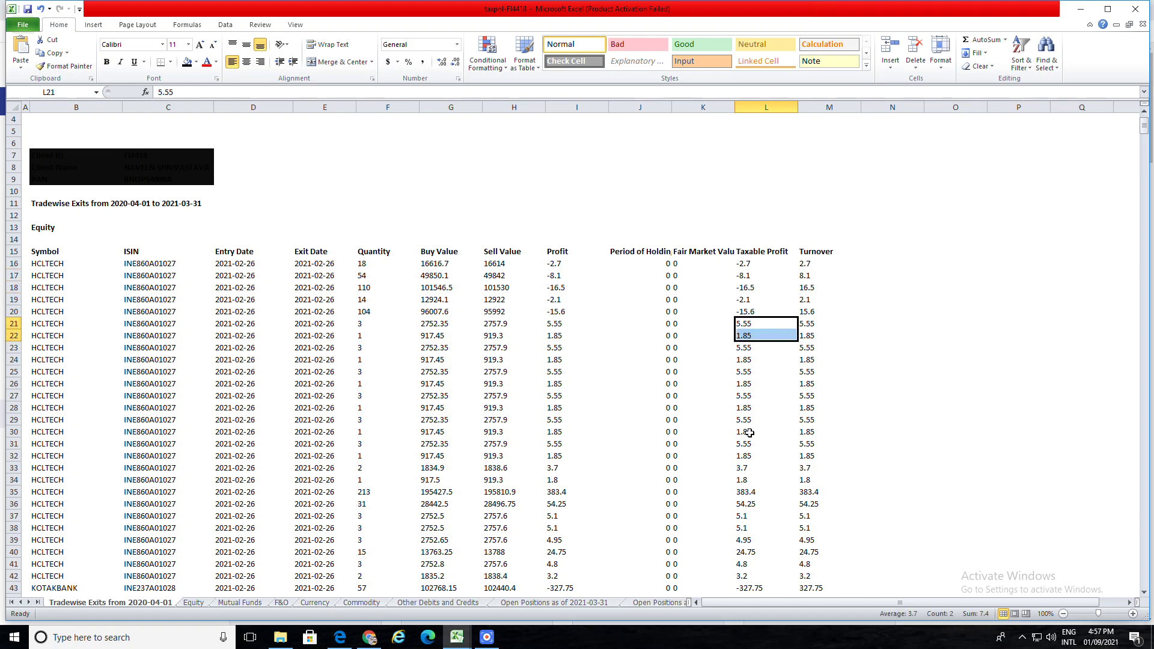
click(743, 265)
click(806, 265)
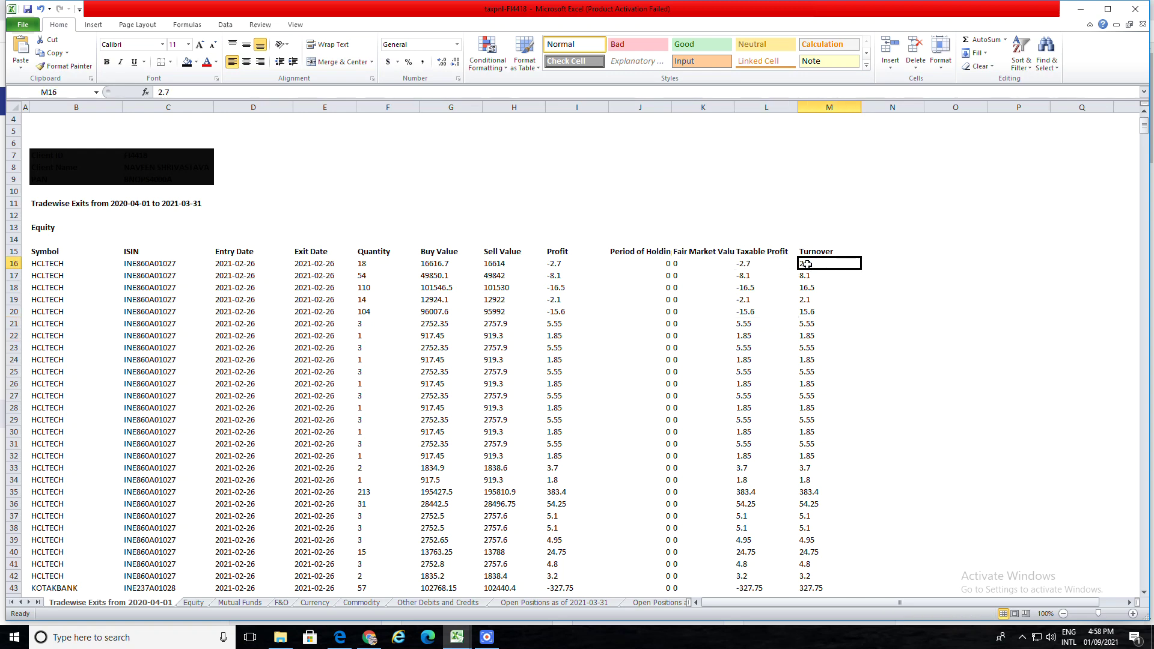
click(746, 312)
click(811, 322)
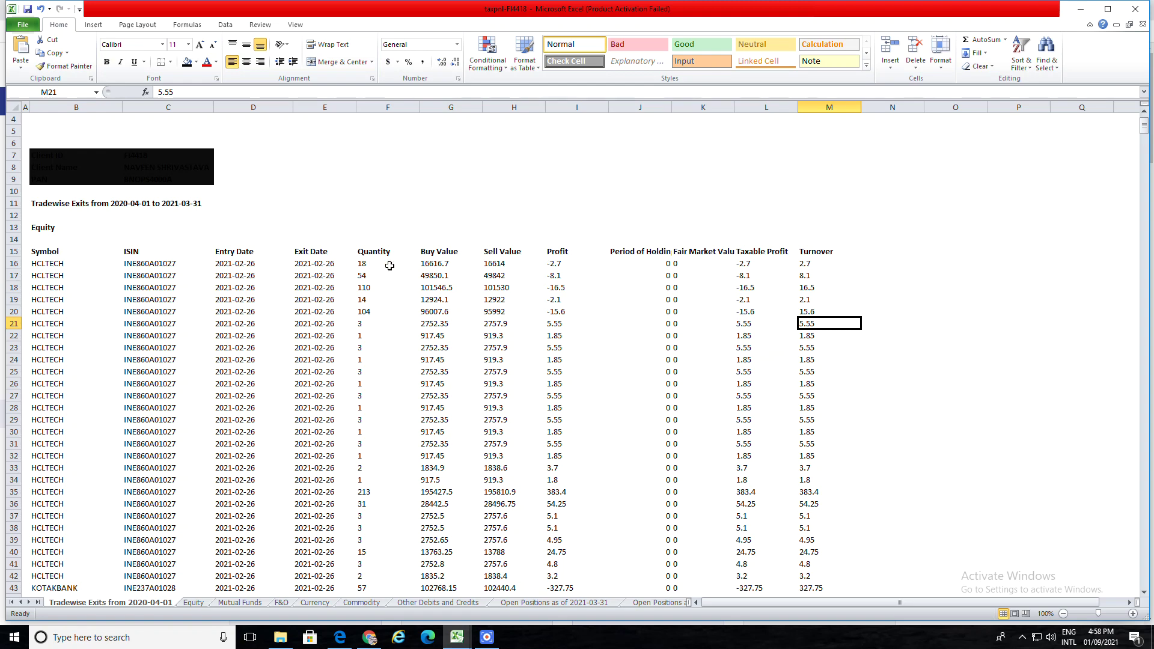
scroll(745, 262, down, 16)
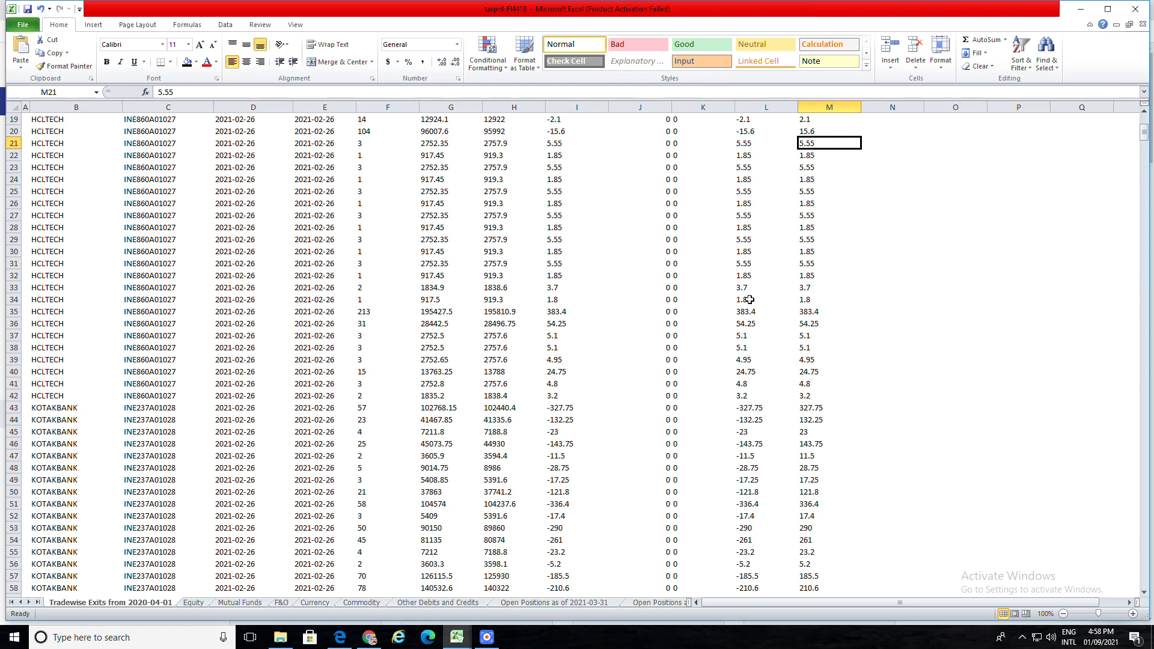
scroll(753, 306, up, 17)
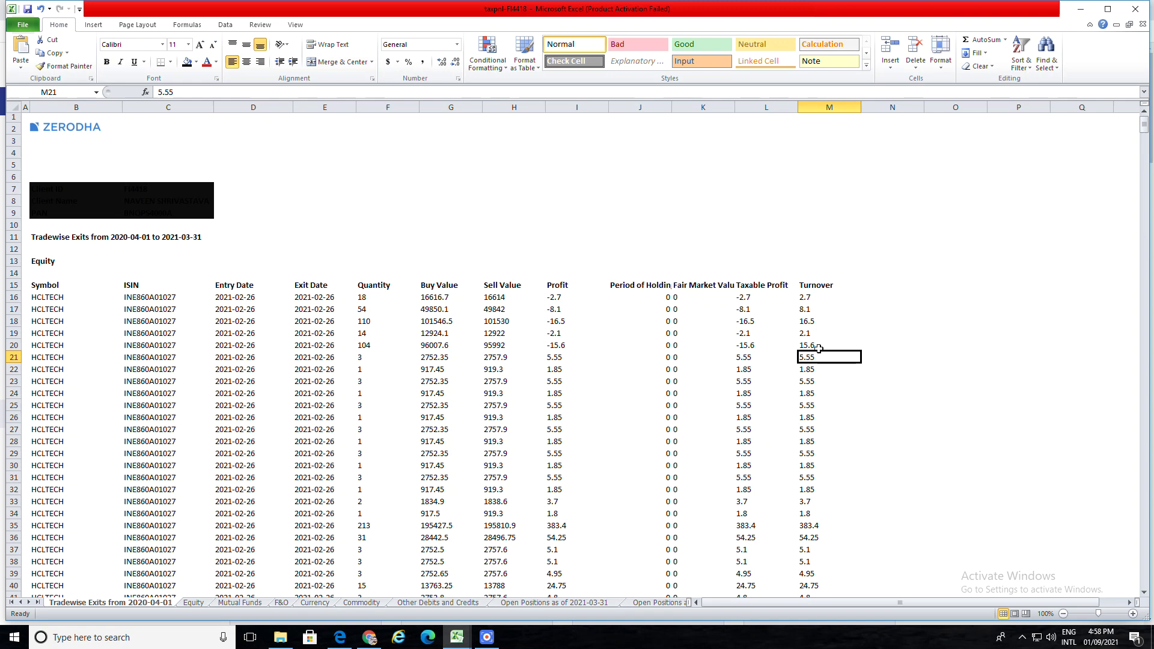
Total the equity Turnover column in M104 with a sum of M16:M103
click(809, 299)
drag(808, 299, 822, 625)
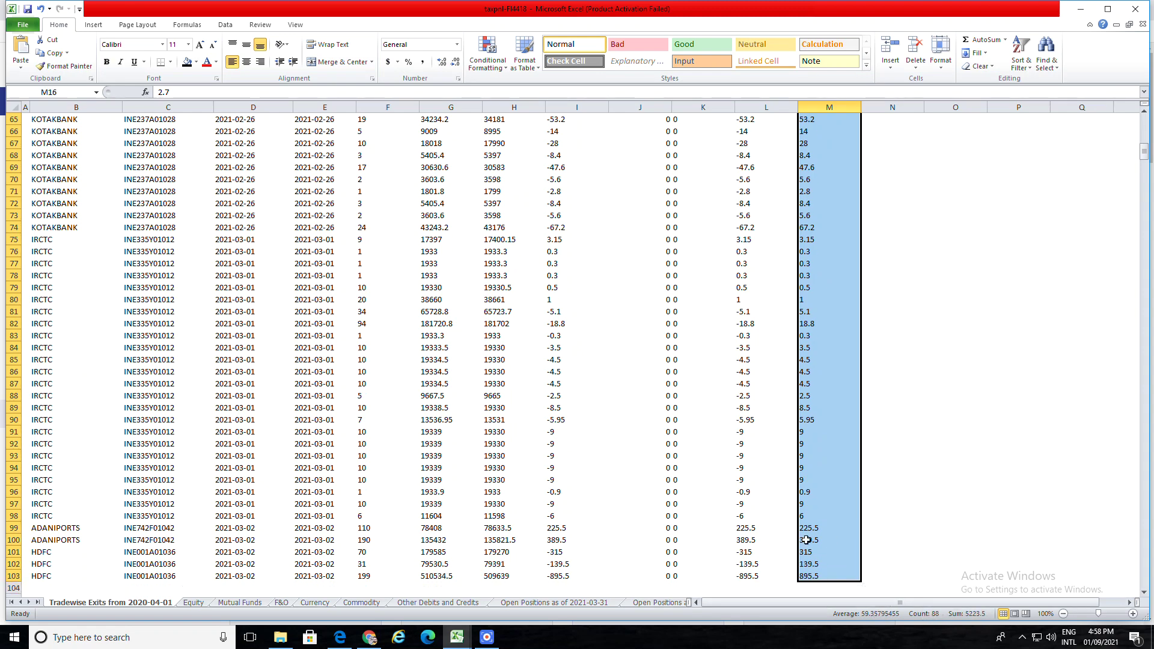
click(833, 587)
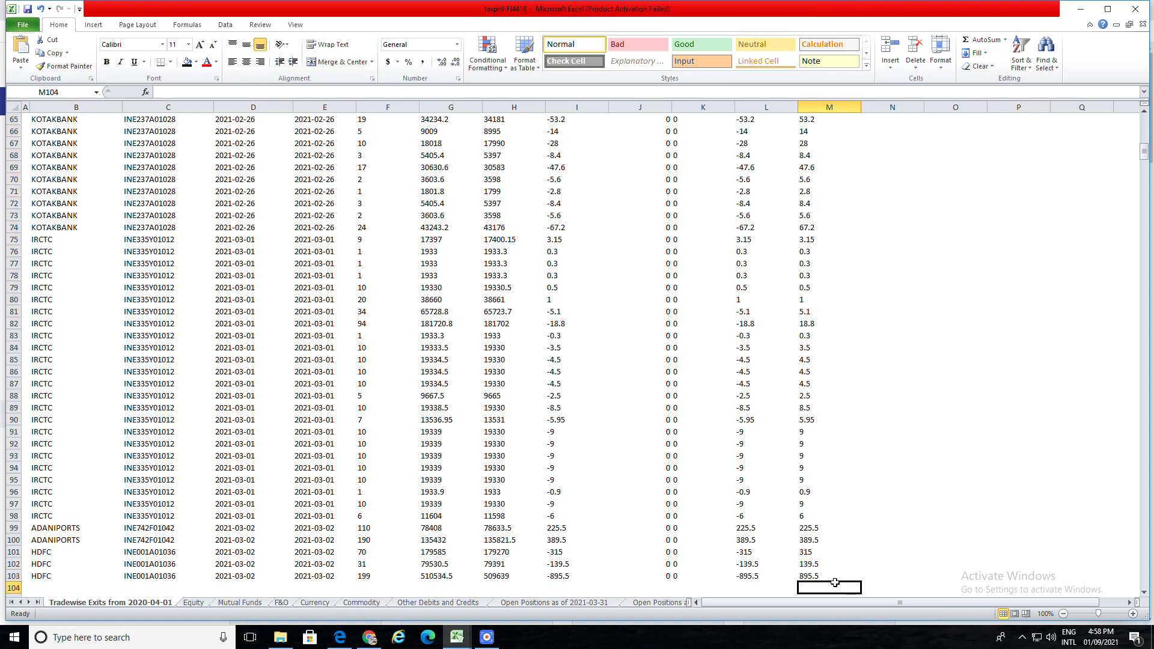
key(alt+equal)
key(Return)
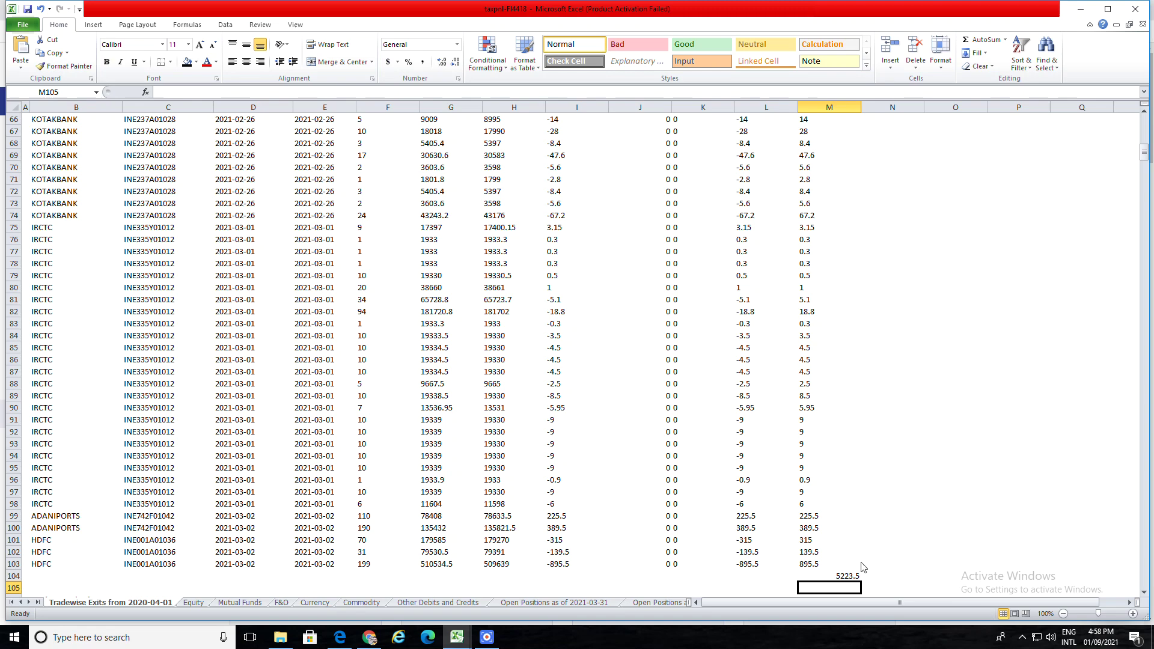
click(848, 576)
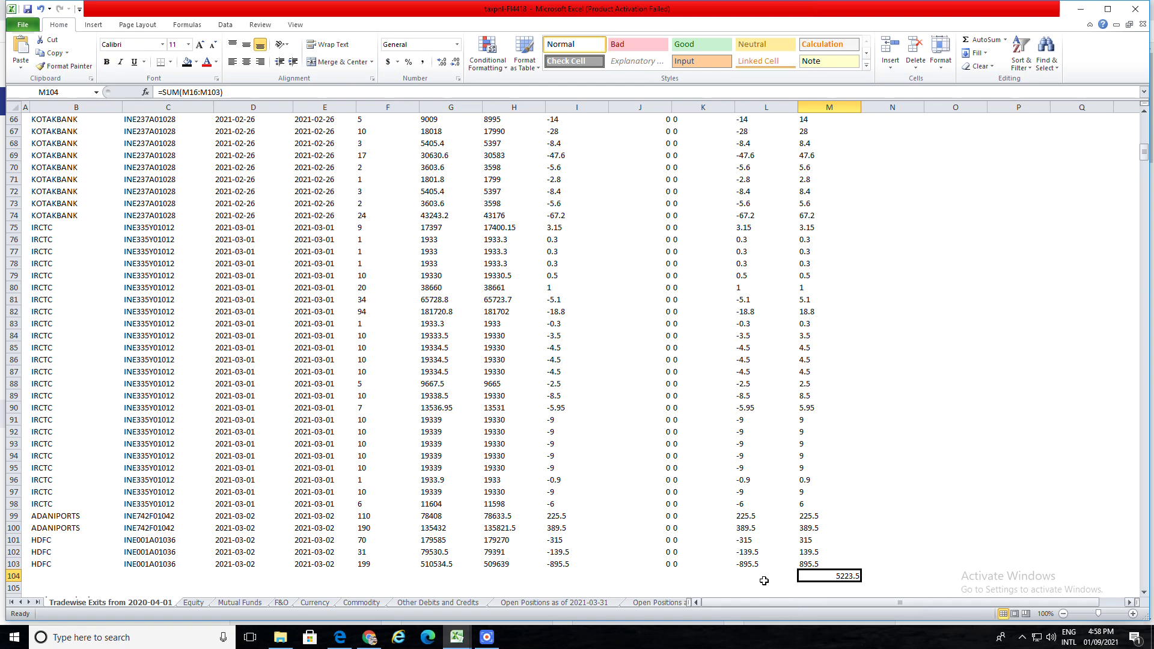
Examine the F&O section's columns and the Profit values of its first BANKNIFTY trades
scroll(763, 578, down, 4)
scroll(743, 535, down, 5)
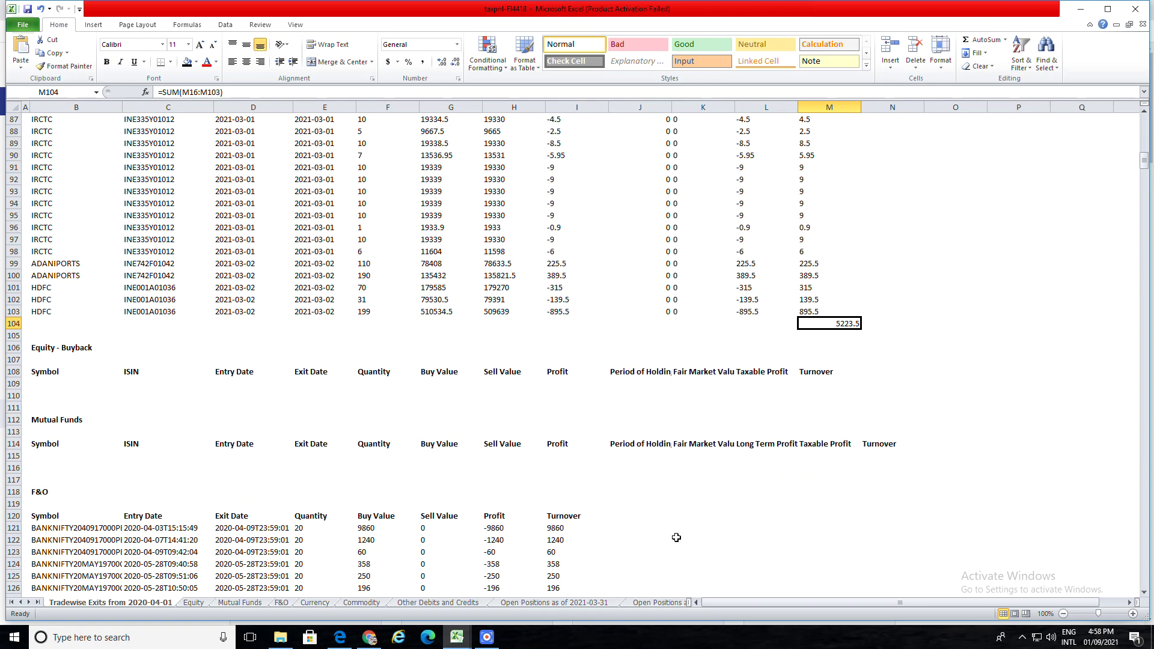
scroll(629, 410, down, 10)
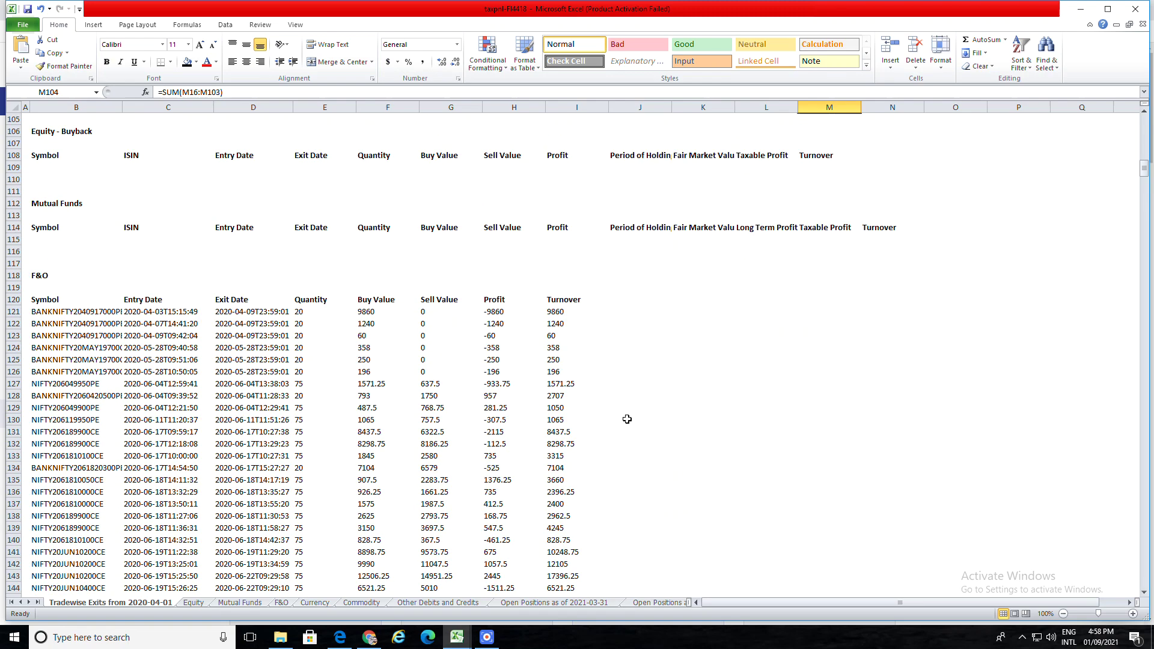
scroll(627, 419, up, 4)
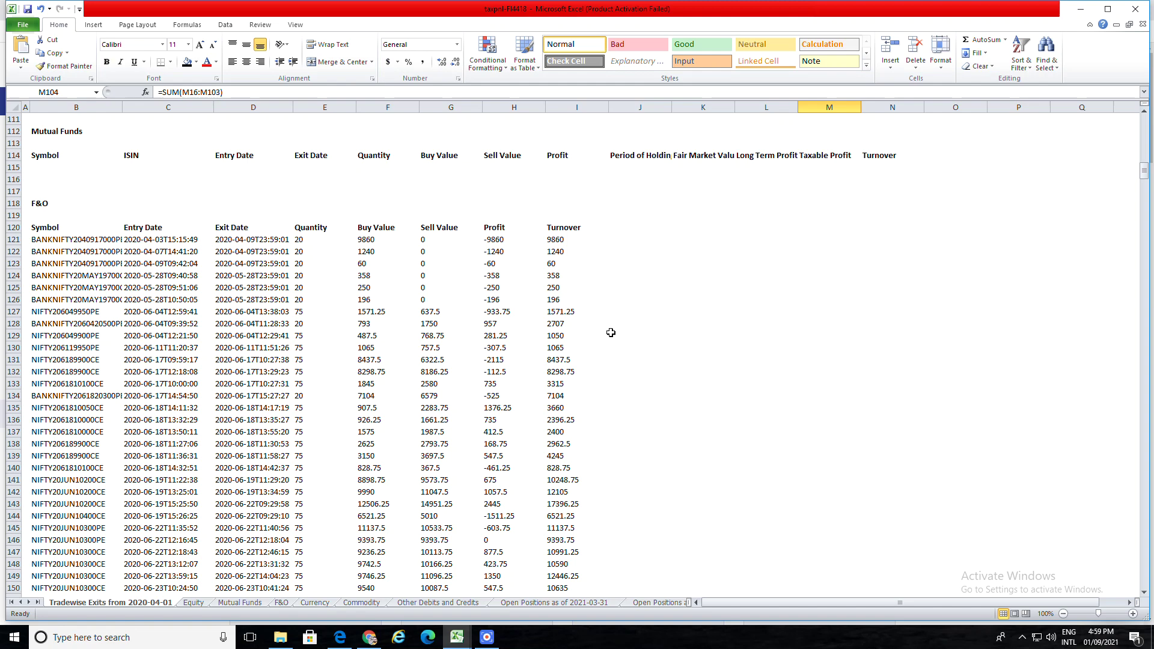
click(493, 240)
click(492, 277)
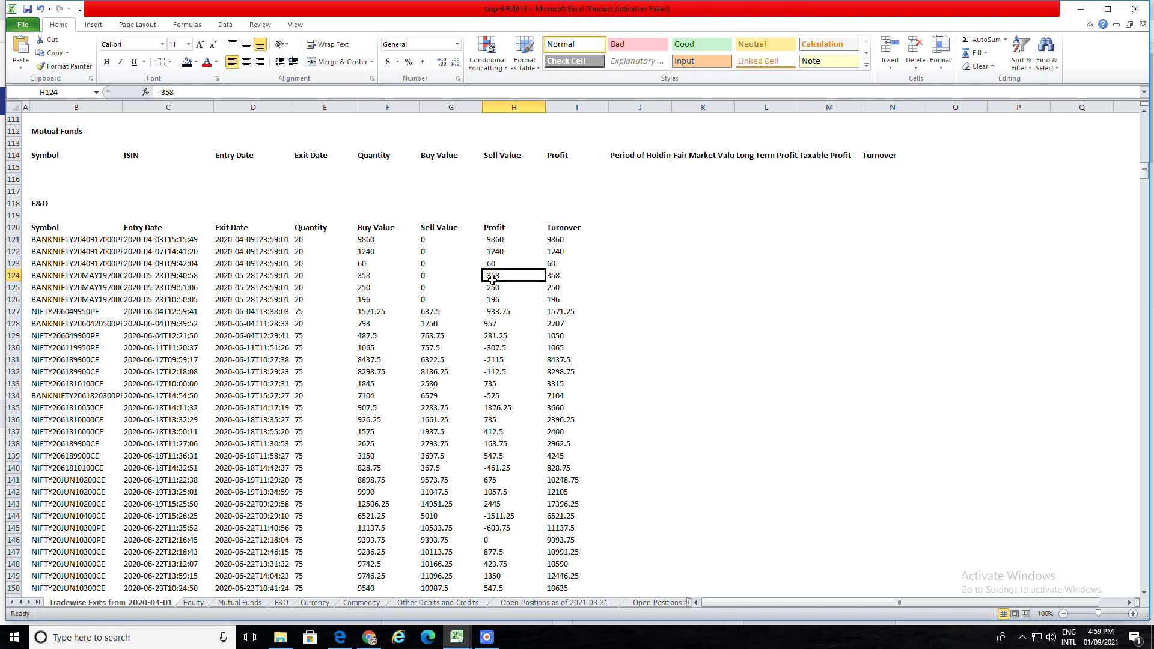
click(504, 240)
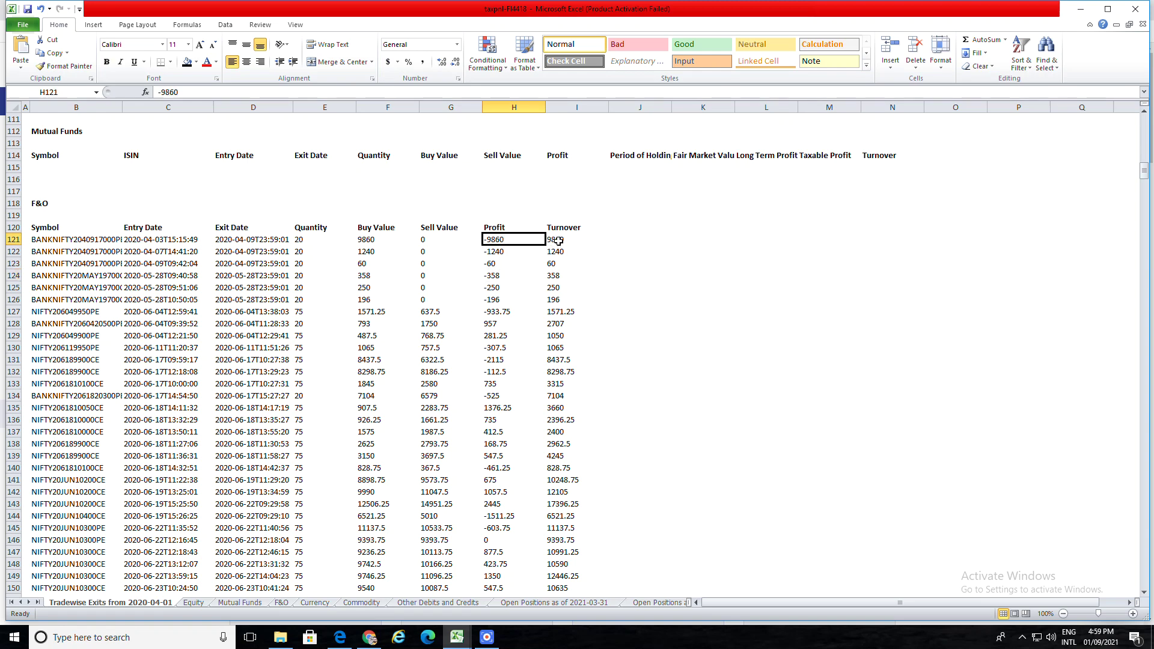
Total the F&O Turnover column in I1109, directly below the last F&O trade
drag(558, 242, 572, 581)
click(568, 586)
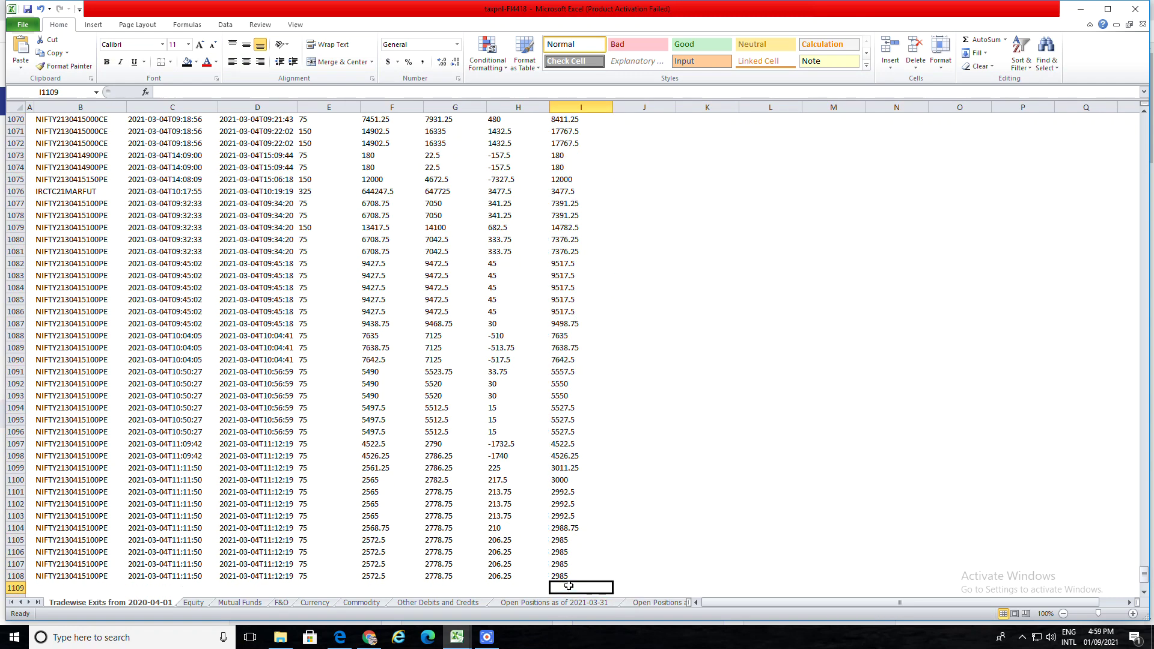
key(alt+equal)
key(Return)
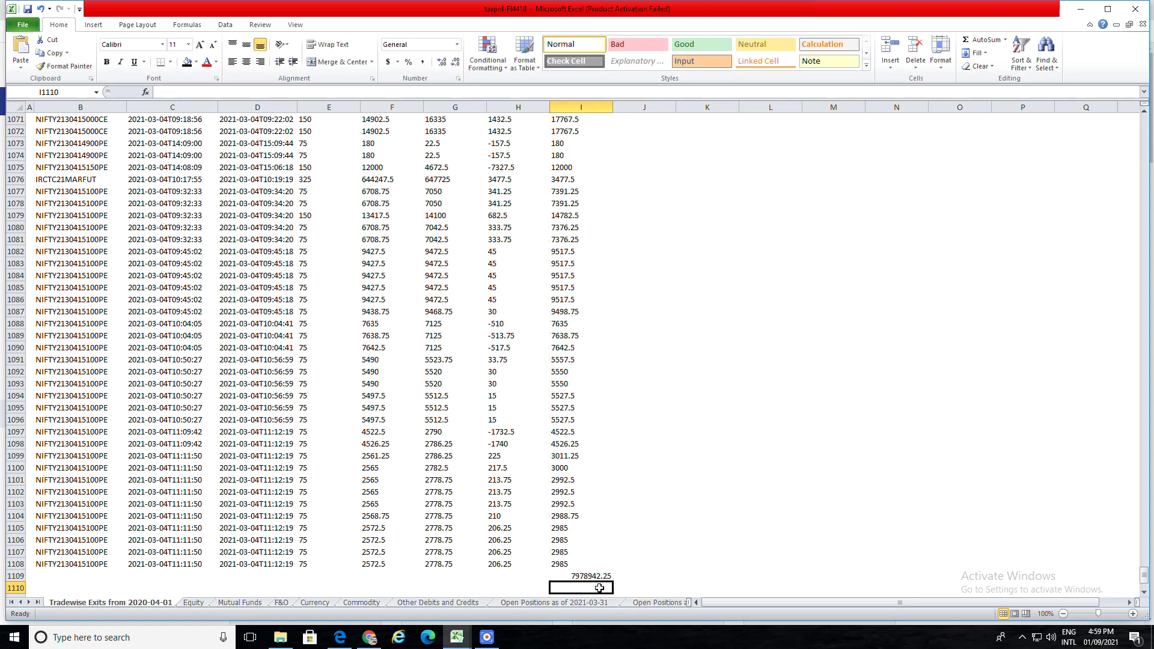
Return to the start of the F&O section and check the first trade's sell value
scroll(600, 588, up, 20)
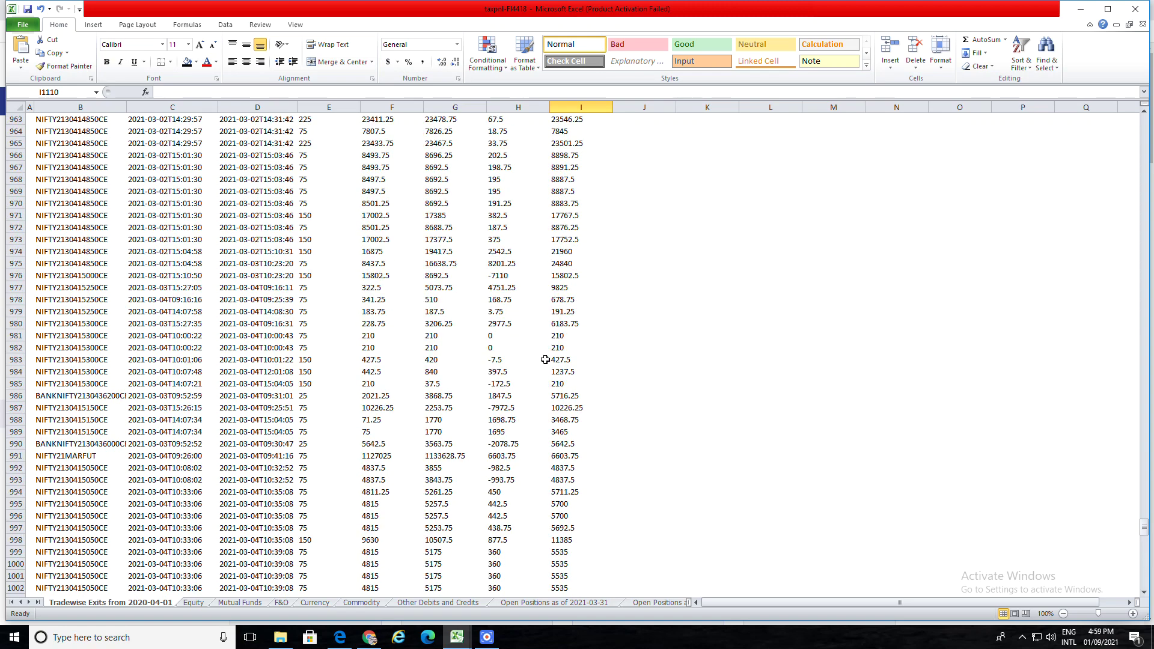
scroll(546, 359, up, 20)
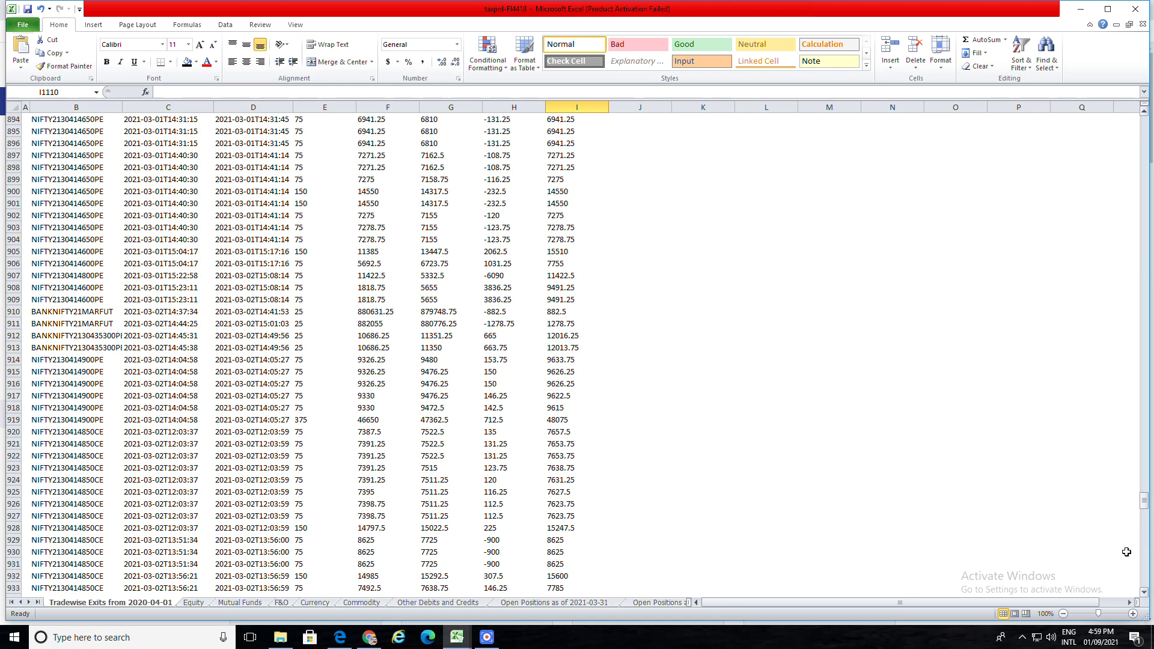
drag(1145, 505, 1152, 172)
scroll(615, 433, down, 5)
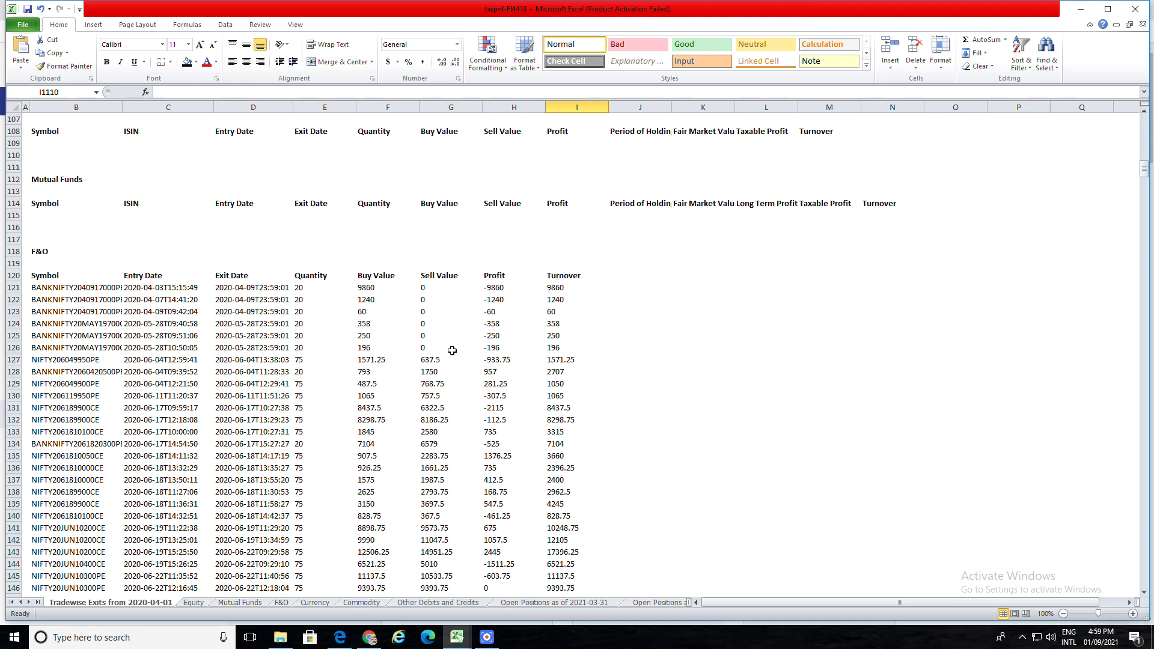
click(436, 293)
click(615, 288)
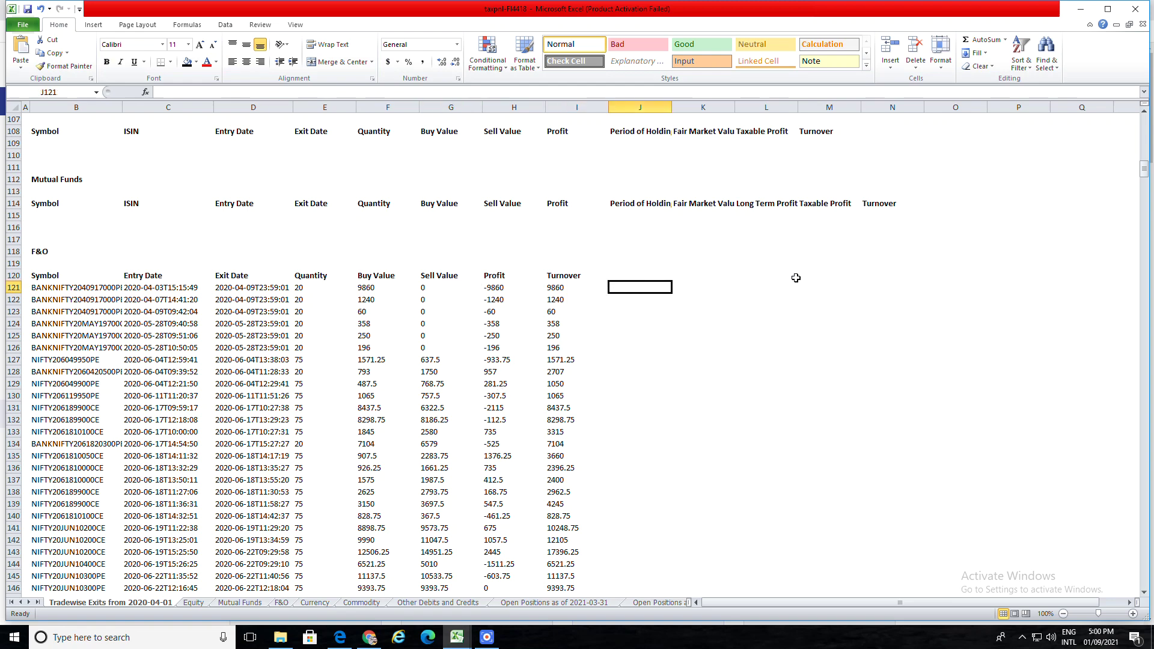
text(+)
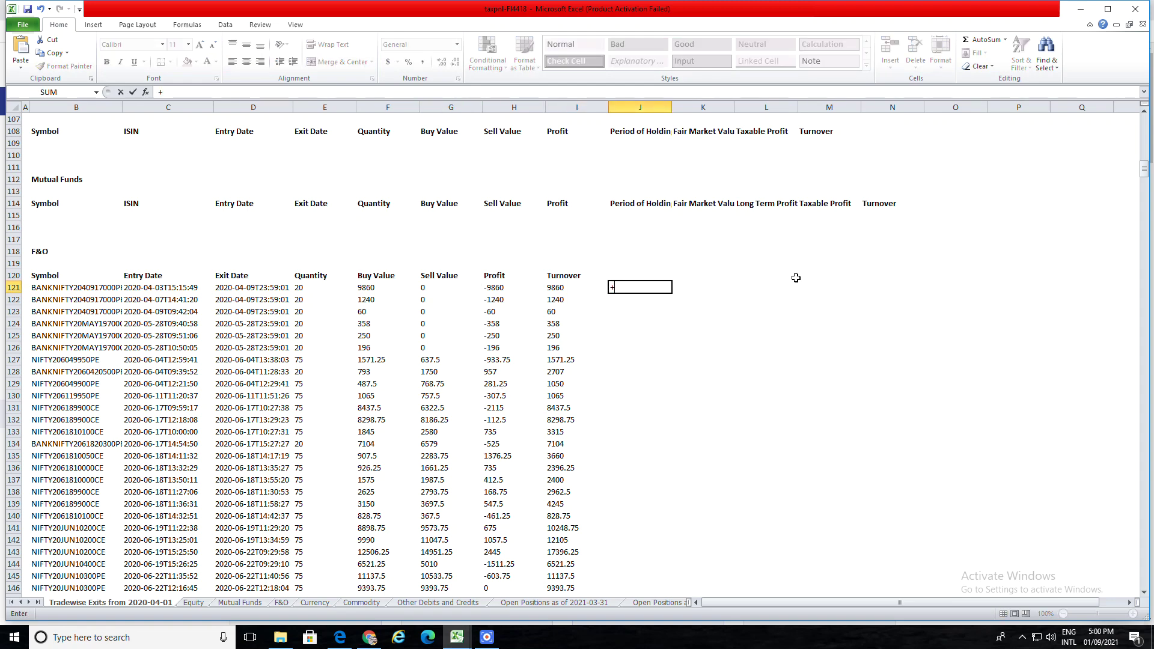
key(Escape)
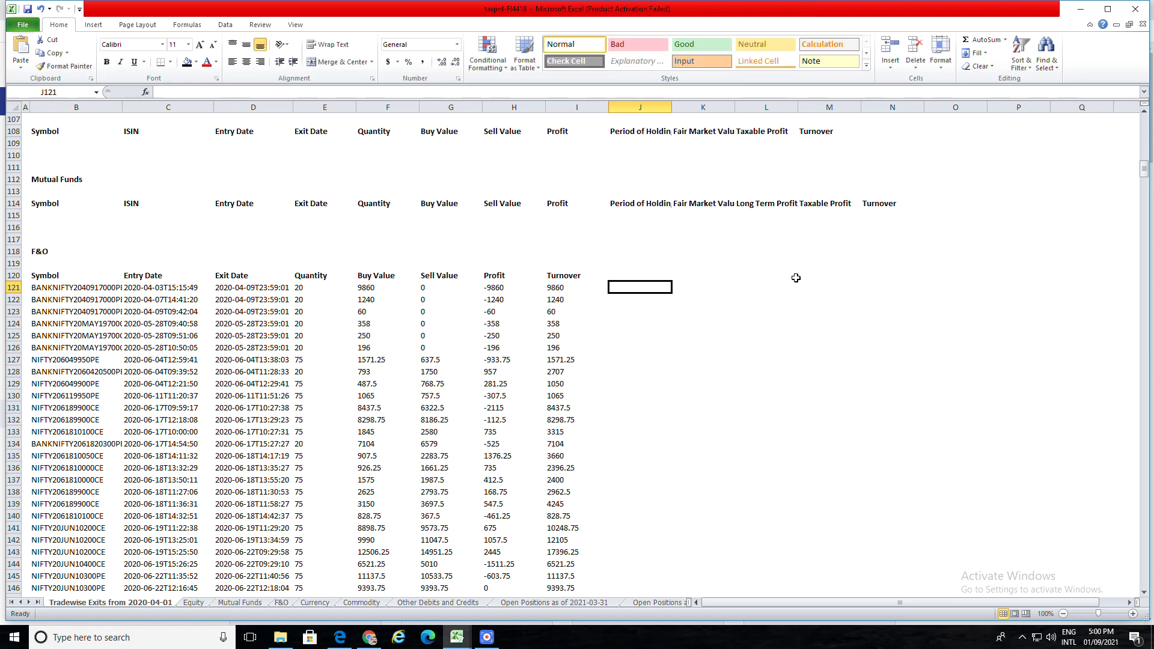
Review the F&O trades' profit and turnover values from row 121 to row 129, ending on the NIFTY206049950PE trade's profit
key(Left)
key(Left)
key(Left)
key(Left)
key(Left)
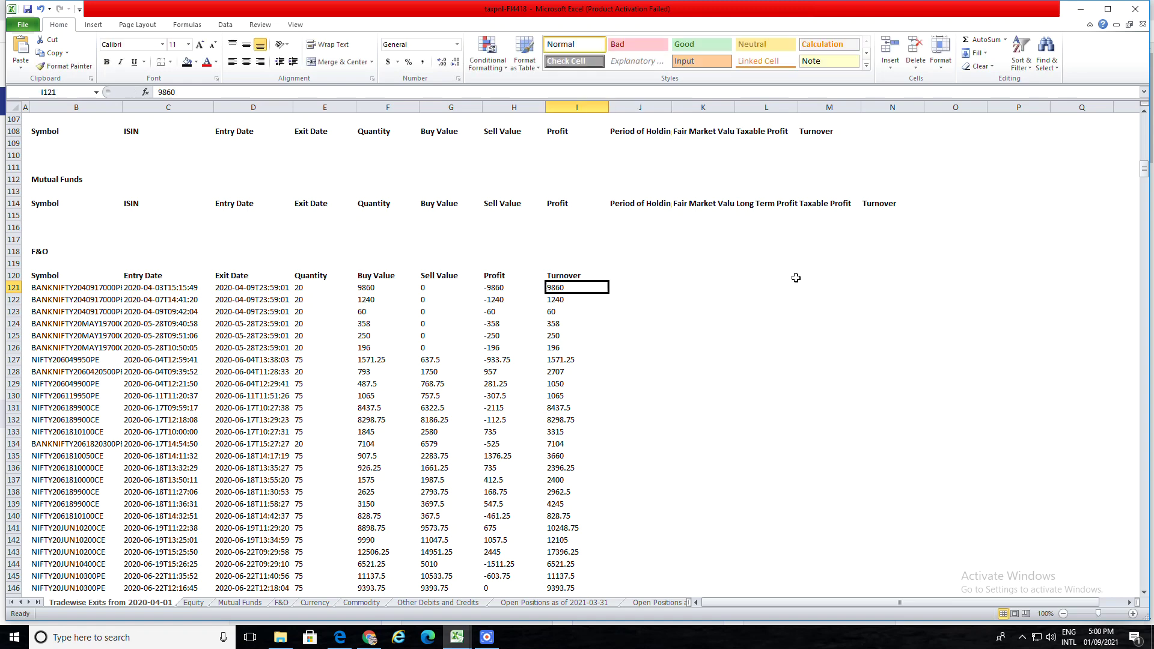
key(Right)
key(Right)
key(Right)
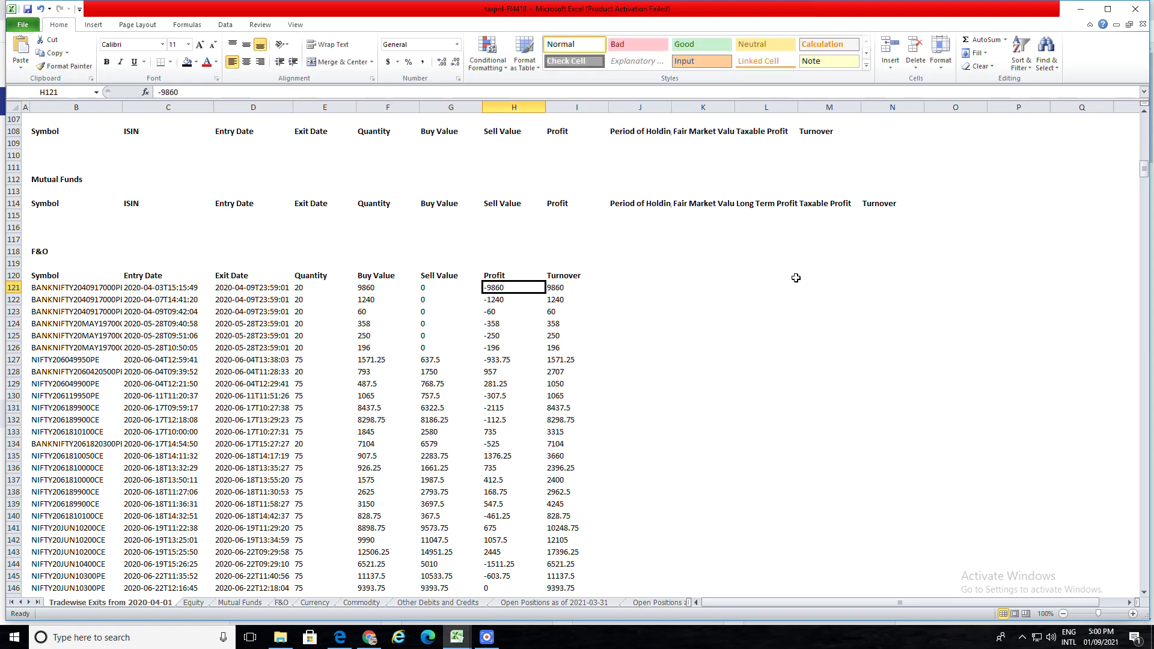
key(Down)
key(Down)
key(Down)
key(Down)
key(Down)
key(Down)
key(Down)
key(Down)
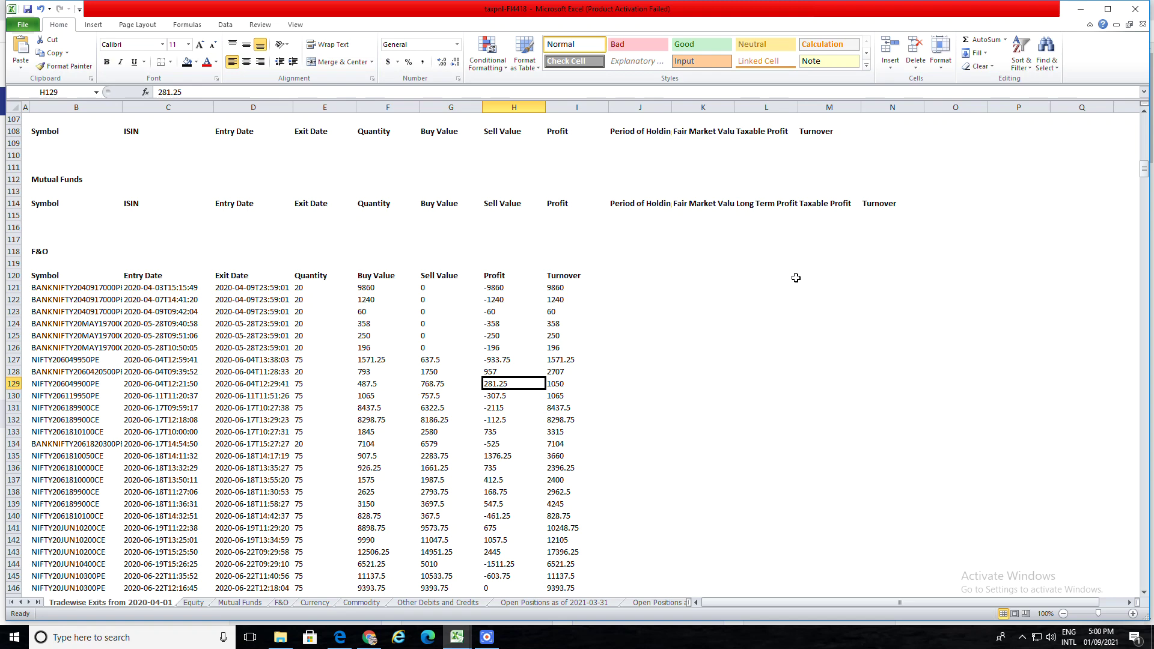
key(Up)
key(Up)
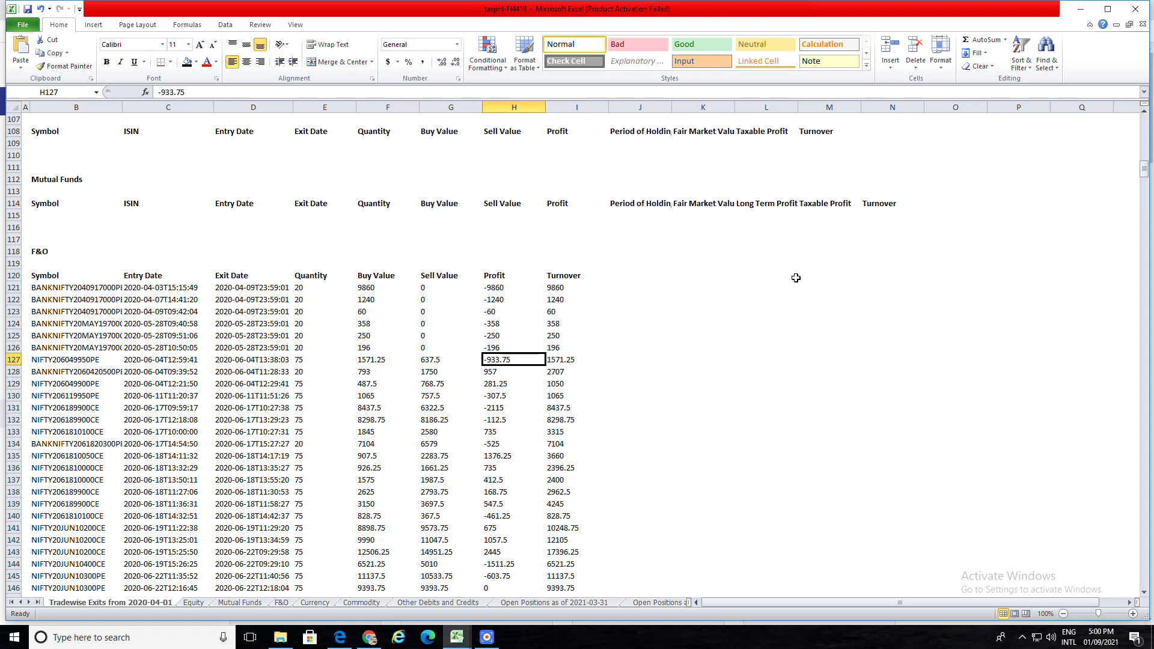
Enter the NIFTY206049950PE trade's loss as the positive amount +933.75 in J127
click(623, 359)
text(+933.7)
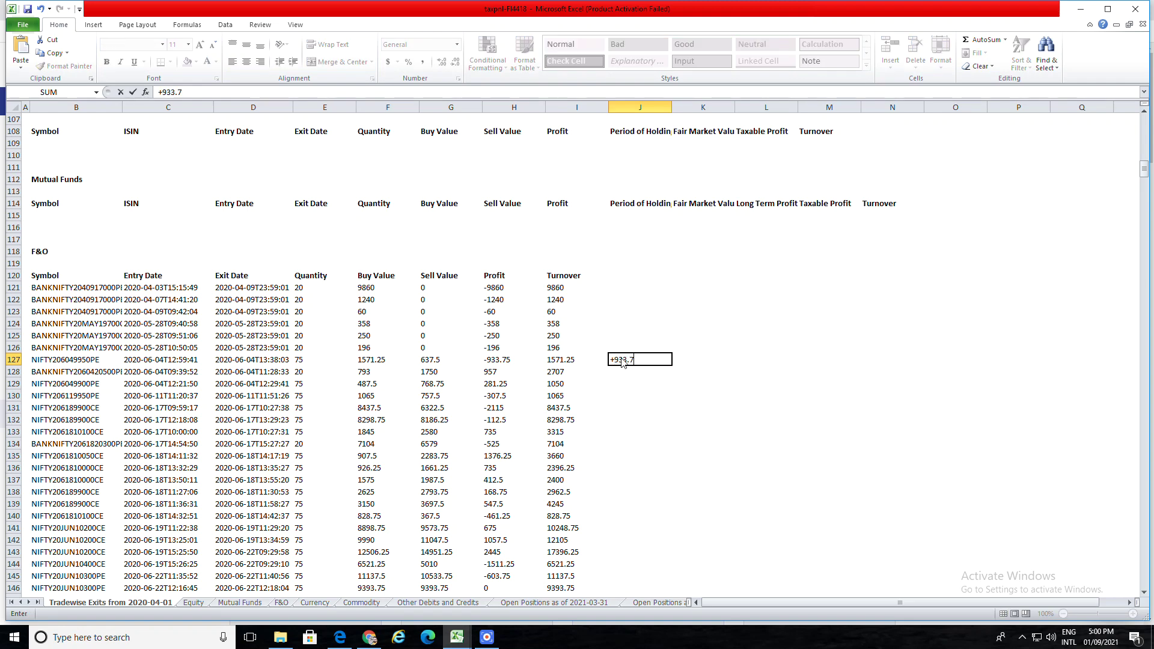
text(5)
key(Tab)
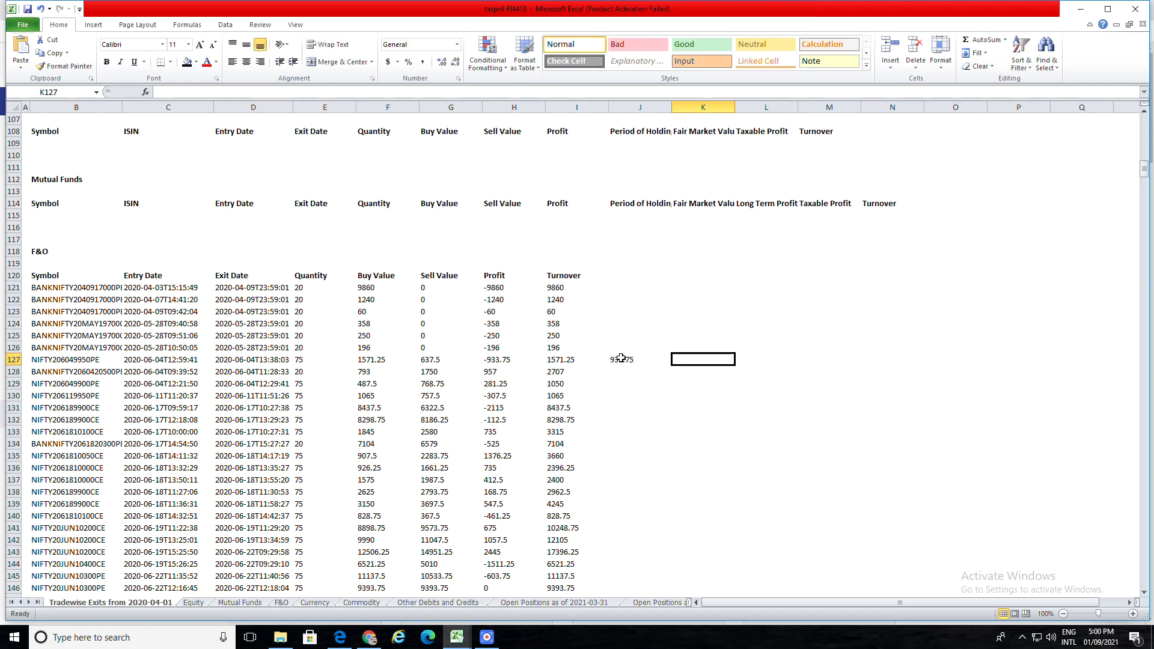
Bring the same trade's sell value into K127 with the formula +G127
text(+)
key(Left)
key(Left)
key(Left)
key(Left)
key(Left)
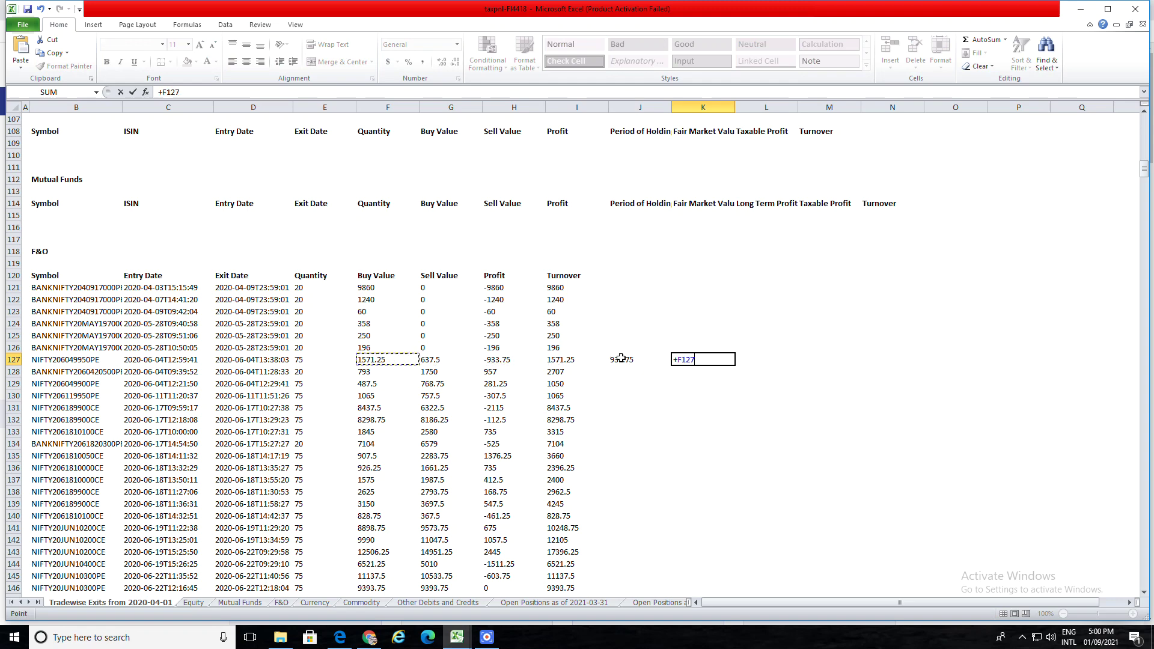
key(Right)
key(Tab)
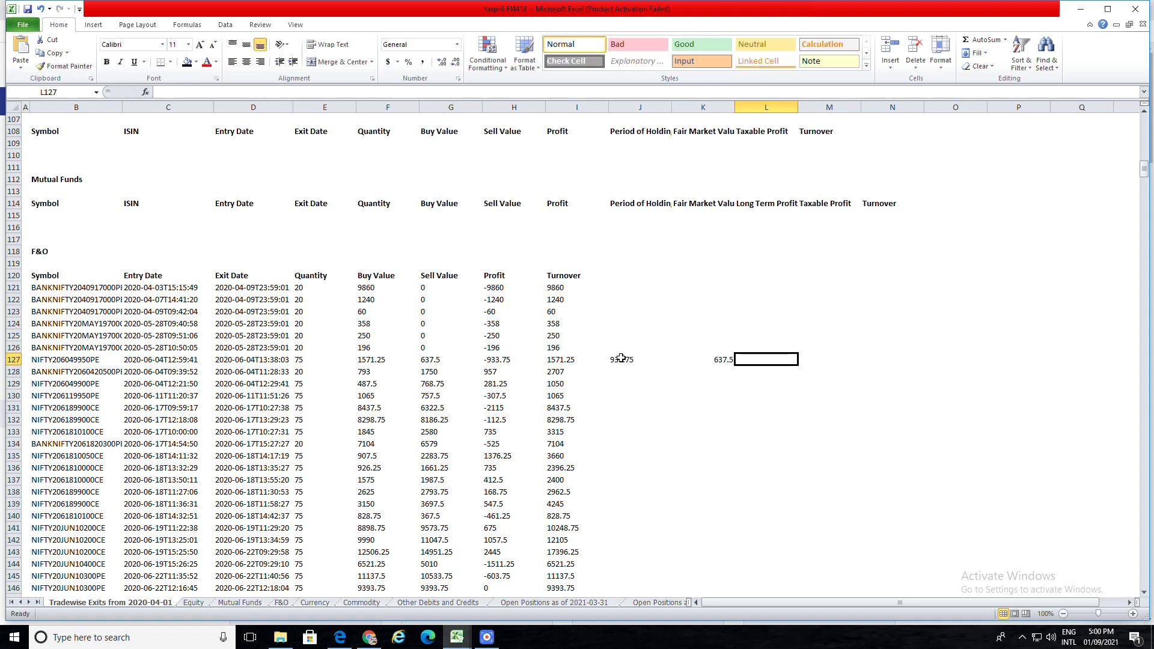
Work out the NIFTY206049950PE trade's turnover in L127 with a formula
text(+)
key(Left)
key(Left)
key(Left)
key(Return)
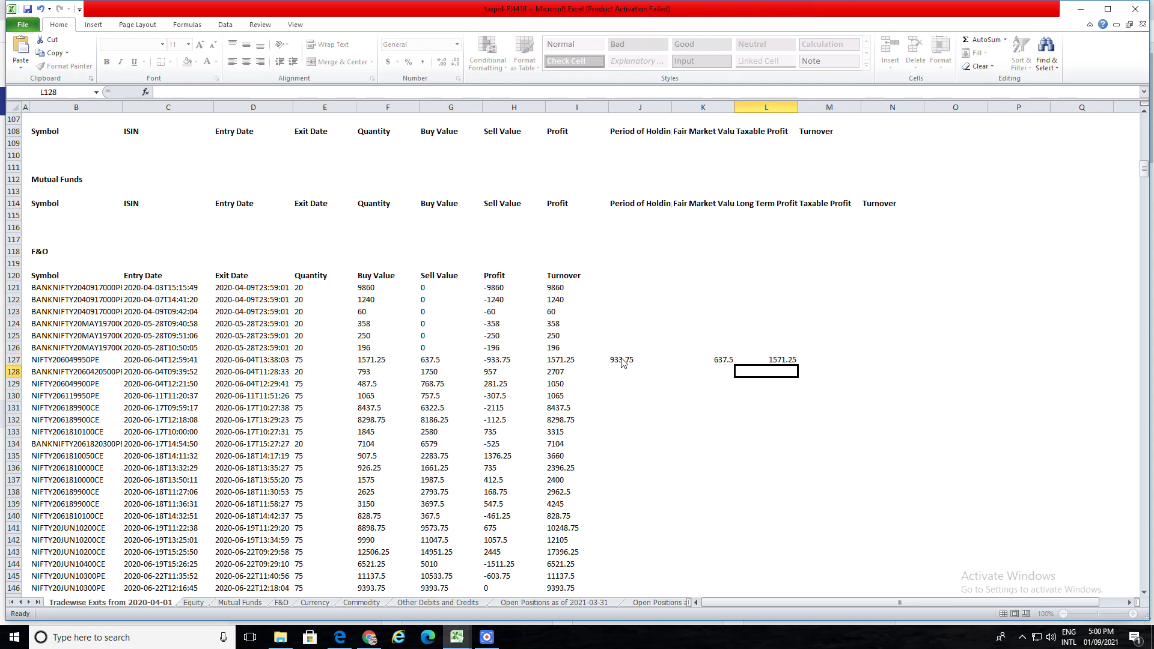
Compare the reported turnover of the NIFTY206049950PE trade in row 127 with its positive loss amount and sell value
key(Up)
key(Left)
key(Left)
key(Left)
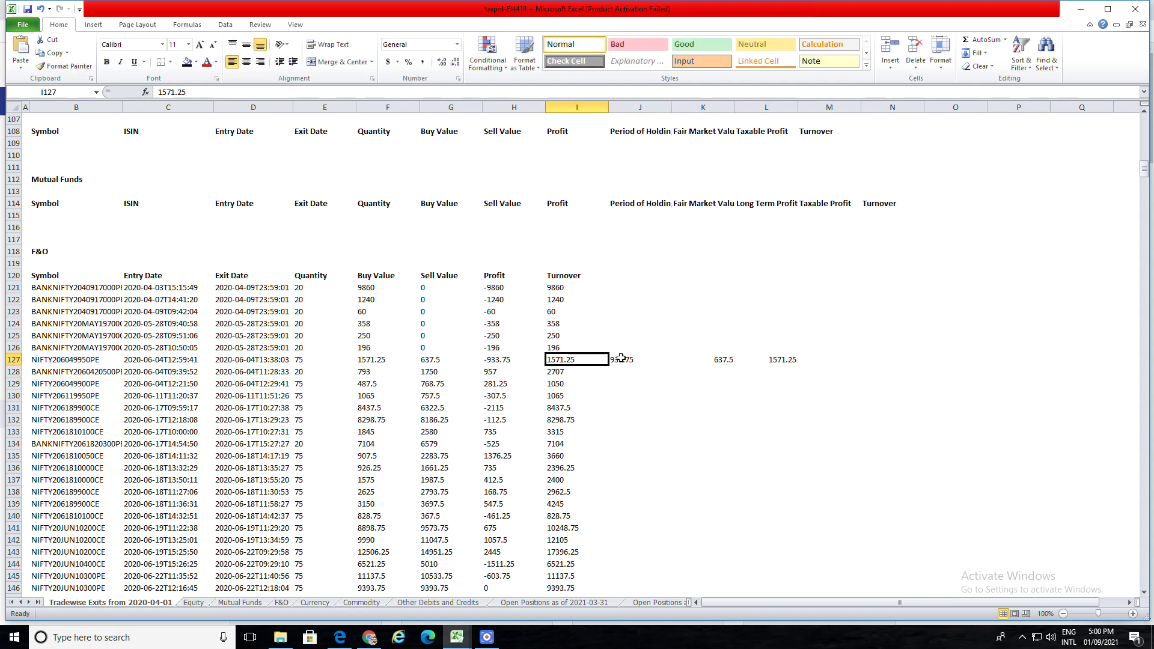
key(Right)
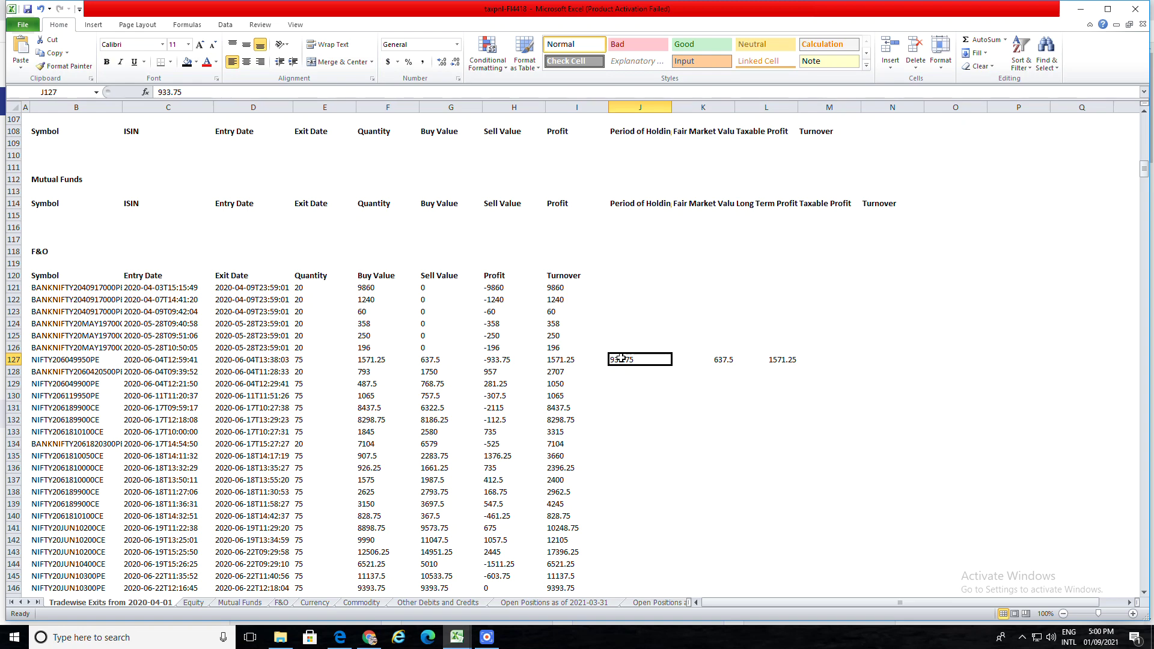
key(Left)
key(Left)
key(Left)
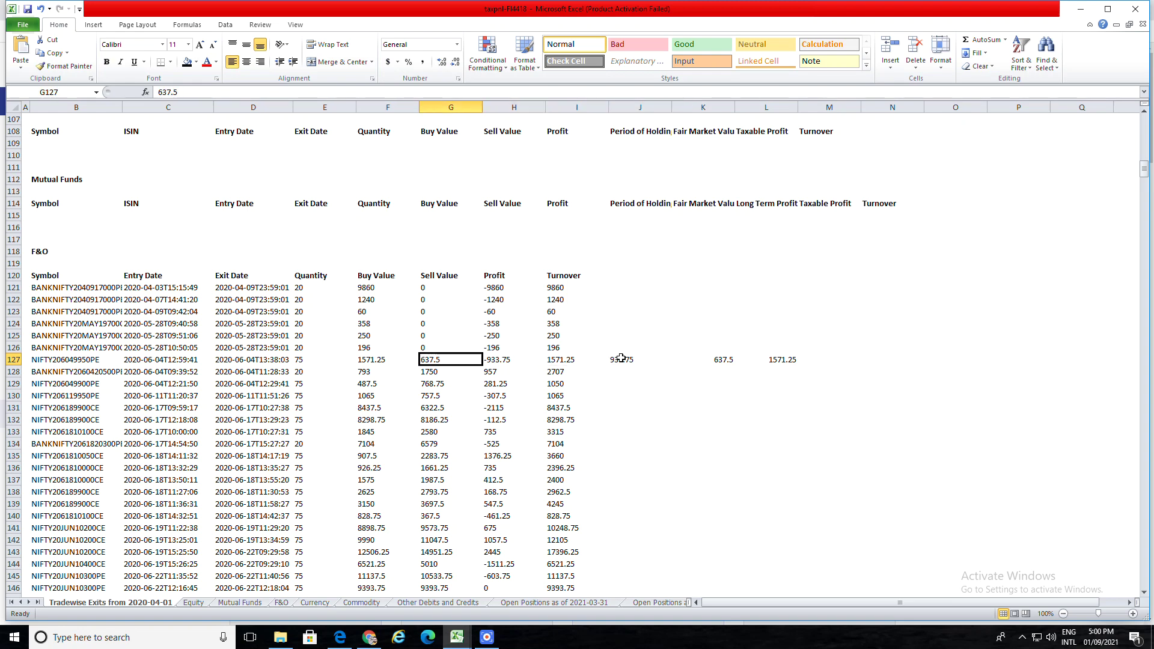
key(Right)
key(Right)
key(Right)
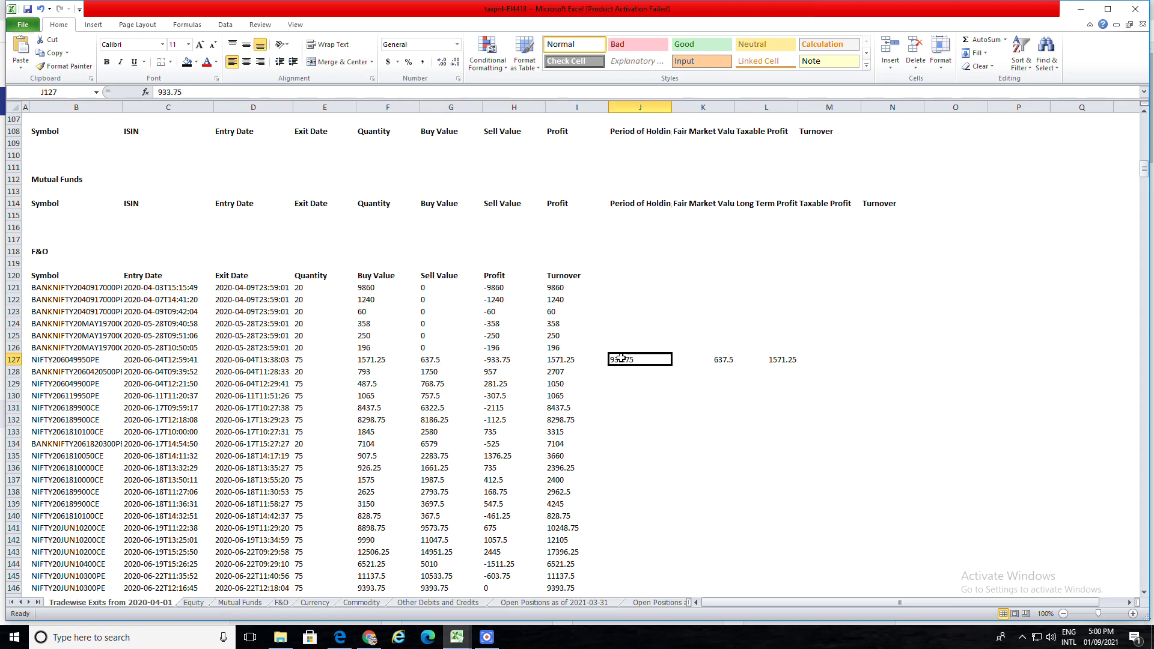
key(Left)
key(Left)
Label K129, K130 and K131 as TOTAL NEG, TOTAL POS and SALES PRE to list the turnover components
key(Right)
key(Right)
key(Right)
key(Down)
key(Down)
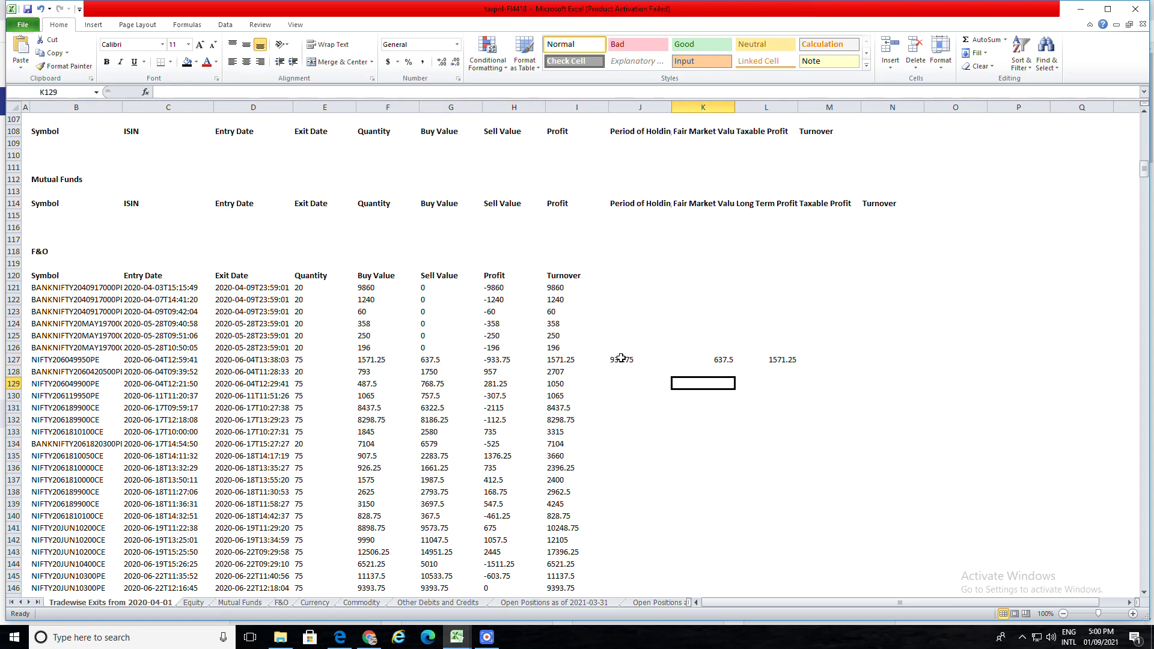
text(TOTA)
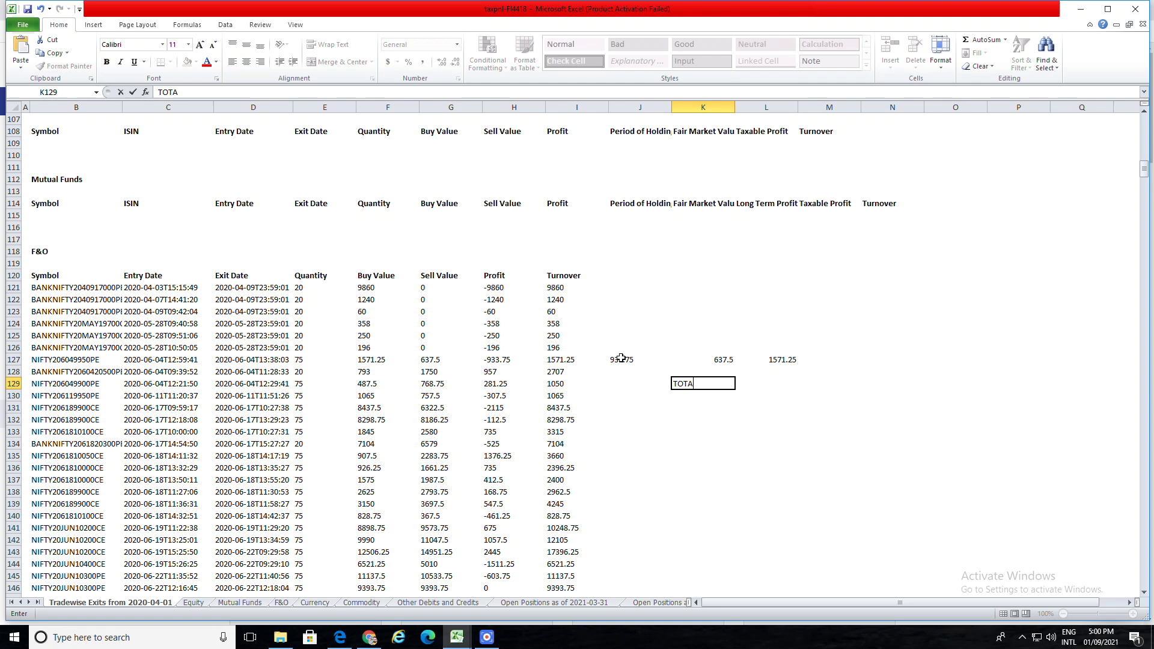
text(L NEG)
key(Return)
text(TOTA)
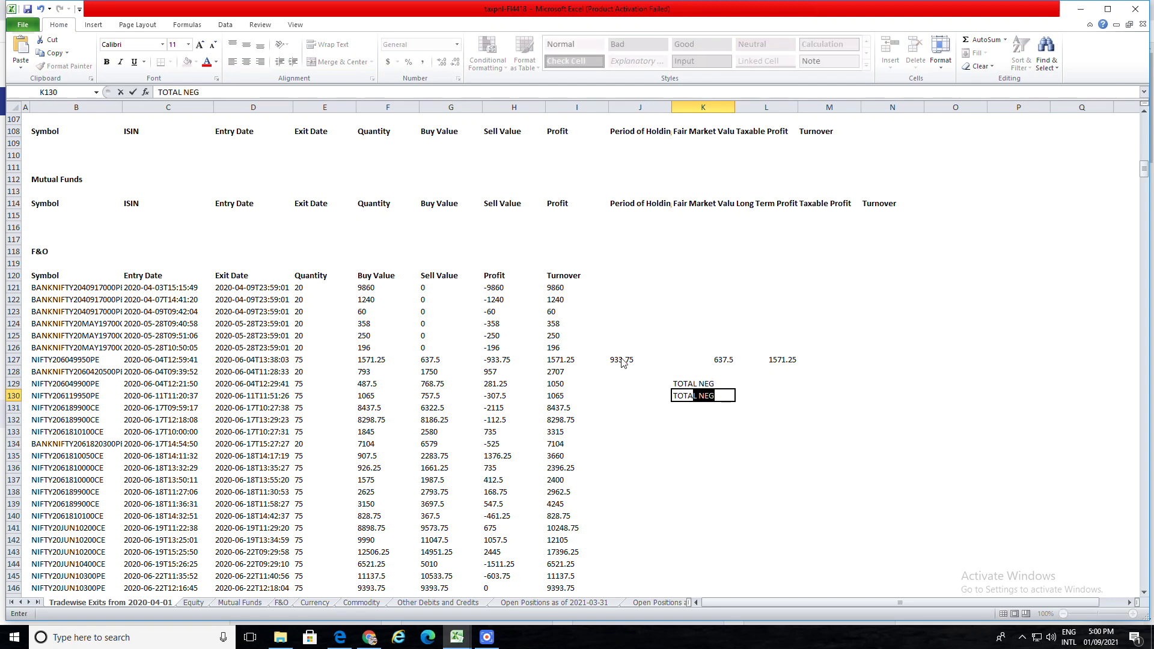
text(L POS)
key(Return)
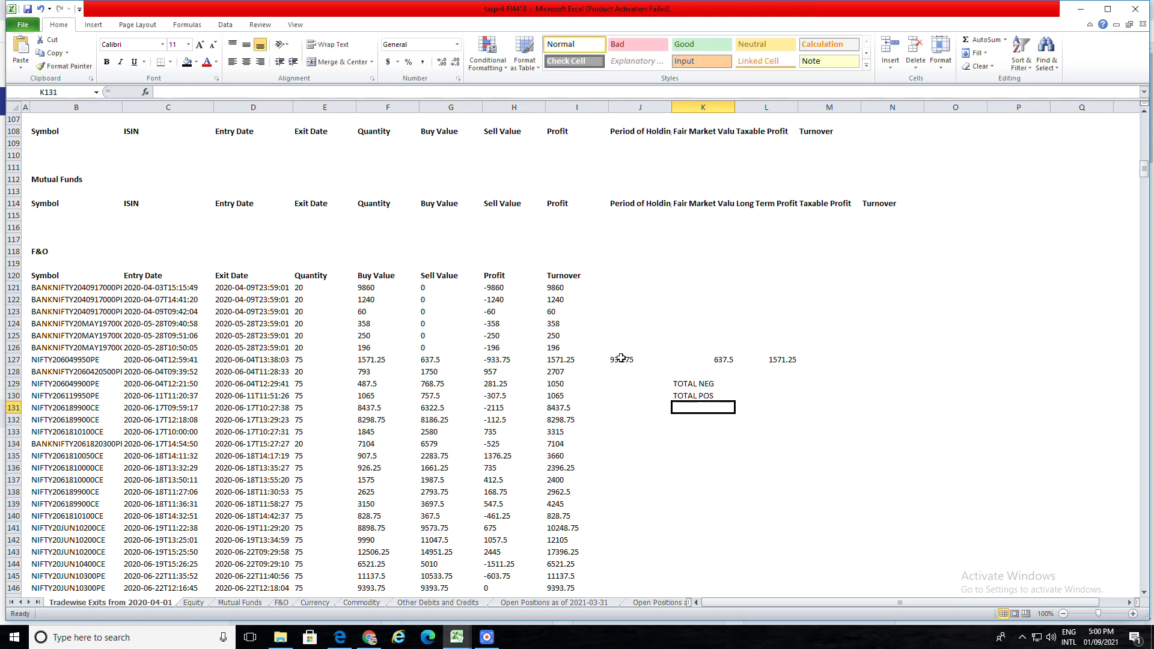
text(SALES PR)
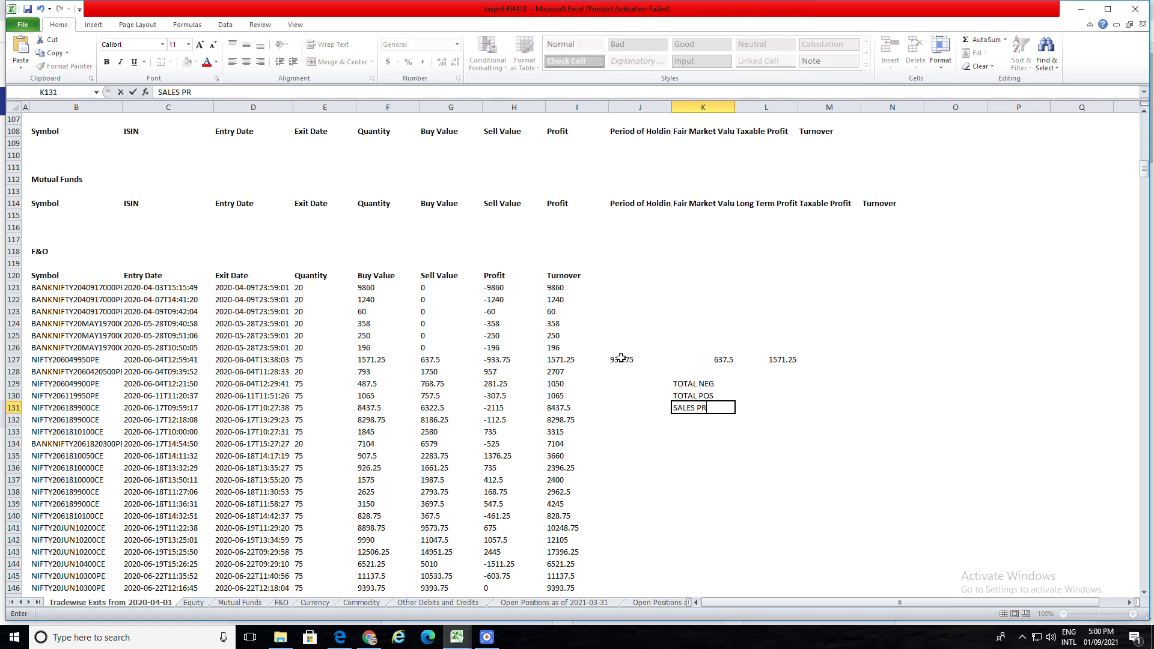
text(E)
key(Return)
Go back over the three turnover component labels in K129:K131
key(Up)
key(Up)
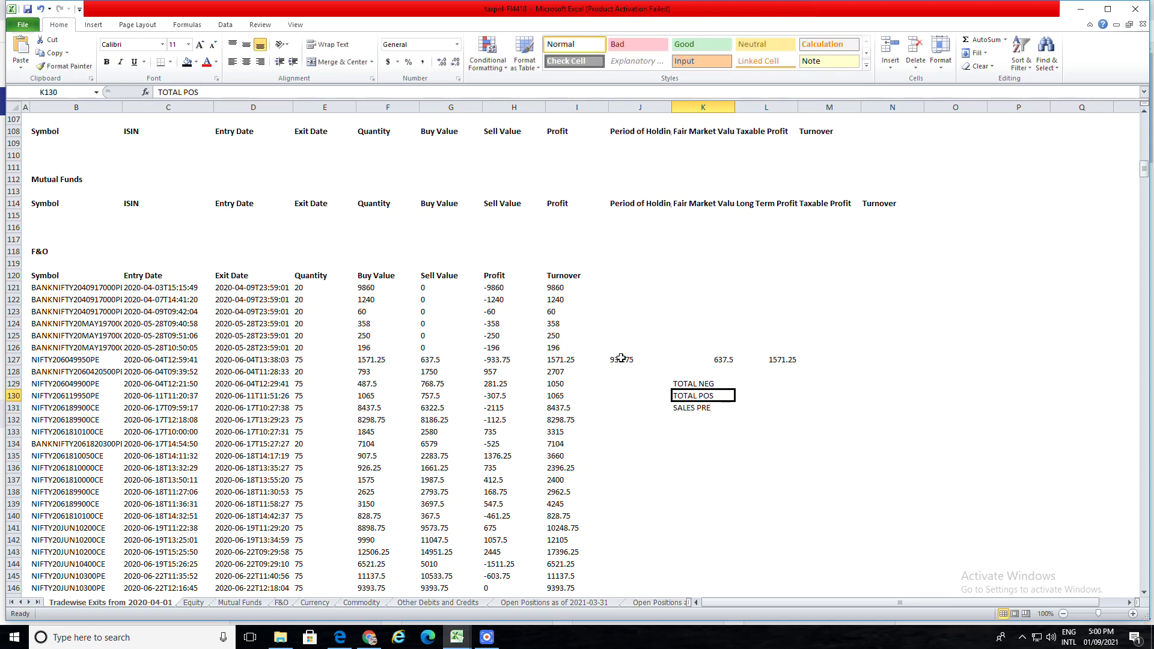
key(Up)
key(Down)
key(Down)
key(Down)
key(Right)
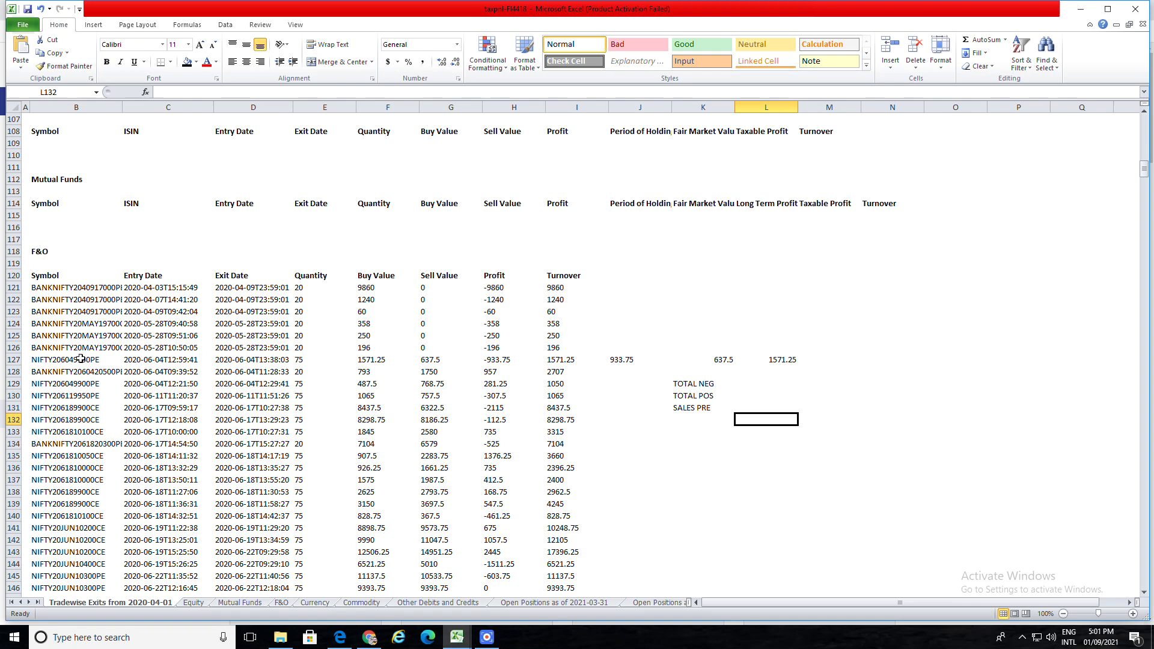
Switch to the BALANCE SHEET AND PL 2020-21 workbook and look over the Profit & Loss Account on the P&L sheet
click(459, 638)
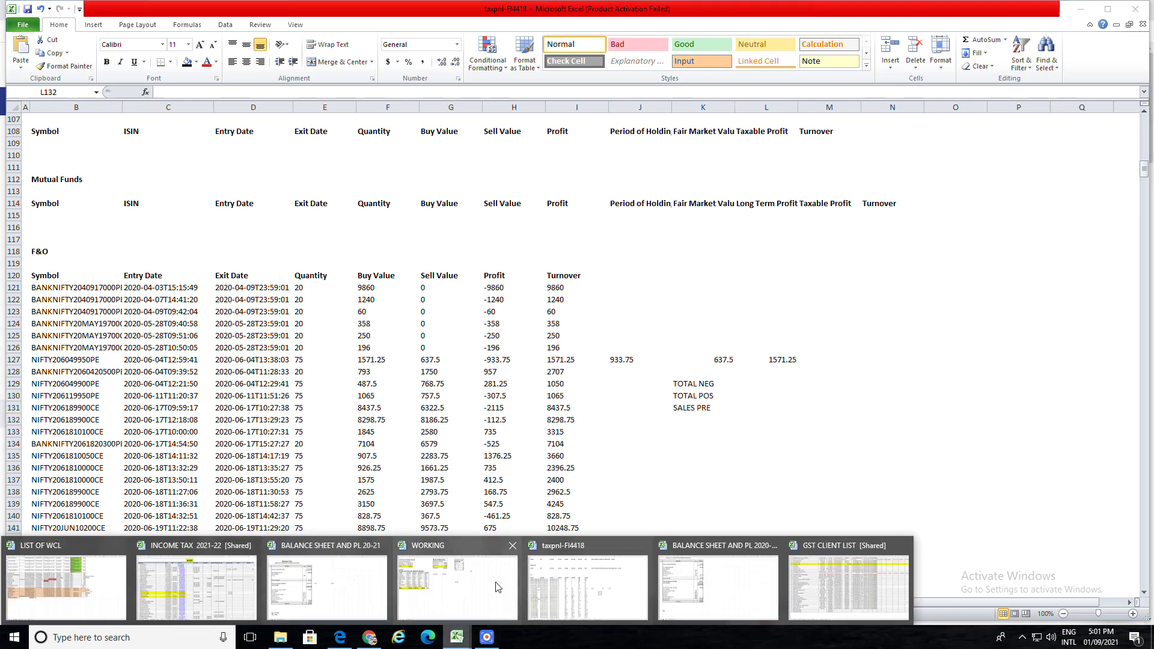
click(691, 586)
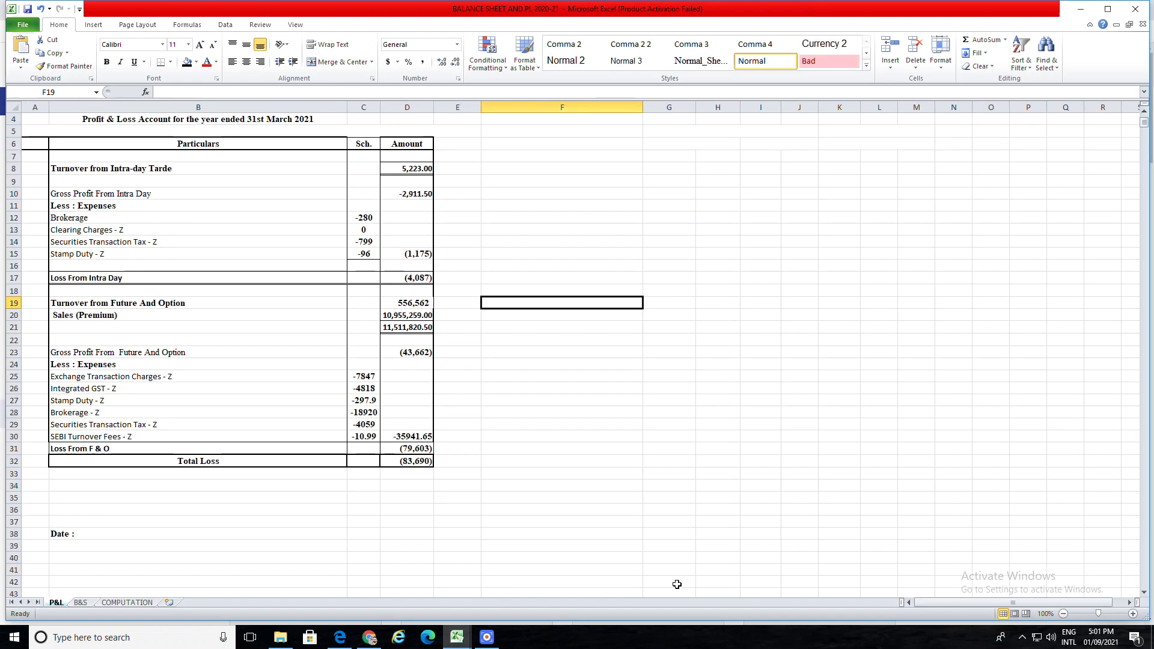
click(460, 641)
click(490, 439)
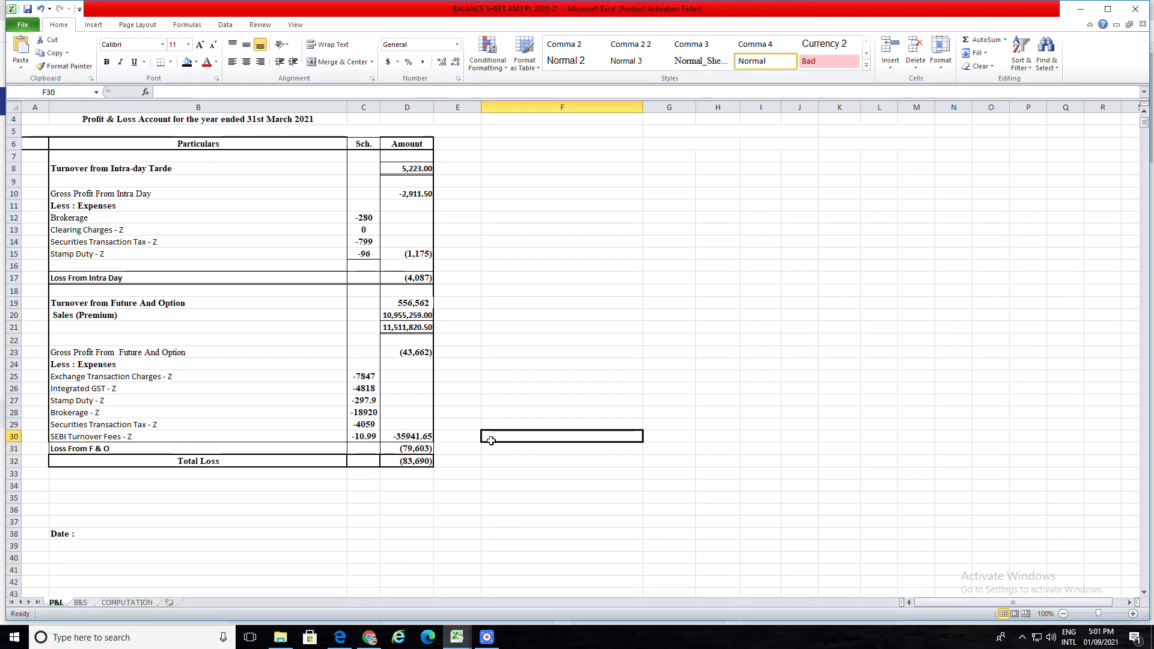
scroll(490, 444, up, 2)
scroll(490, 451, down, 5)
scroll(491, 451, up, 4)
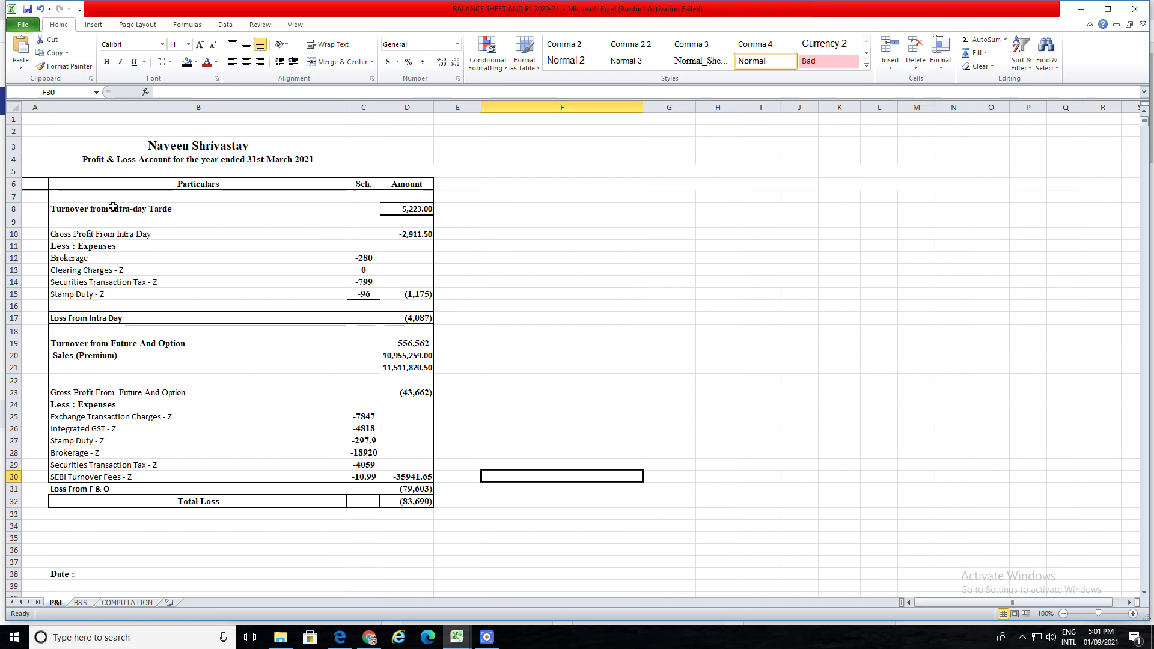
Check the intra-day turnover and gross profit amounts in the Profit & Loss Account
click(414, 209)
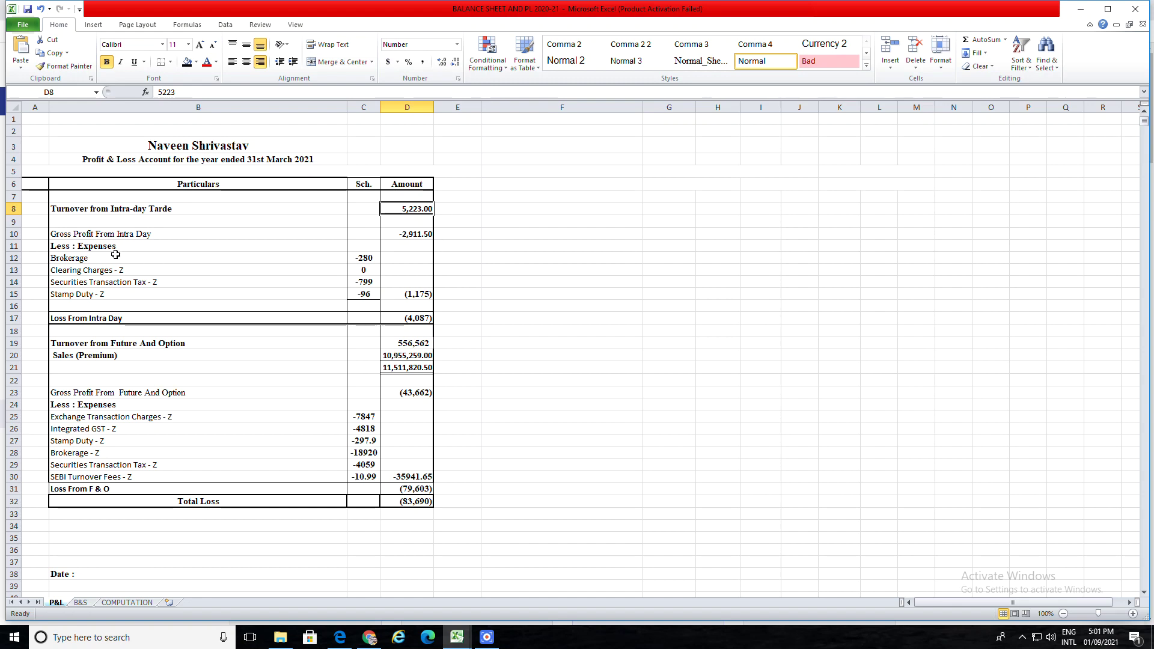
click(63, 235)
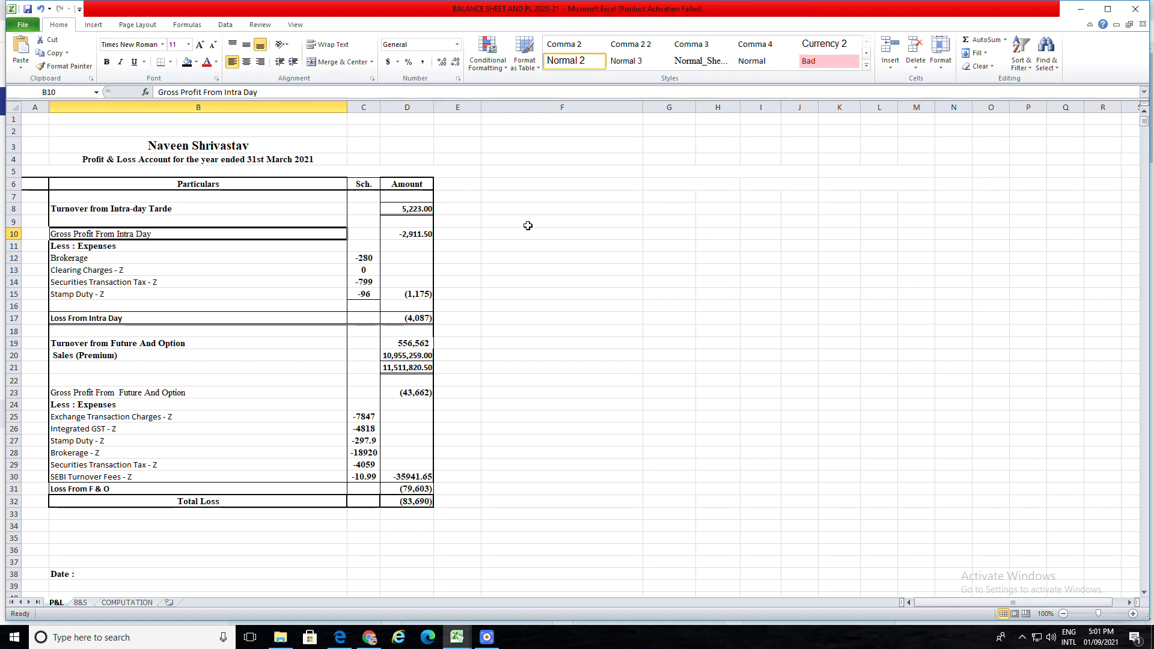
click(413, 235)
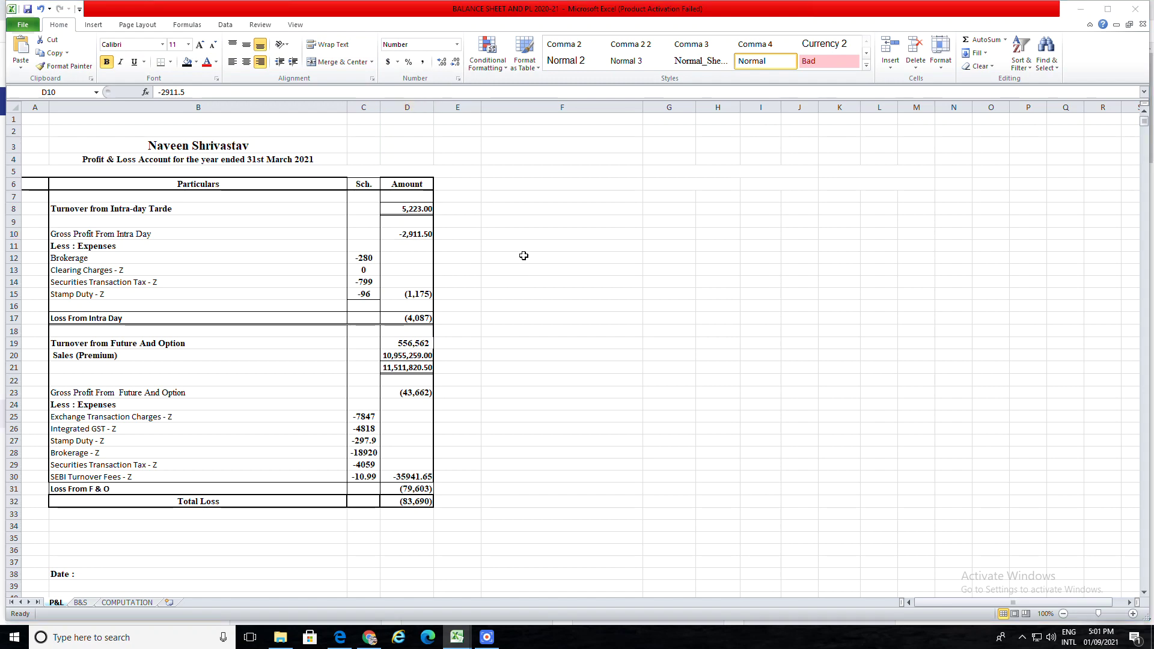
Return to the Zerodha tradewise exits workbook and total the equity trades' taxable profit in L104 with AutoSum
key(alt+Tab)
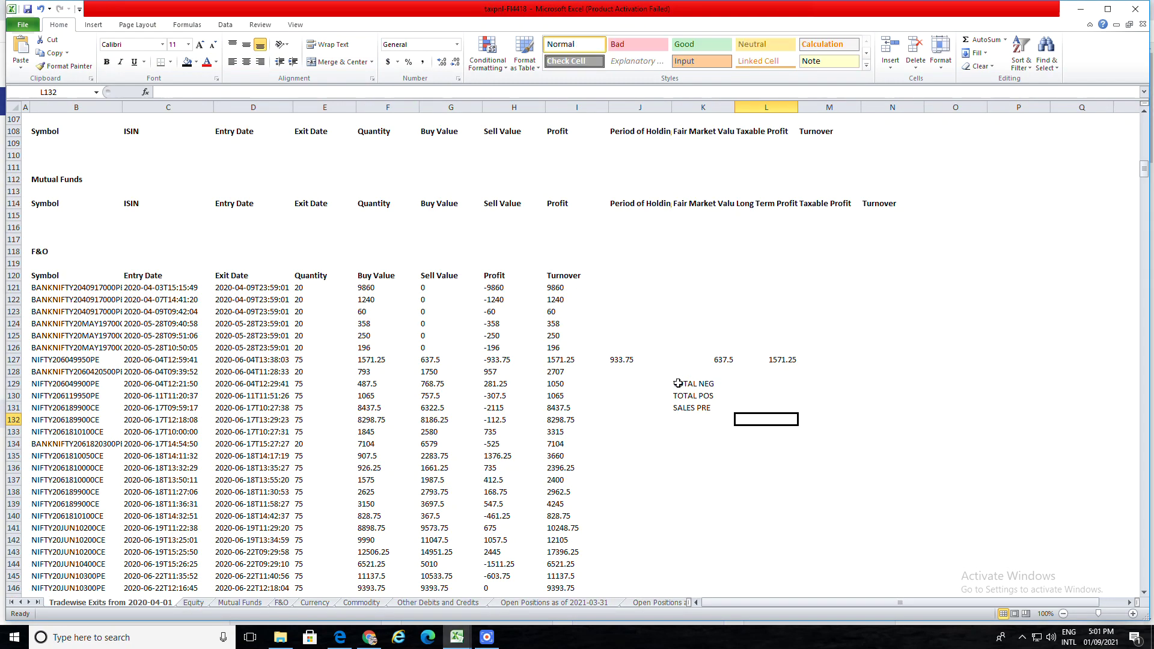
scroll(674, 367, up, 19)
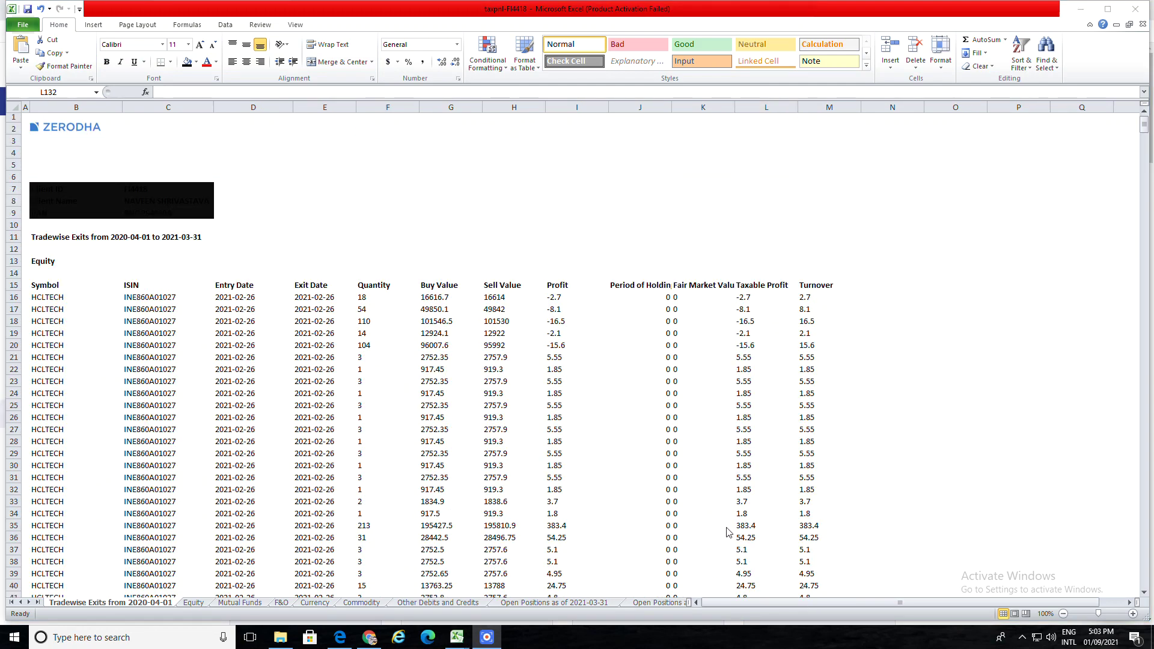
scroll(732, 501, down, 2)
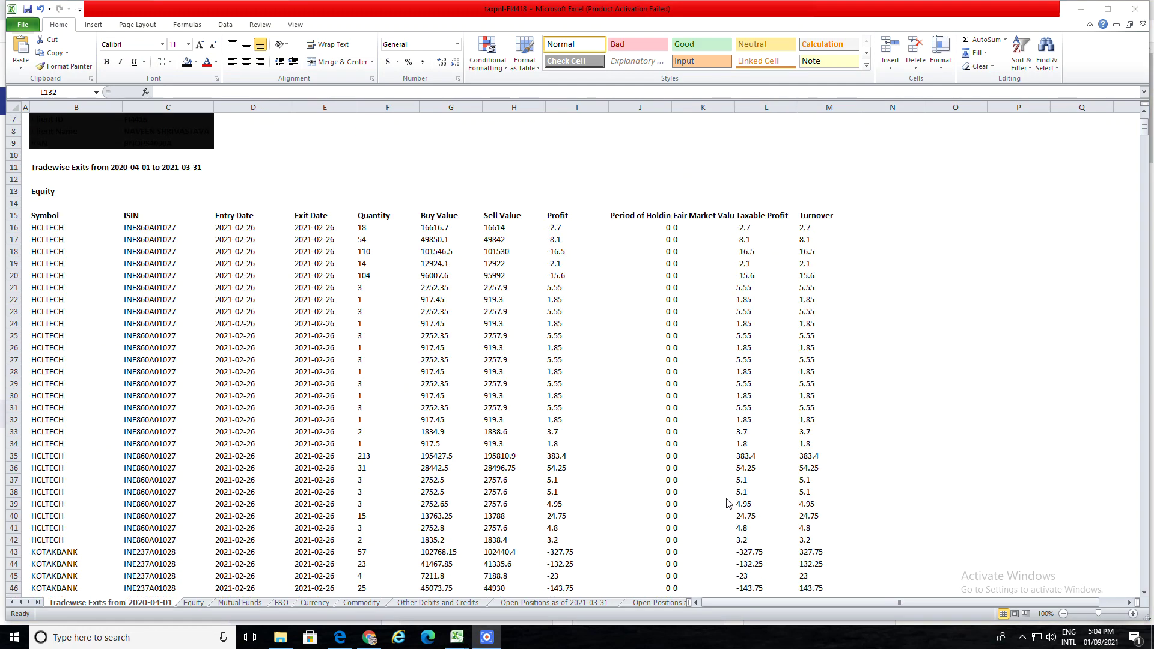
drag(744, 228, 750, 566)
click(750, 572)
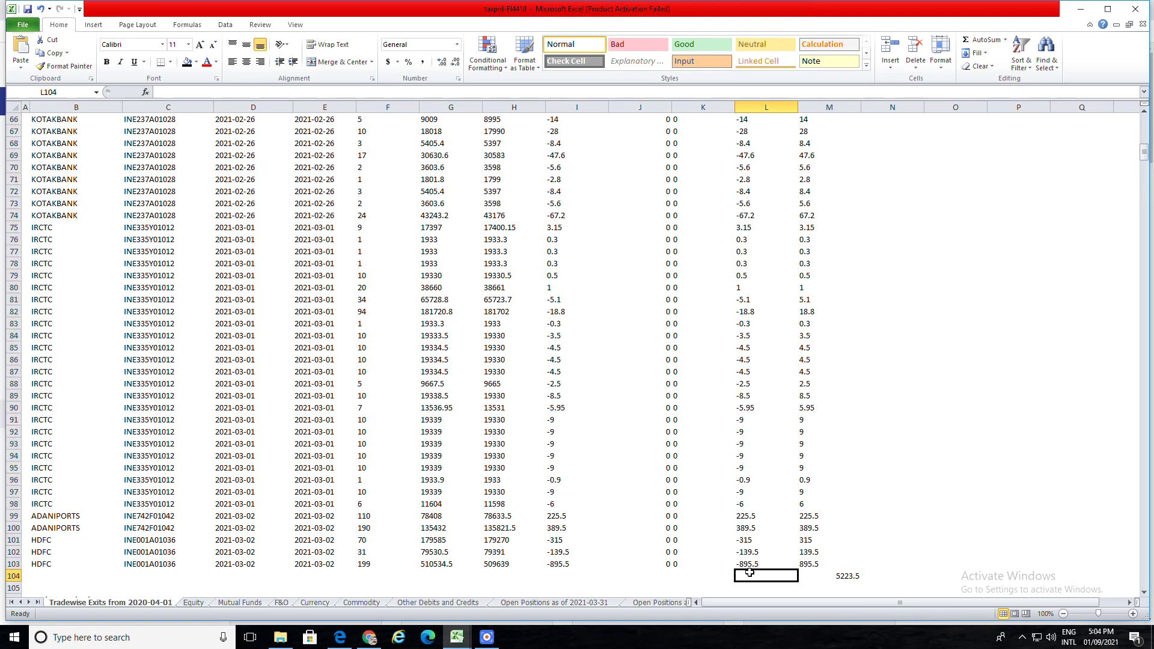
key(alt+equal)
key(Return)
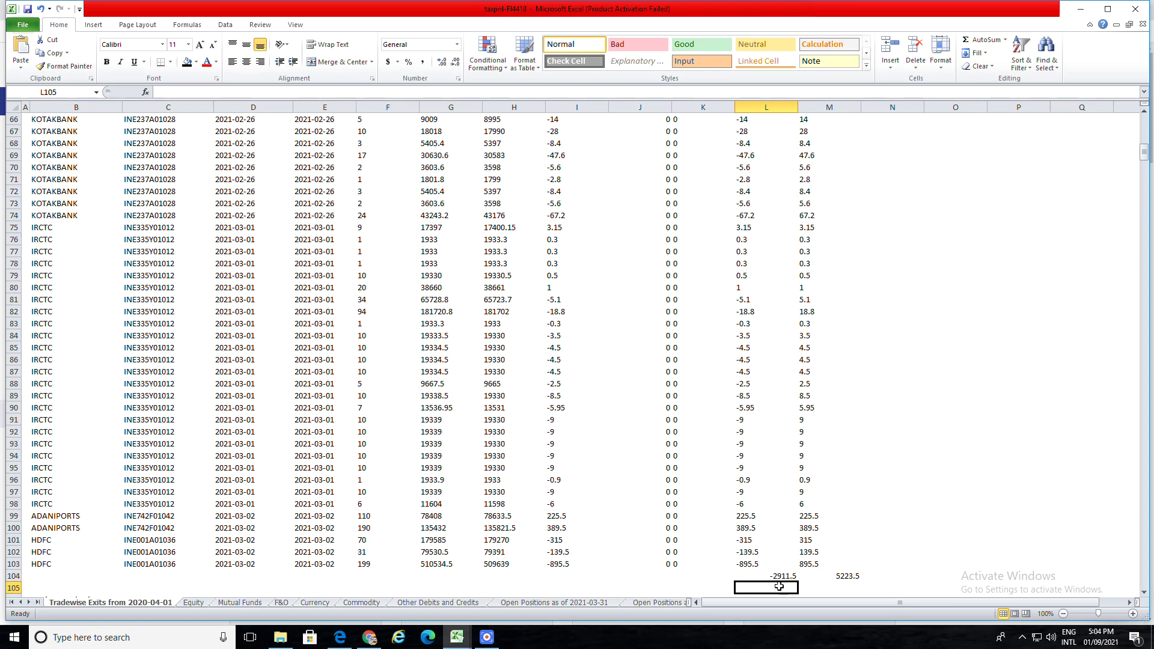
Total the F&O trades' profit in H1109 with =SUM(H121:H1108)
scroll(779, 586, down, 12)
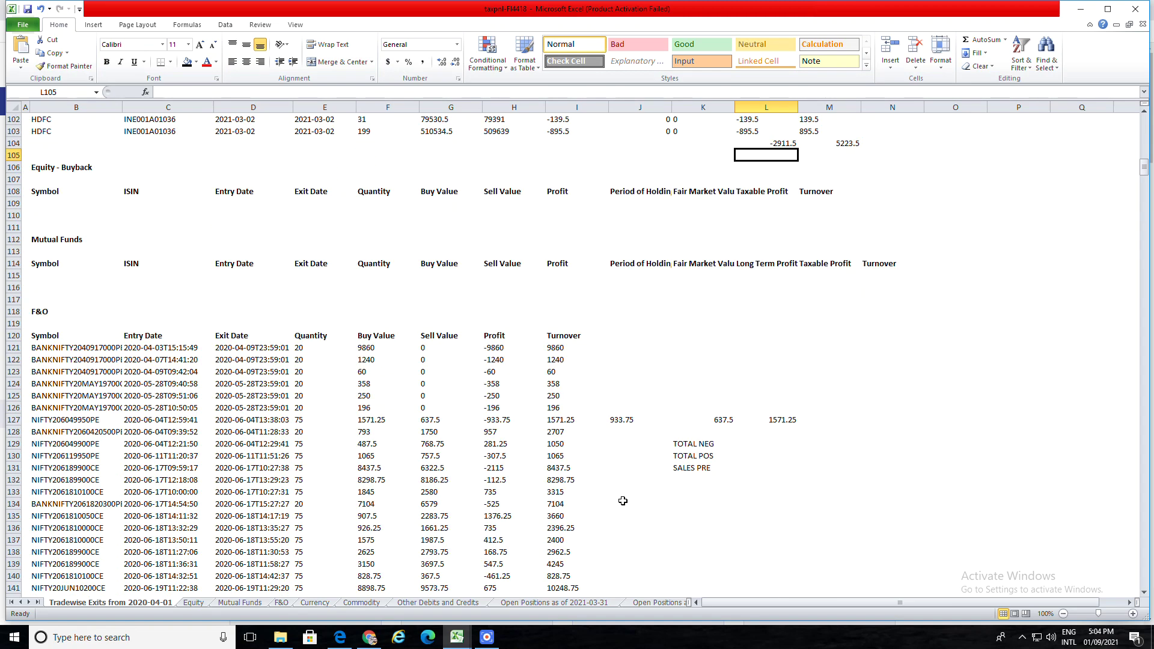
drag(1149, 175, 1137, 606)
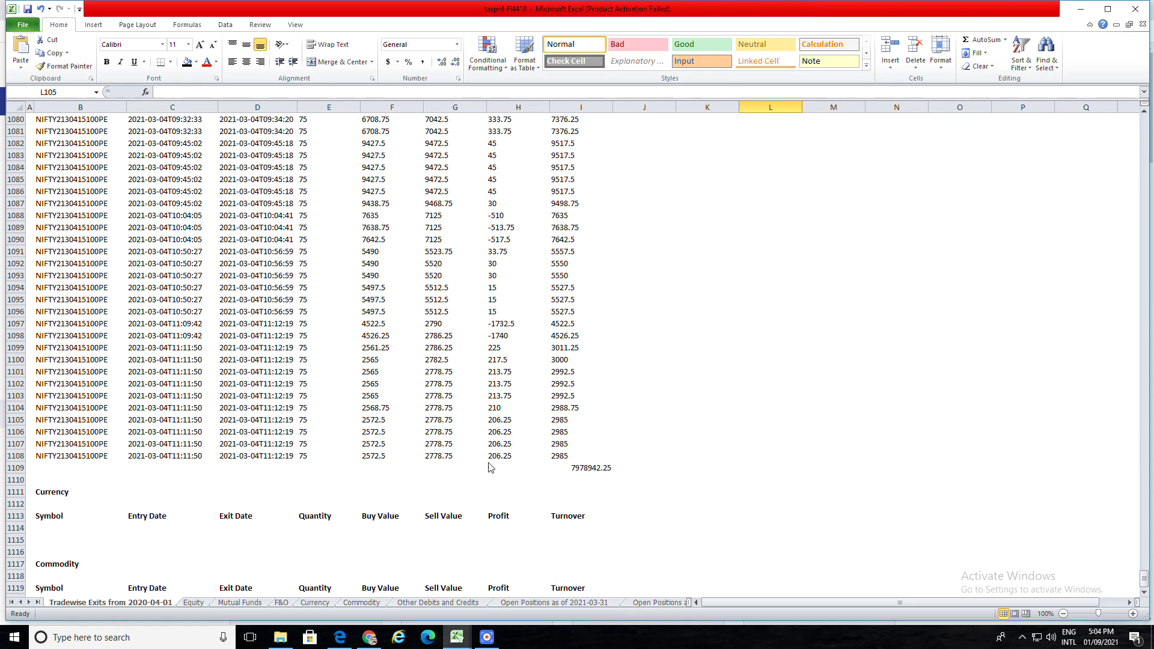
click(514, 467)
key(alt+equal)
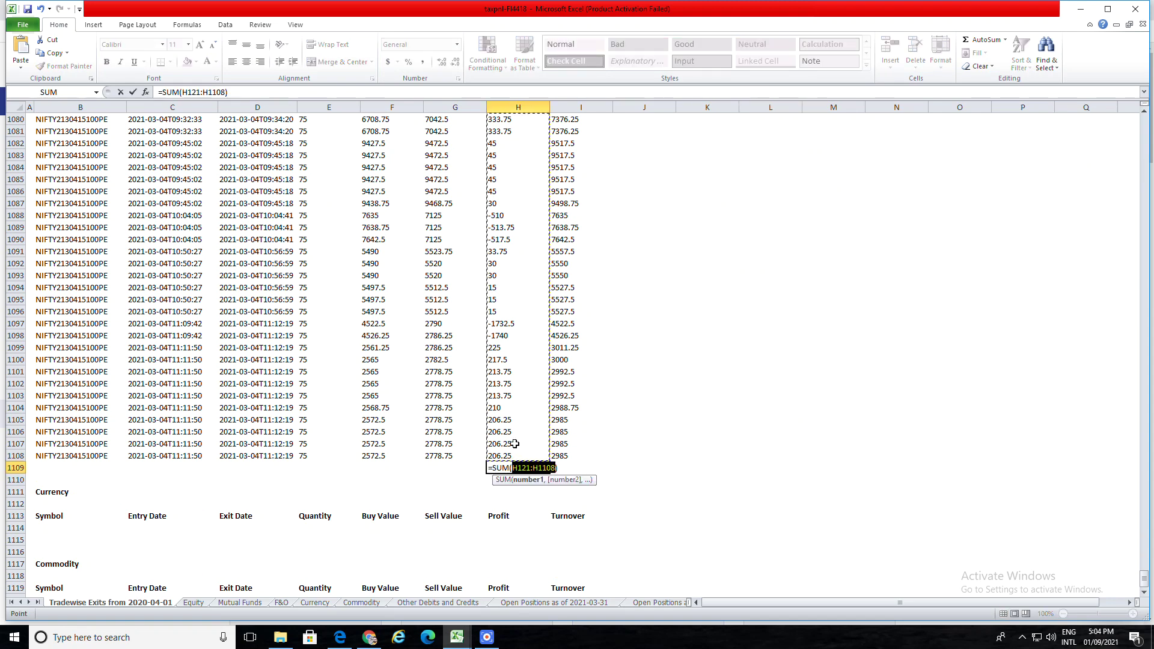
key(Return)
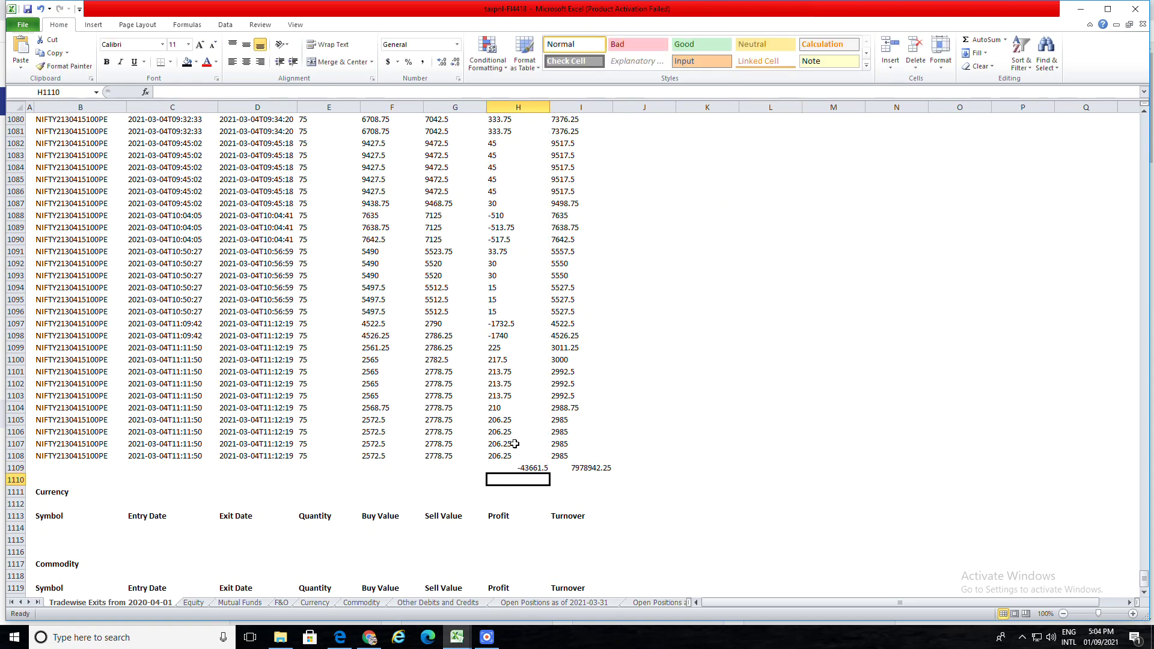
Switch to the BALANCE SHEET AND PL 2020-21 workbook and check the Future And Option turnover, Sales (Premium) and their total
key(alt+Tab)
key(alt+Tab)
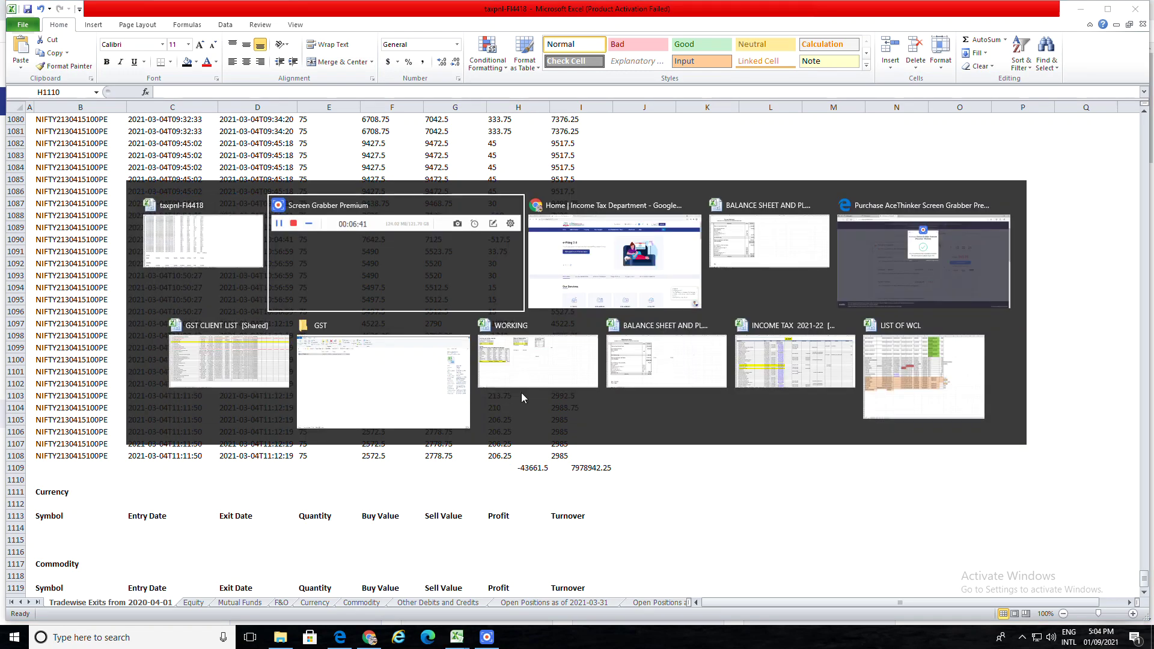
key(alt+Tab)
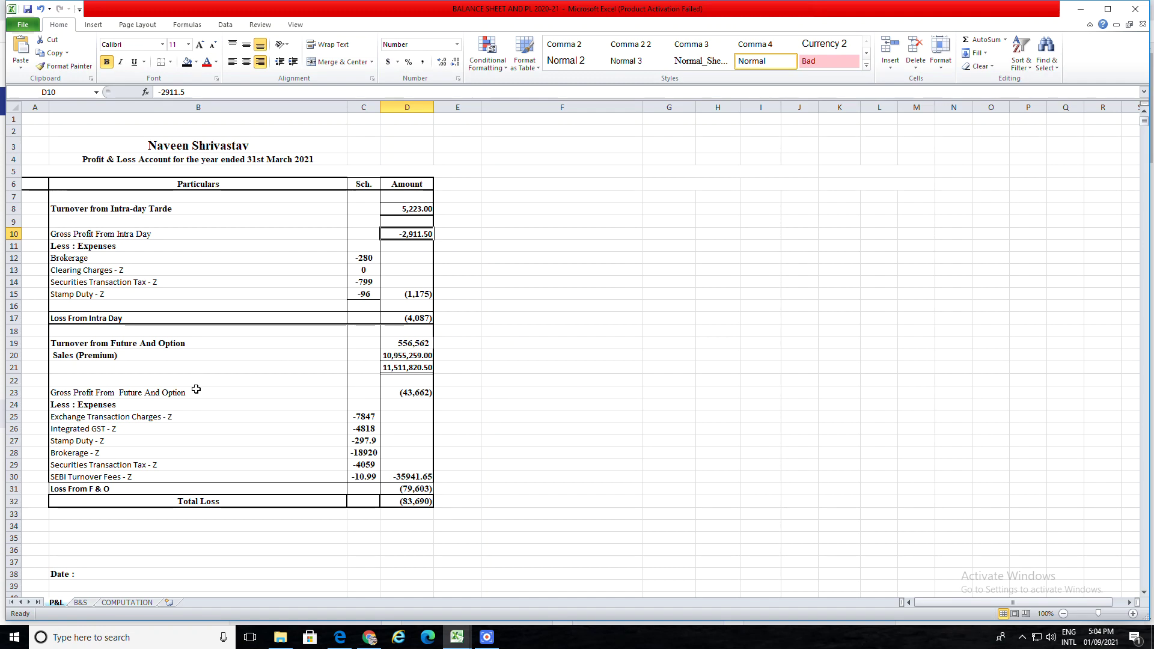
click(73, 347)
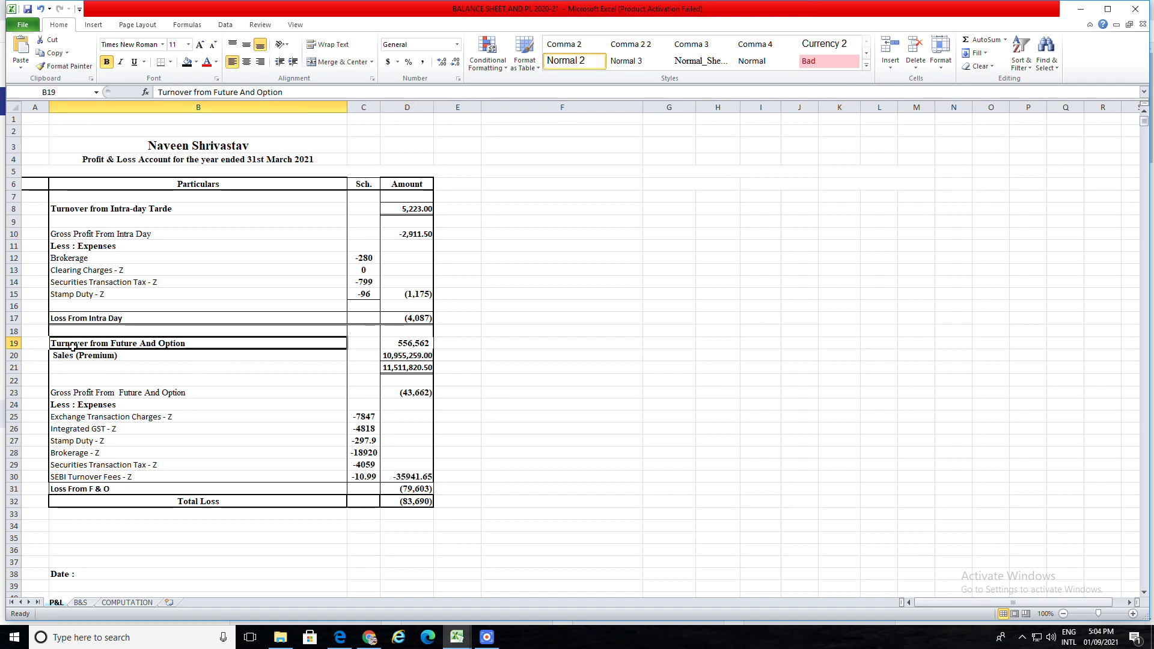
click(421, 345)
click(86, 355)
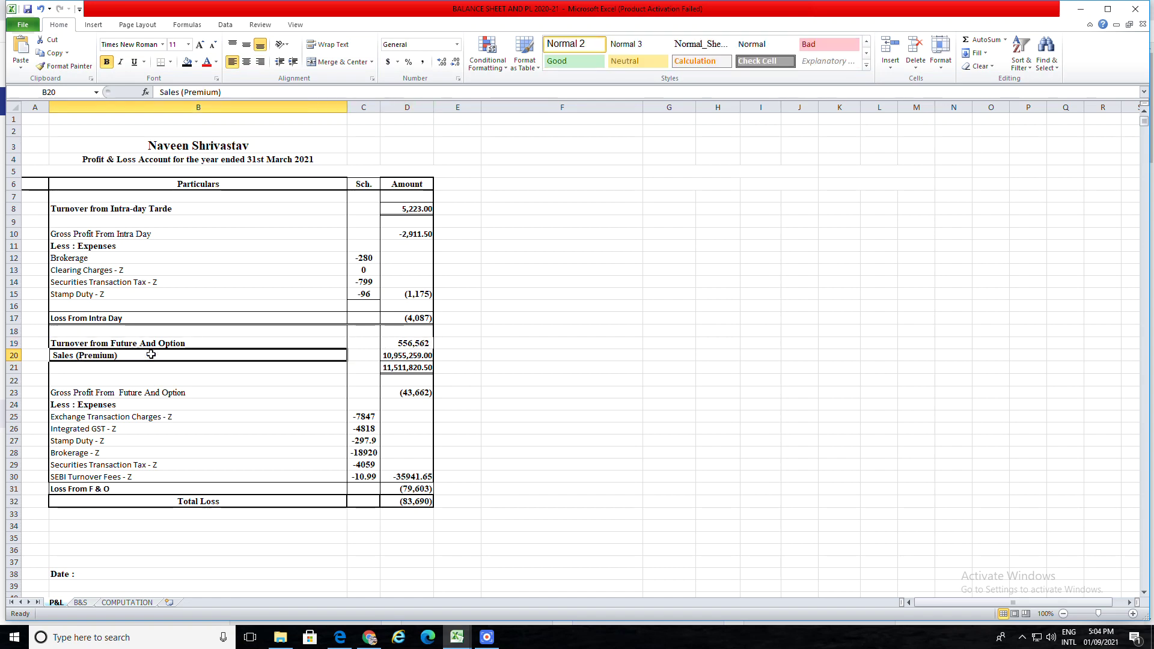
click(423, 372)
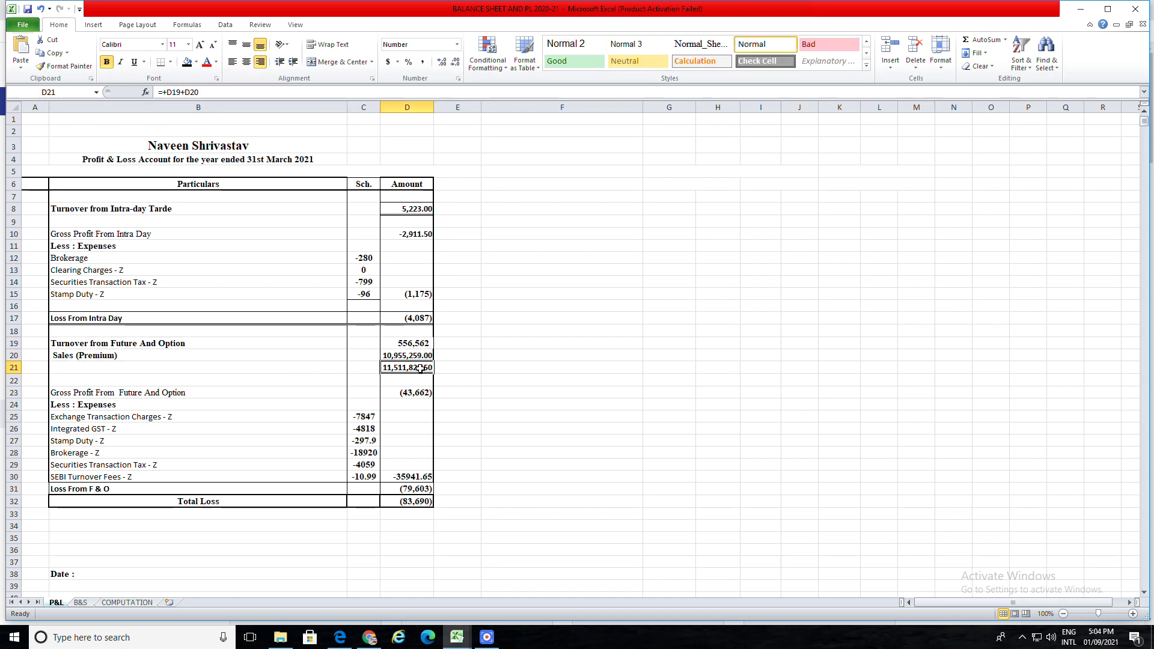
Recheck the Turnover from Intra-day Tarde label and its amount in row 8
click(58, 212)
click(421, 208)
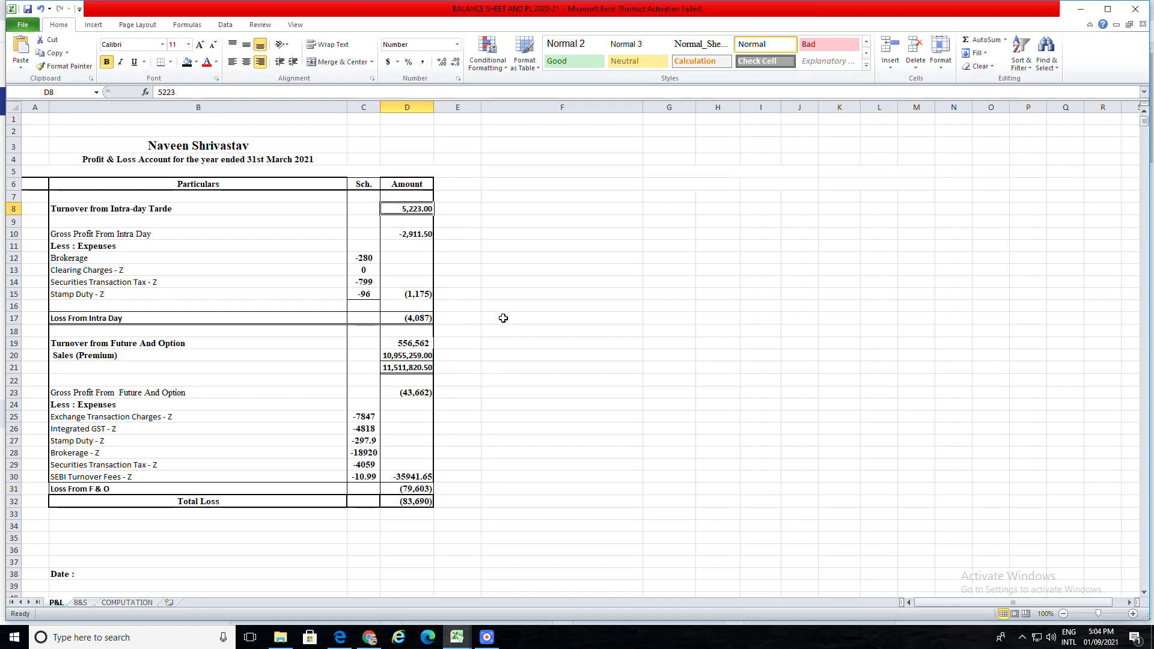
click(737, 638)
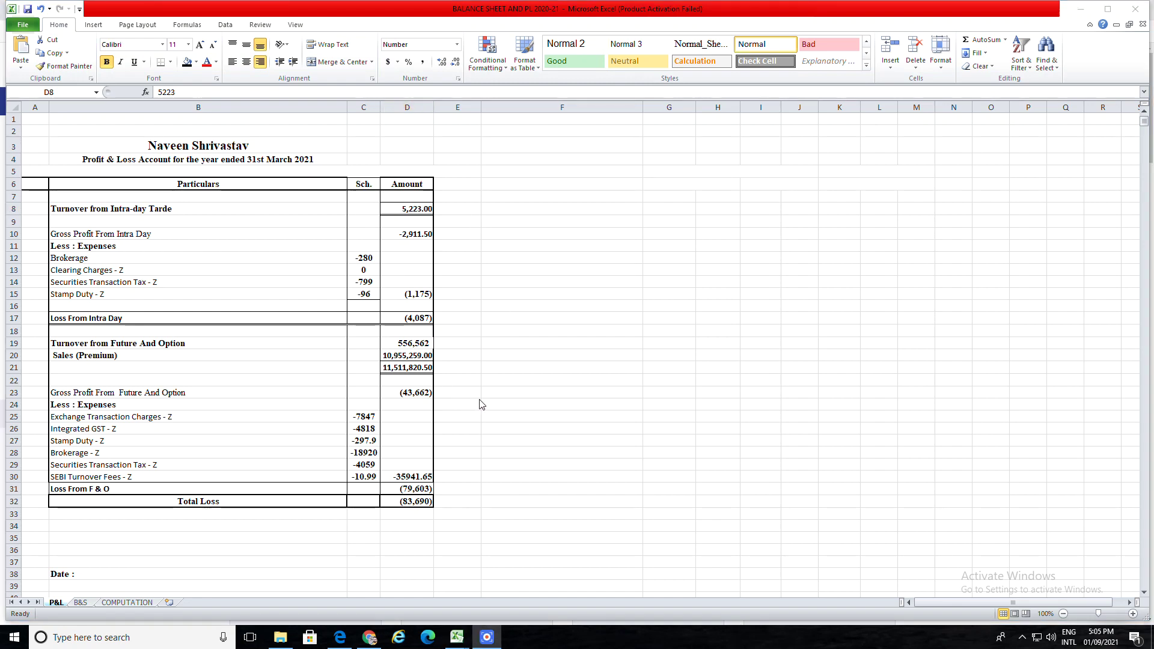
Check the gross profit and loss from intra-day, the Future And Option gross profit, and the Sales (Premium) amount
click(414, 233)
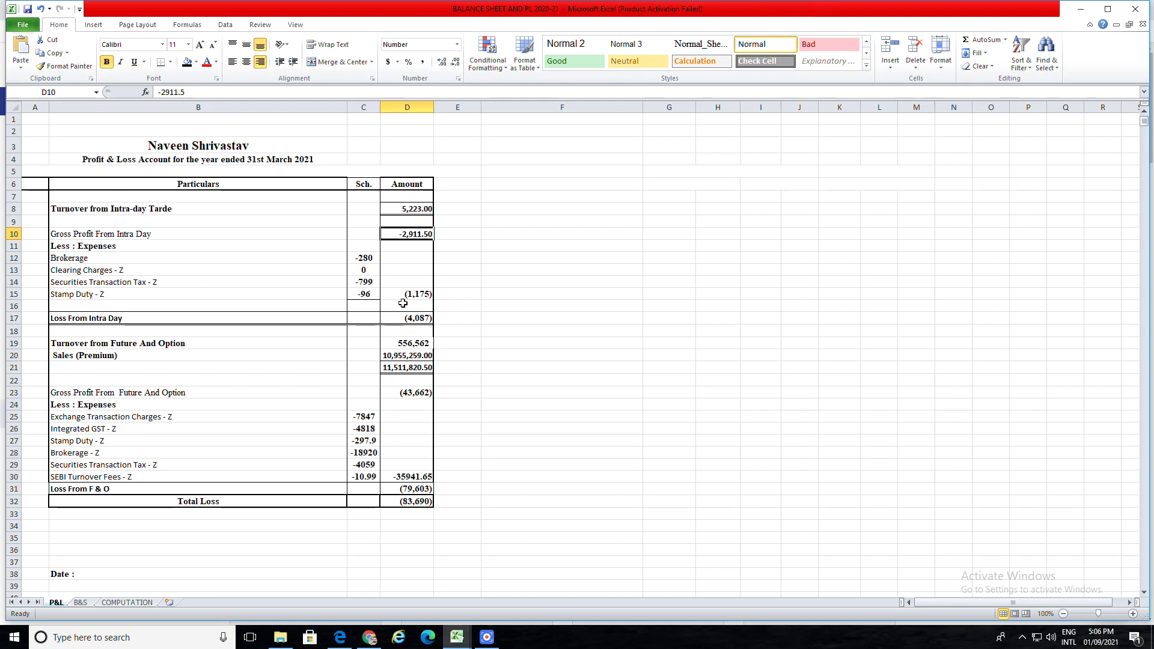
click(415, 323)
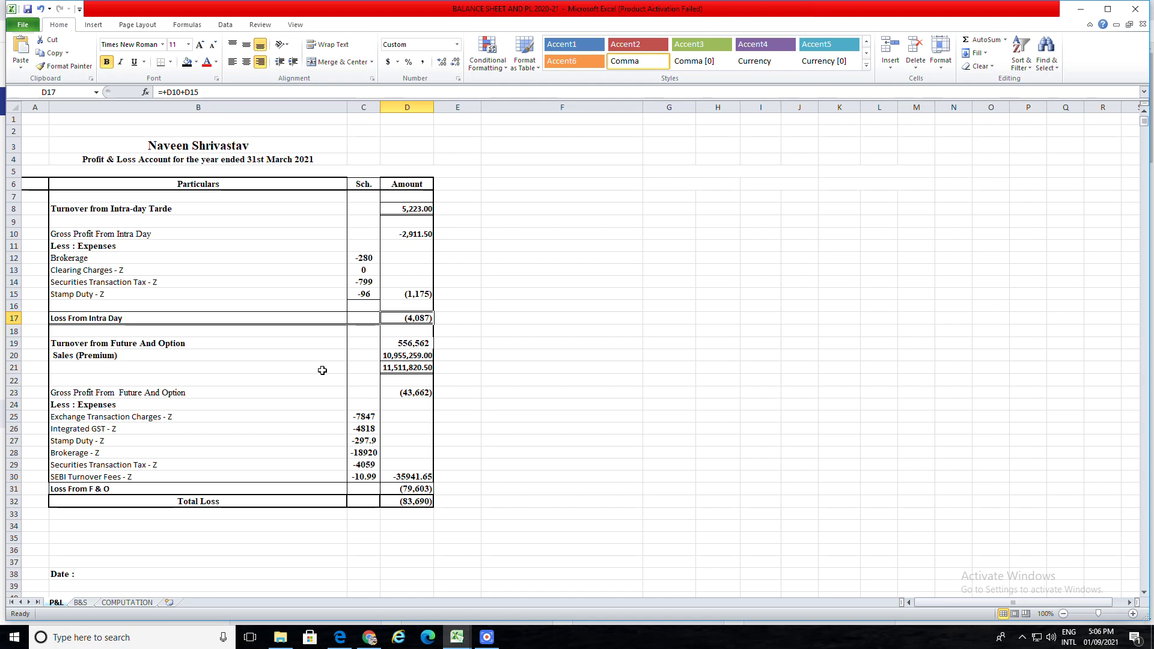
click(433, 393)
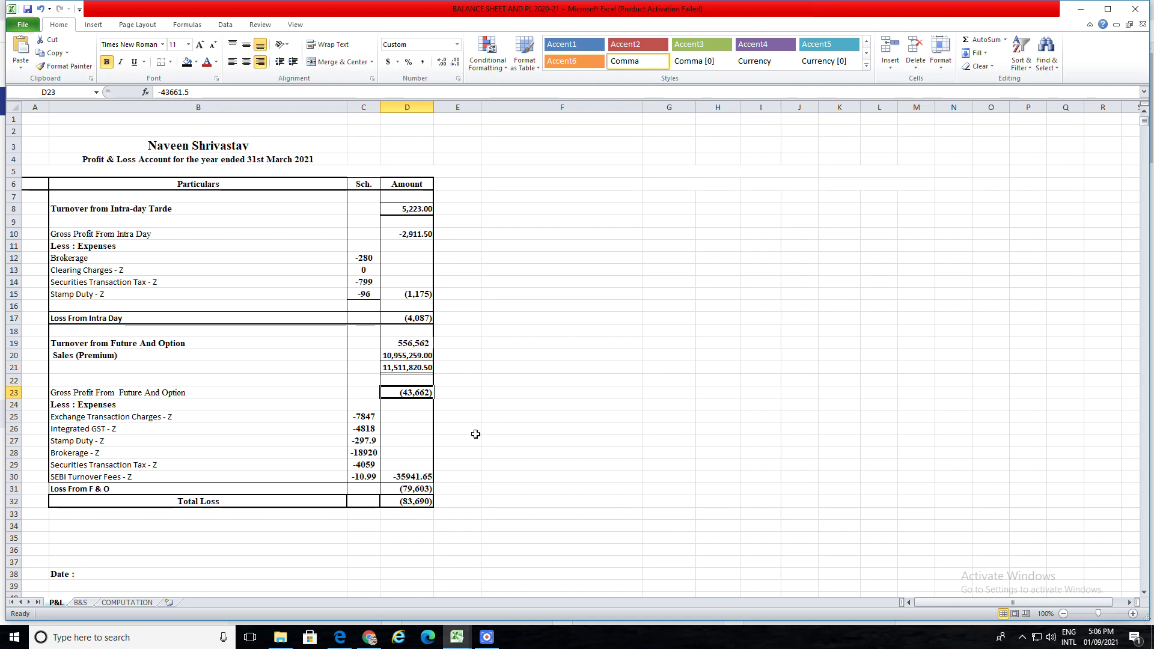
click(409, 357)
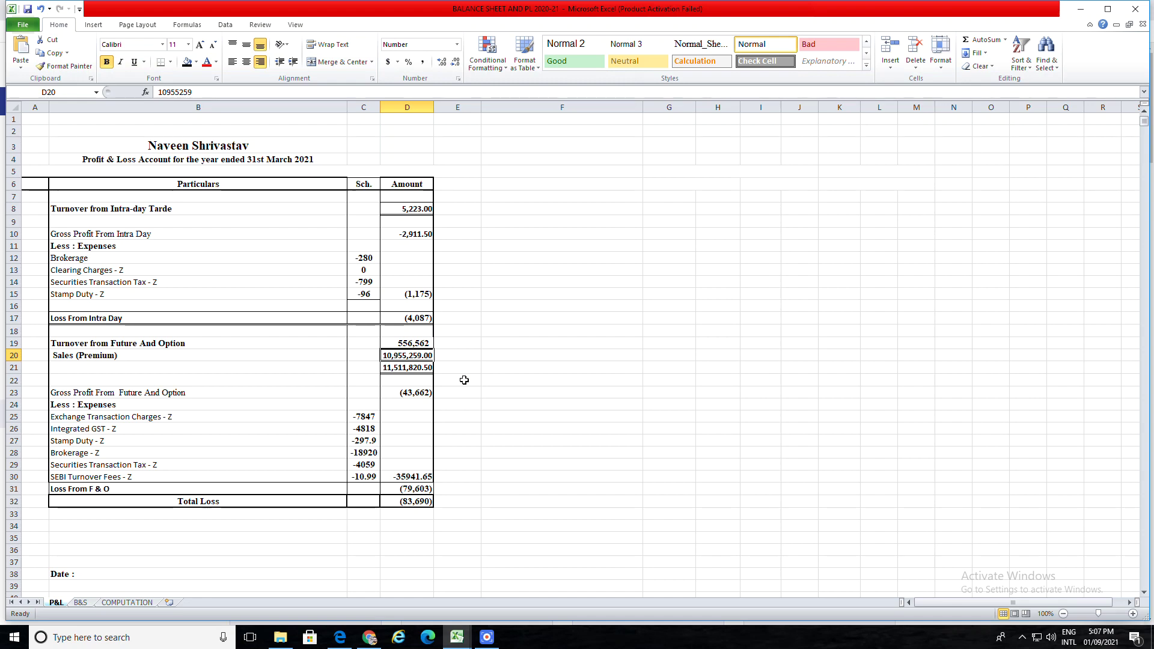
key(Right)
key(Down)
key(Down)
key(Down)
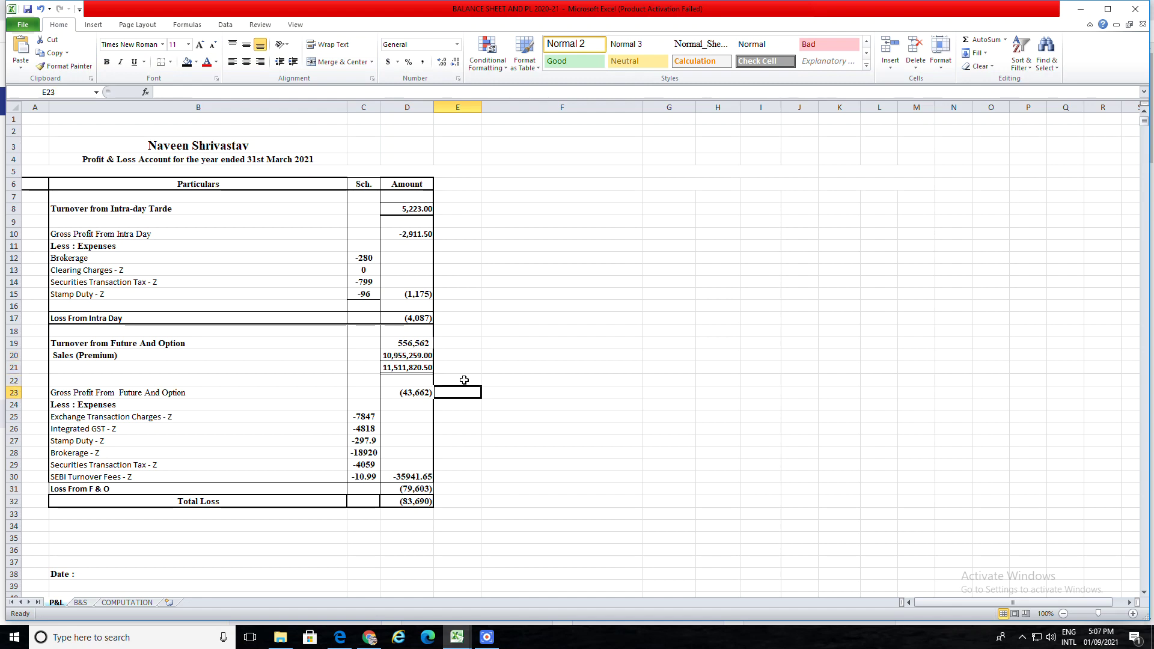
key(Right)
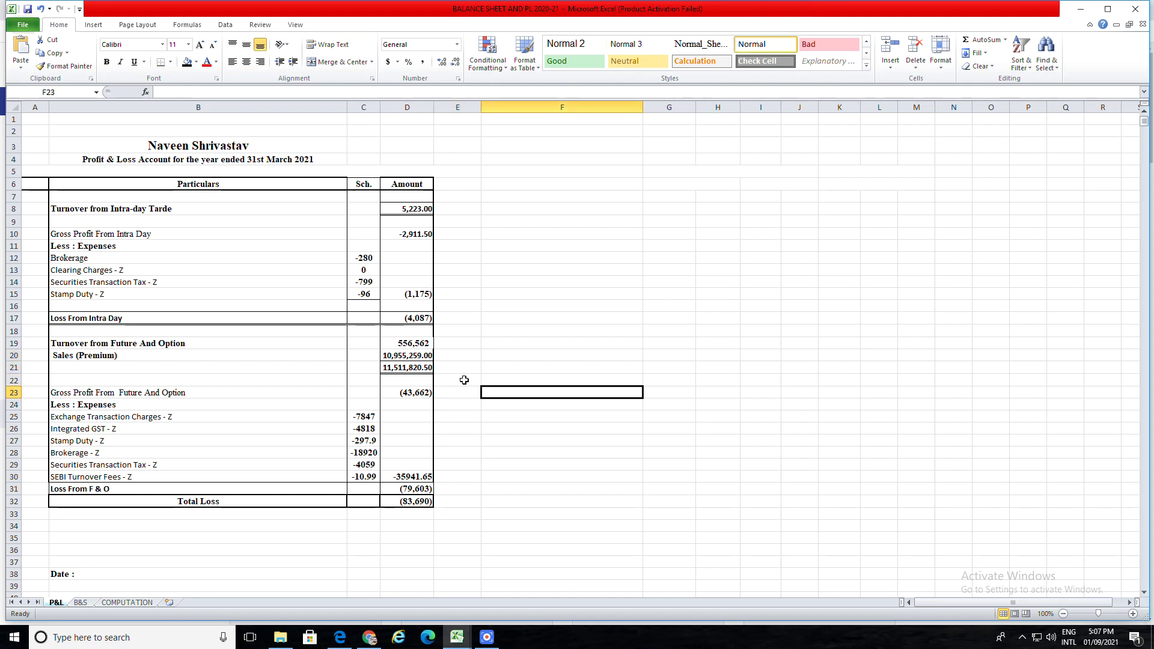
key(Left)
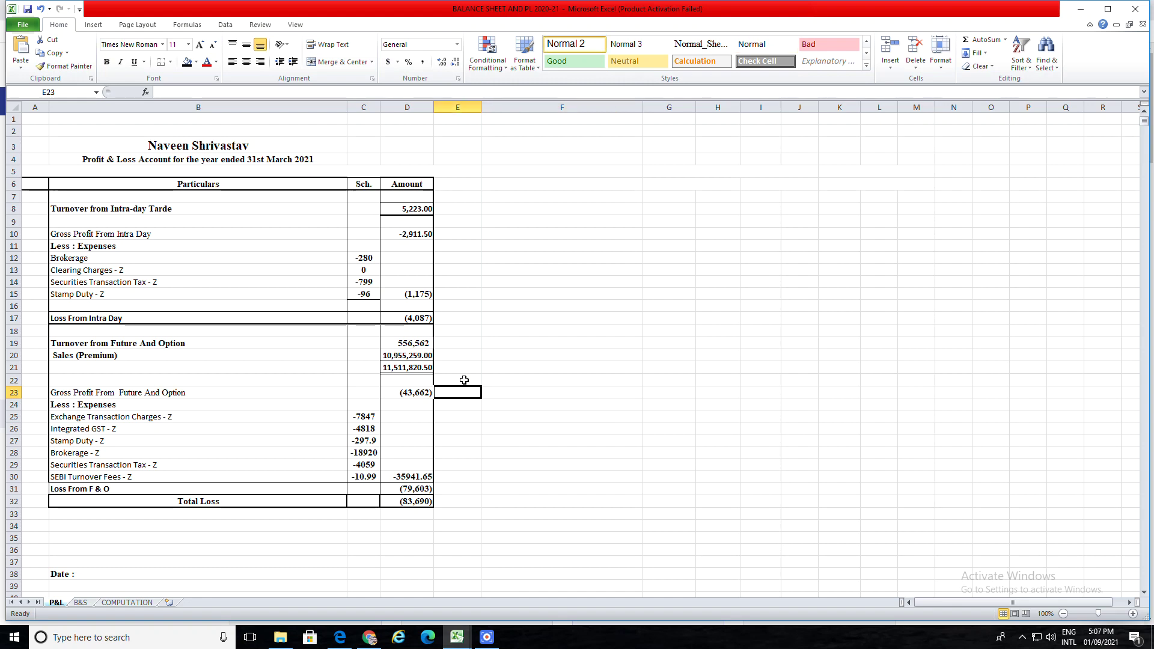
key(Right)
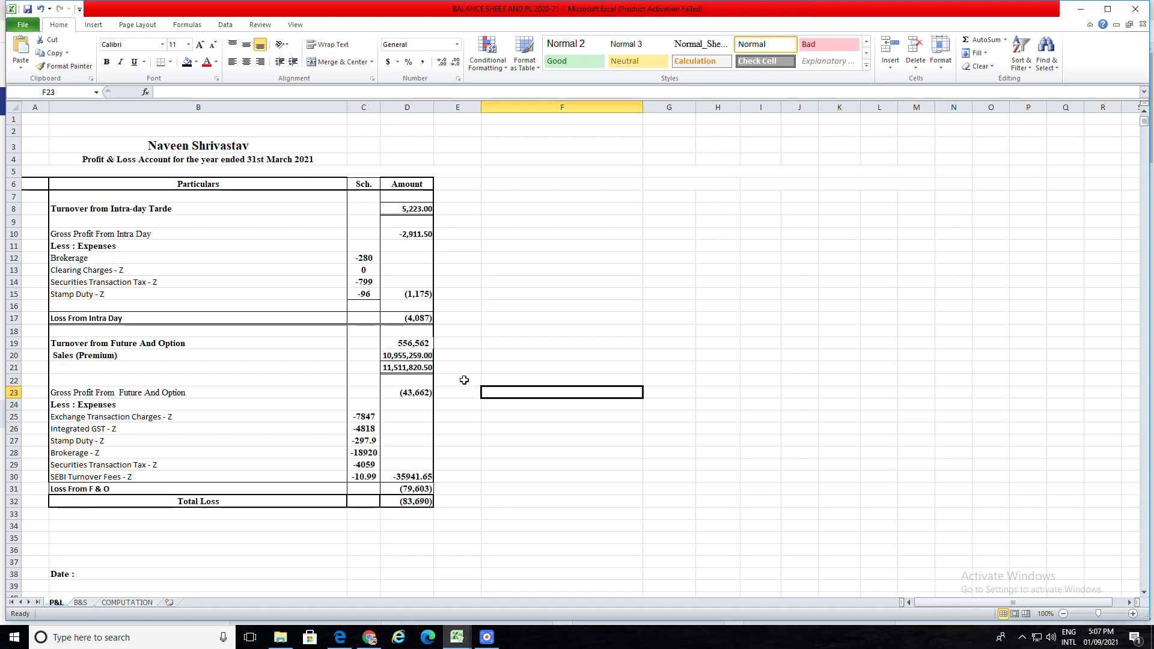
key(Left)
key(Right)
key(Left)
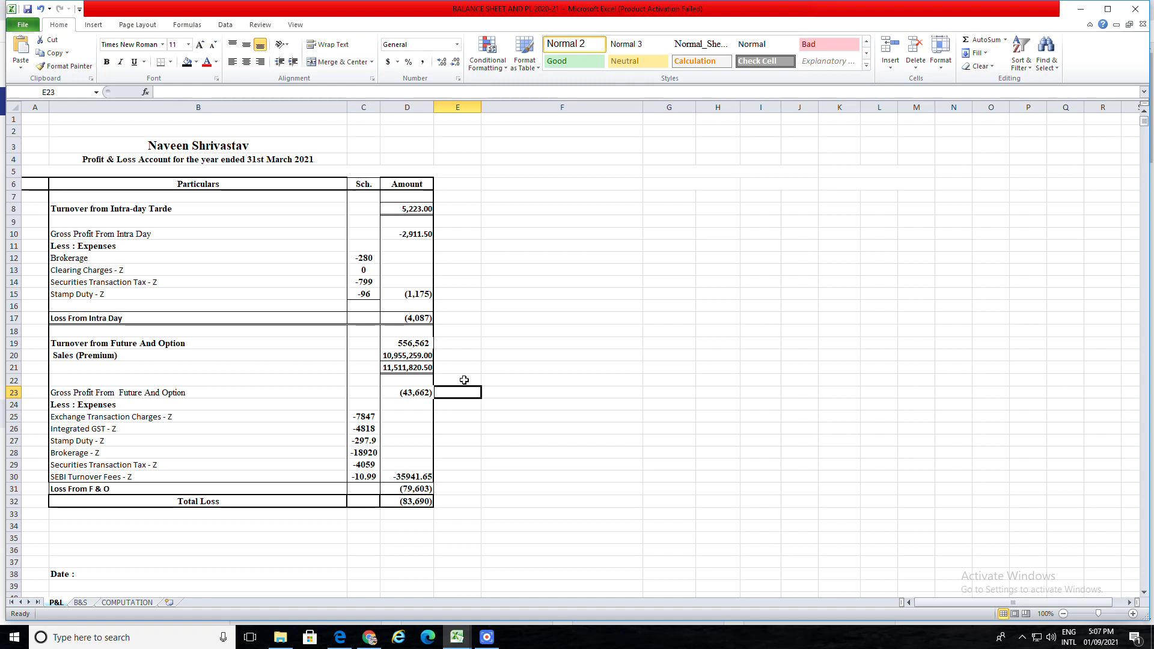
key(Right)
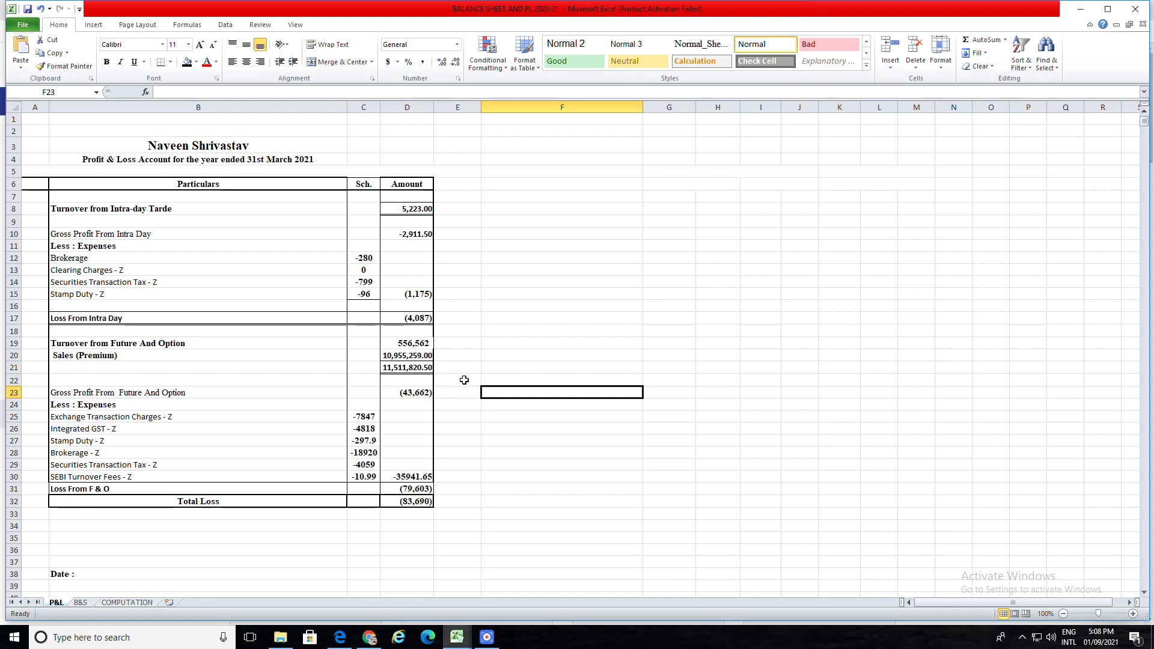
Review the intra-day section's amounts in column D, continuing to the Future And Option turnover in D19
key(Left)
key(Left)
key(Up)
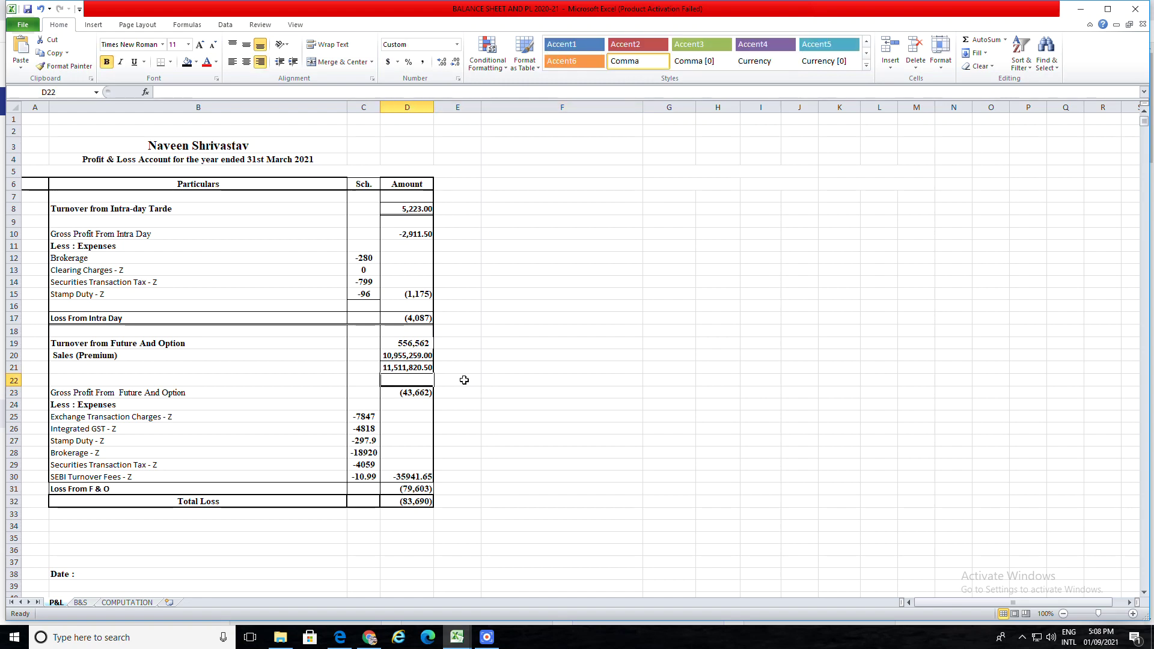
key(Up)
key(Up)
key(Up)
key(Up)
key(Up)
key(Up)
key(Up)
key(Up)
key(Up)
key(Up)
key(Up)
key(Up)
key(Up)
key(Up)
key(Up)
key(Down)
key(Down)
key(Down)
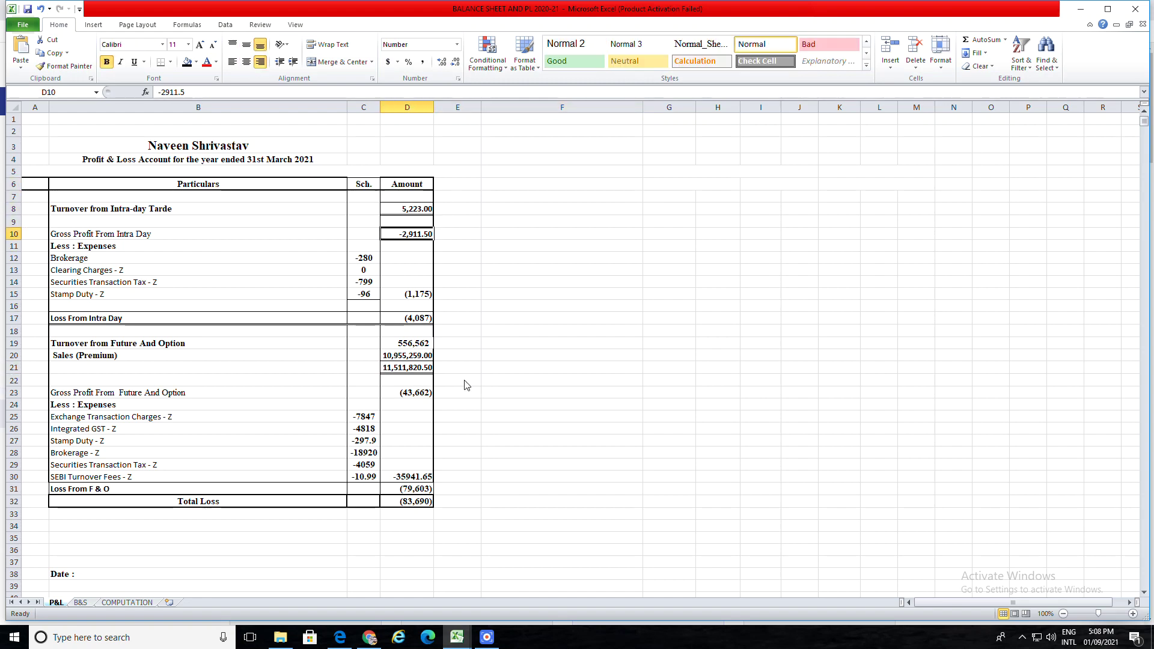
key(Down)
key(Down)
key(Down)
key(Down)
key(Down)
key(Down)
key(Down)
key(Down)
key(Down)
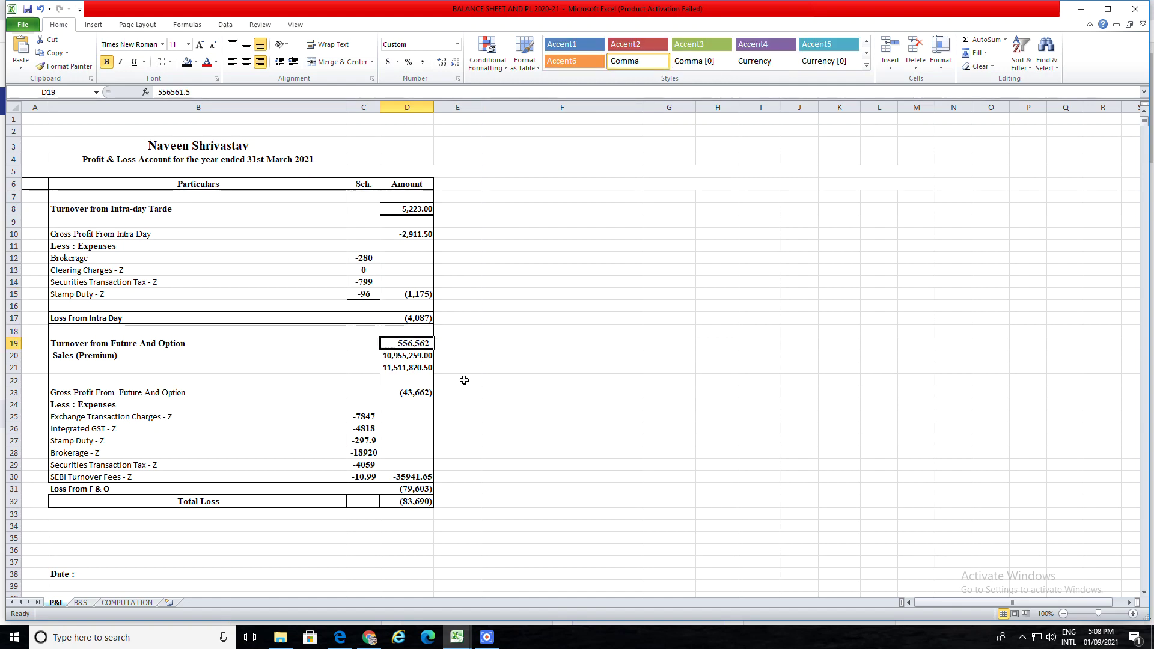
Recheck the Gross Profit From Future And Option amount in D23
key(Right)
key(Right)
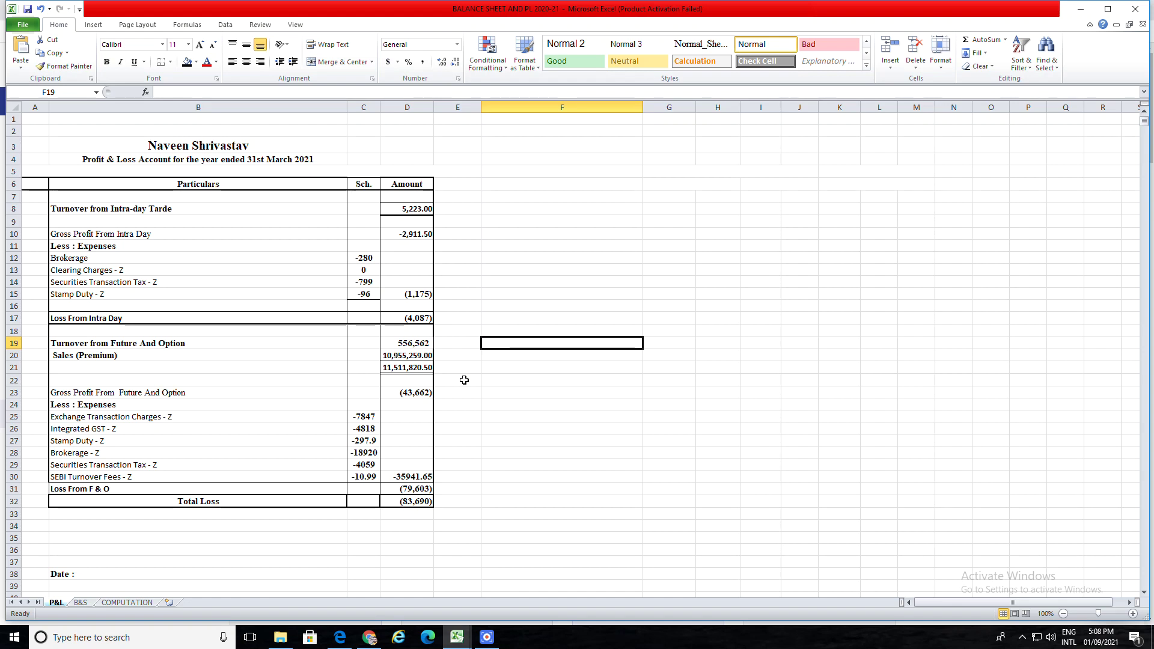
key(Down)
key(Down)
key(Down)
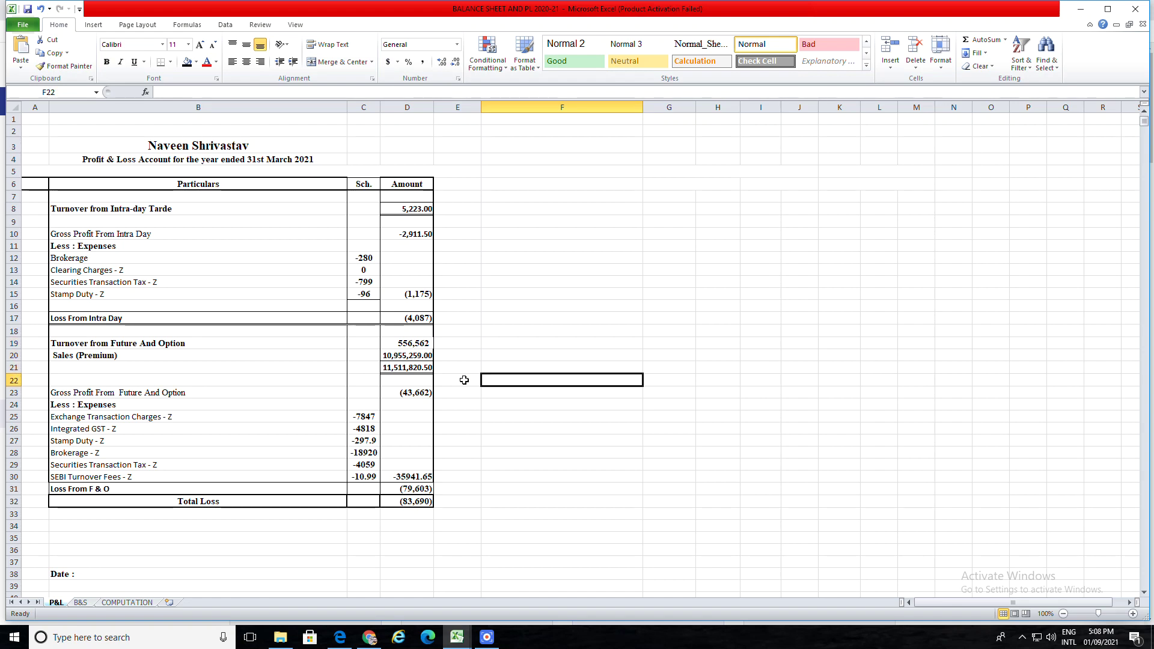
key(Left)
key(Left)
key(Down)
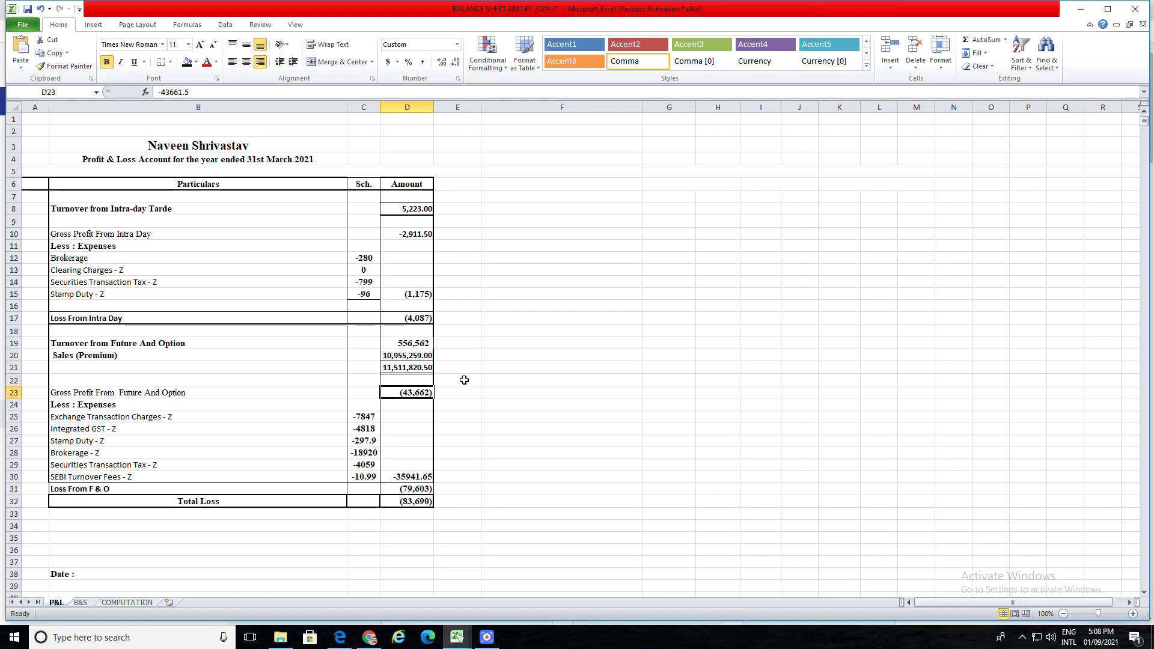
key(Down)
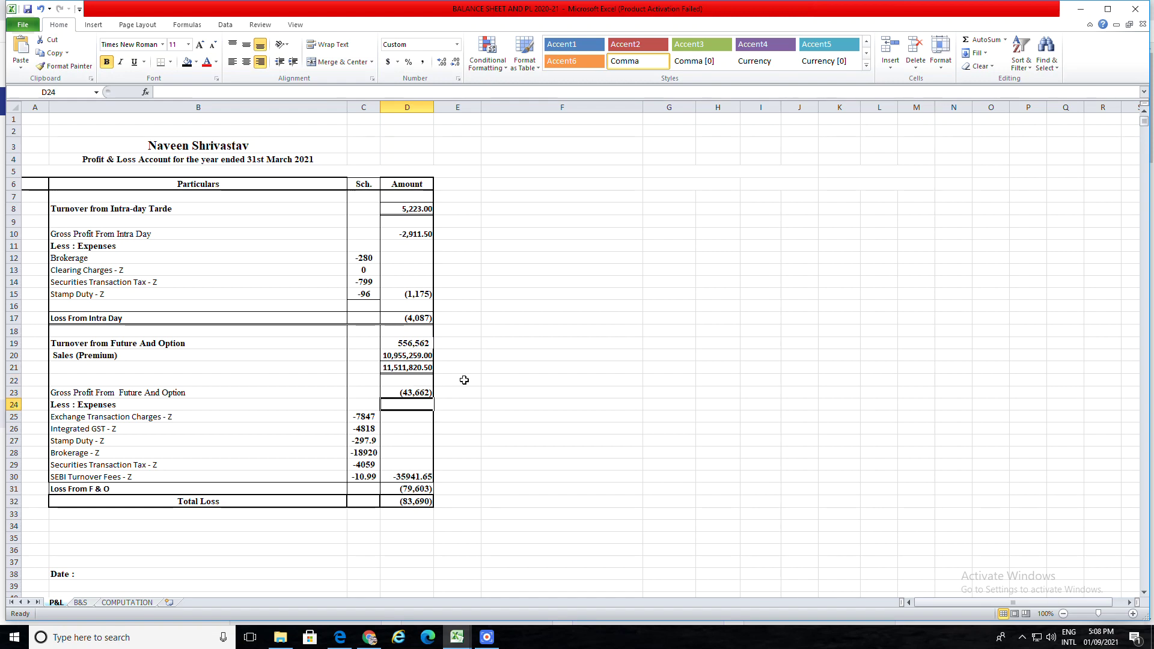
Examine the Future And Option expense lines from Exchange Transaction Charges to SEBI Turnover Fees, and the Total Loss formula in D32
key(Down)
key(Left)
key(Down)
key(Down)
key(Down)
key(Left)
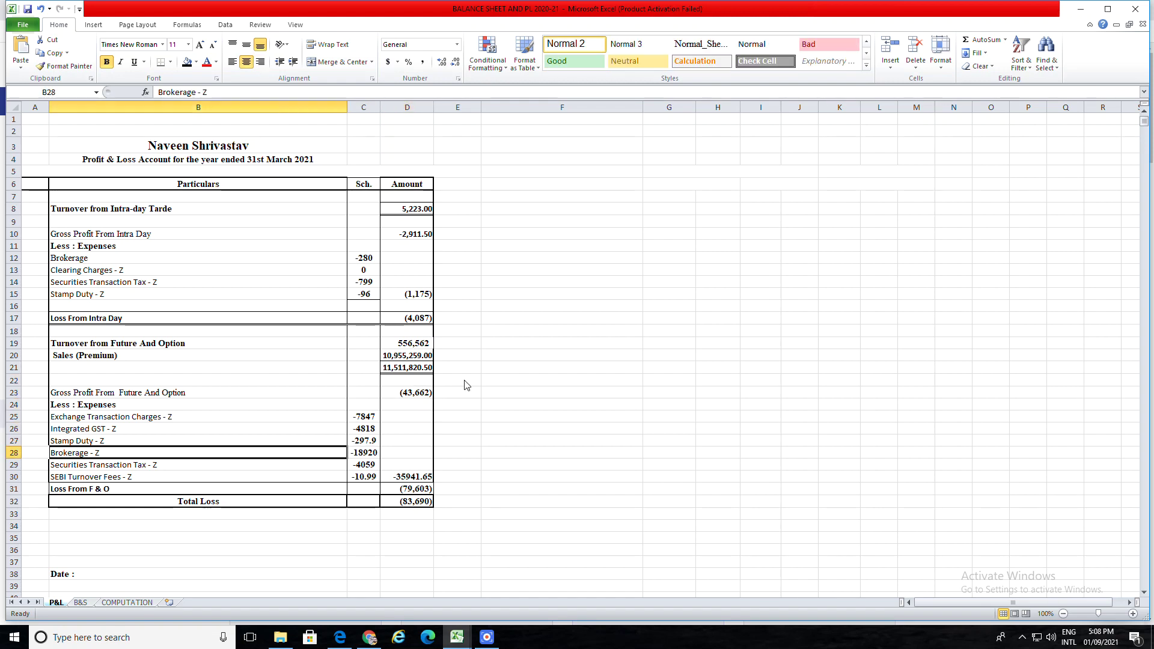
key(Up)
key(Up)
key(Up)
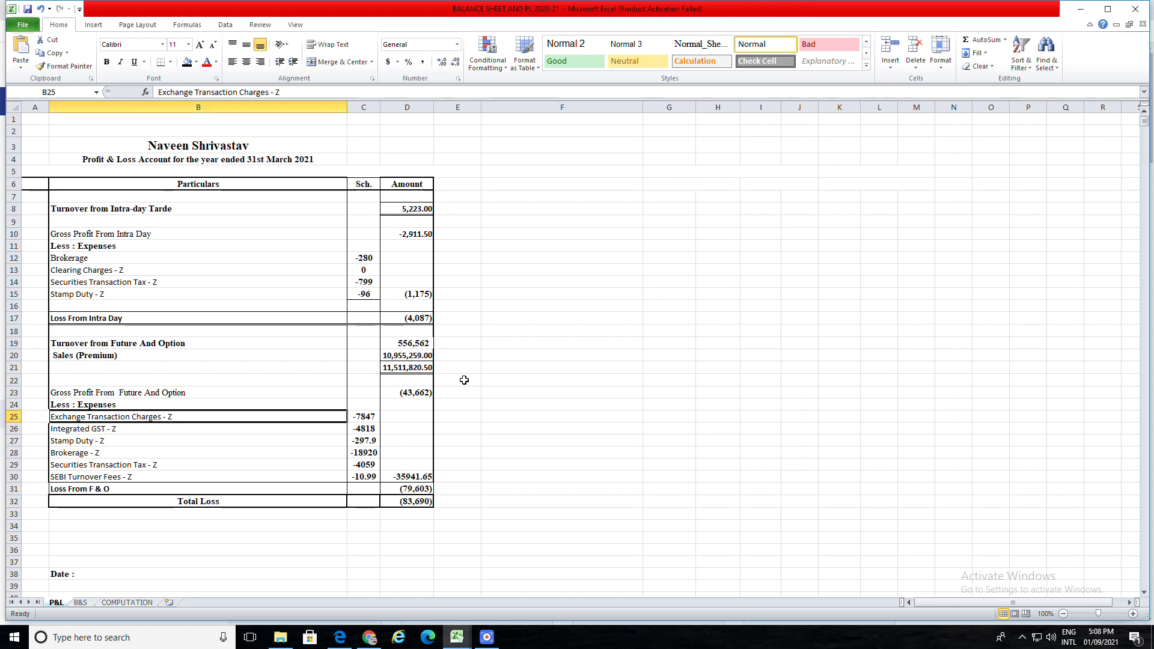
key(Down)
key(Down)
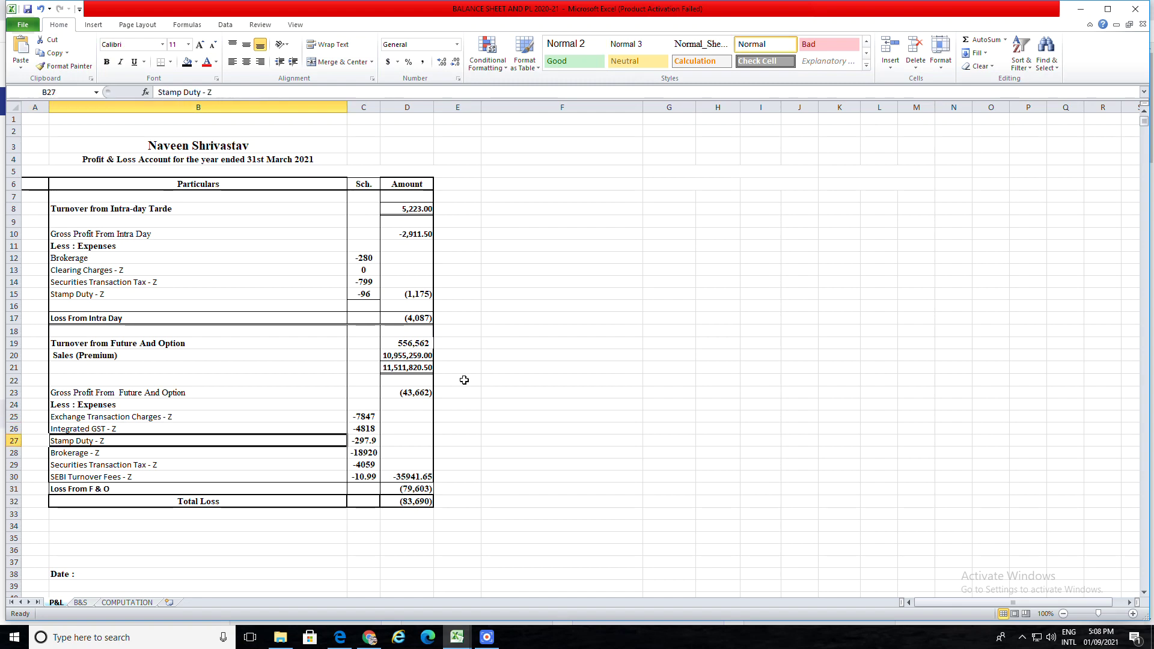
key(Down)
key(Down)
key(Down)
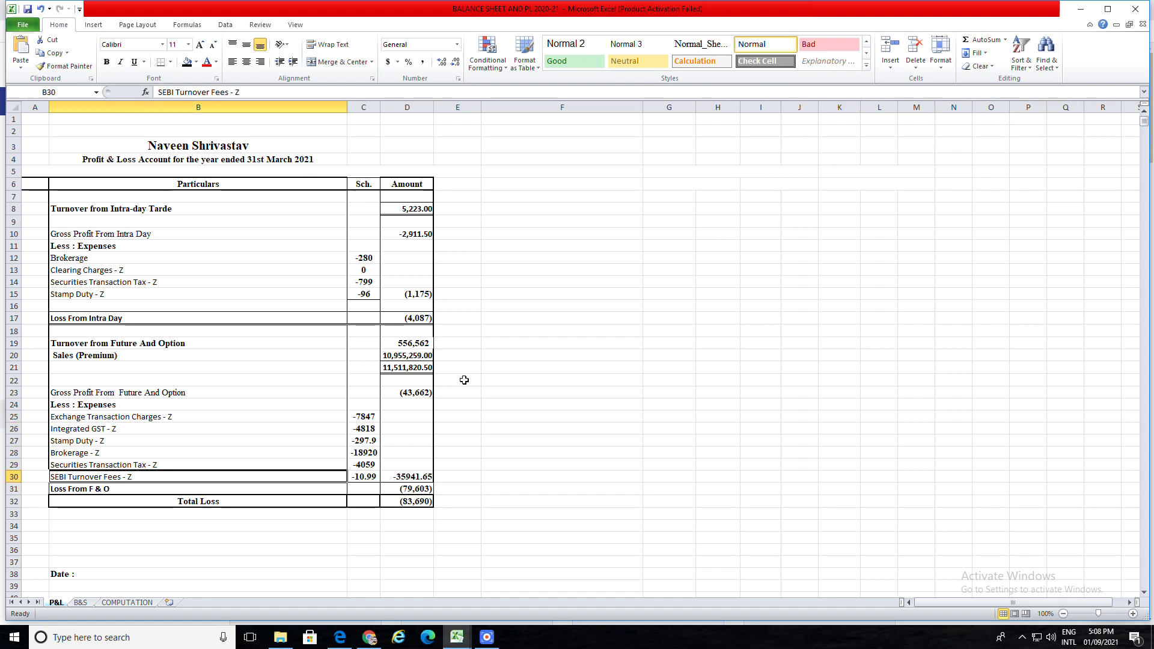
key(Down)
key(Down)
key(Right)
key(Right)
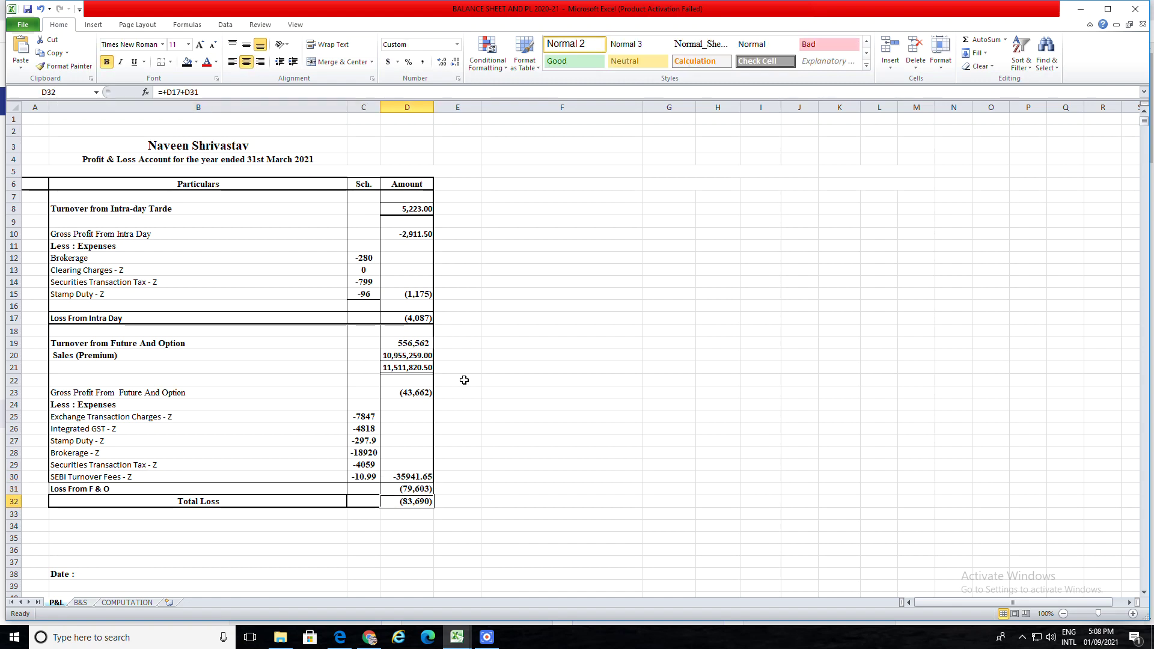
Go back over the Amount column to the intra-day turnover in D8 and the total Future And Option turnover in D21
key(Up)
key(Up)
key(Up)
key(Up)
key(Up)
key(Up)
key(Up)
key(Up)
key(Up)
key(Up)
key(Up)
key(Up)
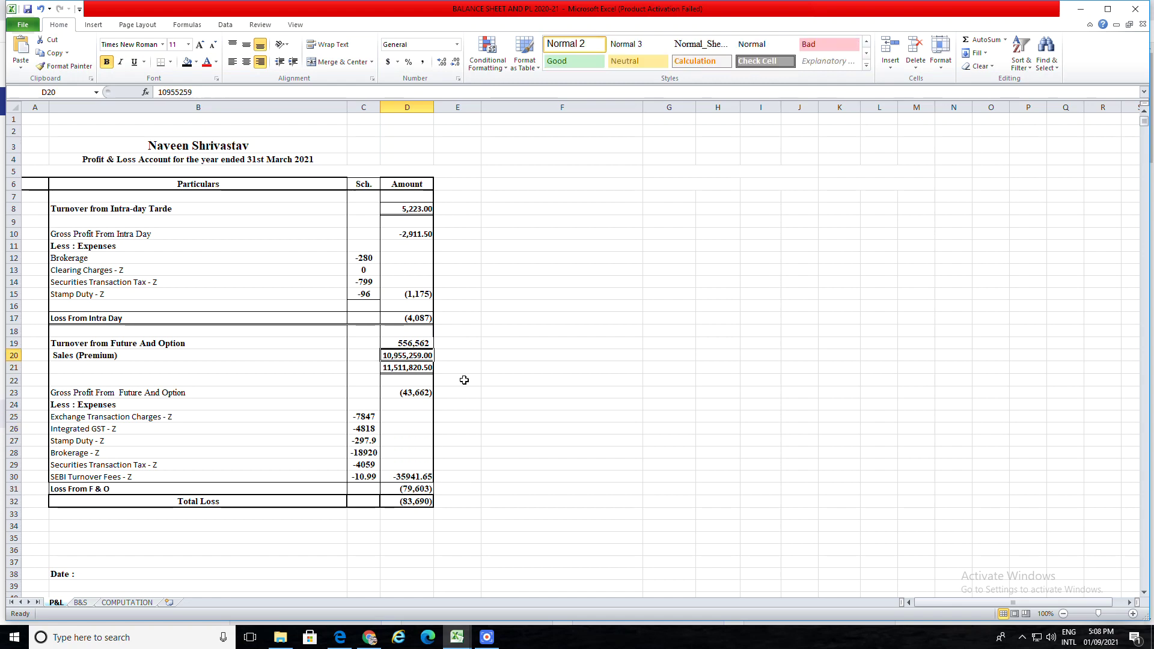
key(Up)
key(Up)
key(Up)
key(Up)
key(Up)
key(Up)
key(Up)
key(Up)
key(Up)
key(Up)
key(Up)
key(Up)
key(Up)
key(Down)
key(Down)
key(Down)
key(Down)
key(Down)
key(Down)
key(Down)
key(Down)
key(Down)
key(Down)
key(Down)
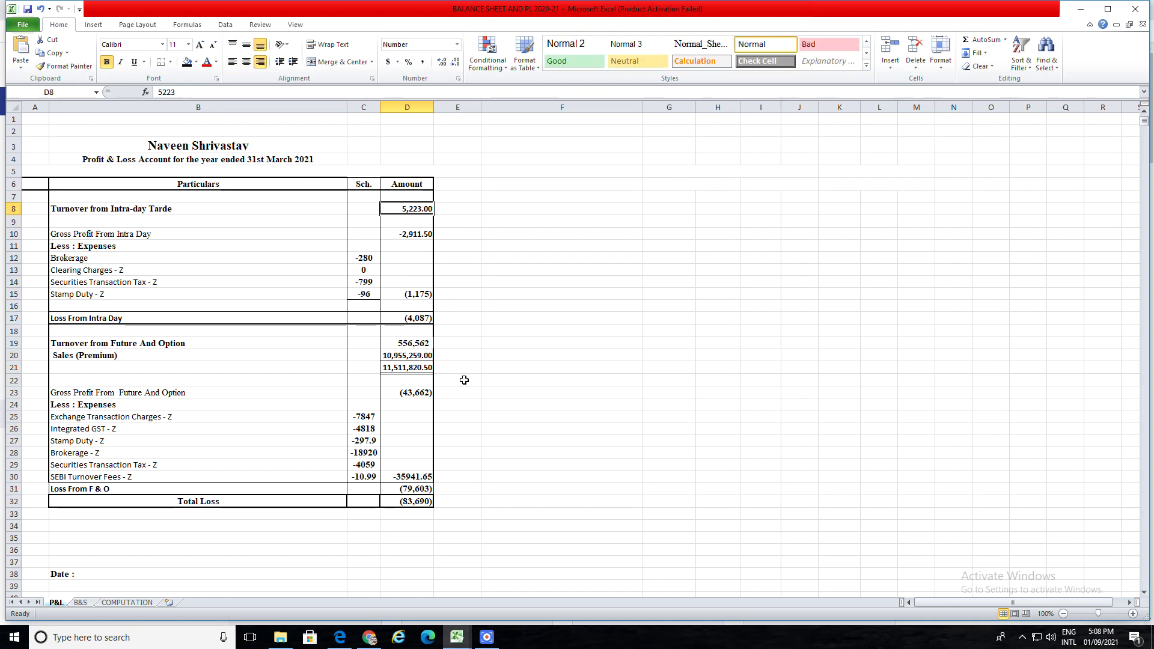
key(Down)
key(Down)
key(Down)
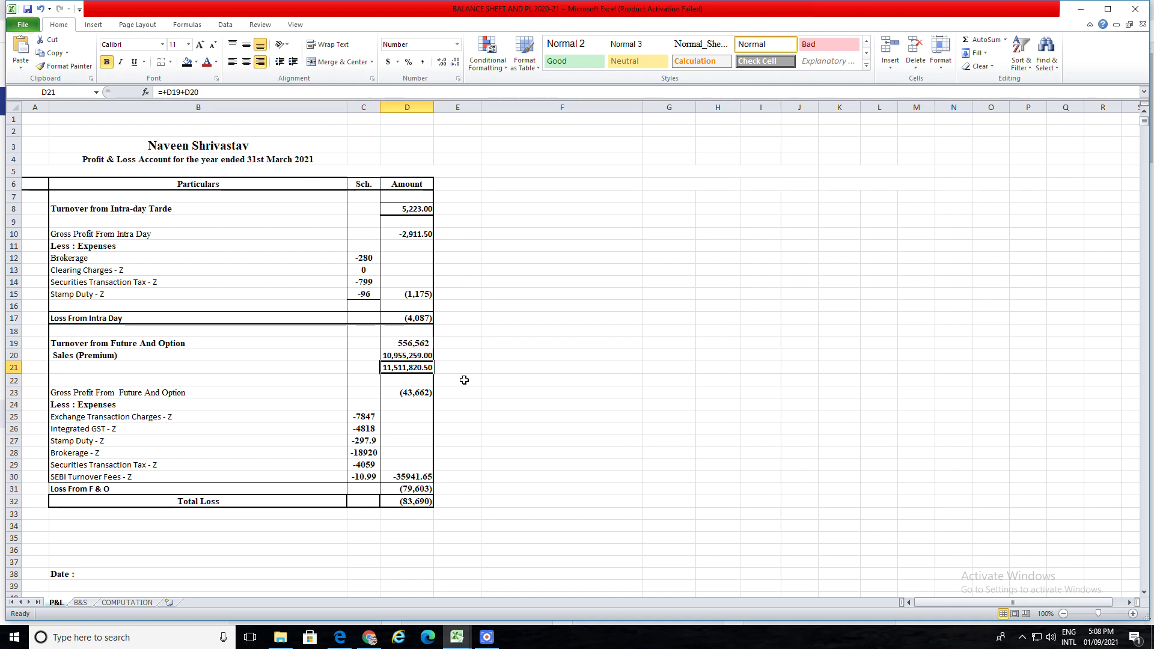
key(Right)
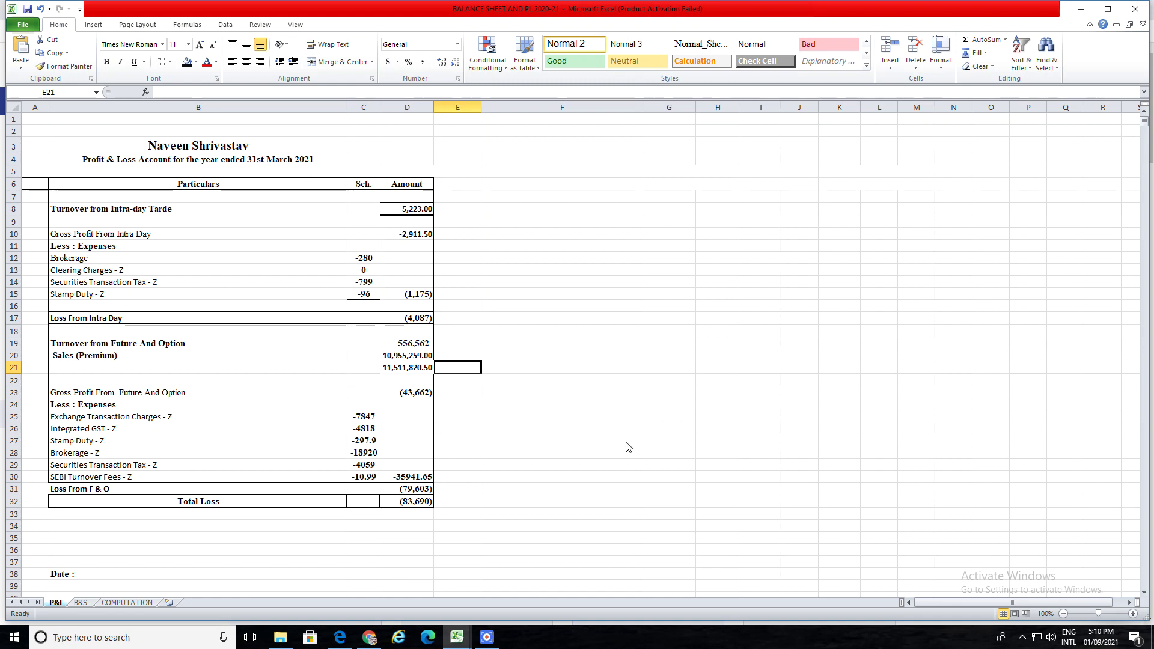
scroll(434, 338, down, 4)
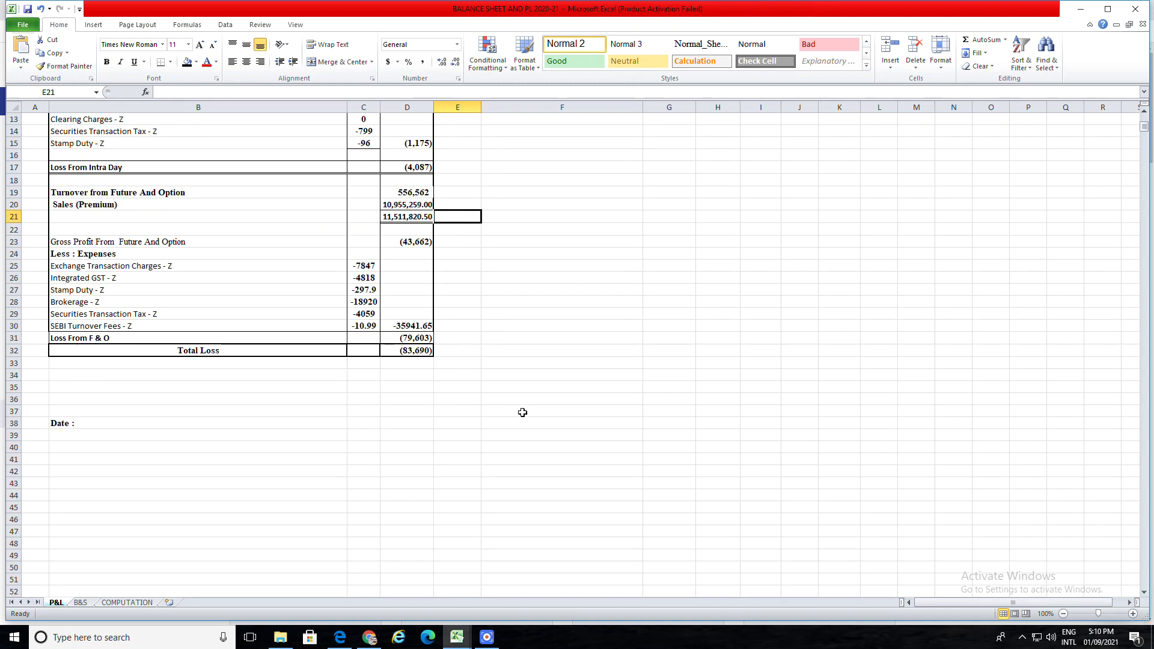
scroll(524, 413, up, 4)
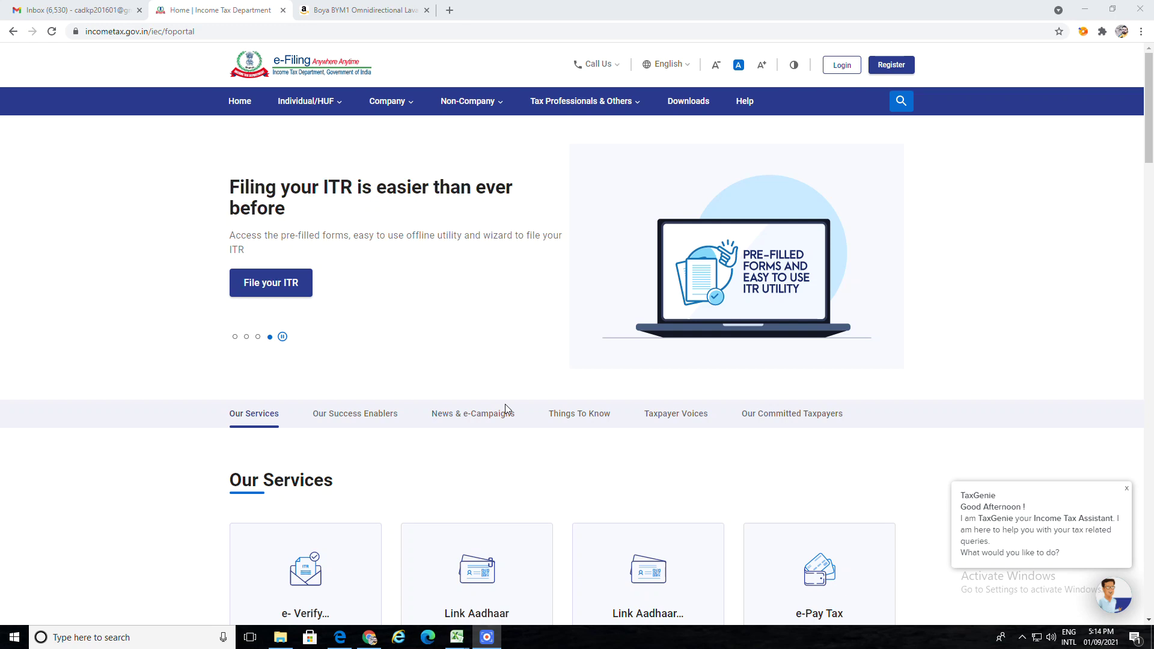
Switch to the Income Tax e-Filing portal in the browser and log in to the taxpayer's account
click(841, 68)
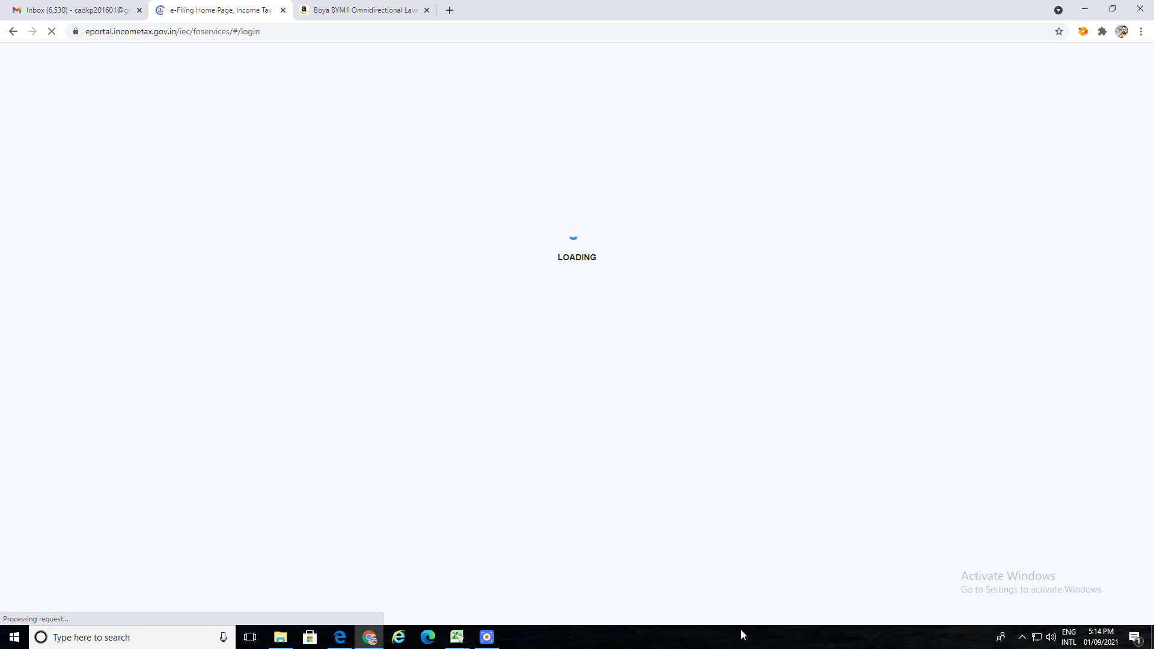
click(379, 262)
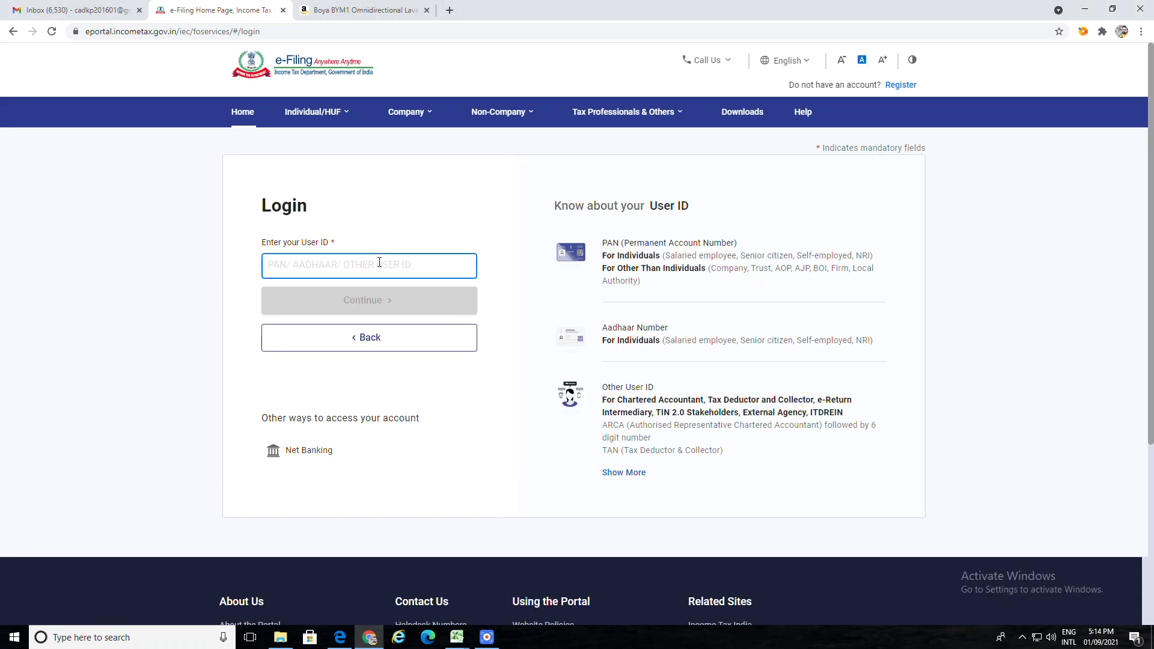
text(, NAGPUR, MAHARA)
key(BackSpace)
key(BackSpace)
key(BackSpace)
key(BackSpace)
key(BackSpace)
key(BackSpace)
key(BackSpace)
key(BackSpace)
key(BackSpace)
key(BackSpace)
key(BackSpace)
key(BackSpace)
key(BackSpace)
key(BackSpace)
key(BackSpace)
key(BackSpace)
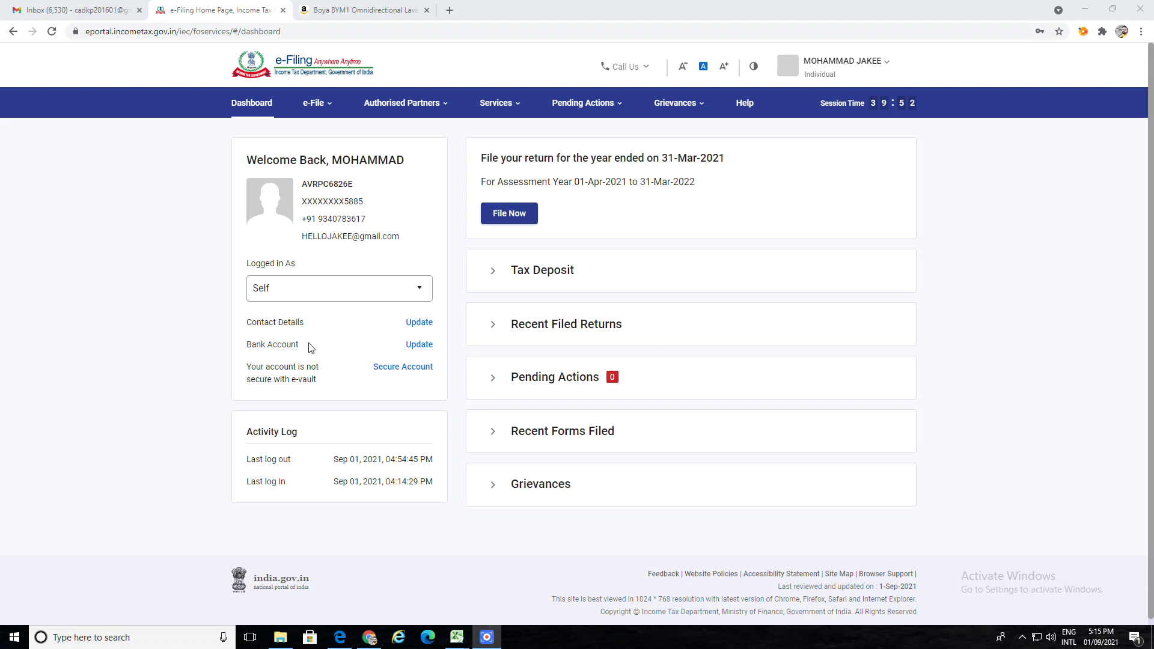
Open Form 26AS on the TRACES site and agree to the usage and acceptance of Form 16/16A generated from TRACES
click(324, 104)
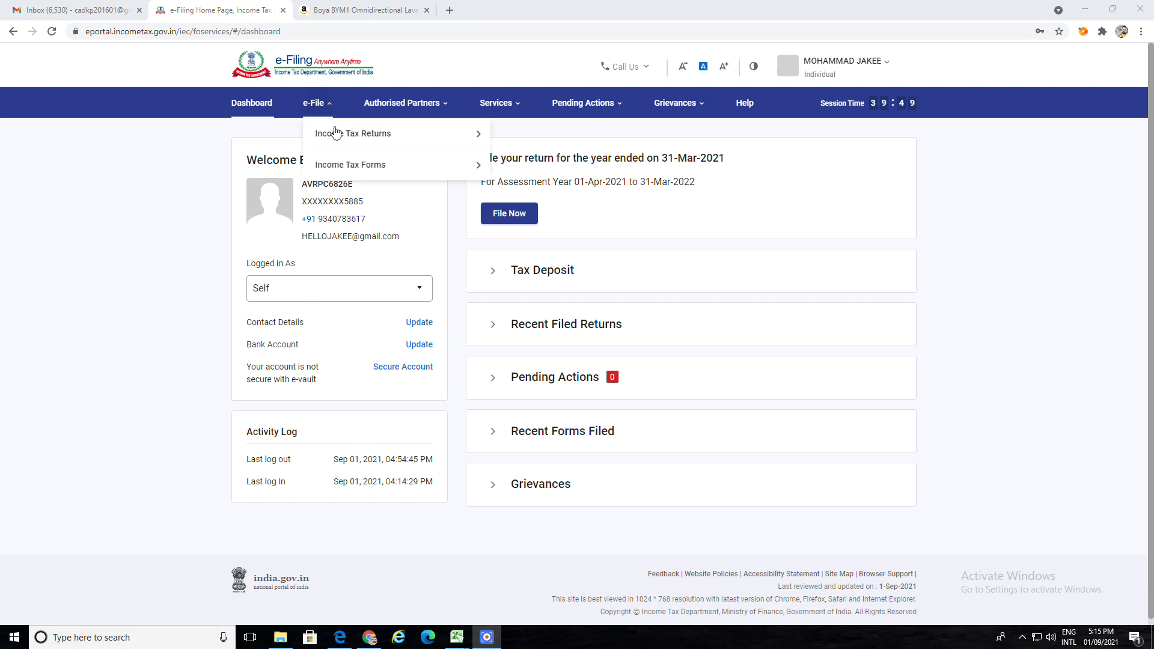
mouse_move(336, 134)
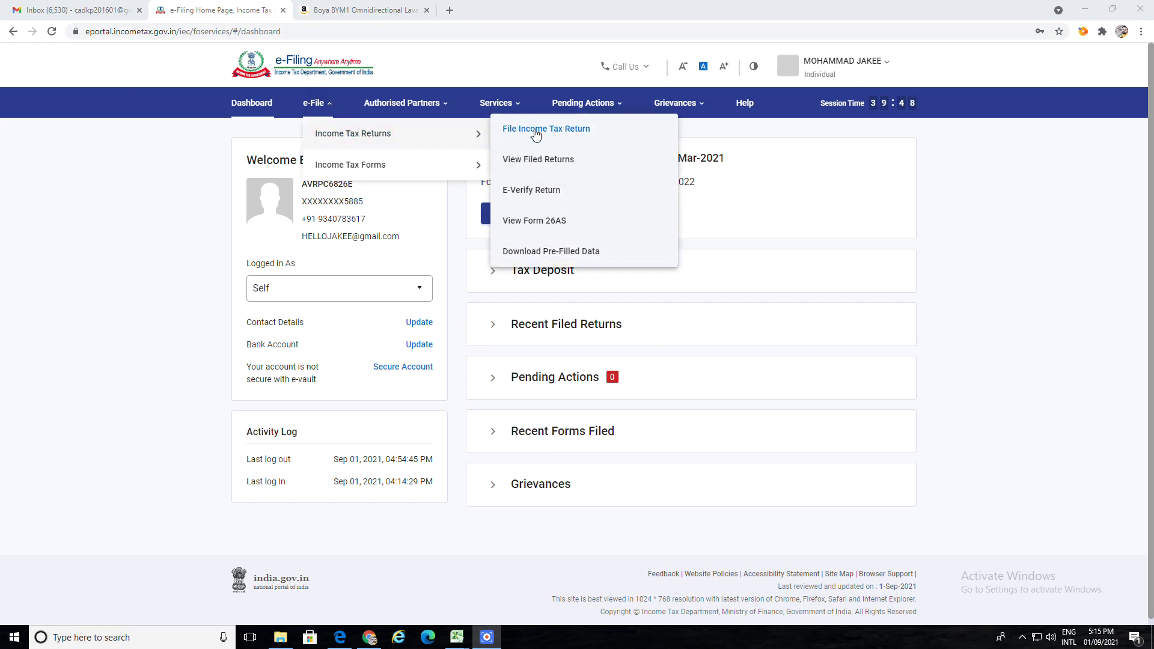
click(539, 226)
click(691, 445)
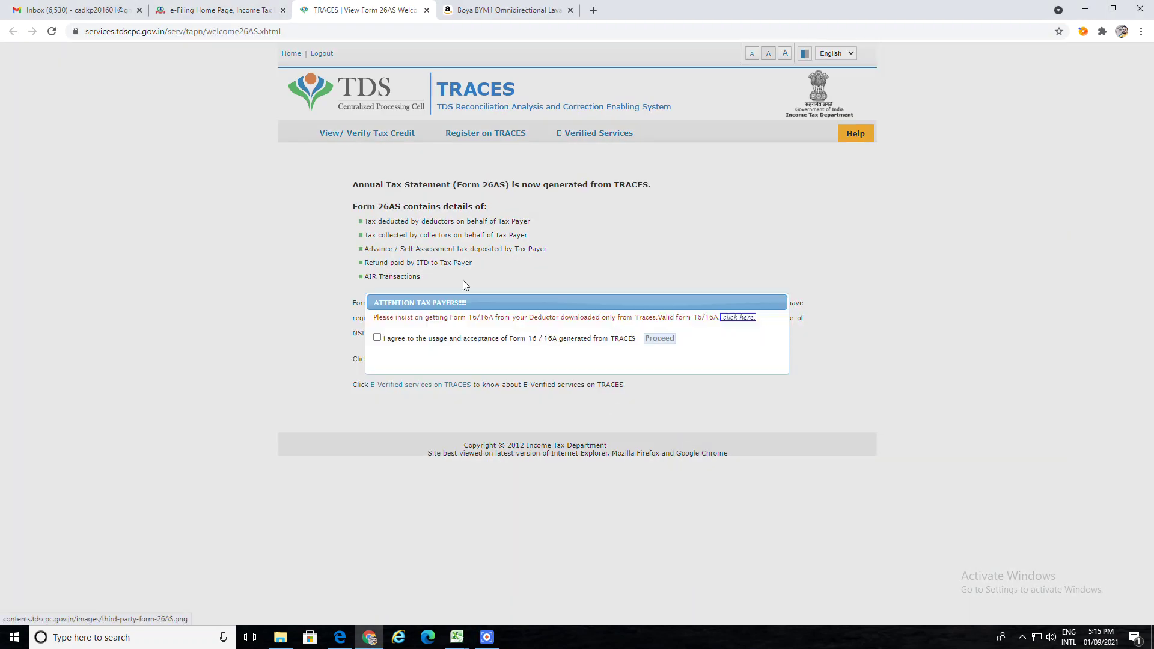
click(377, 338)
click(660, 338)
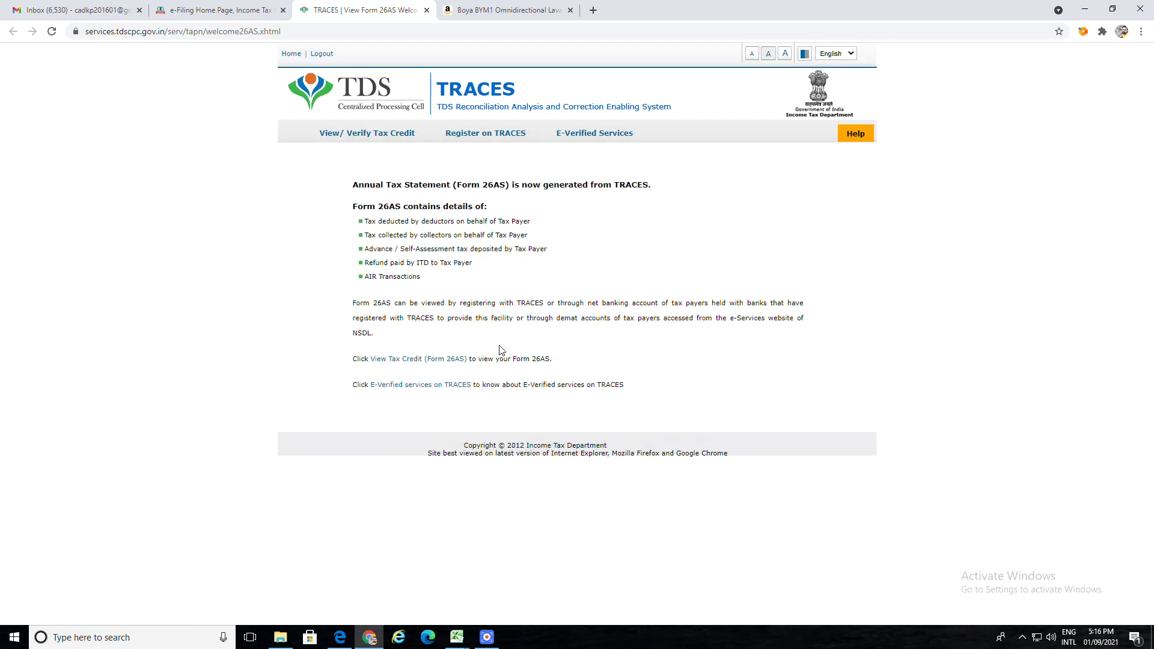
Open the Form 26AS tax credit statement for assessment year 2021-22 in HTML view
click(444, 361)
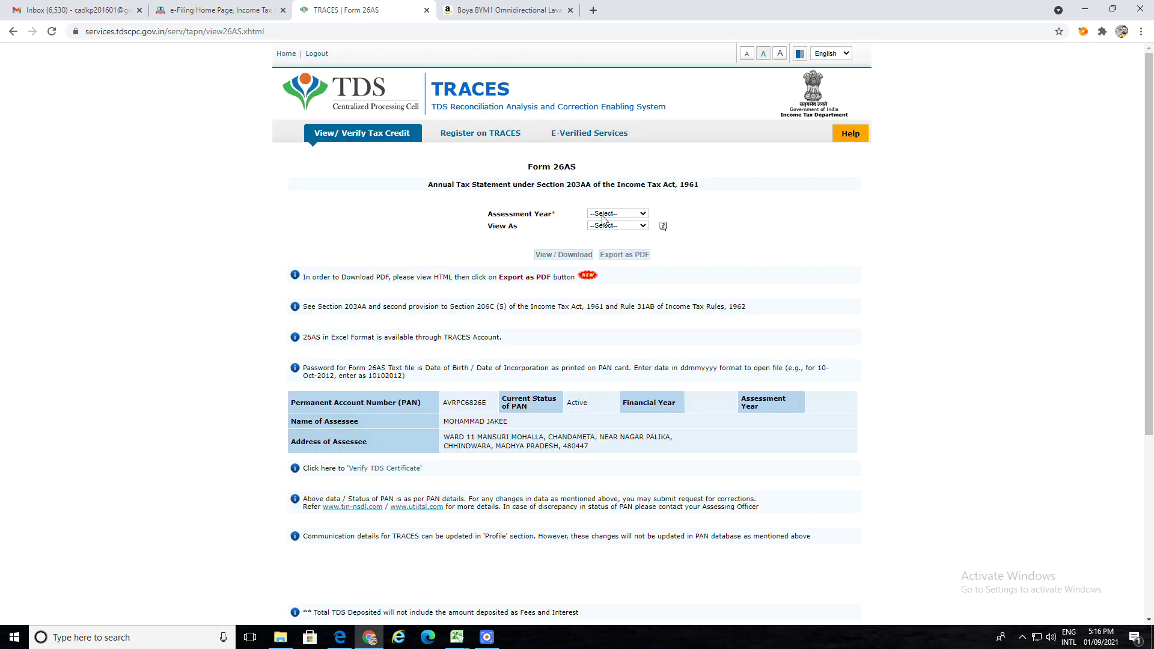
click(604, 216)
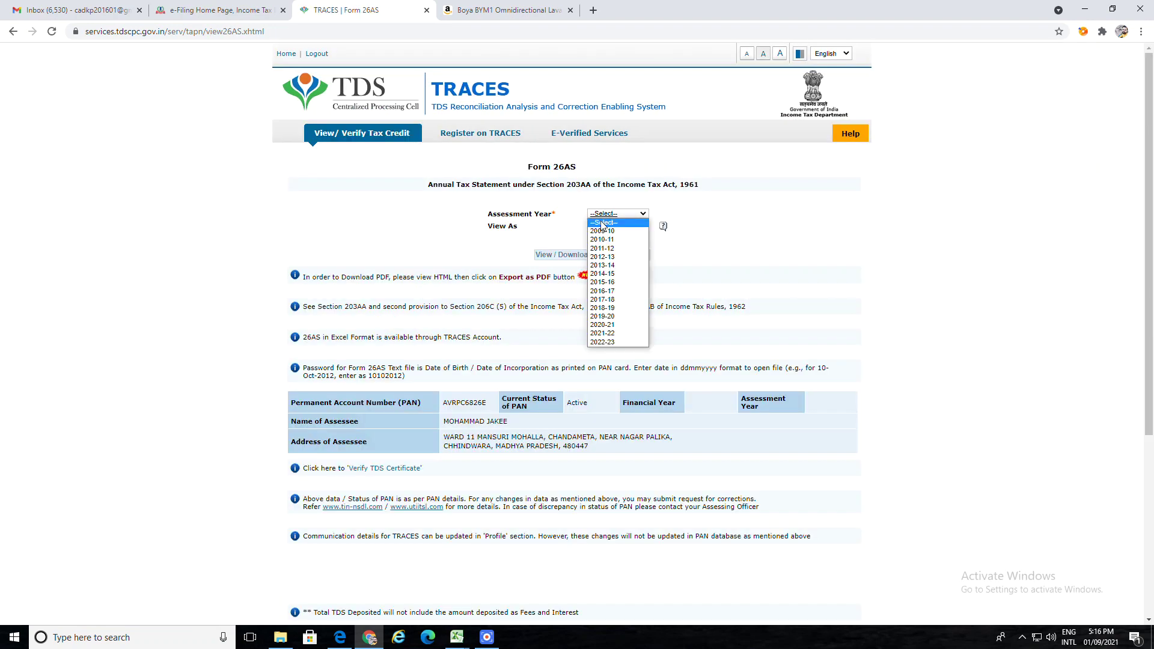
click(608, 334)
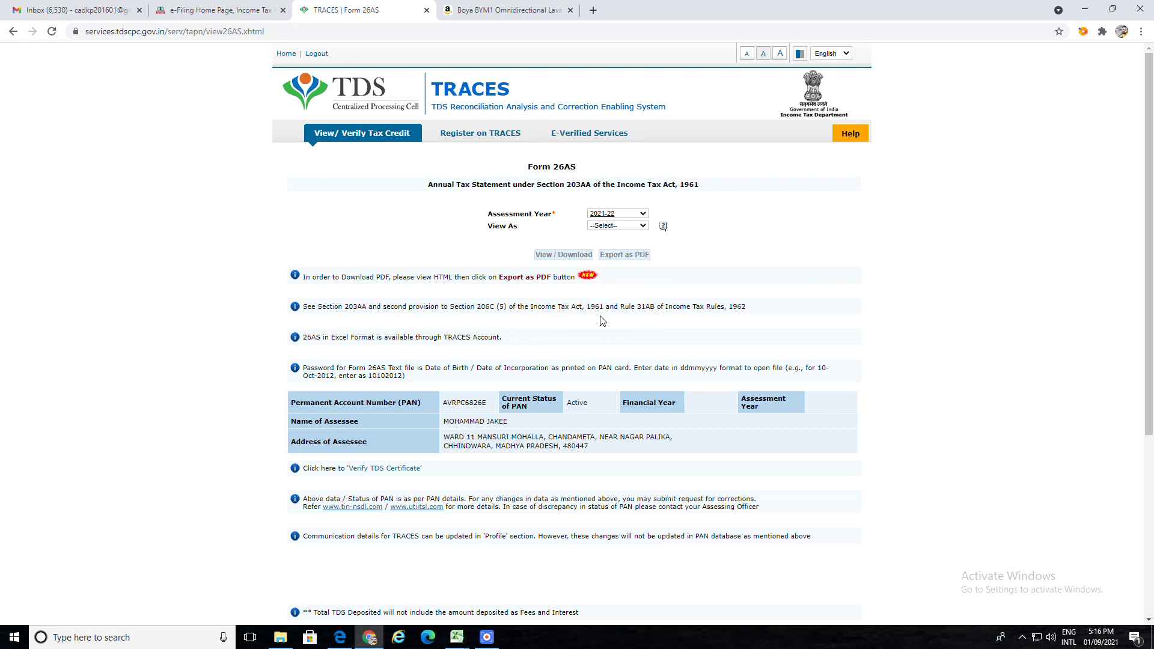
click(621, 226)
click(607, 240)
click(559, 254)
Expand the Bank of Maharashtra entry in Part A and examine its tax deduction details and the following parts
scroll(336, 449, down, 3)
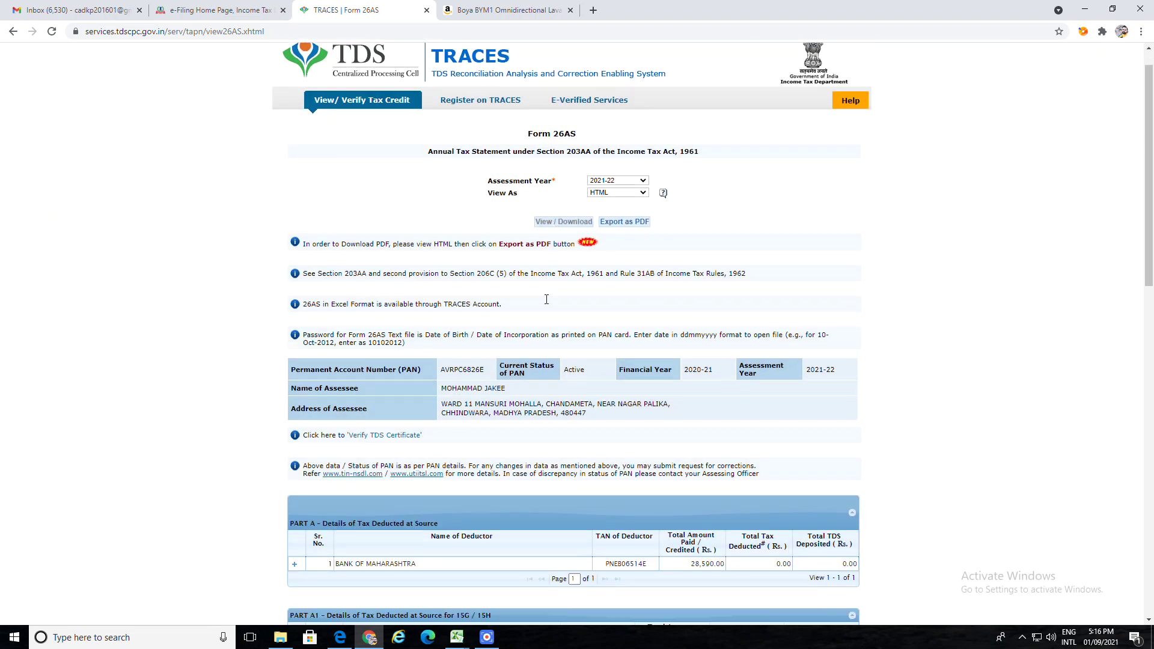
click(294, 416)
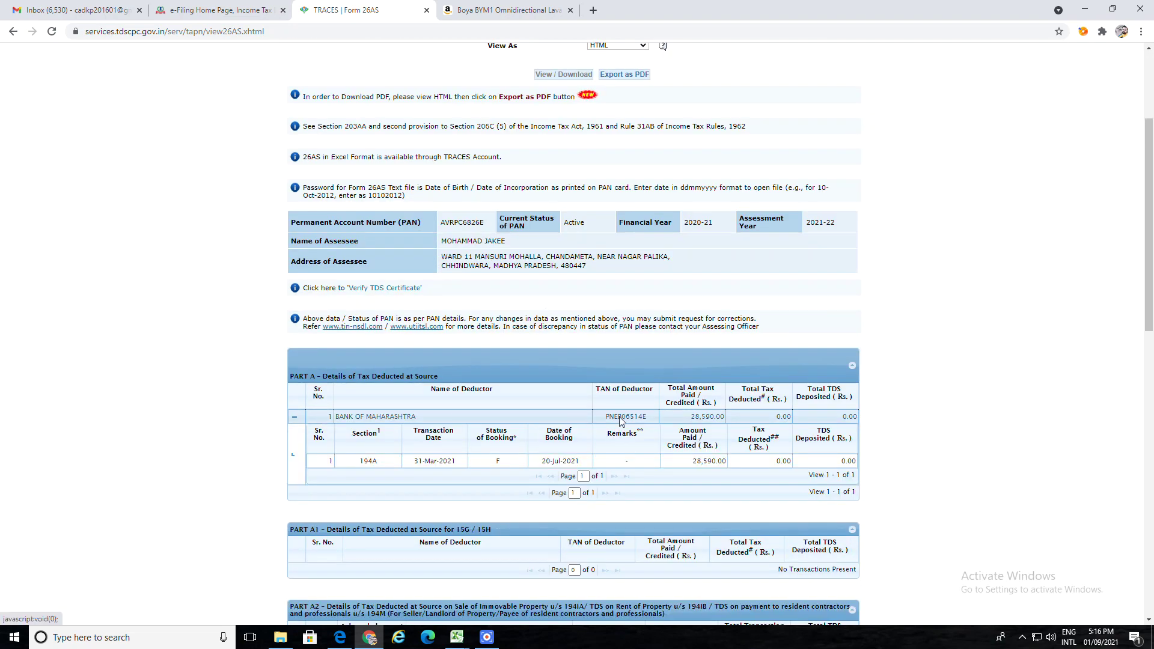
scroll(676, 395, down, 2)
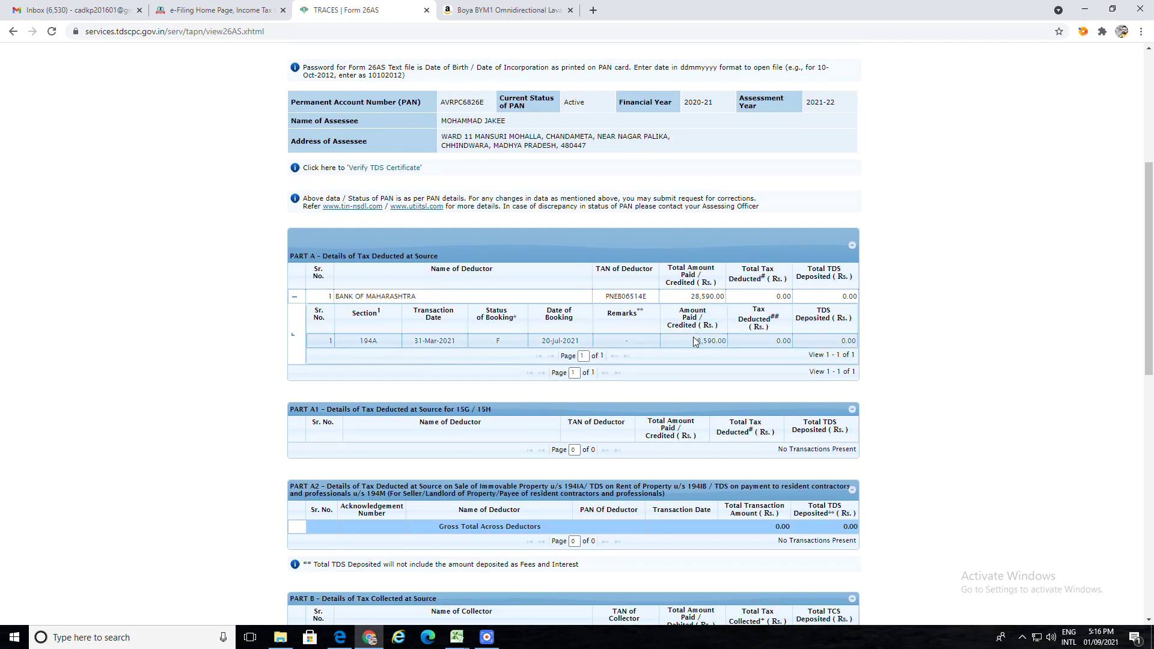
scroll(703, 328, down, 10)
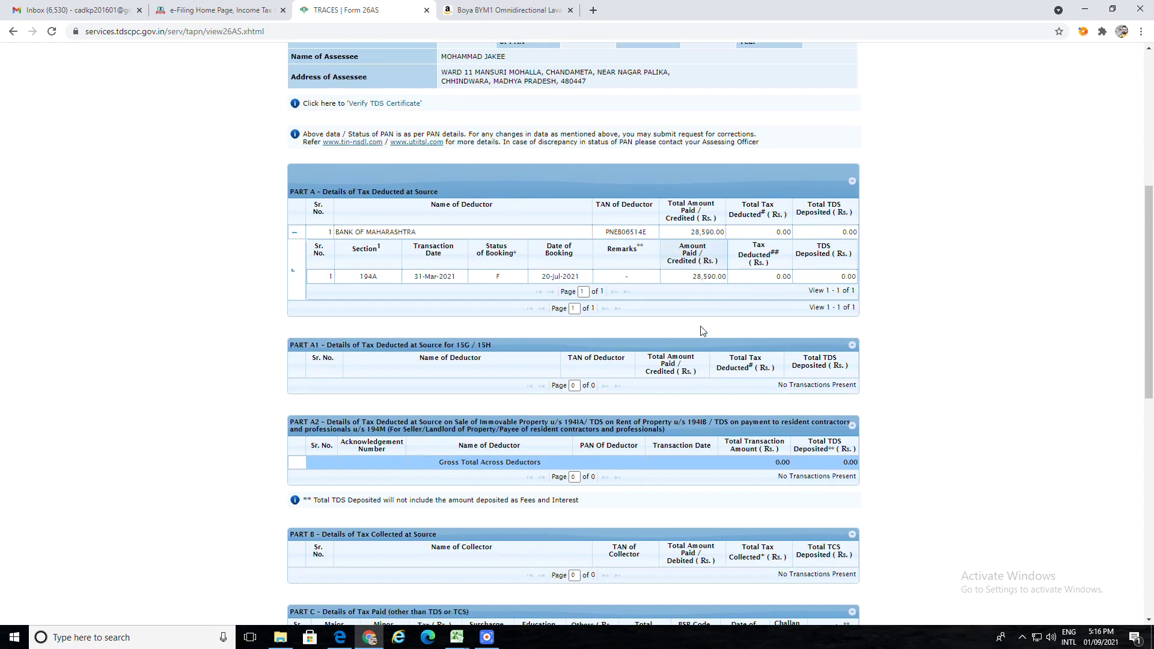
scroll(701, 326, up, 15)
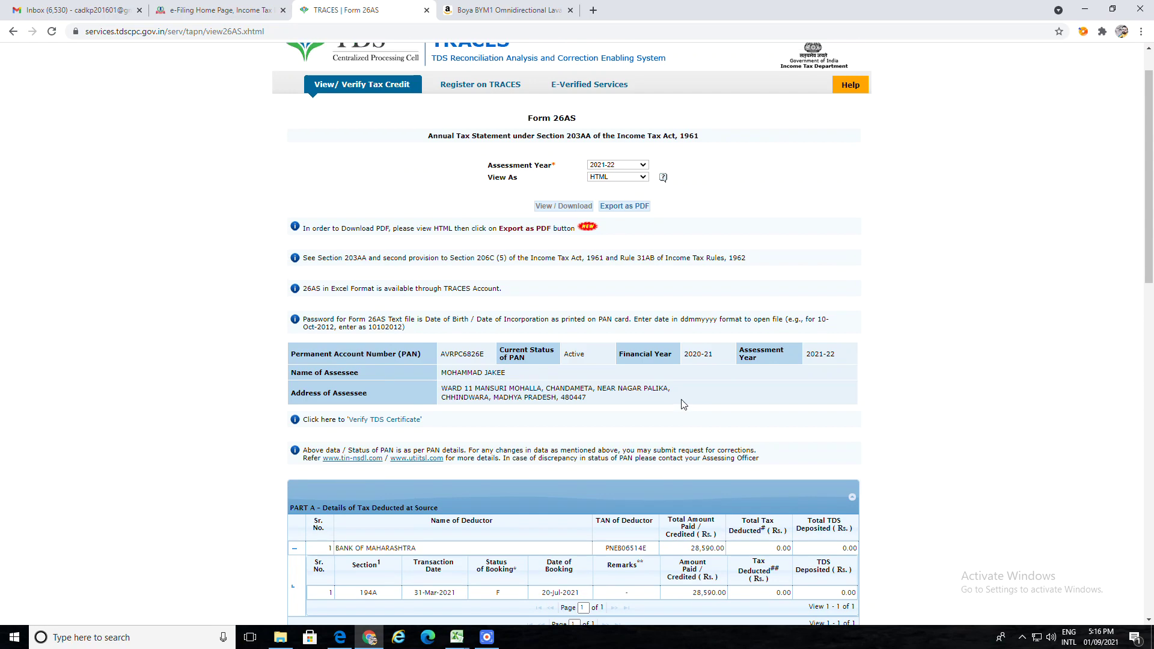
Return to the e-Filing portal, choose online income tax return filing for assessment year 2021-22, and resume the saved ITR-3 draft
click(259, 9)
click(323, 103)
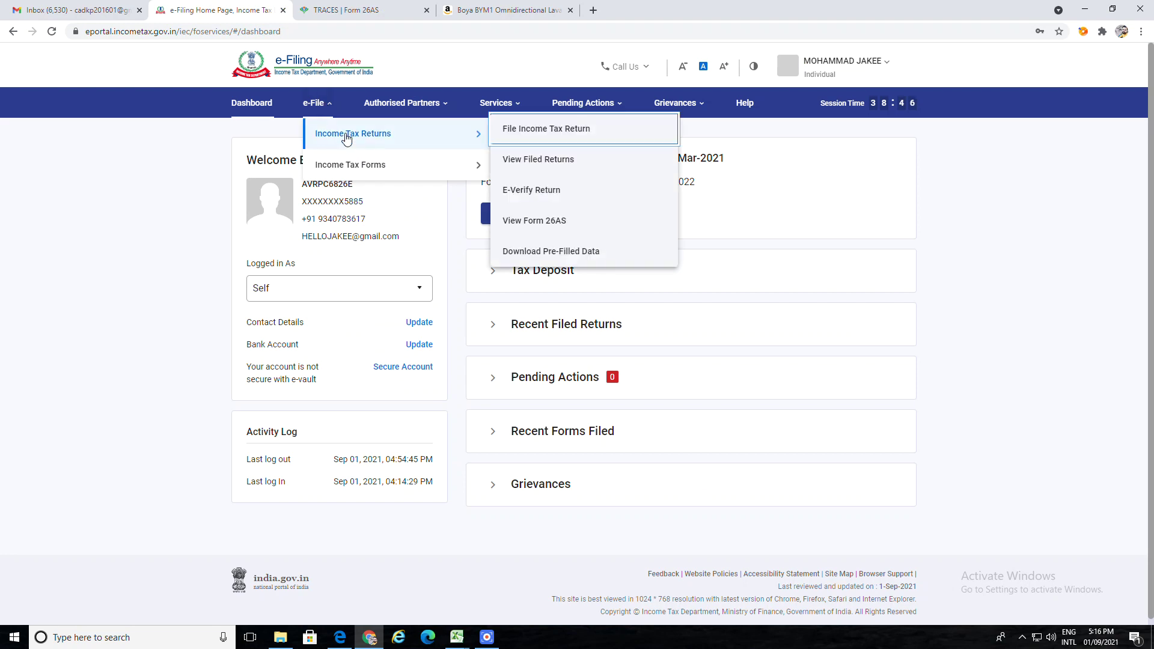
click(543, 130)
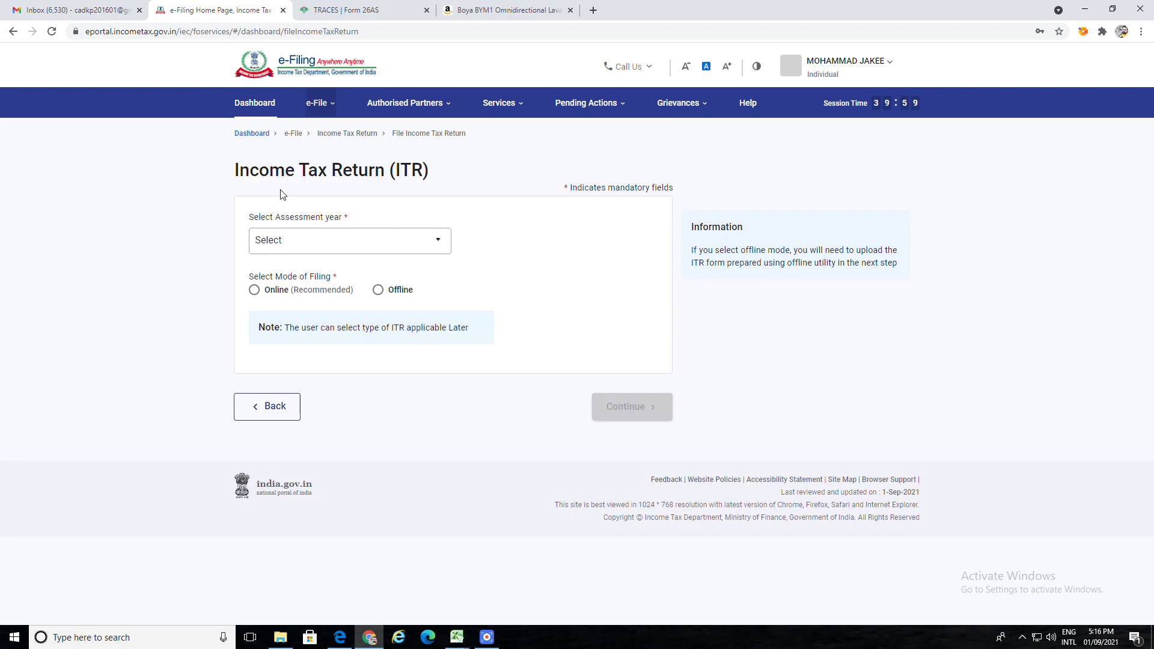
click(342, 245)
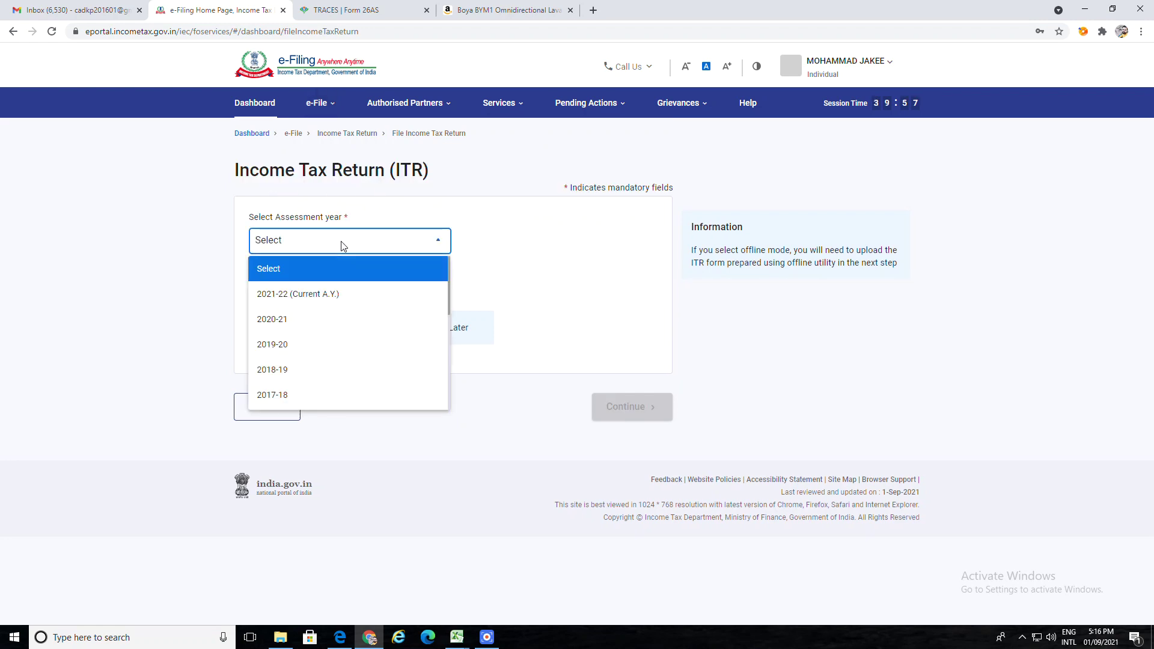
click(312, 294)
click(254, 293)
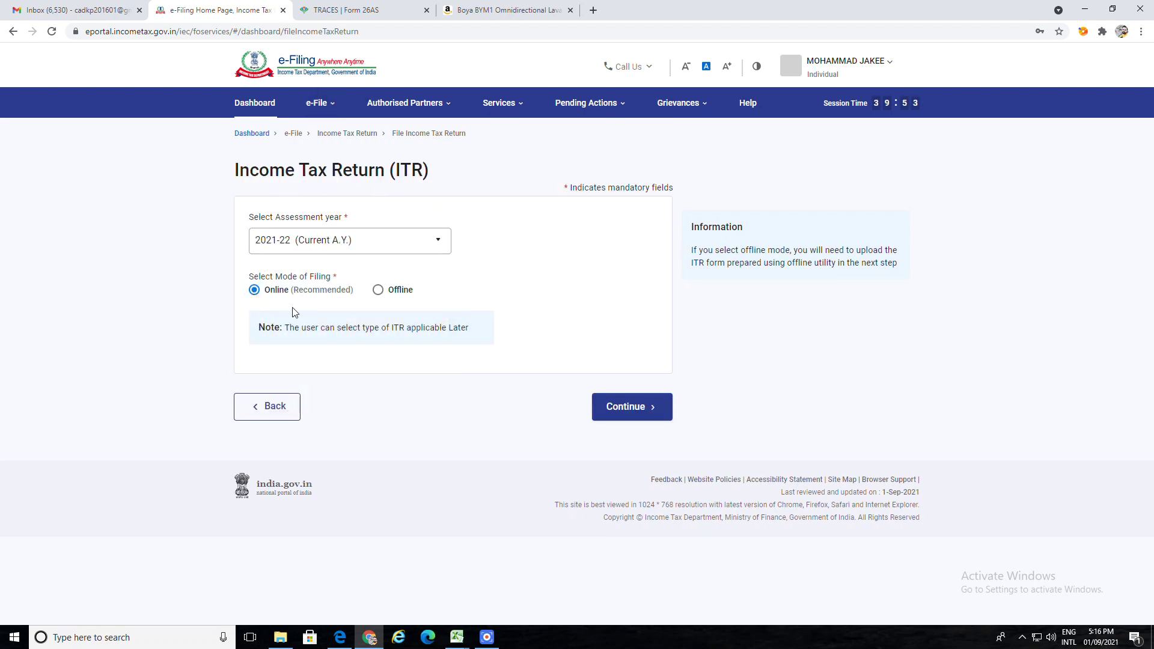
click(634, 407)
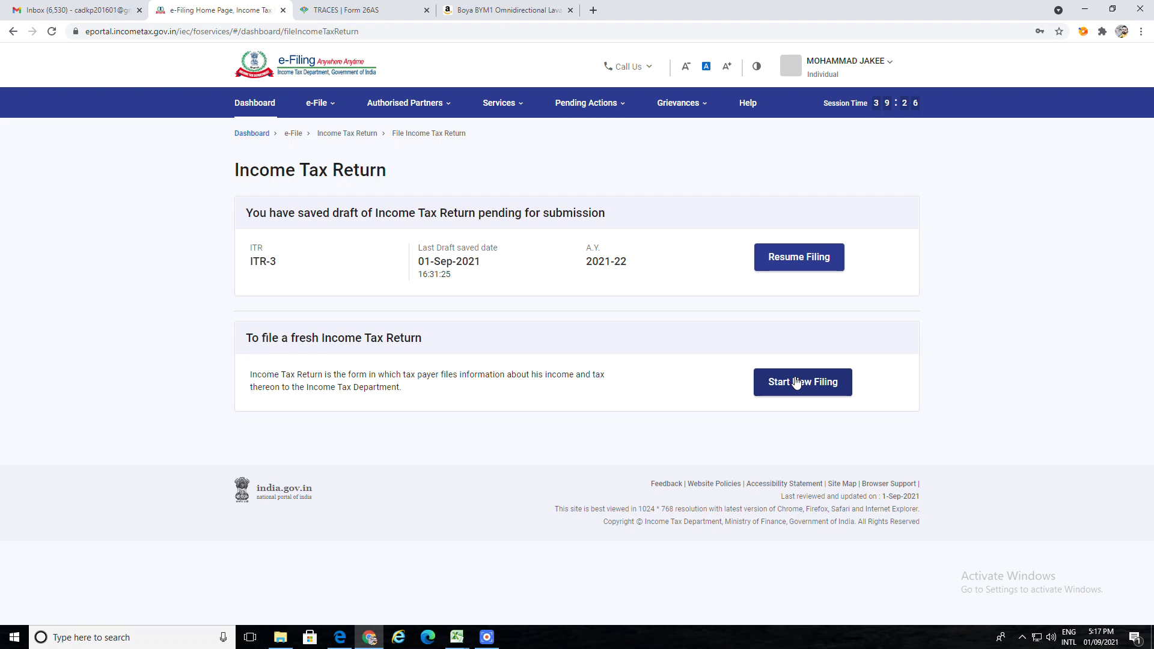
click(784, 269)
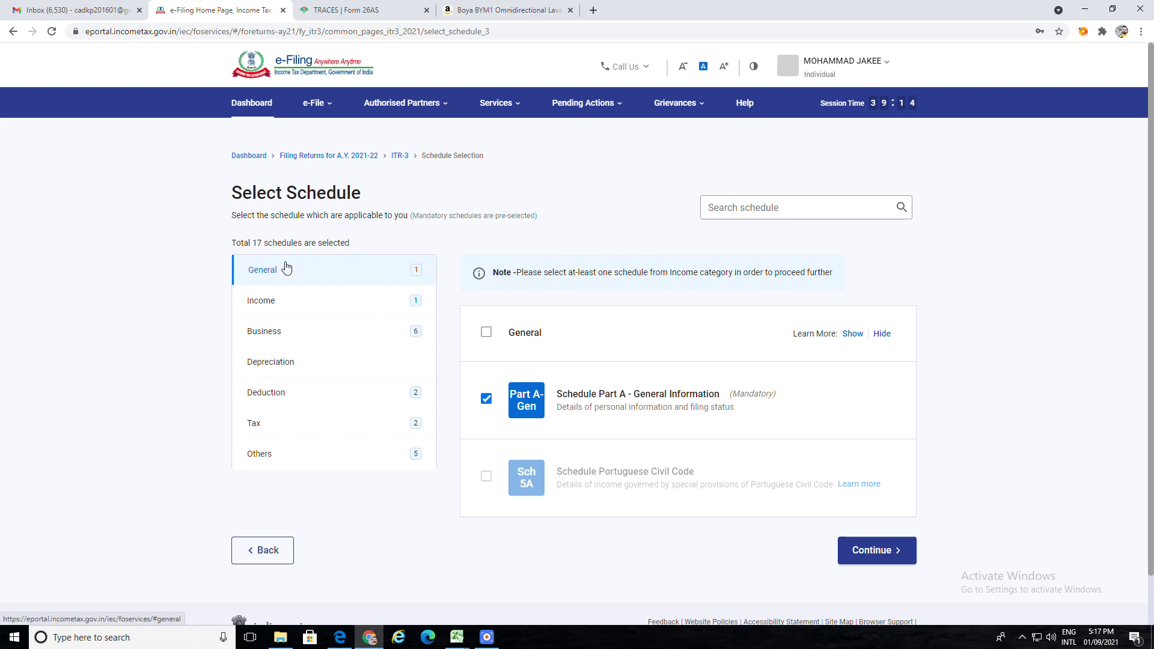
Go through the Income schedules and add Schedule Other Sources to the return
scroll(540, 402, down, 1)
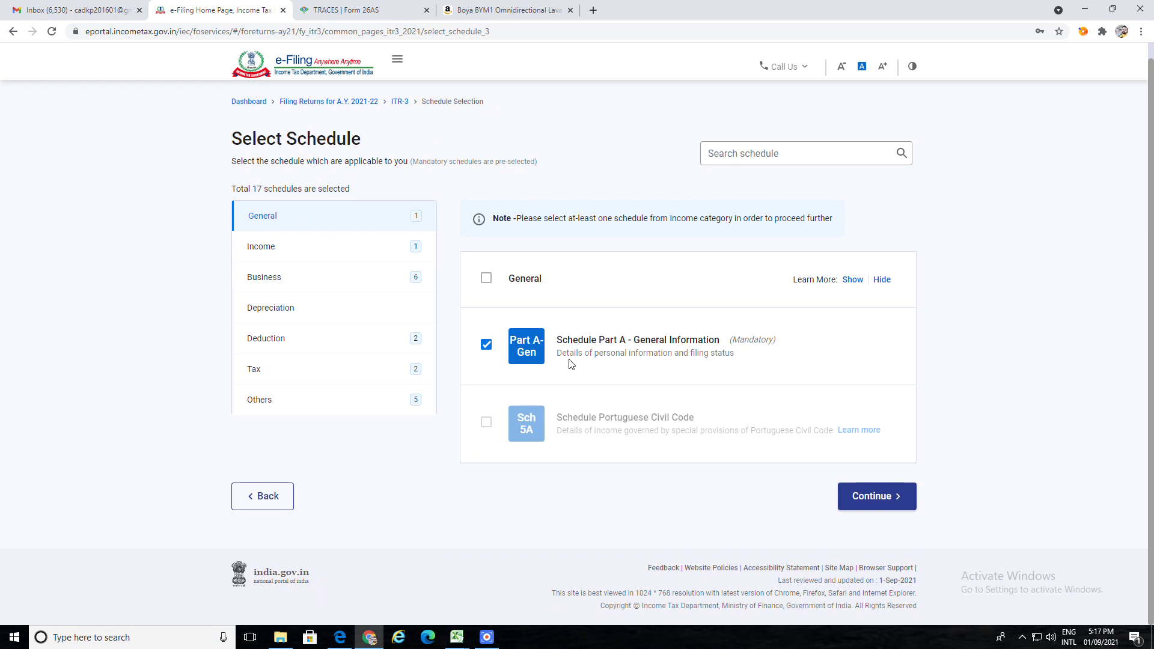
click(265, 251)
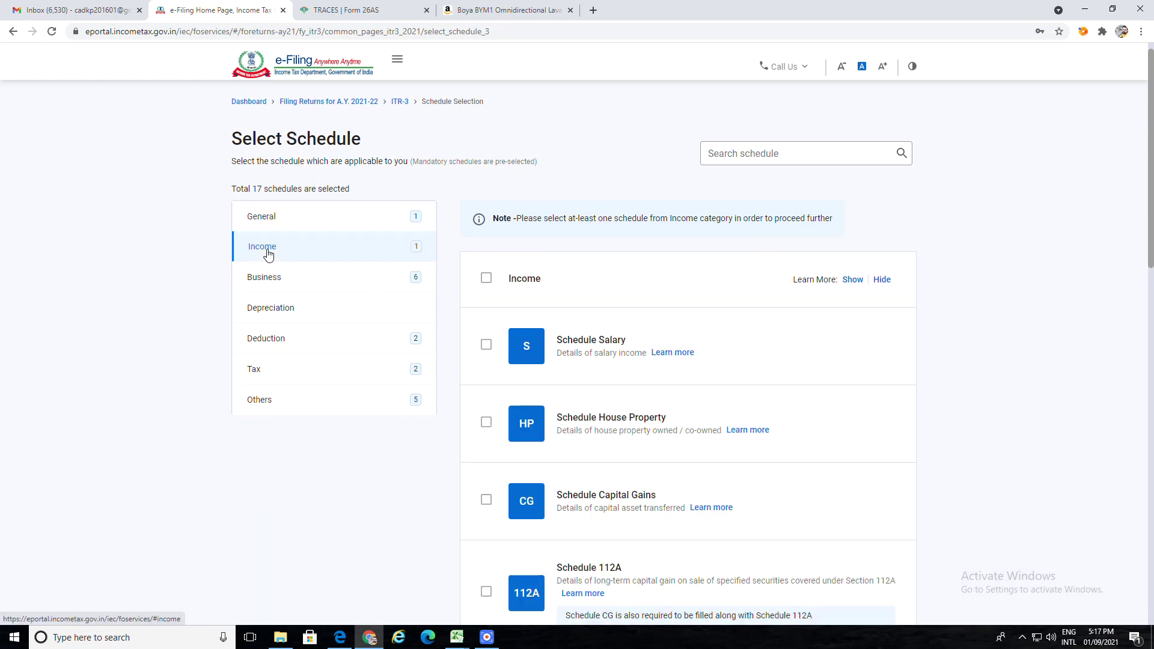
scroll(661, 409, down, 3)
scroll(601, 331, up, 2)
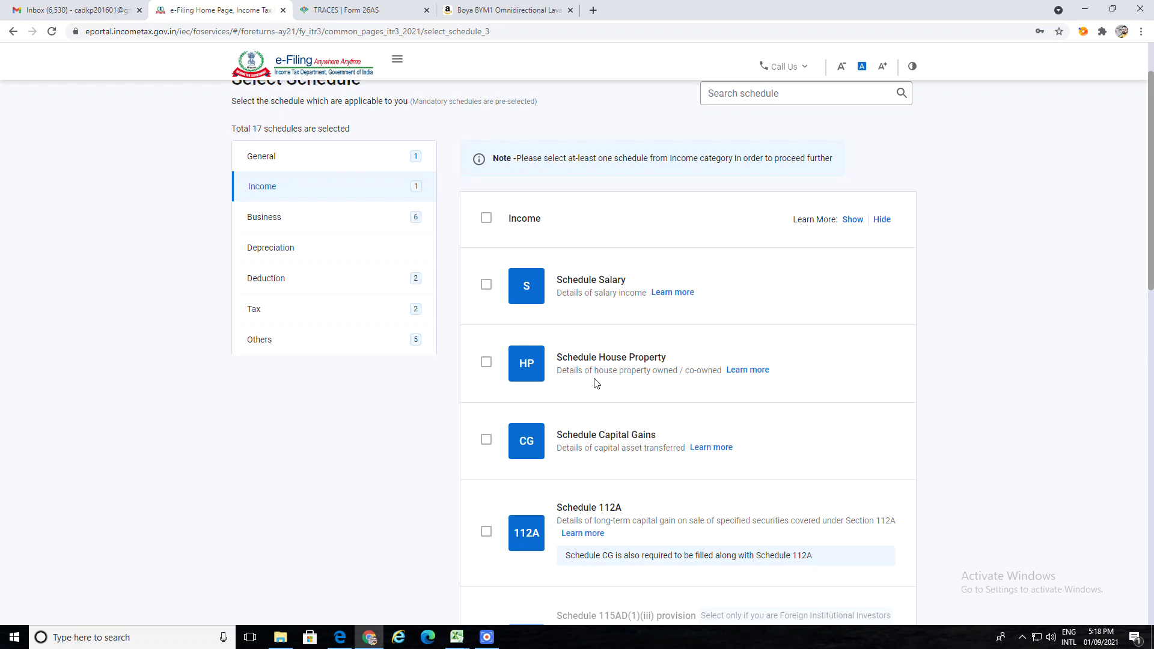
scroll(568, 378, down, 1)
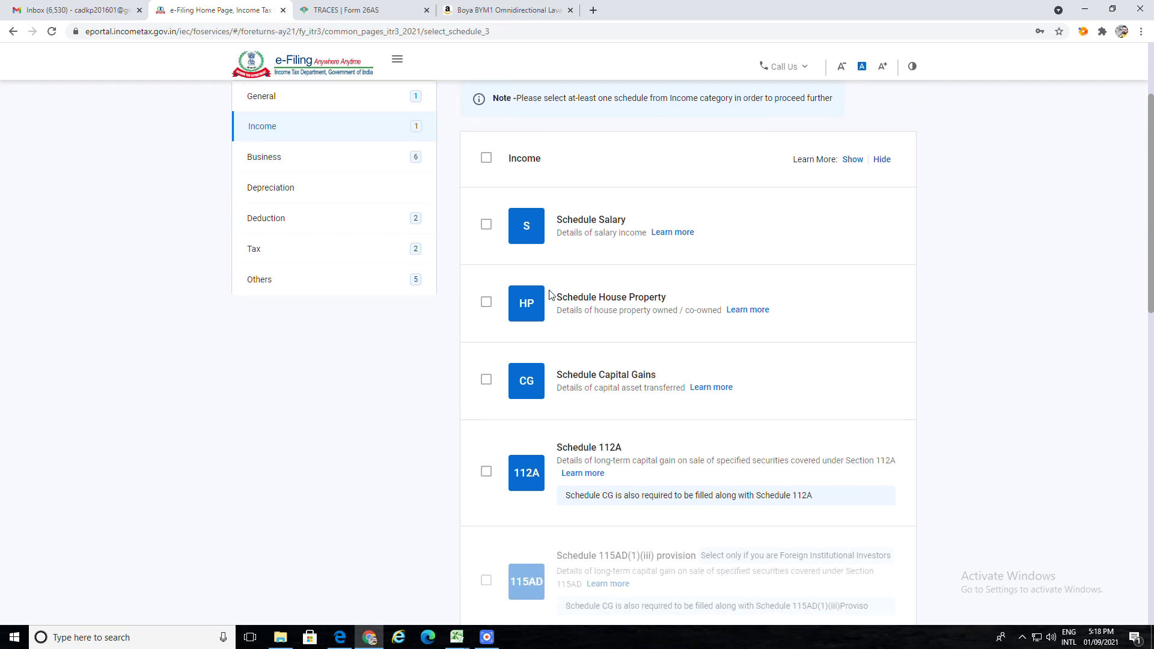
scroll(626, 346, down, 2)
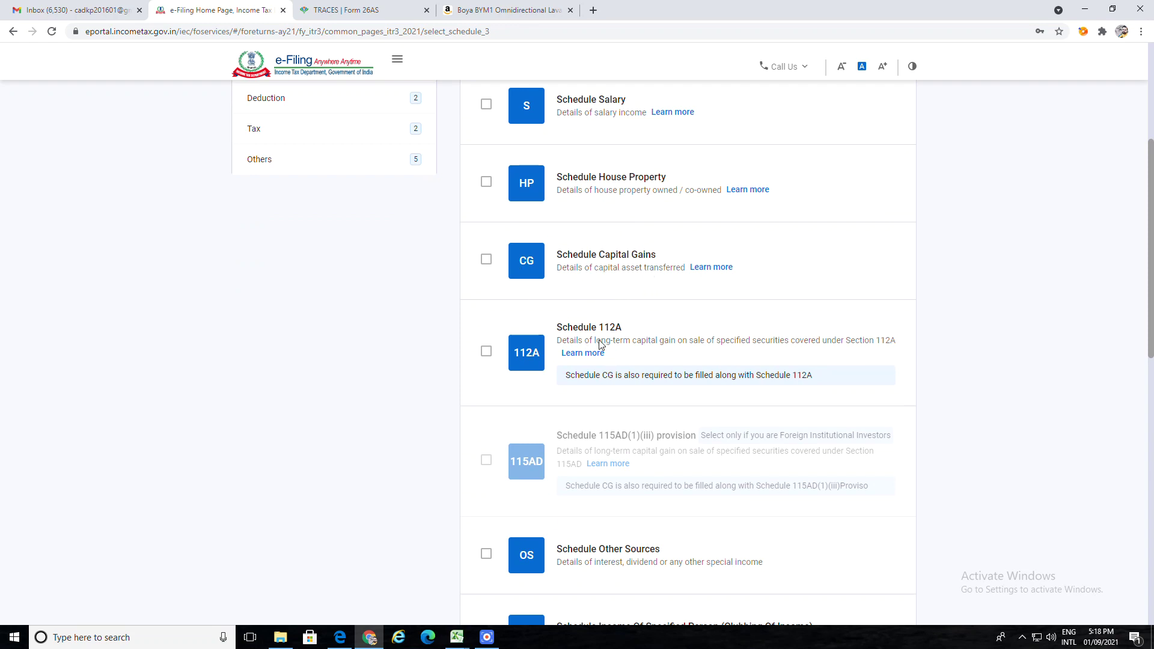
scroll(600, 346, down, 2)
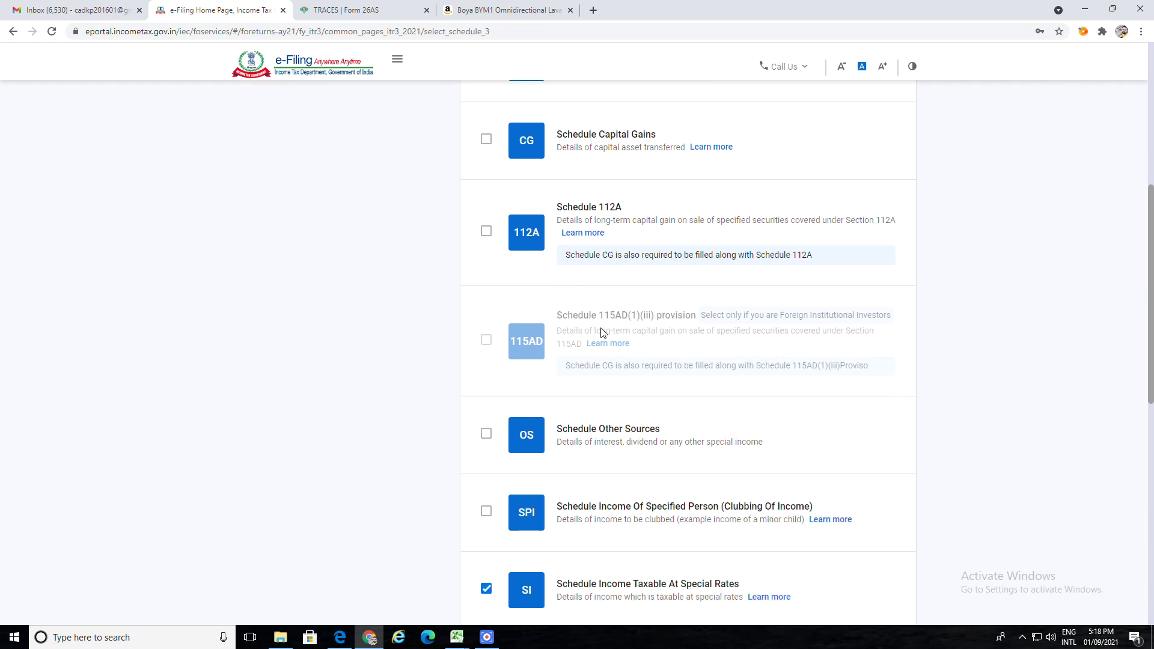
scroll(603, 333, down, 2)
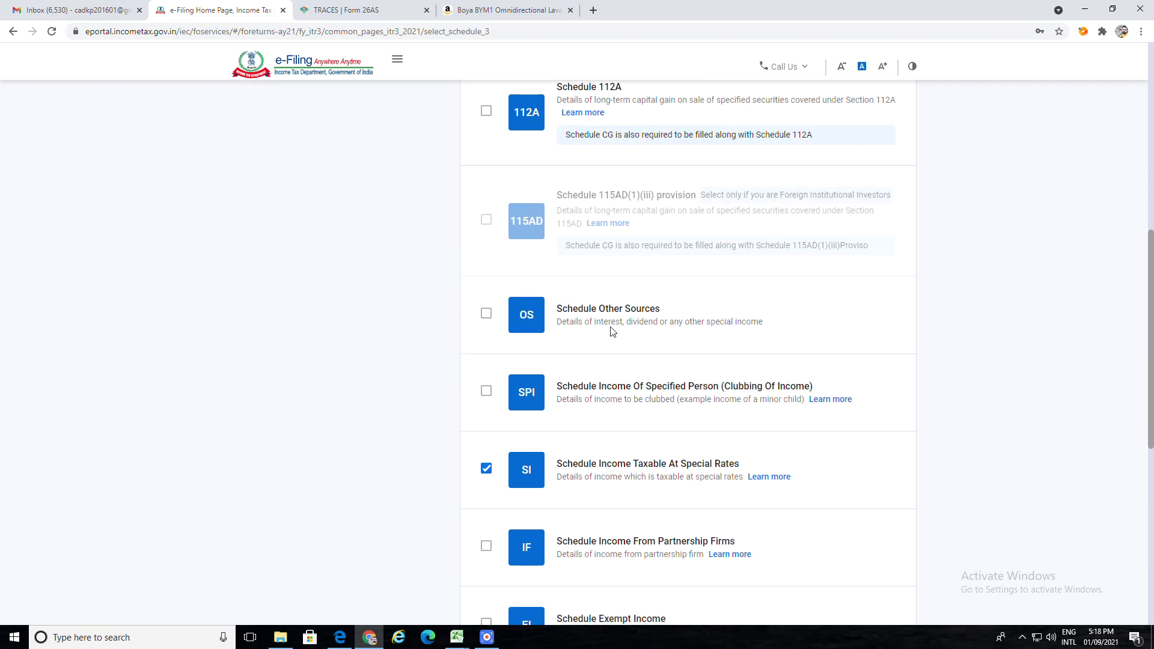
click(486, 313)
scroll(722, 356, down, 2)
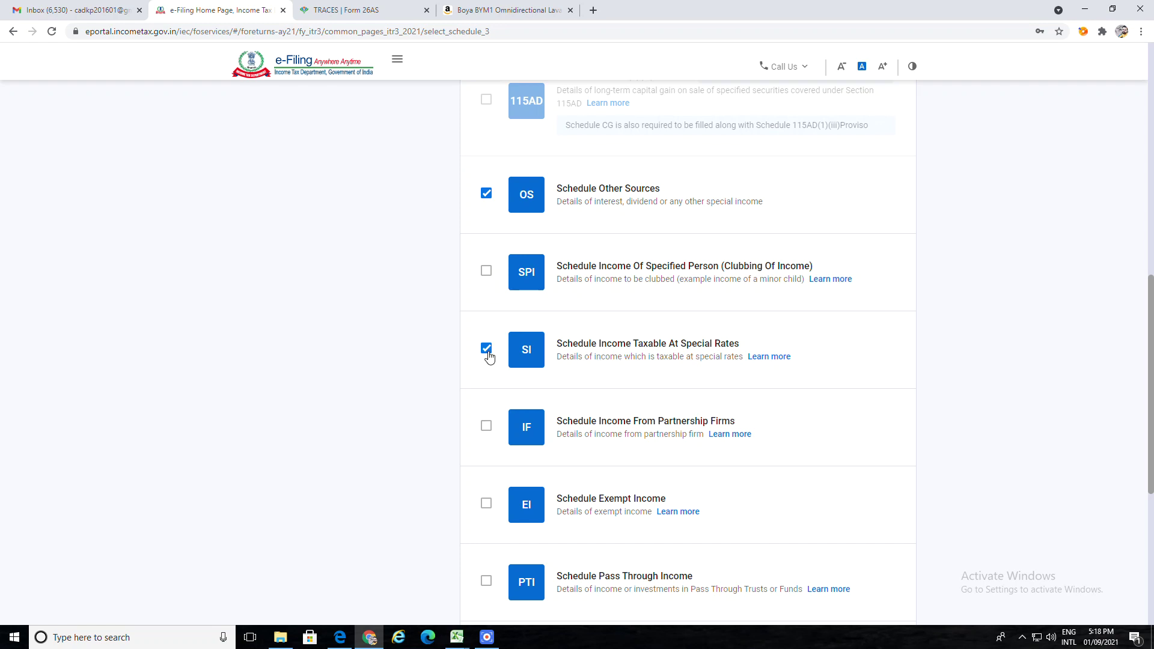
scroll(620, 355, down, 3)
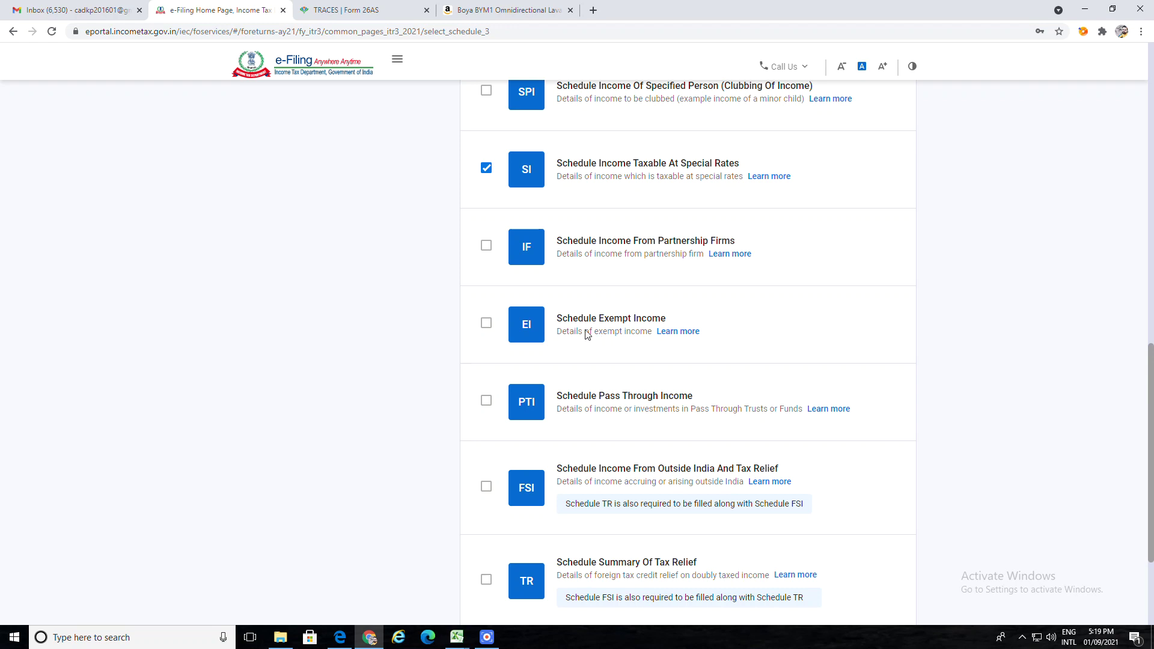
scroll(592, 330, down, 3)
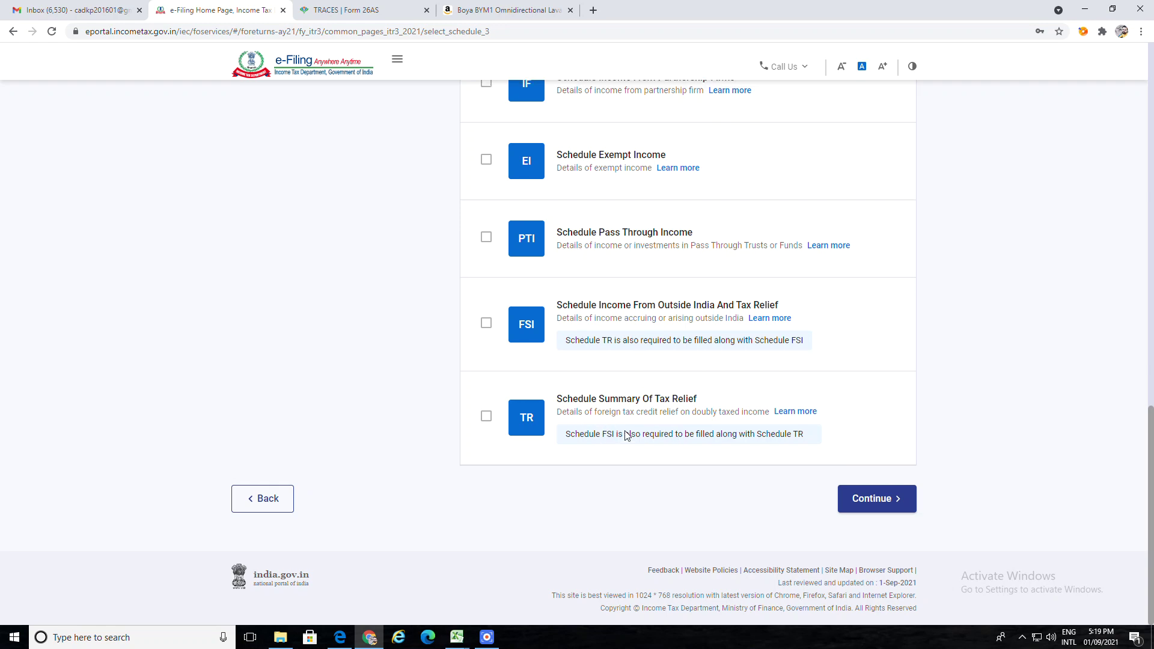
Examine which Business schedules are selected, from Schedule Nature Of Business through Schedule GST
scroll(625, 436, up, 20)
click(293, 338)
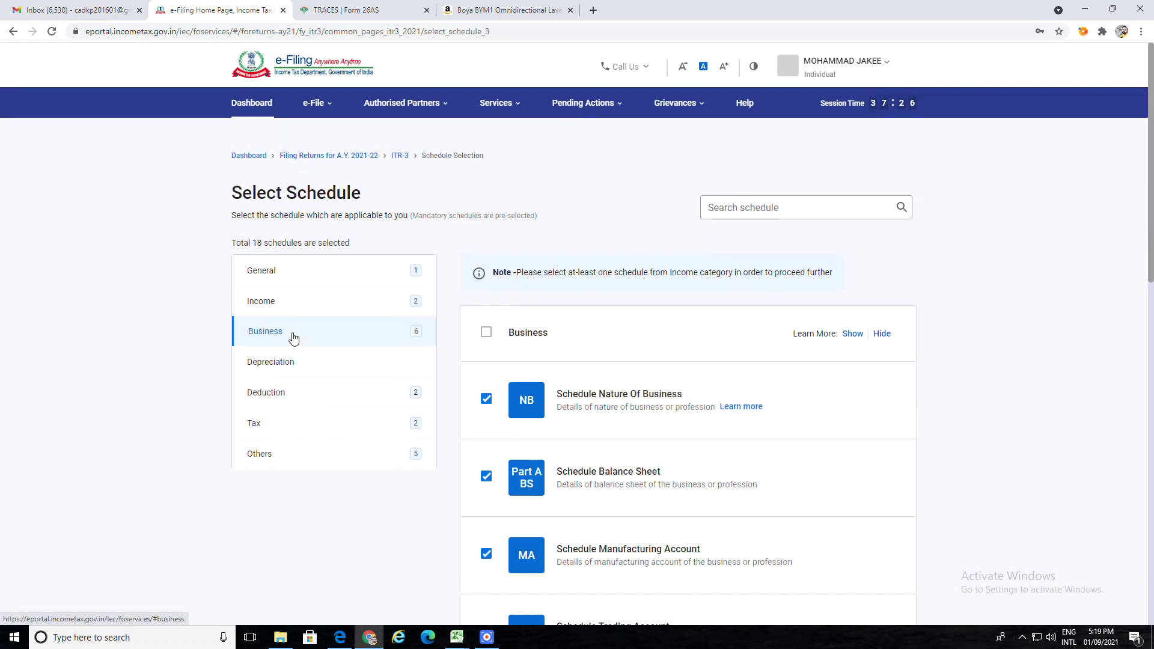
scroll(665, 381, down, 3)
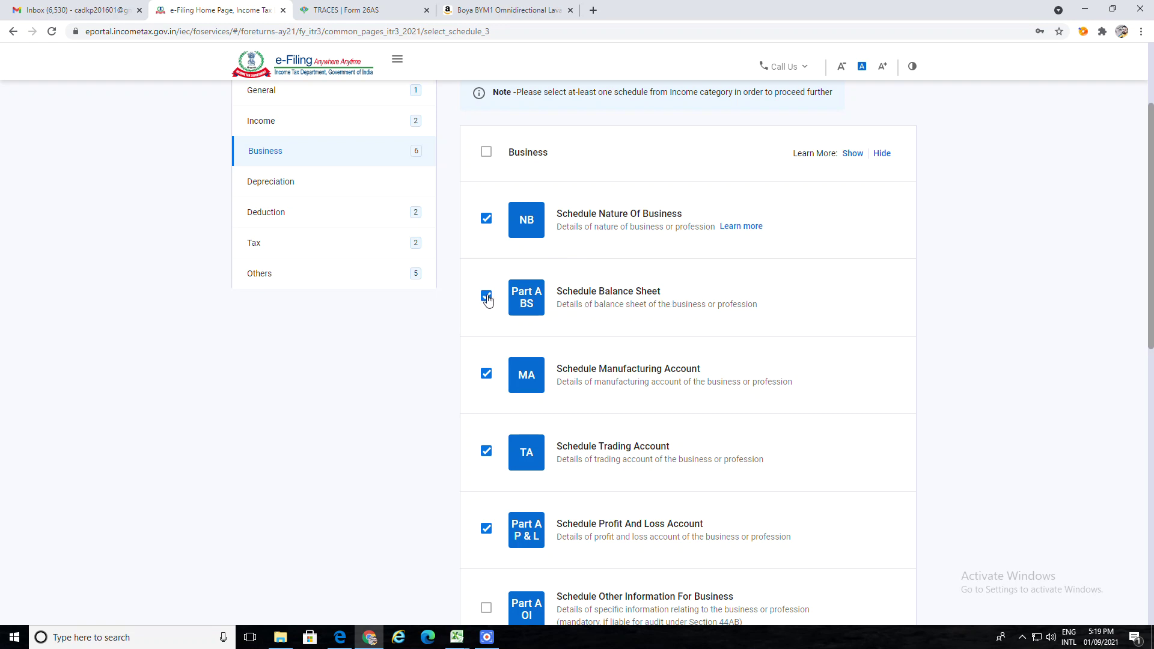
scroll(551, 324, down, 1)
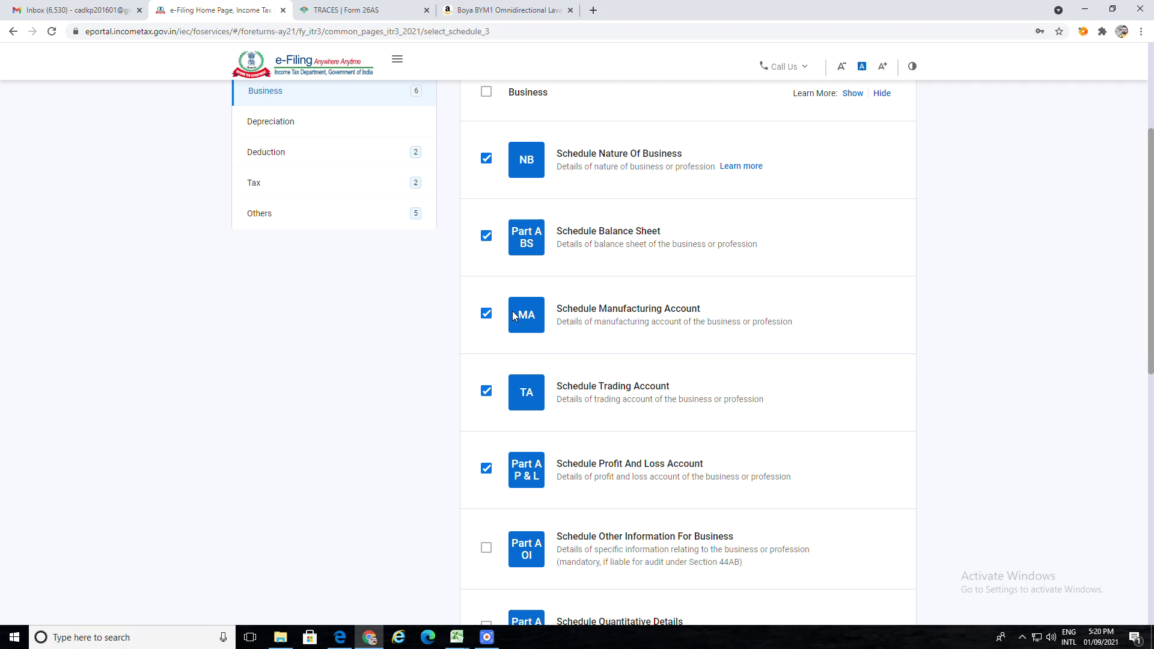
scroll(587, 325, down, 3)
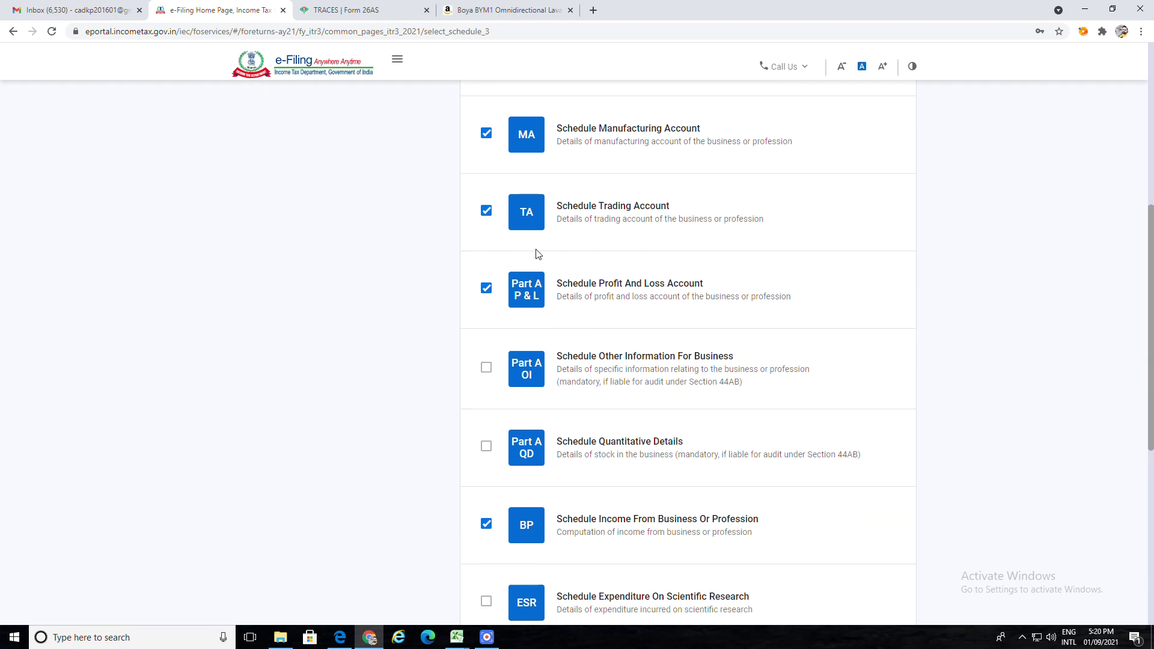
scroll(490, 218, down, 1)
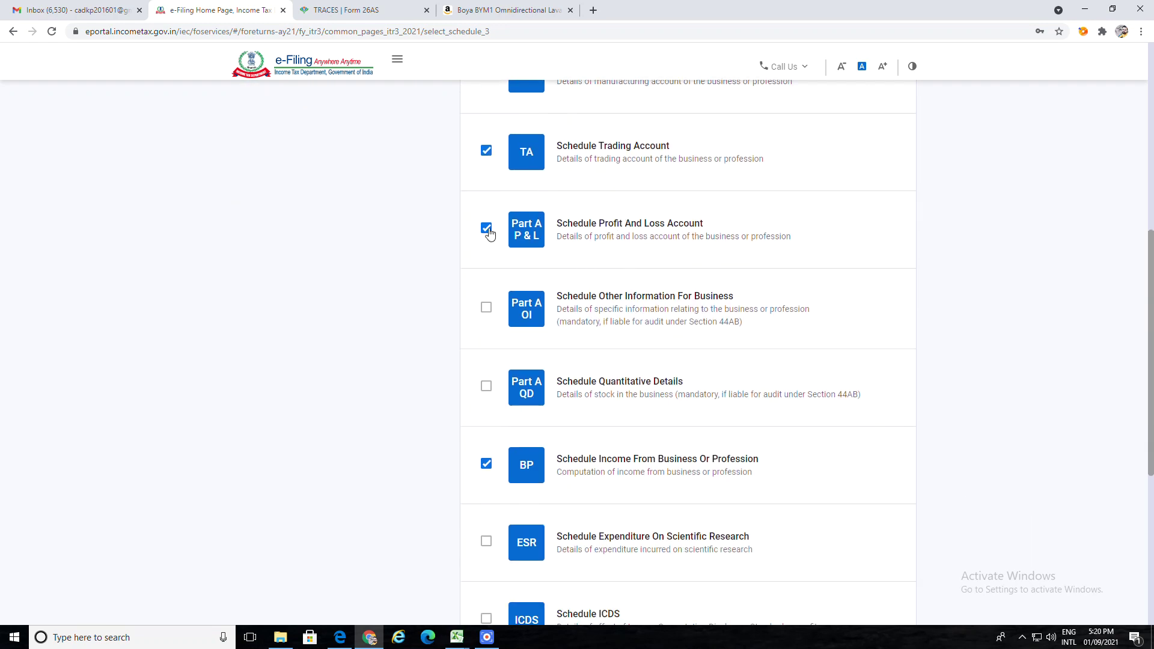
scroll(644, 237, down, 2)
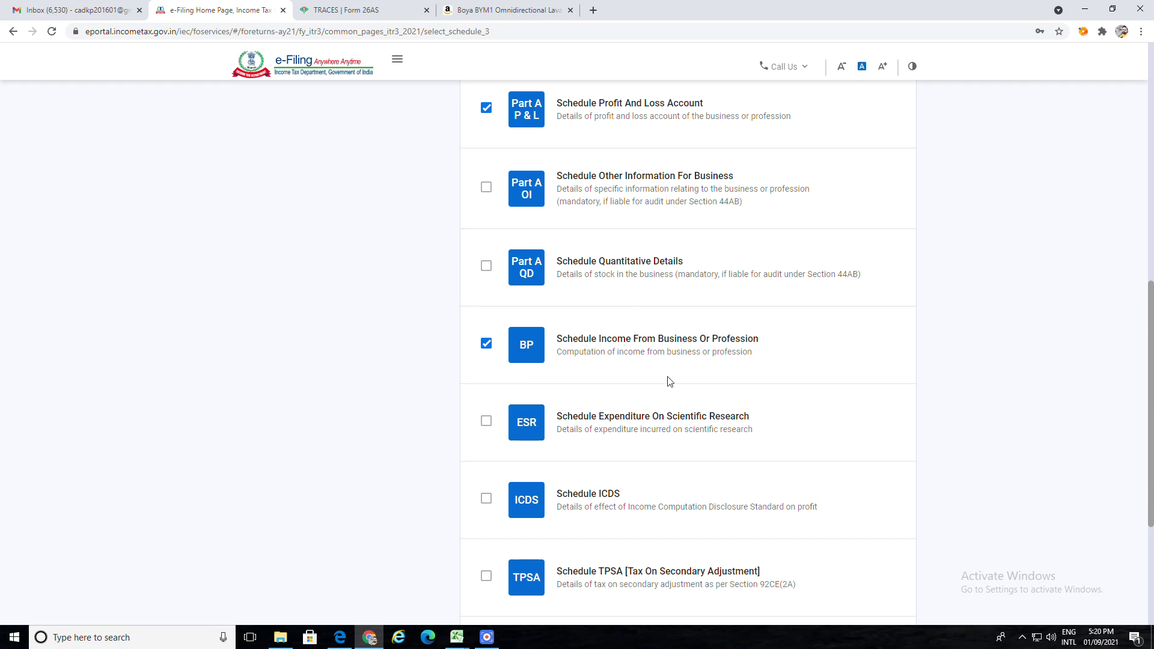
scroll(613, 366, down, 2)
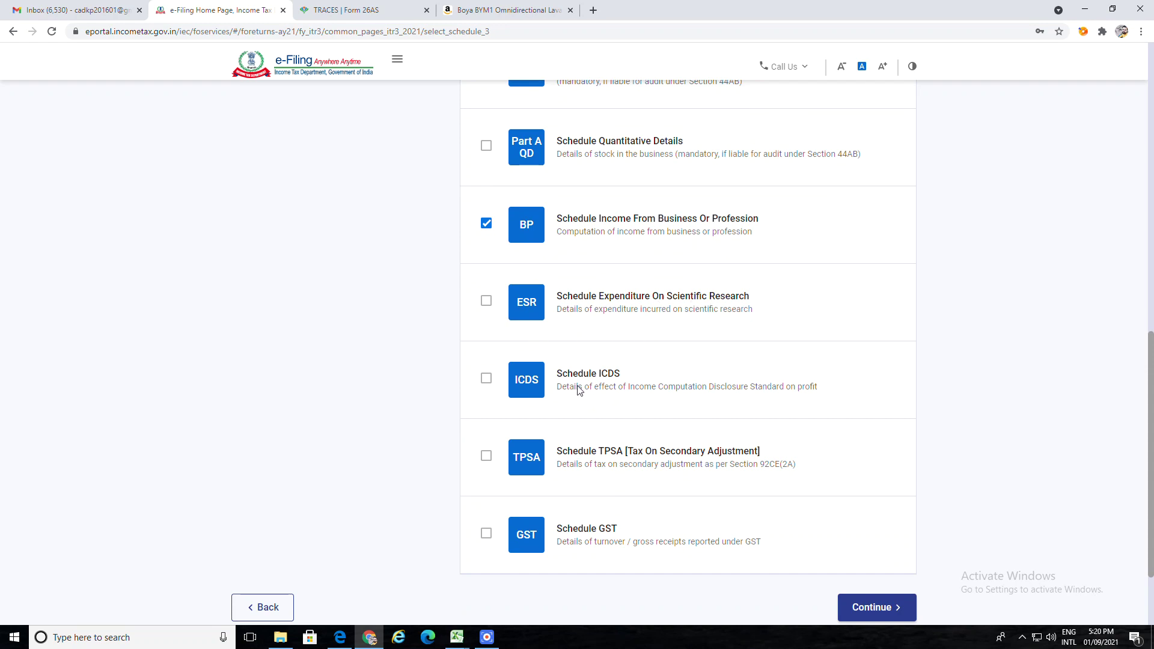
scroll(578, 385, down, 2)
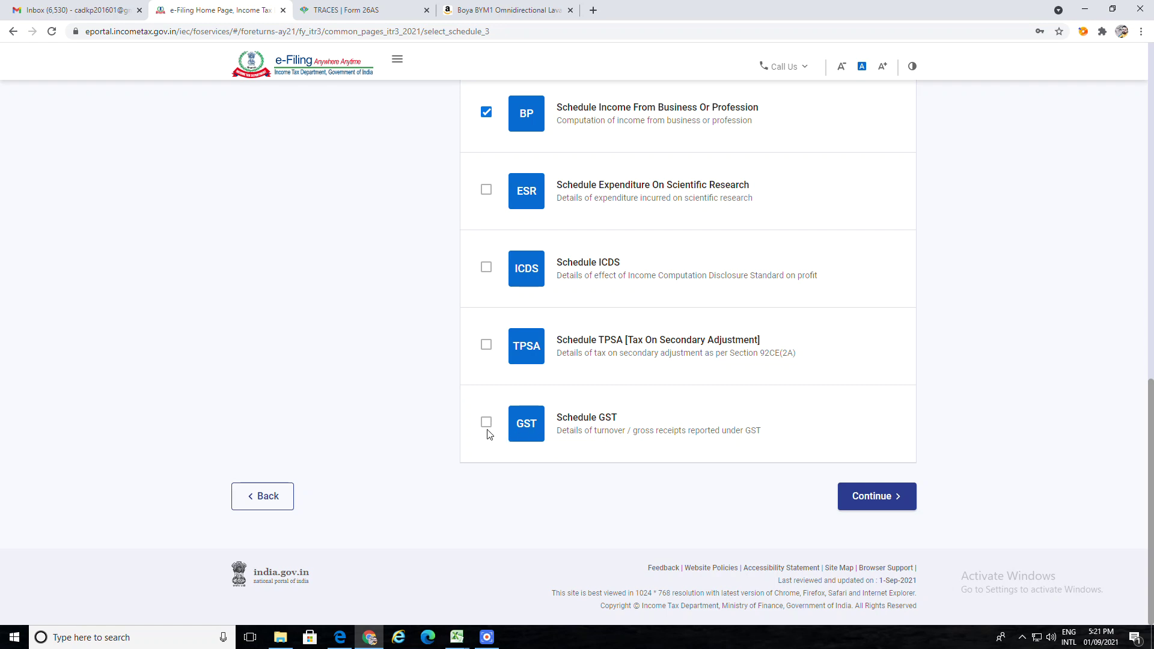
Examine the Depreciation schedules, from Plant And Machinery through Unabsorbed Depreciation
scroll(513, 427, up, 15)
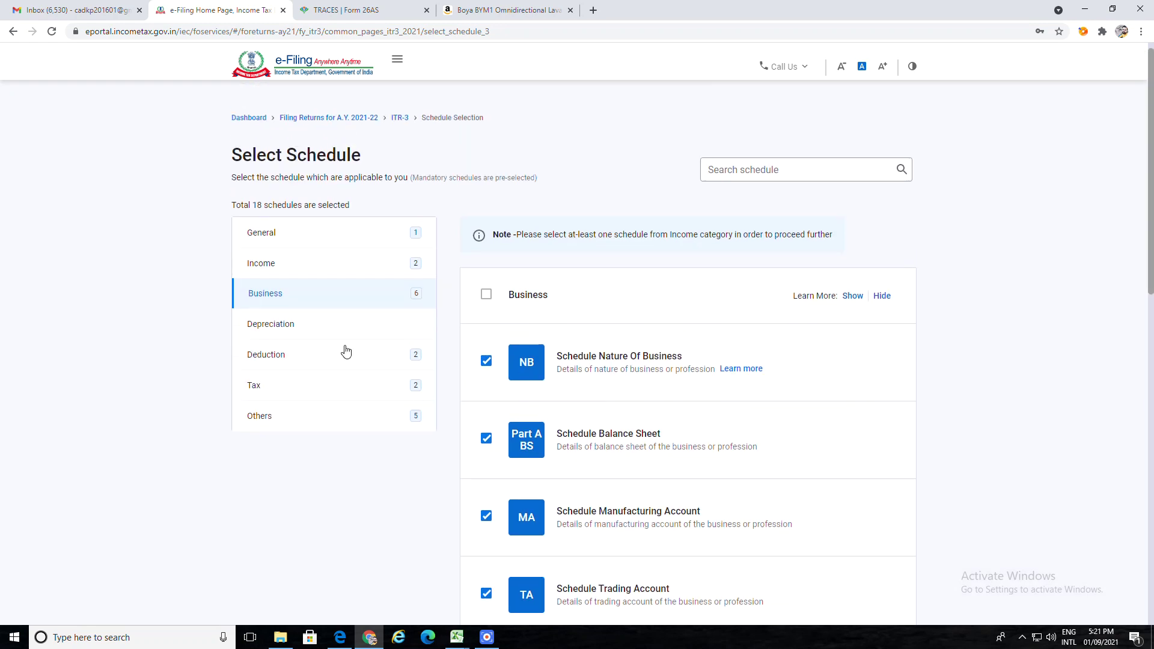
click(288, 368)
scroll(475, 369, down, 2)
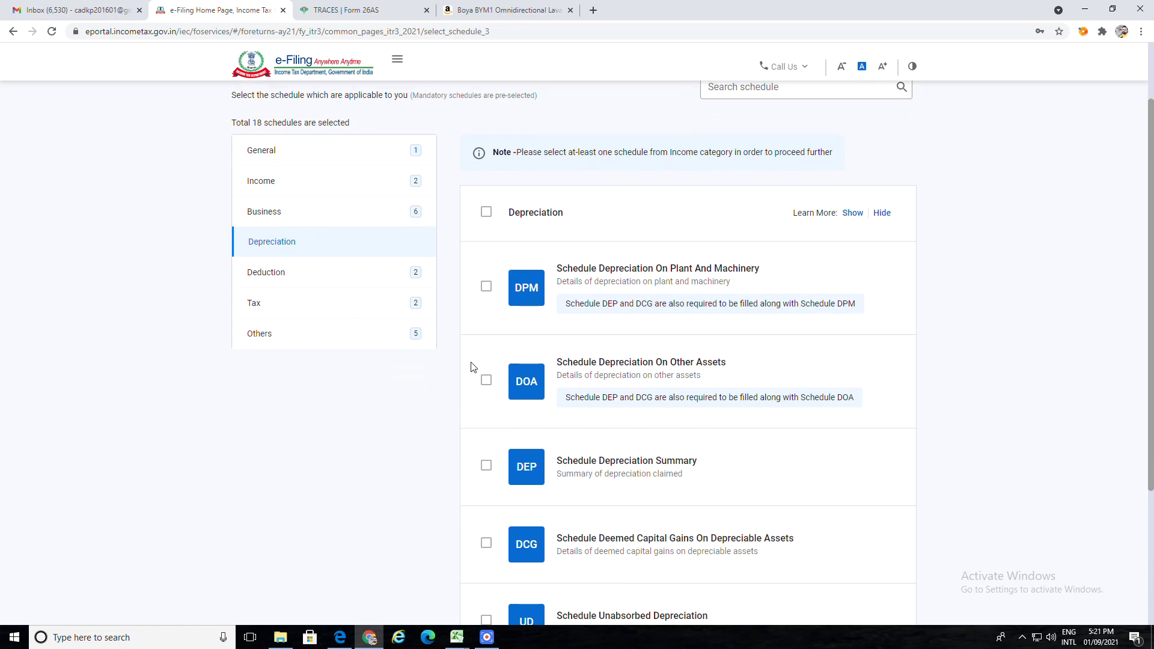
scroll(475, 368, down, 3)
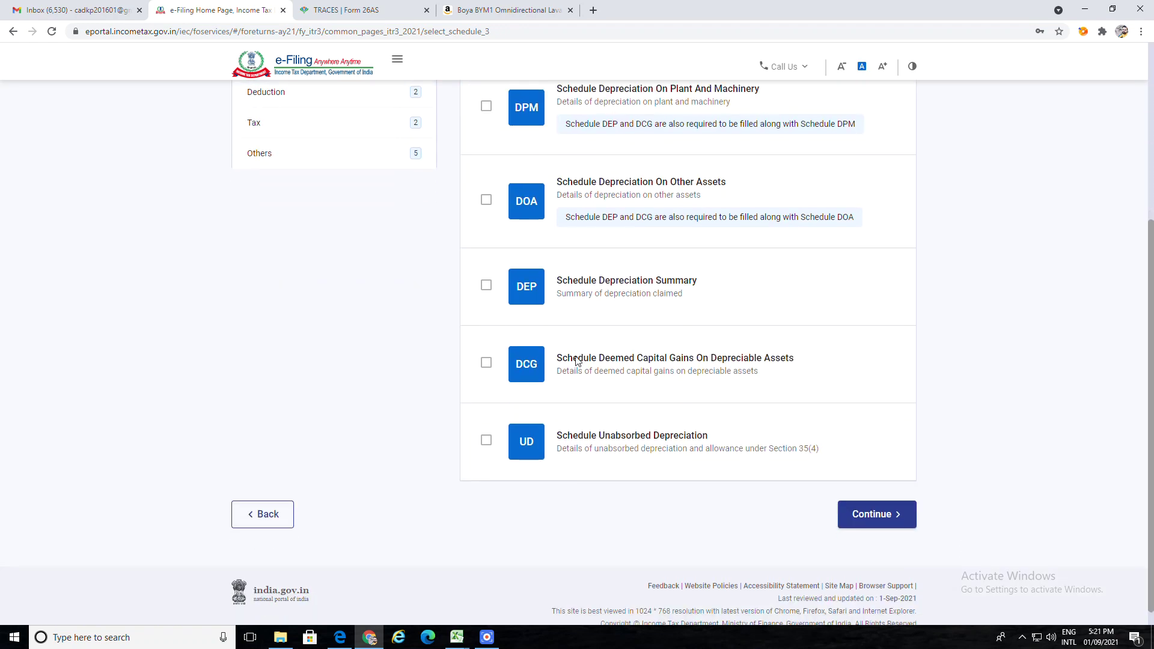
Examine which Deduction schedules are selected, from Section 10AA through Chapter VI-A
scroll(577, 361, up, 1)
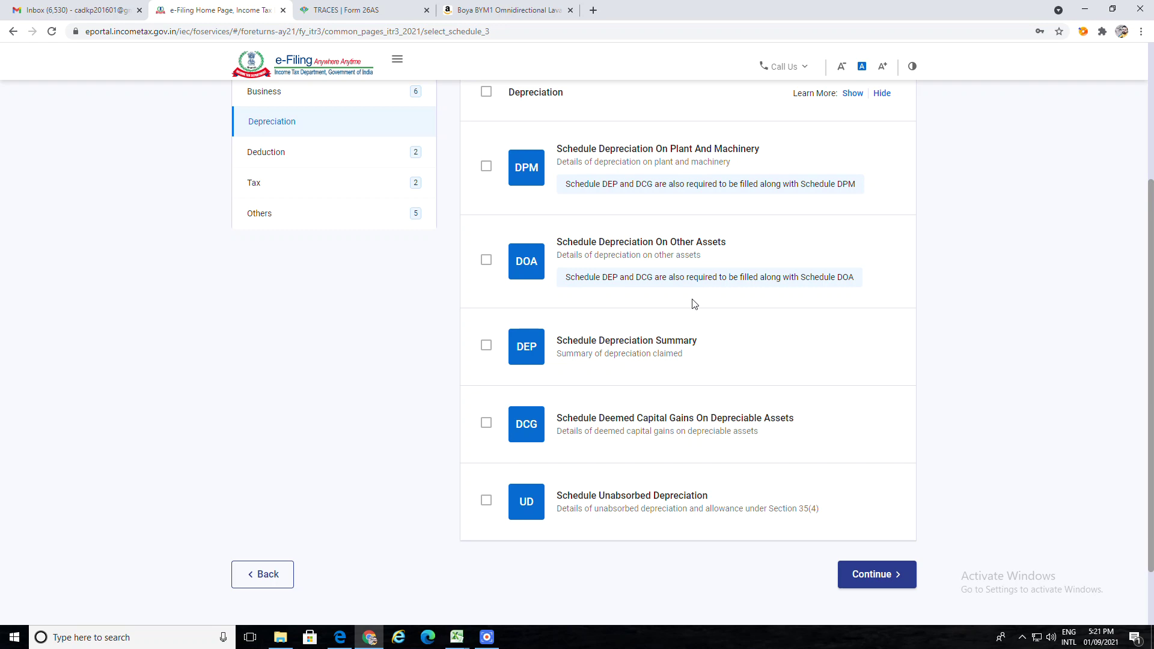
click(281, 159)
scroll(605, 424, up, 1)
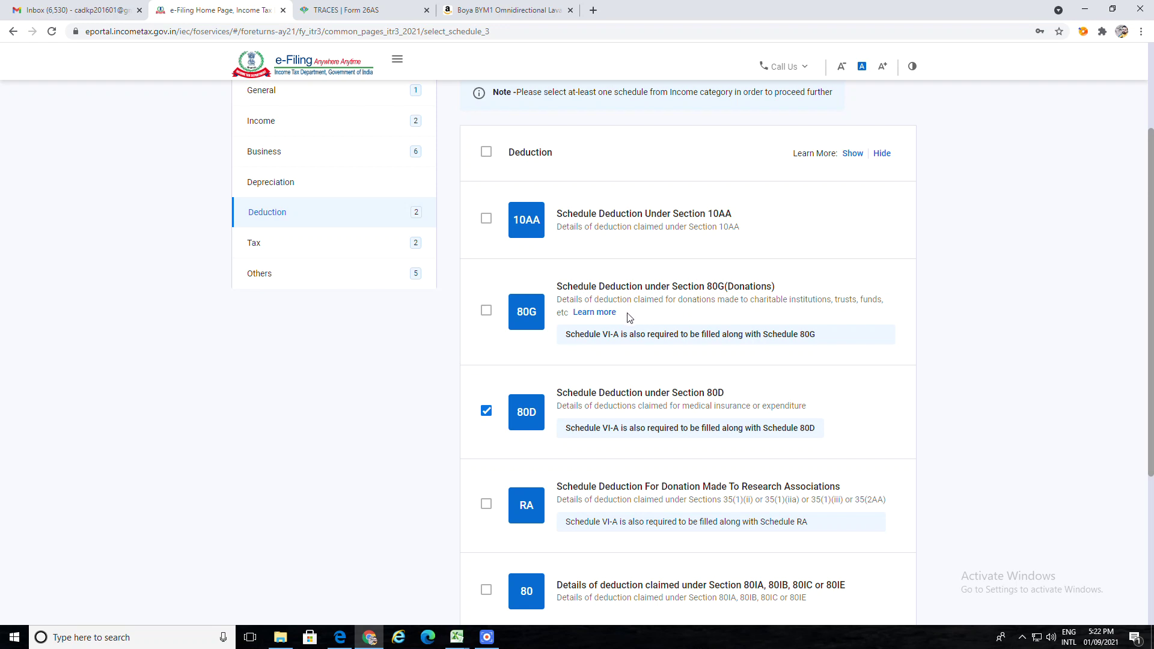
scroll(630, 318, down, 2)
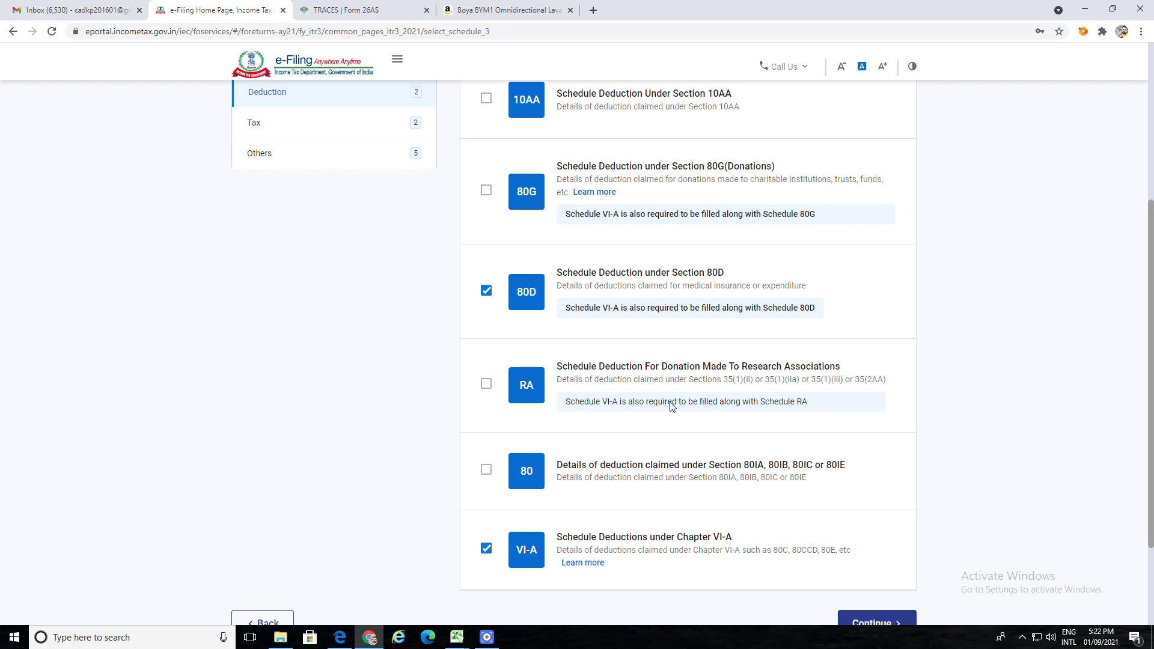
scroll(671, 398, down, 2)
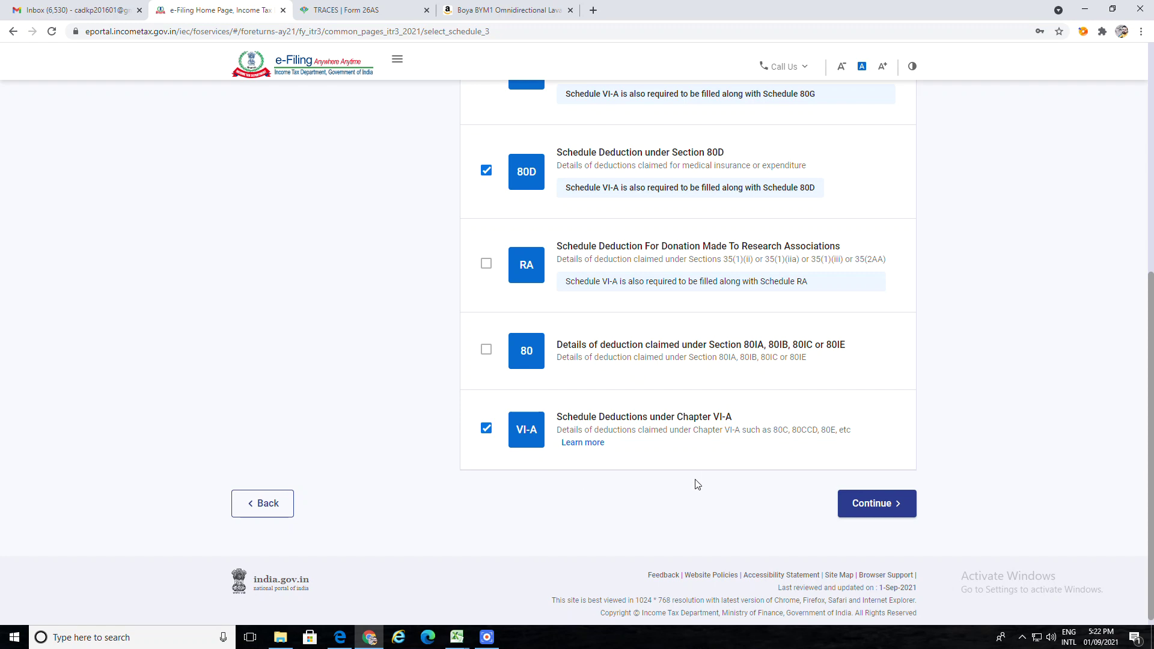
scroll(611, 466, up, 5)
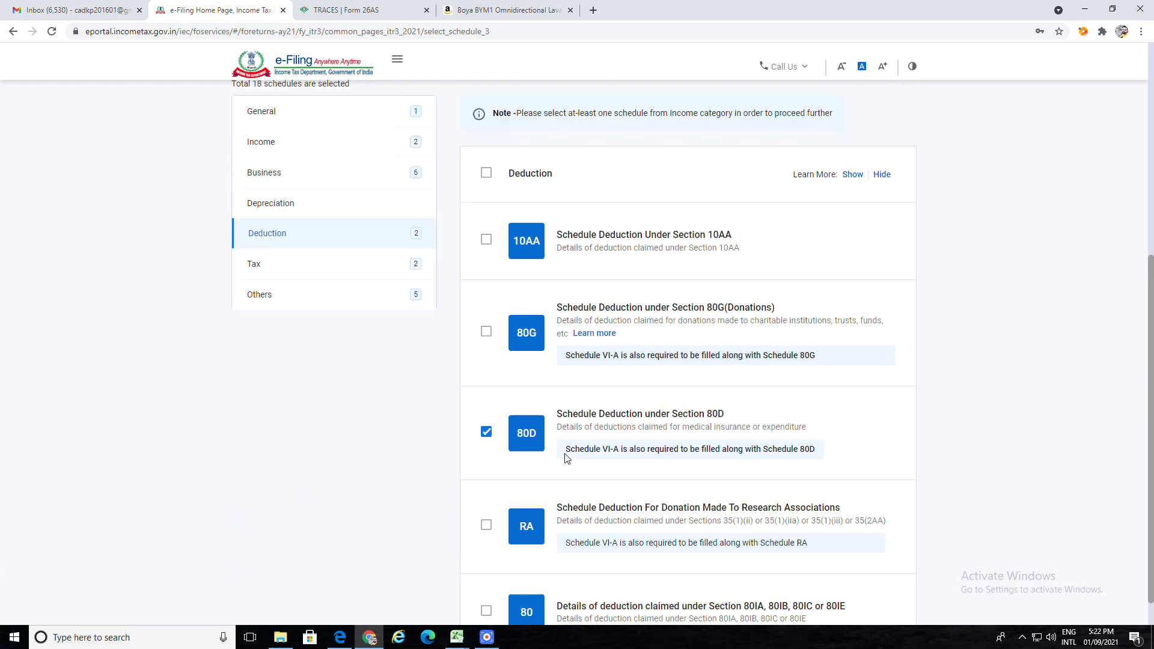
Examine which Tax and Others schedules are selected, from Computation Of Income through Assets and Liabilities
click(277, 309)
scroll(601, 397, down, 3)
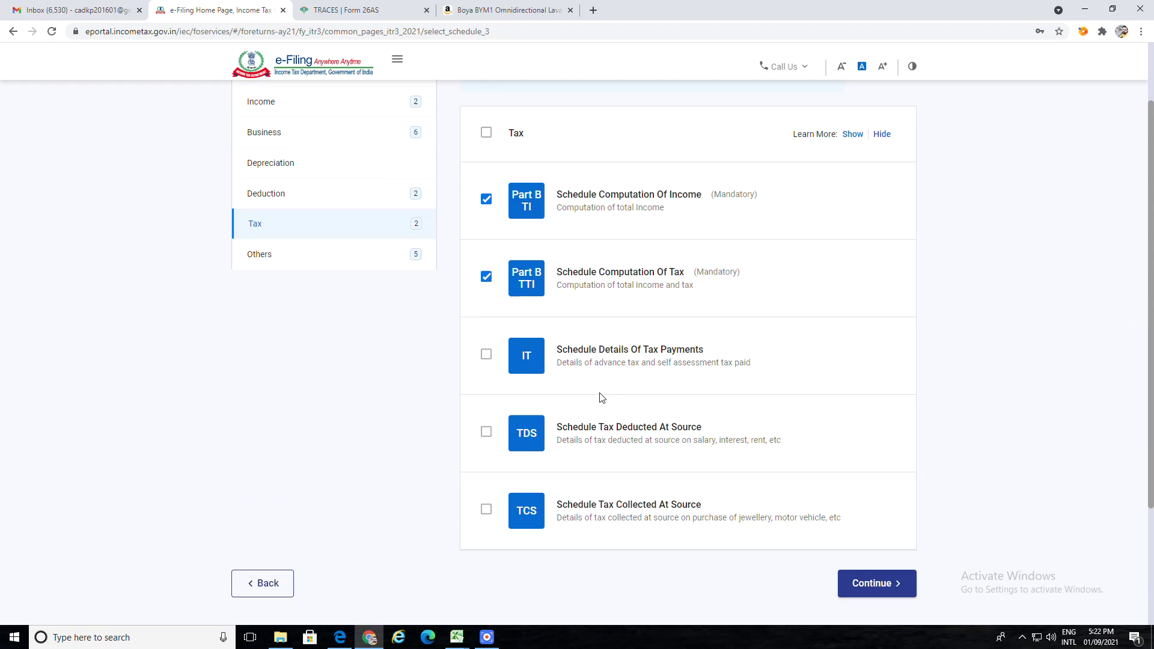
scroll(603, 398, up, 3)
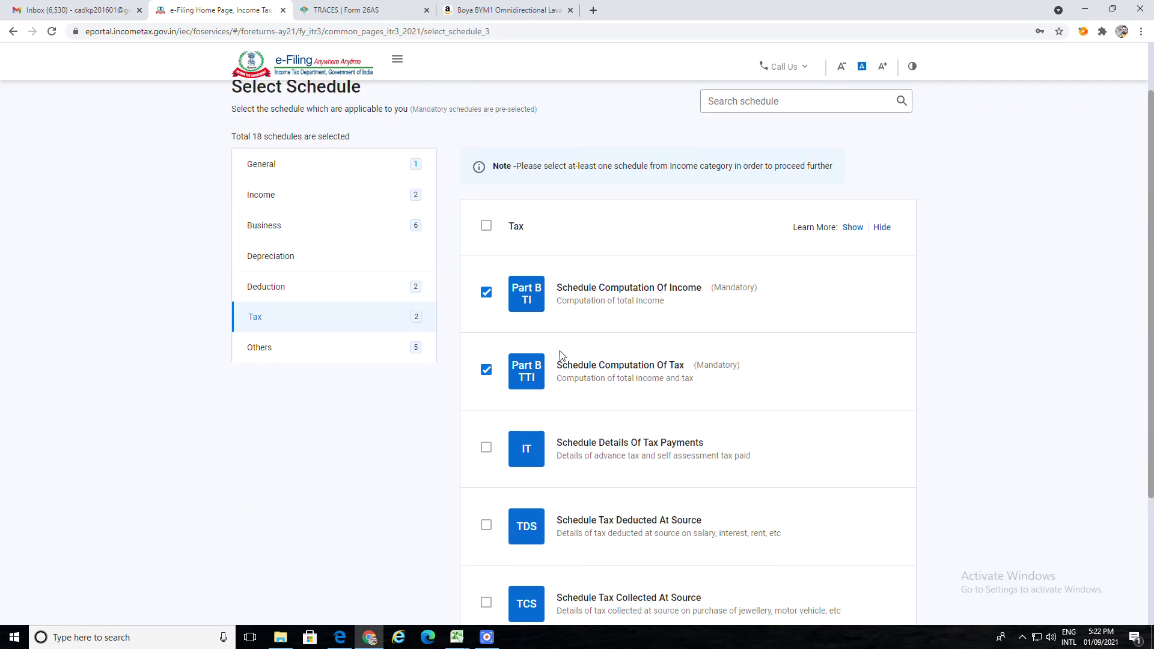
click(279, 352)
scroll(693, 343, down, 1)
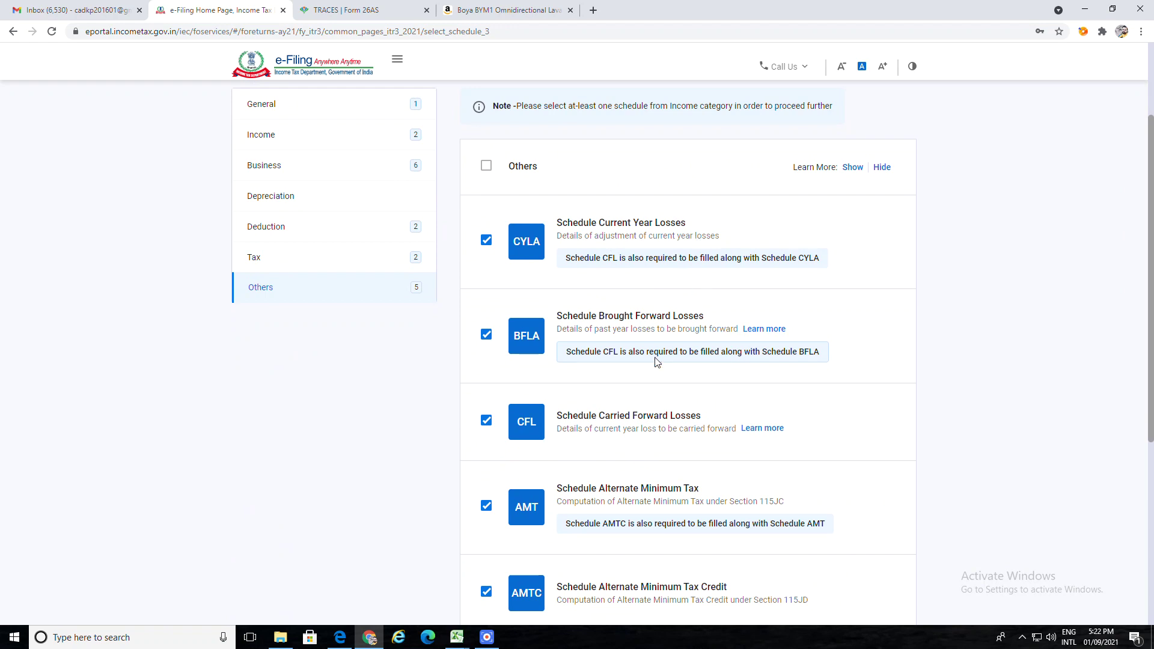
scroll(658, 363, down, 2)
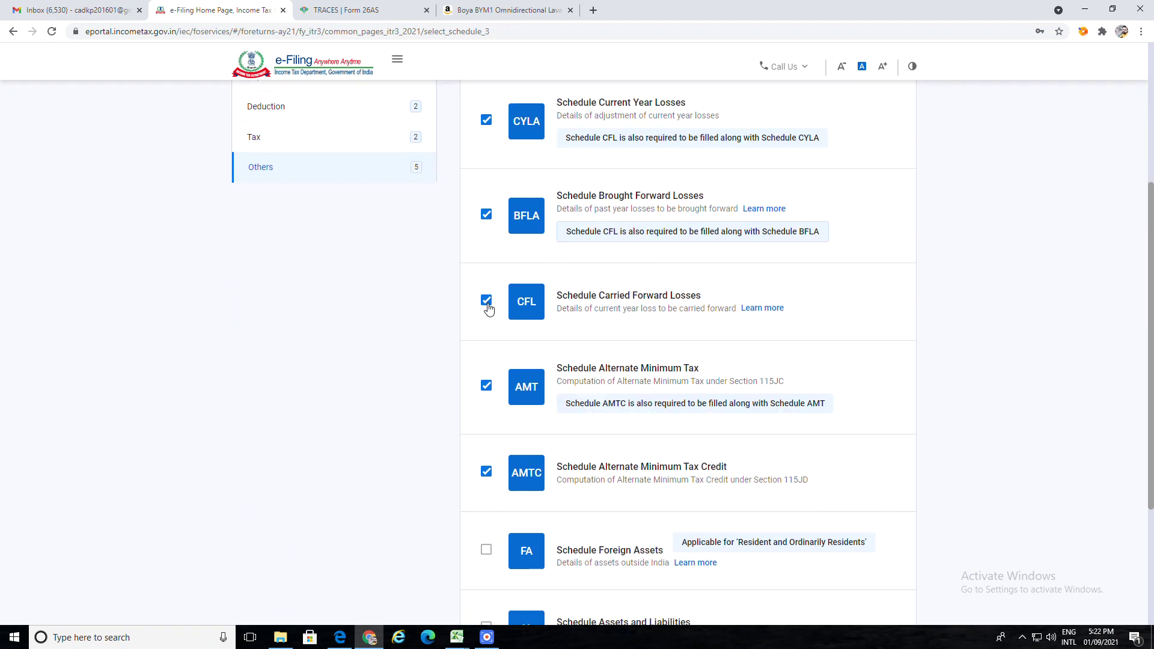
scroll(611, 454, down, 3)
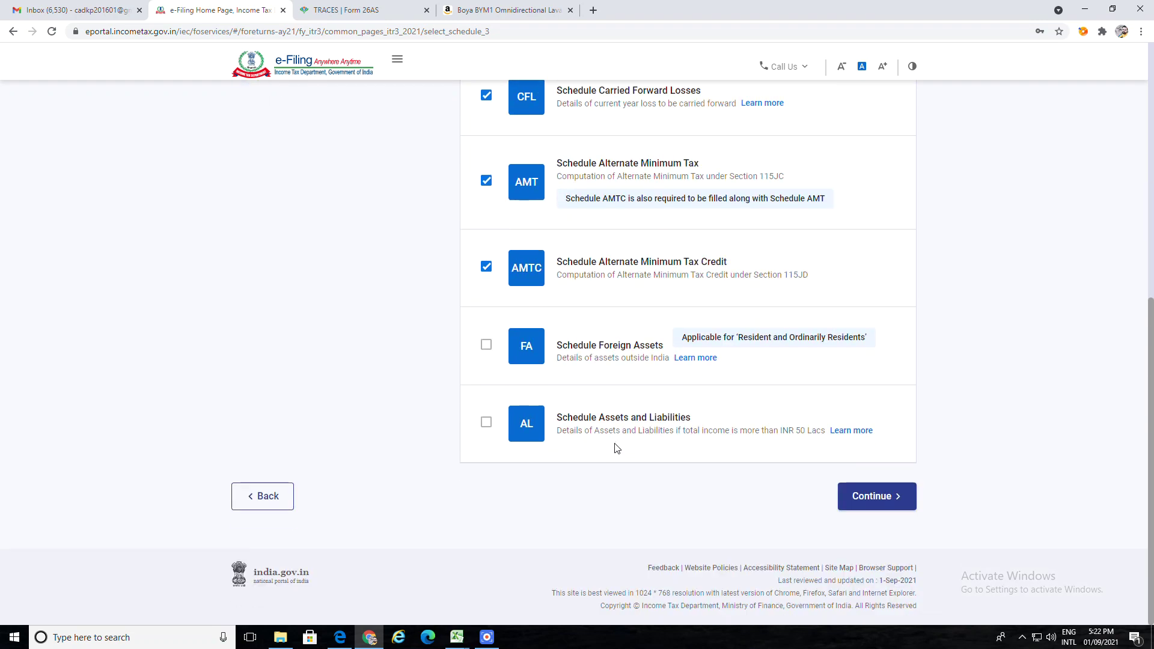
scroll(620, 445, up, 6)
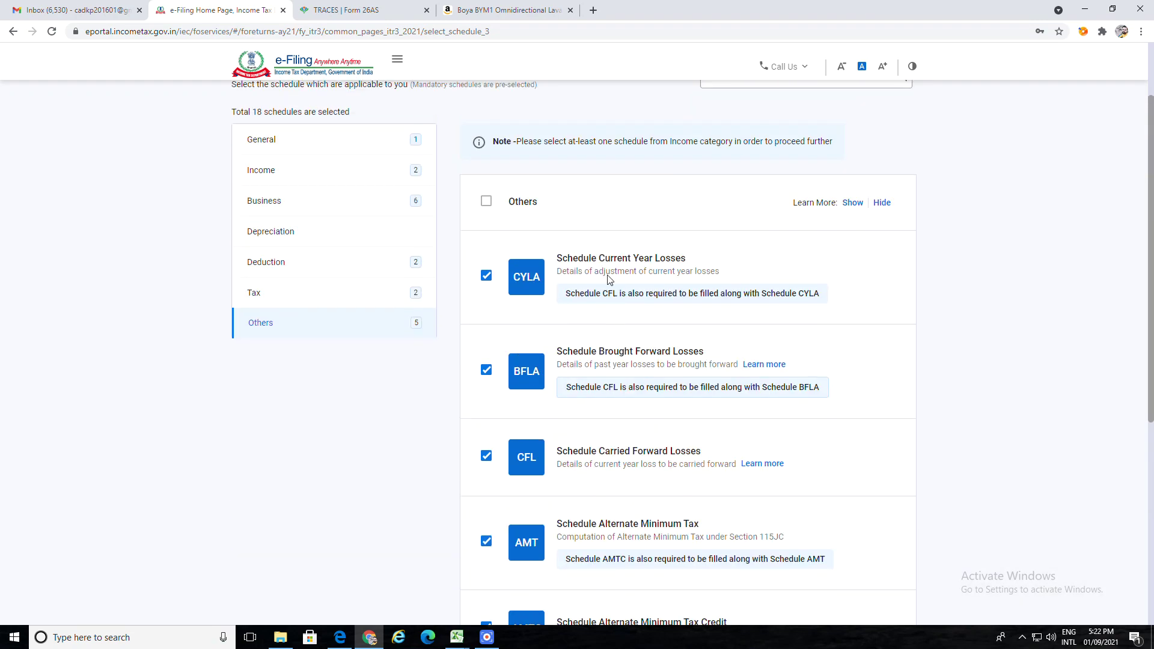
scroll(792, 441, down, 6)
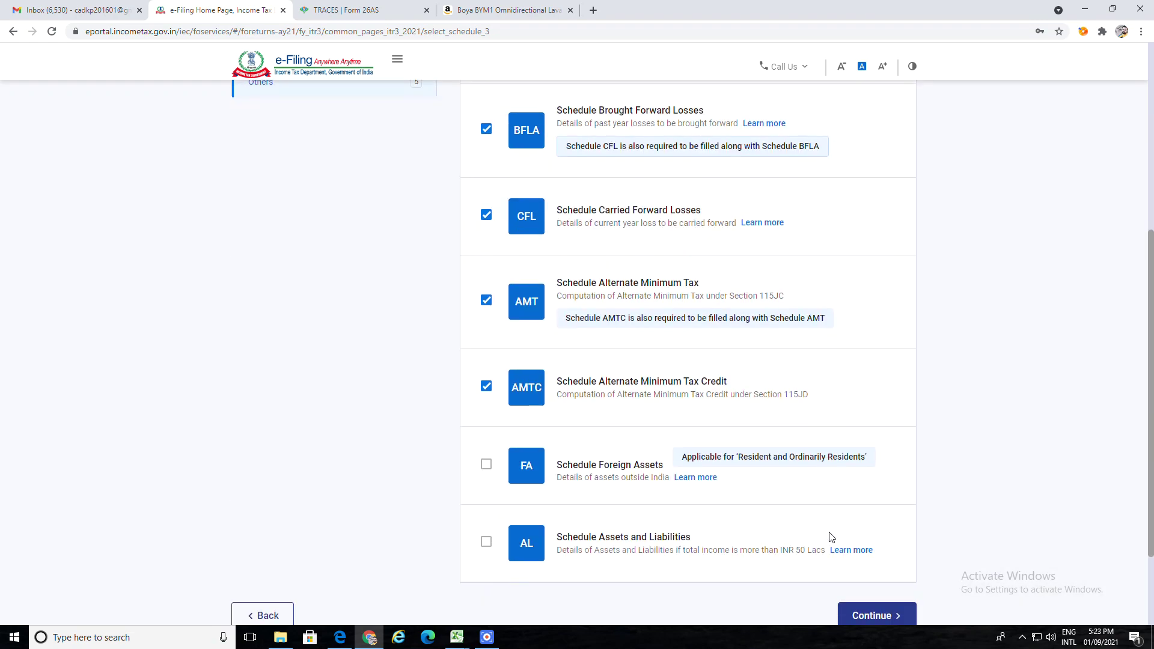
Confirm the schedule selection and advance through the schedule questions to Deduction, keeping No for the new tax regime u/s 115BAC
click(872, 504)
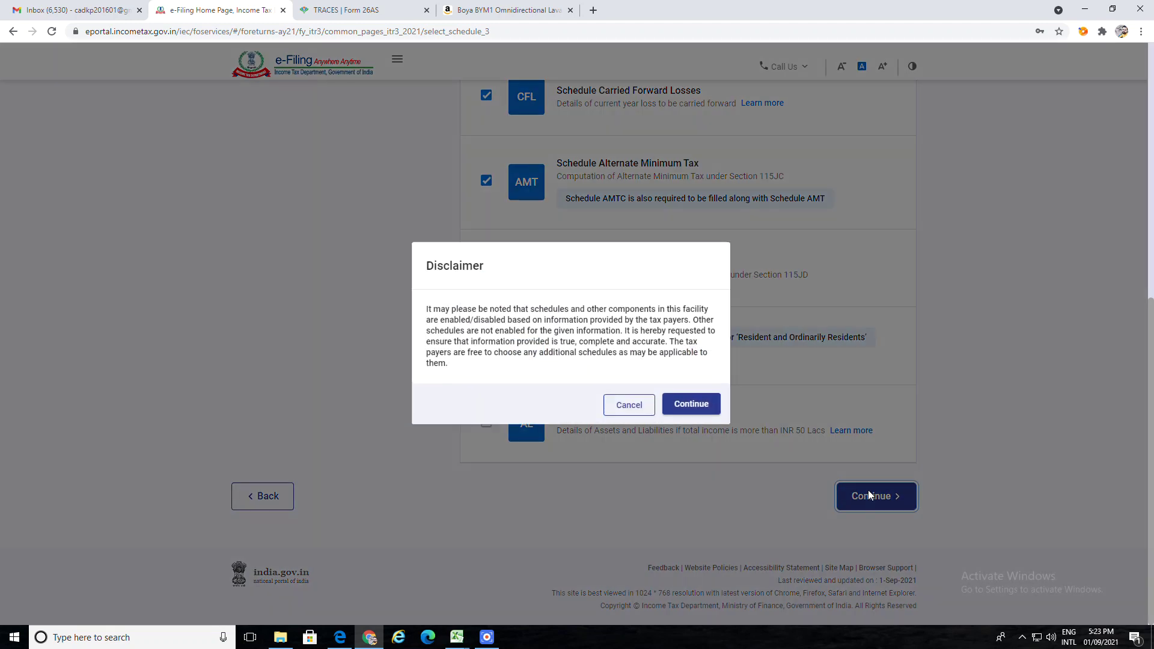
click(697, 405)
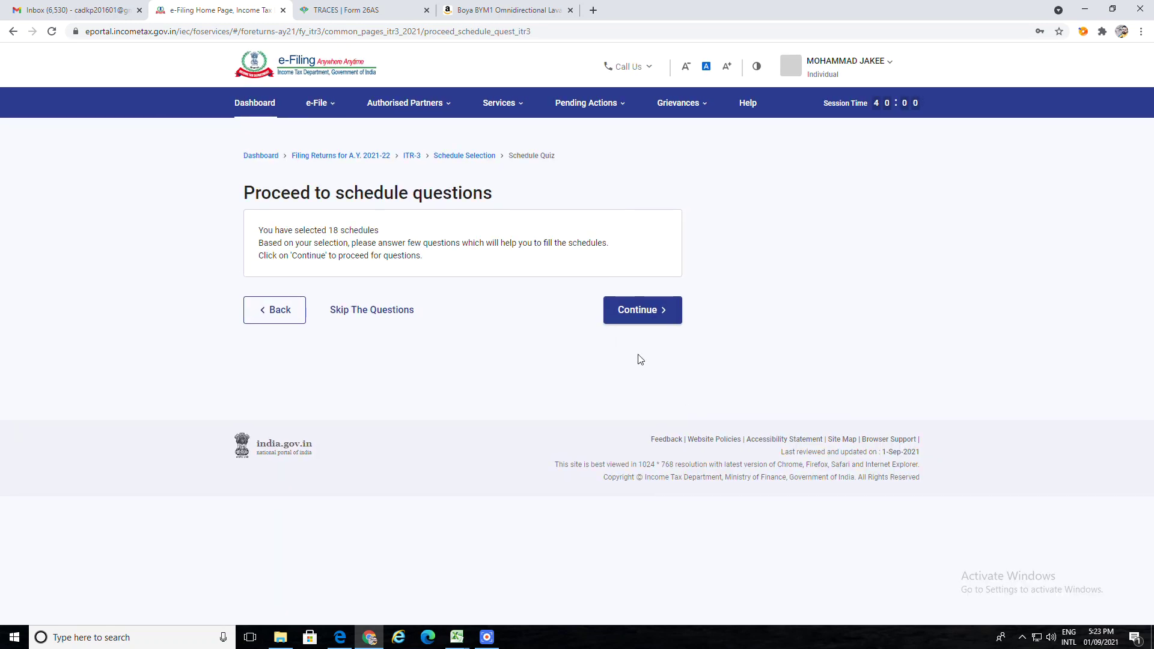
click(655, 311)
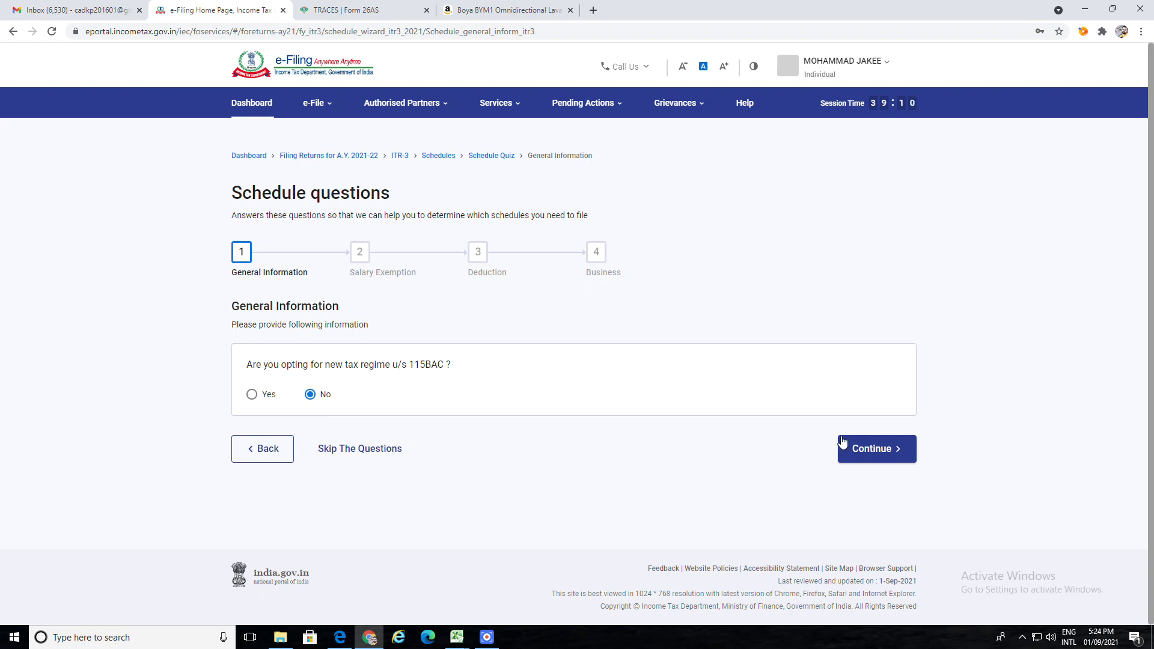
click(883, 454)
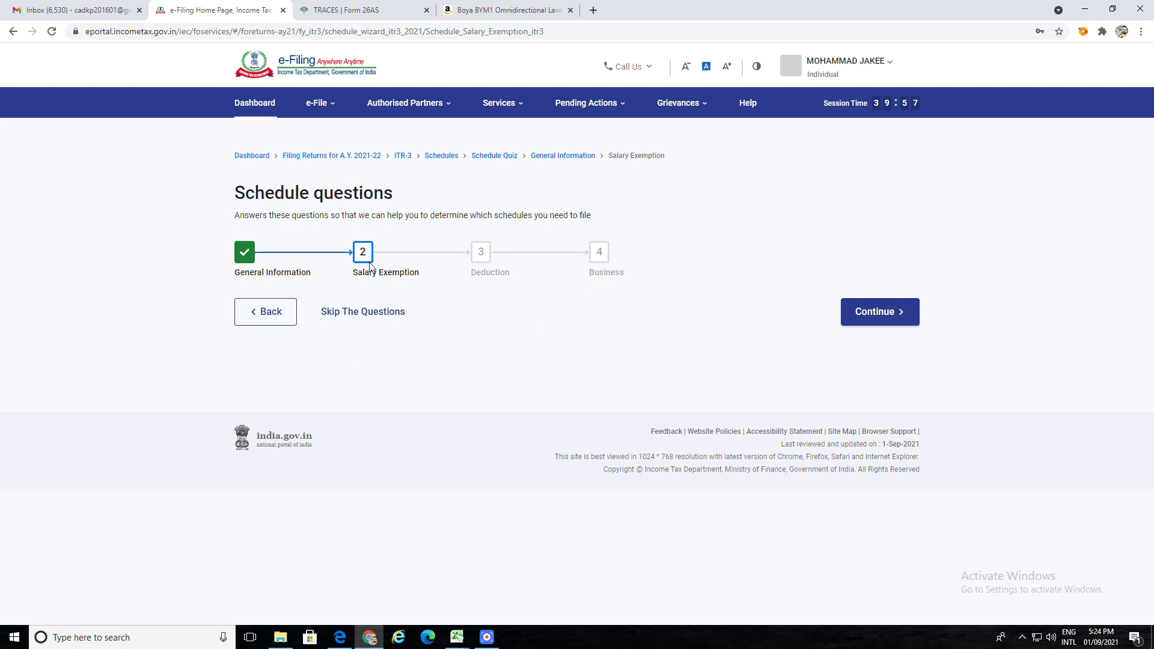
click(870, 318)
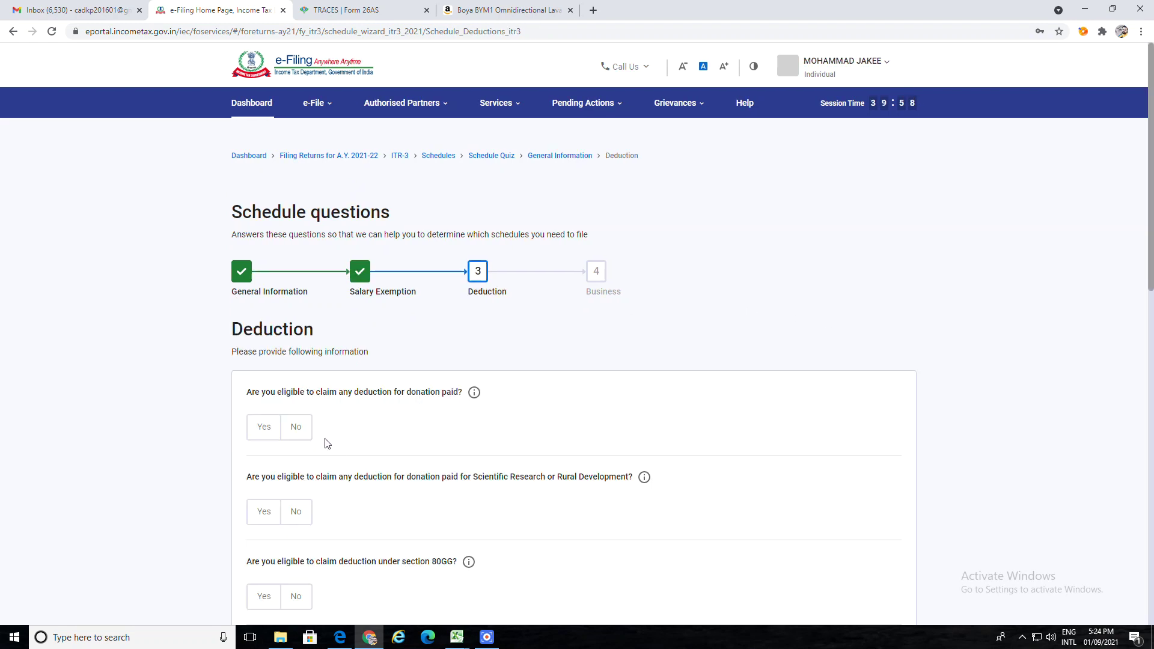
Answer Yes to the section 80D medical insurance deduction question, keep Yes for section 80C, and continue to the Business questions
scroll(347, 260, down, 3)
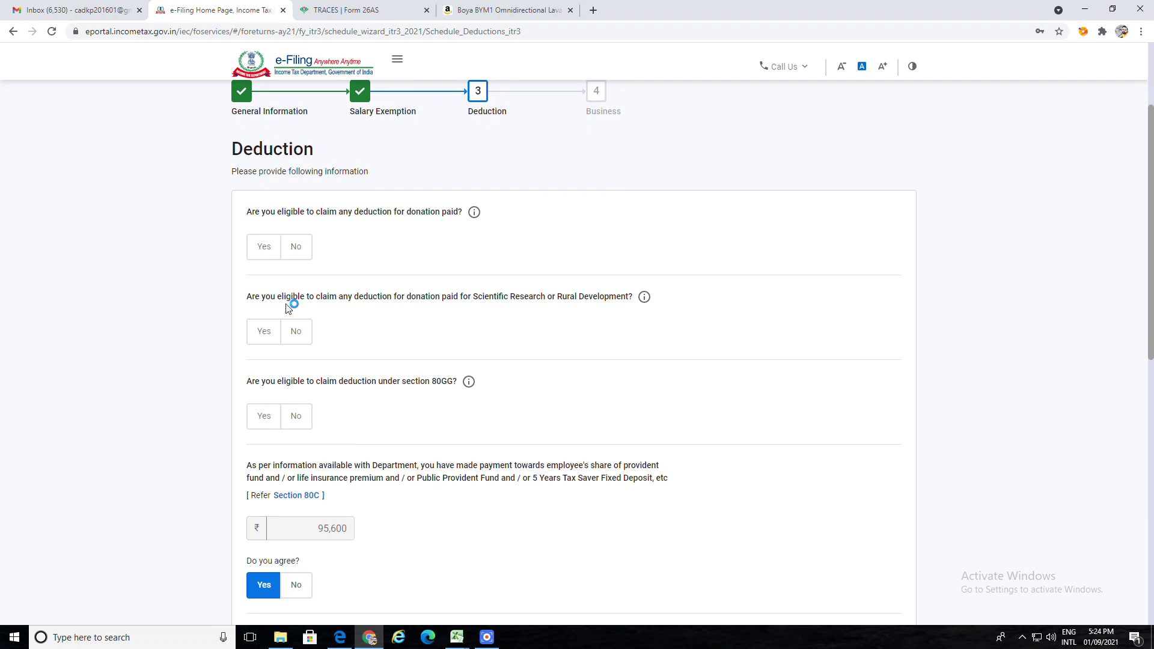
scroll(336, 418, down, 3)
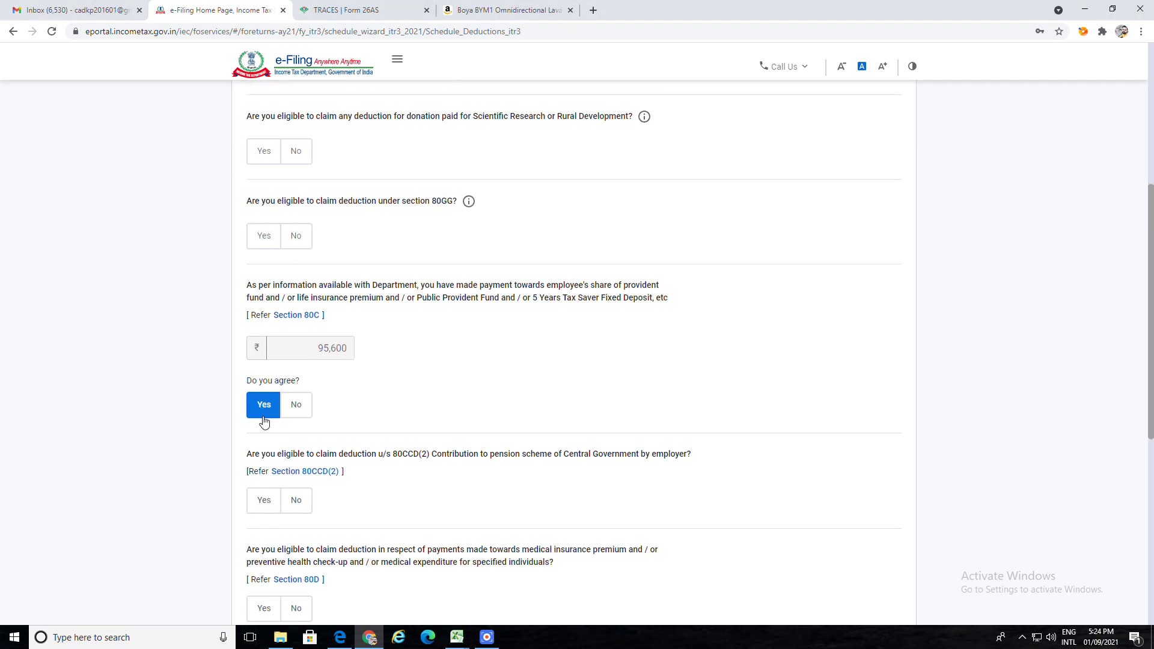
scroll(373, 385, down, 3)
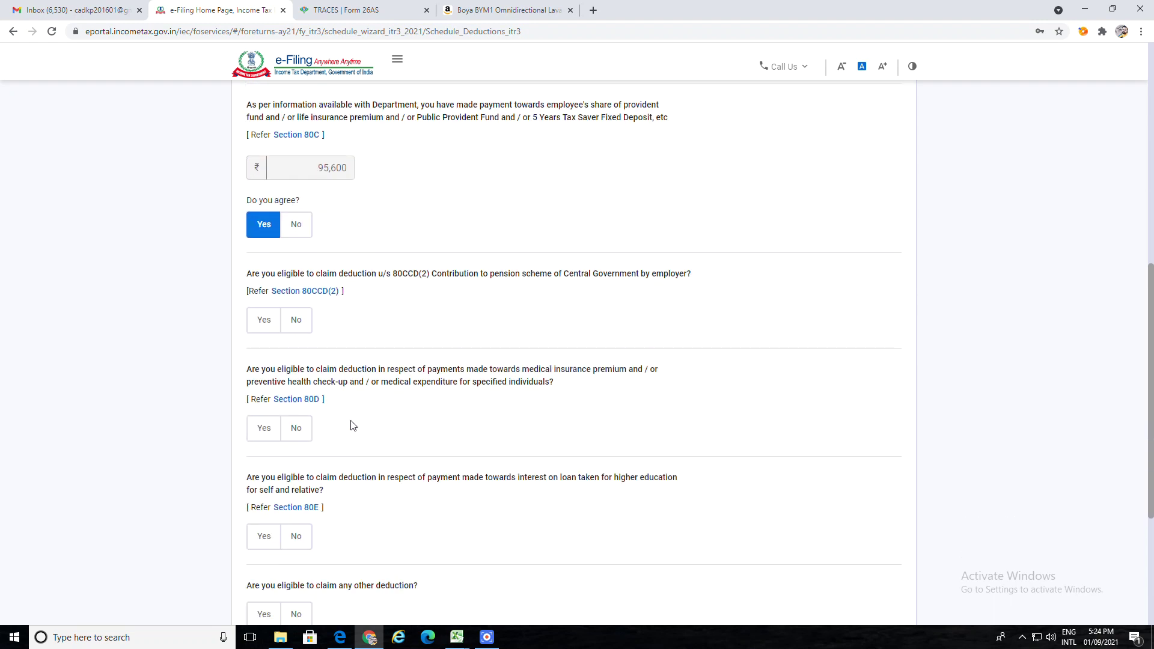
click(266, 428)
scroll(391, 414, down, 1)
scroll(392, 415, down, 3)
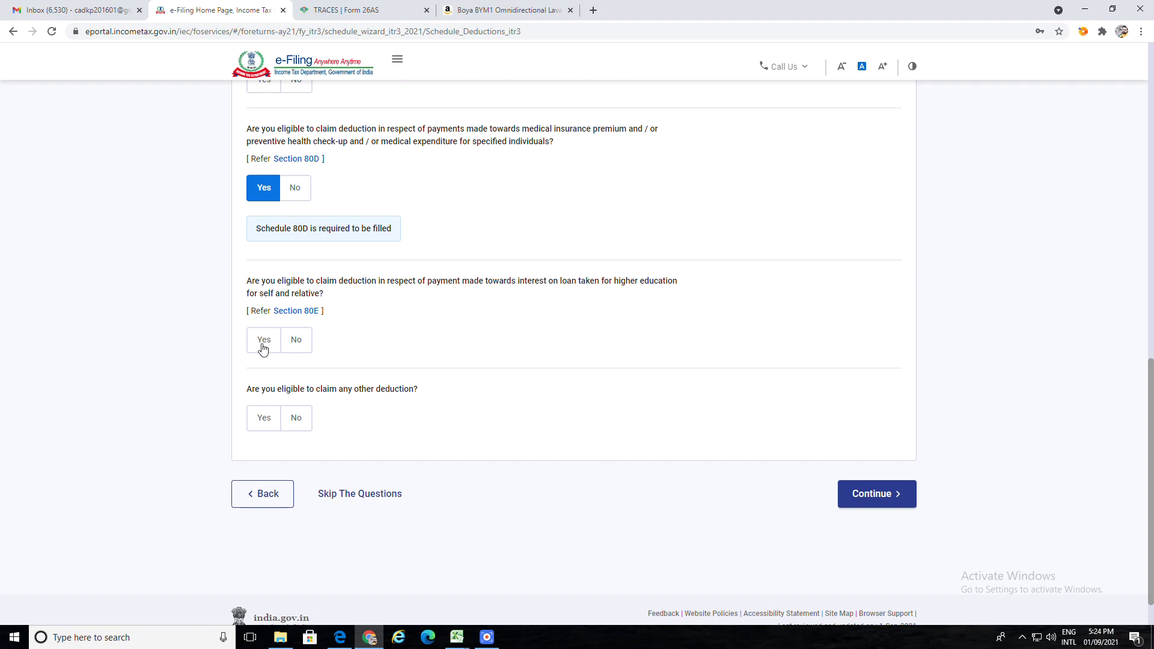
click(880, 494)
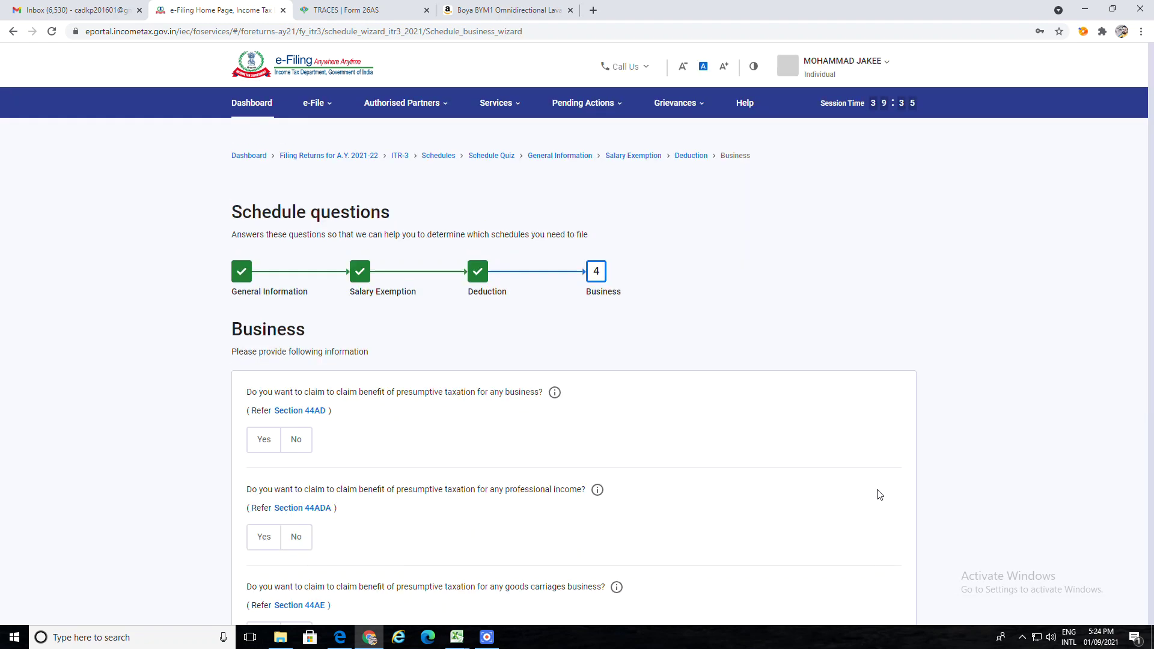
Answer Yes for section 44AD and No for sections 44ADA, 44AE and 35AD, continue to the Schedules Summary, and acknowledge the pre-fill notice
scroll(649, 484, down, 2)
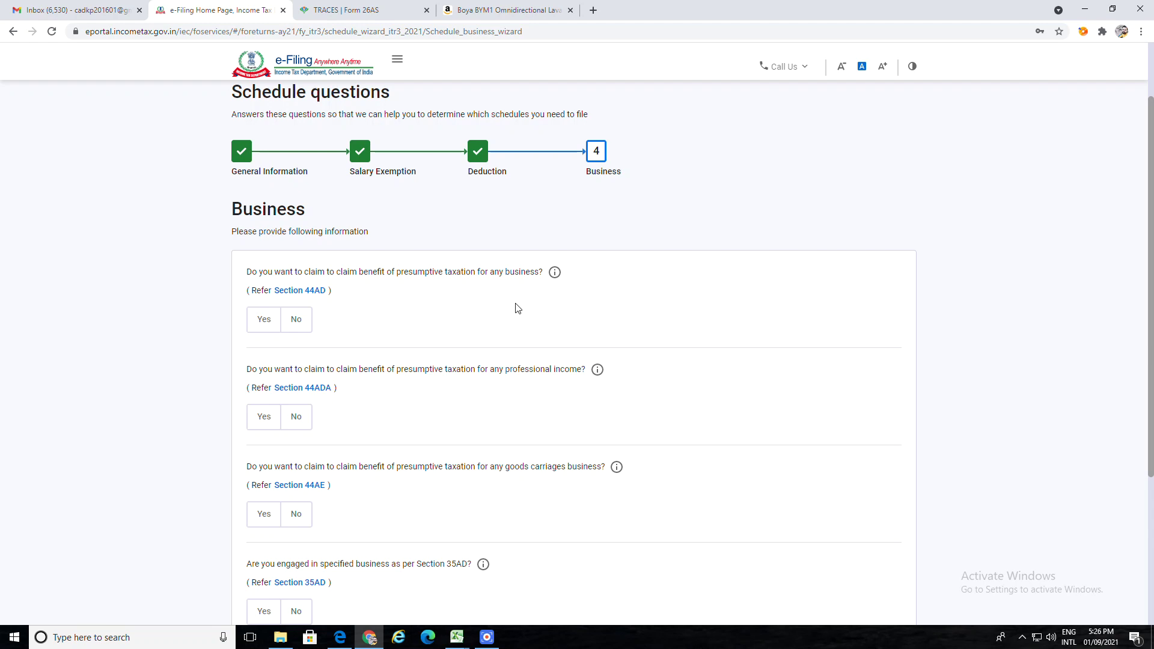
scroll(421, 415, down, 3)
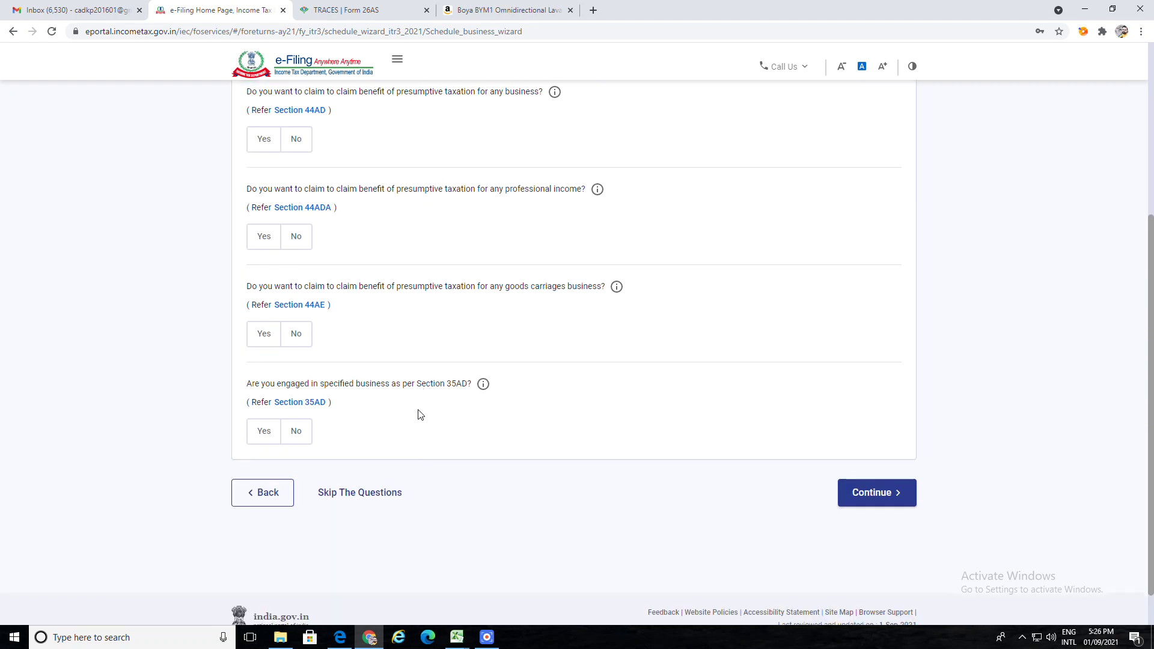
scroll(421, 415, up, 1)
scroll(420, 415, up, 1)
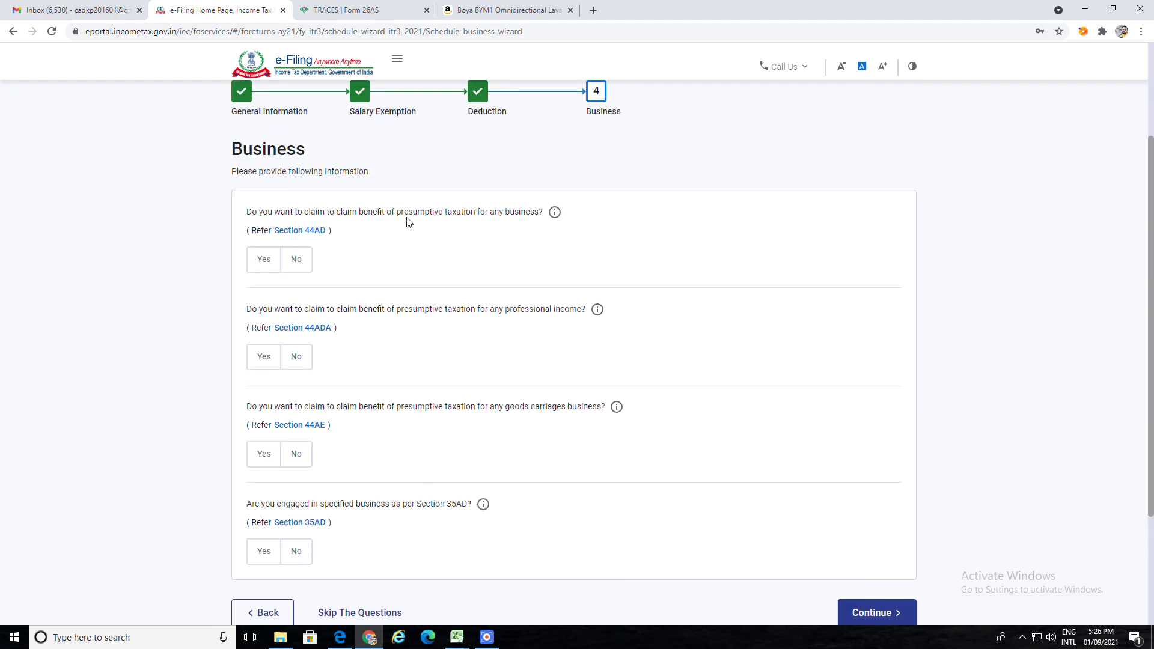
click(270, 268)
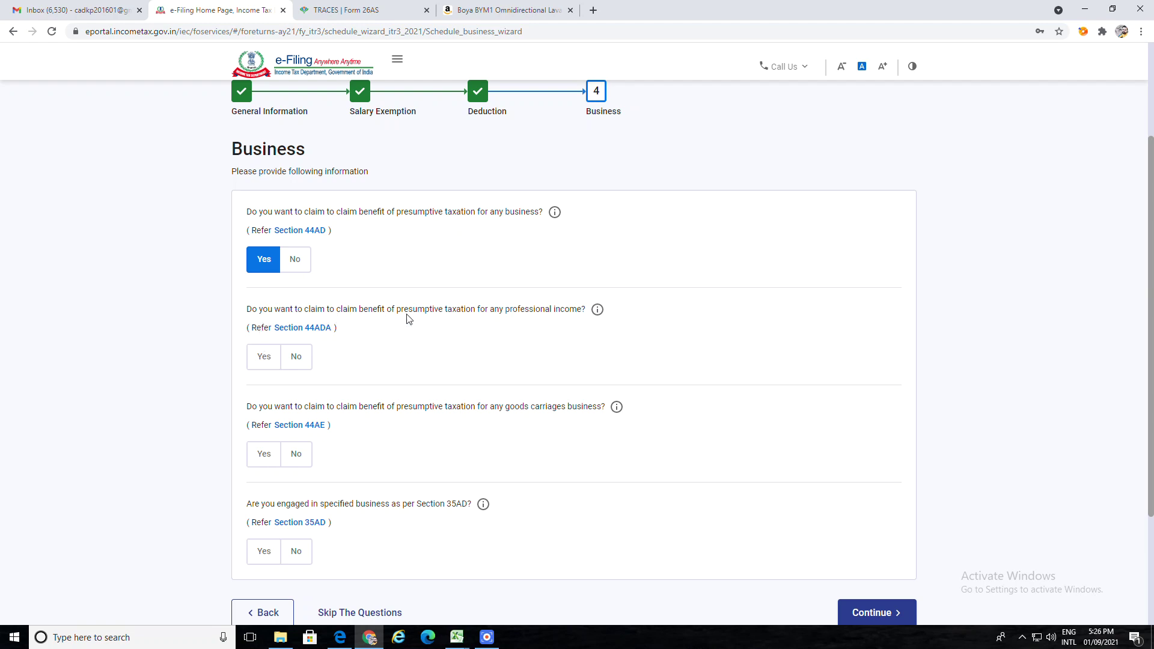
click(295, 362)
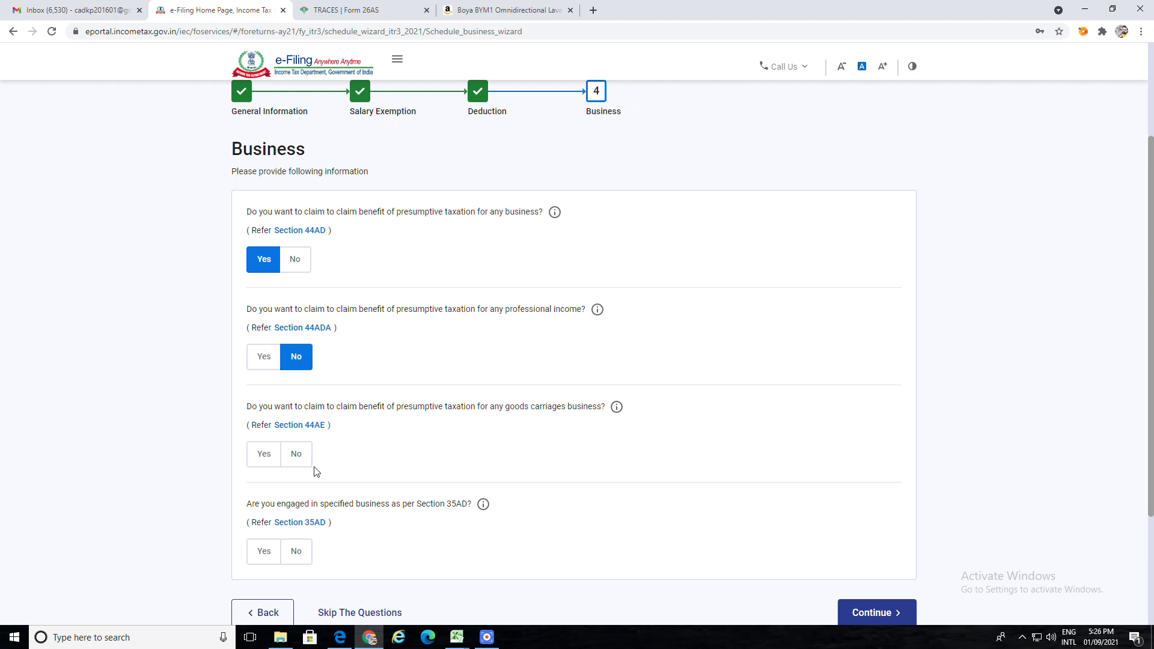
click(291, 459)
click(297, 554)
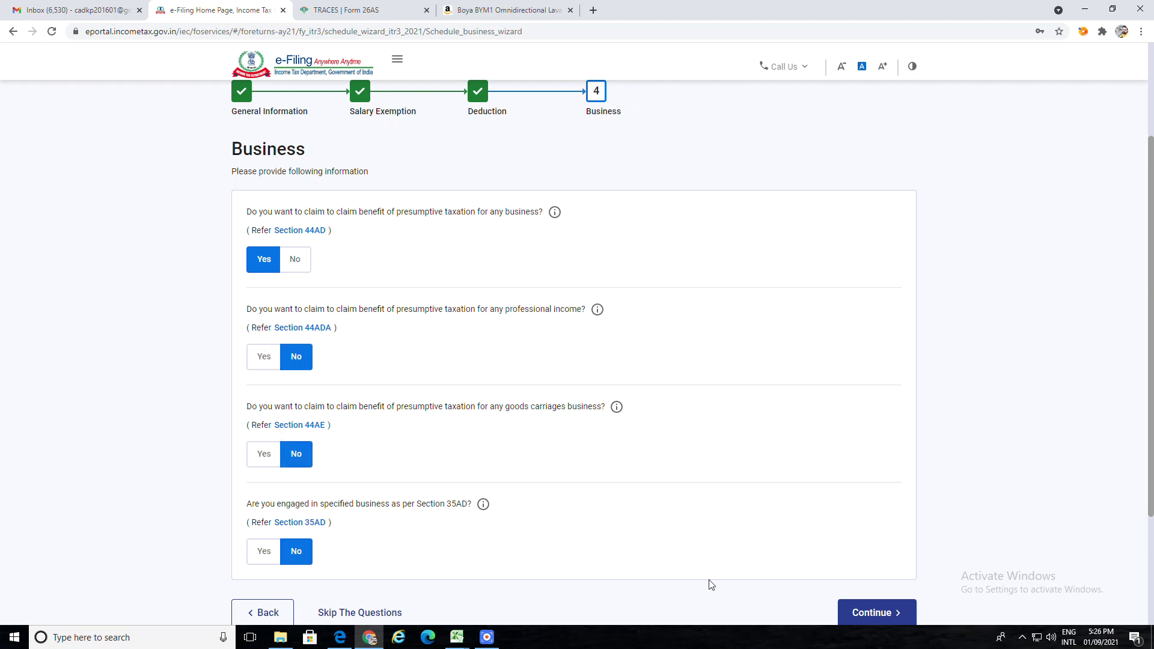
click(882, 614)
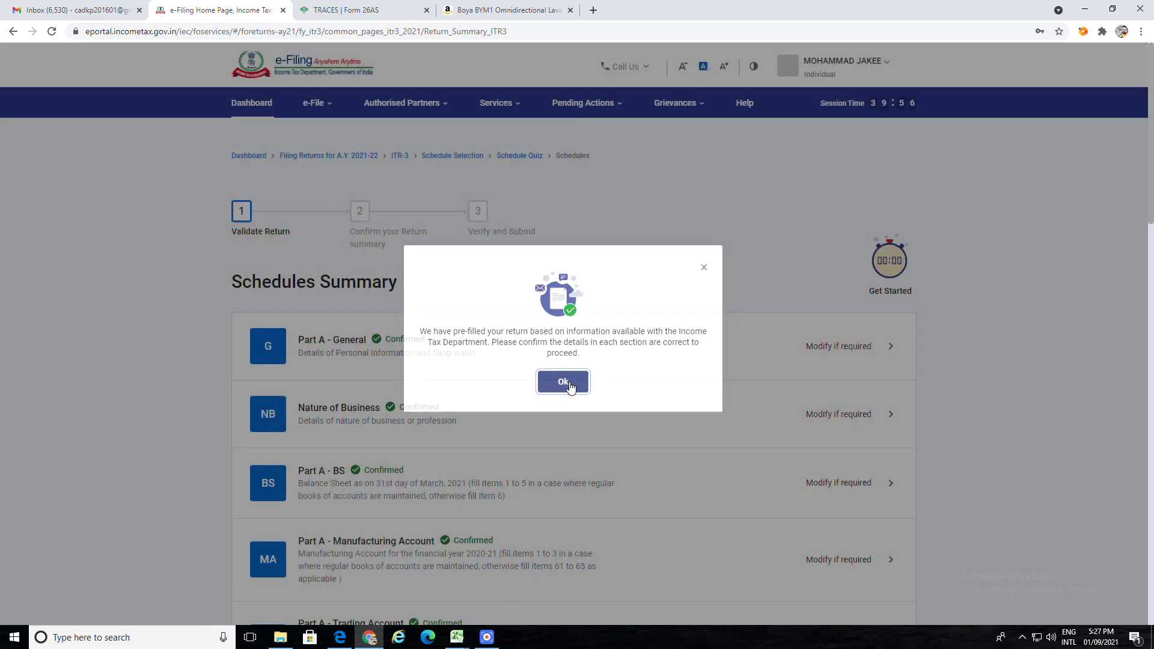
click(563, 382)
Edit the first entry of the Nature of Business schedule, keeping code 21008 -Other services n.e.c., and fill in the trade name of the proprietorship
scroll(575, 399, down, 13)
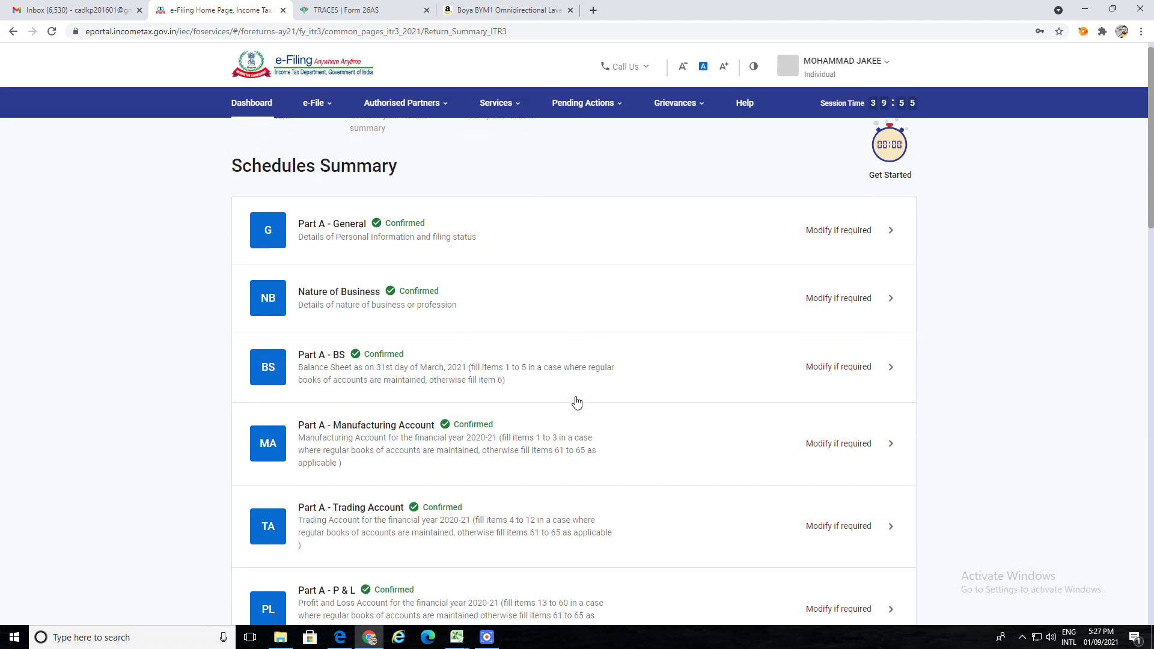
scroll(575, 403, down, 5)
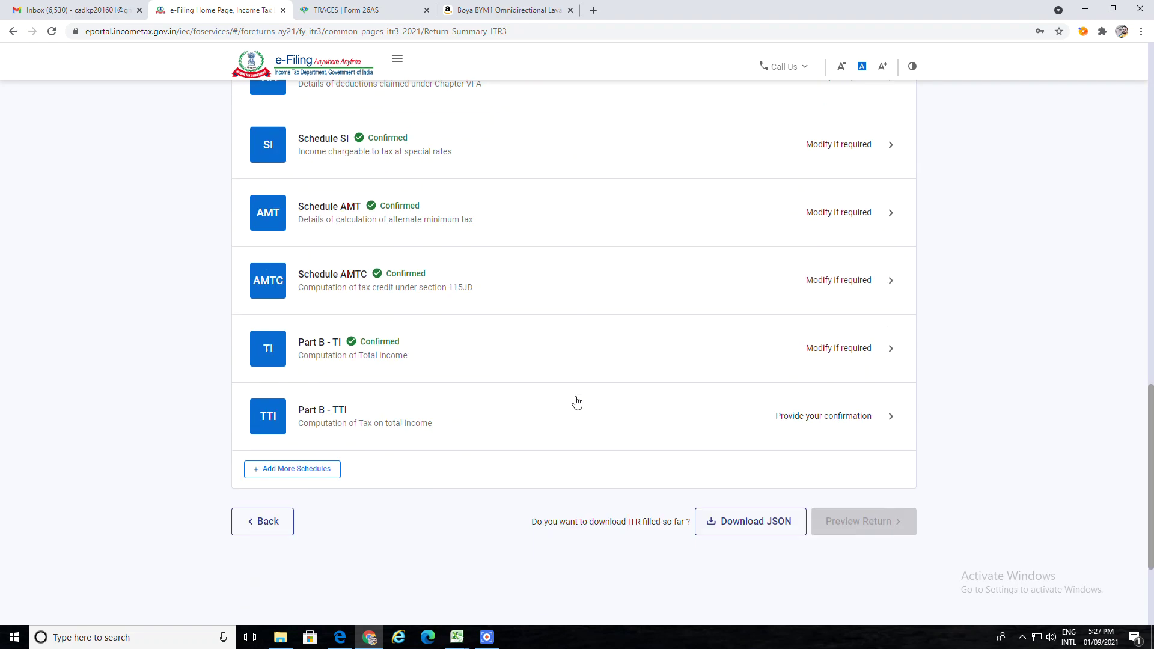
scroll(520, 404, up, 18)
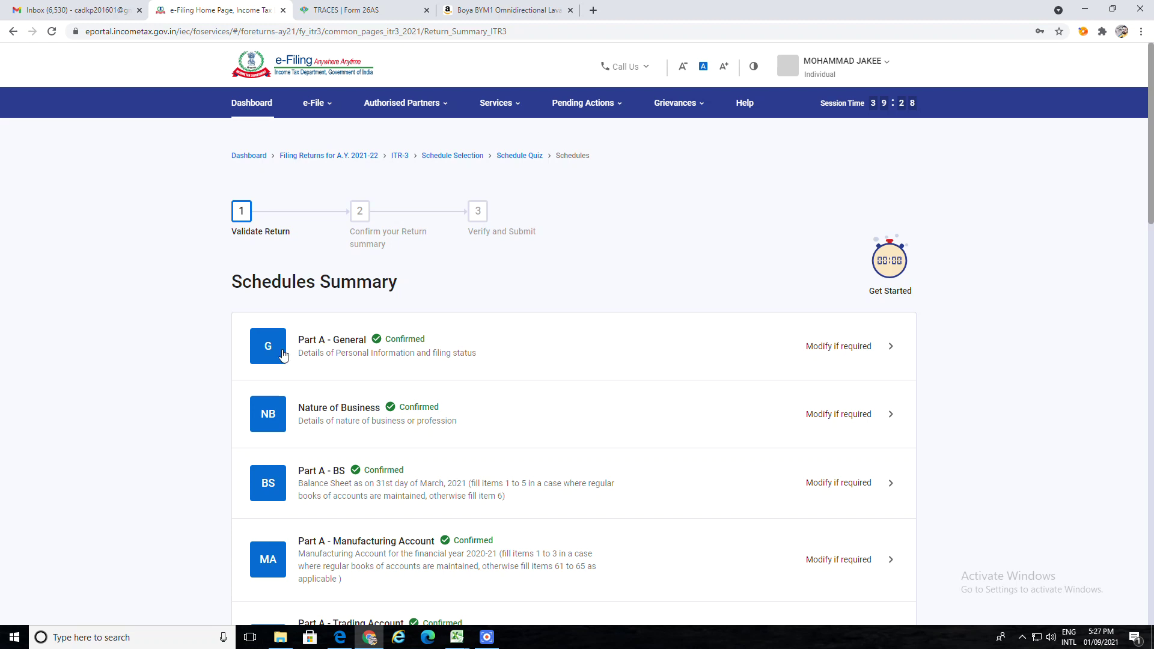
scroll(425, 381, down, 2)
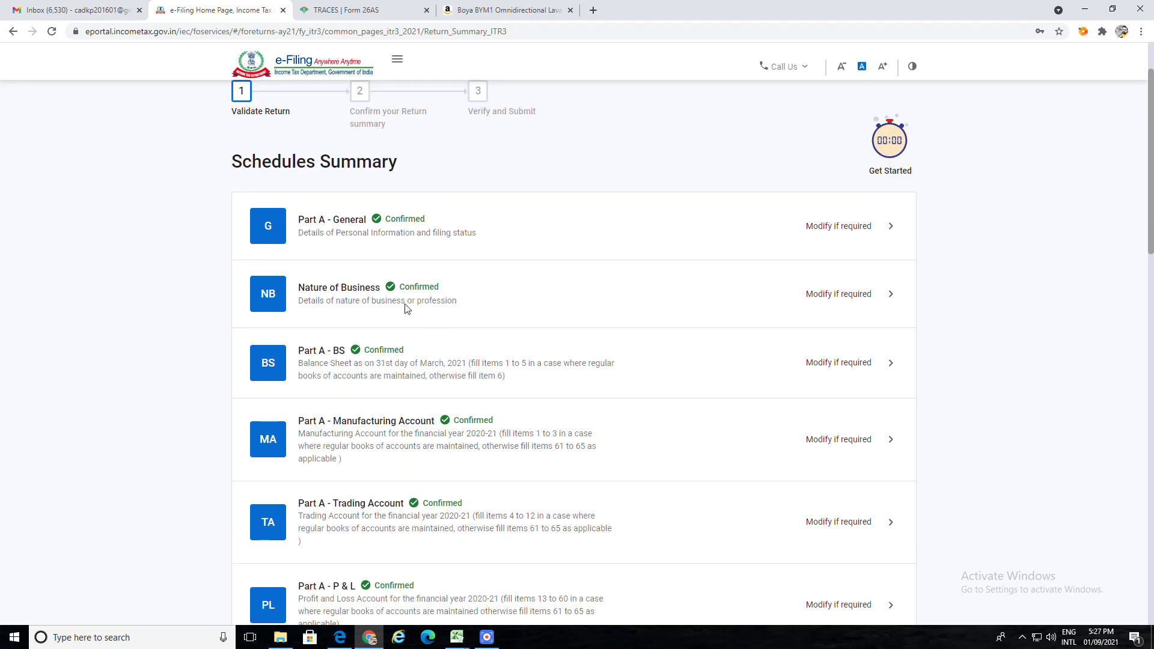
click(841, 295)
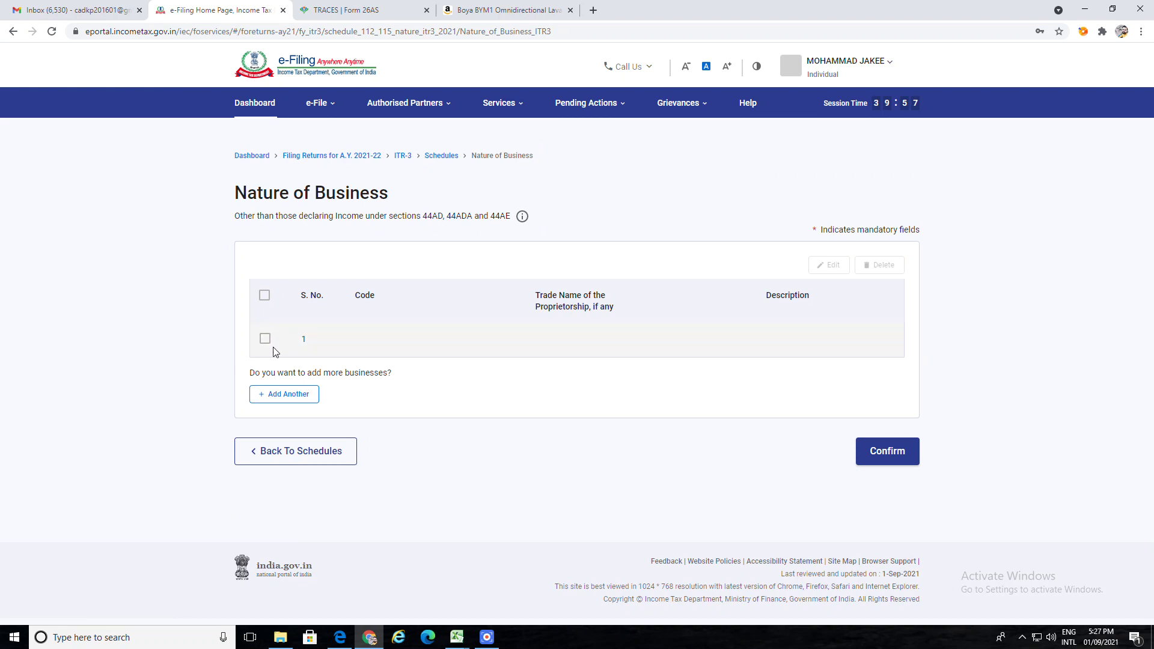
click(265, 339)
click(833, 266)
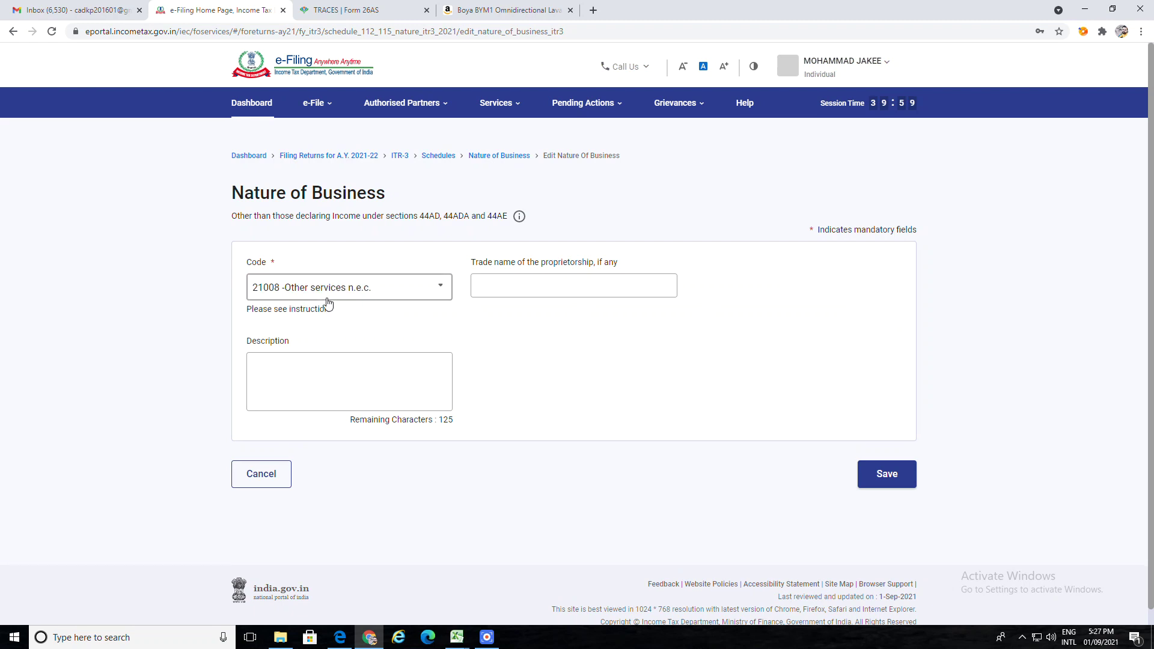
click(490, 285)
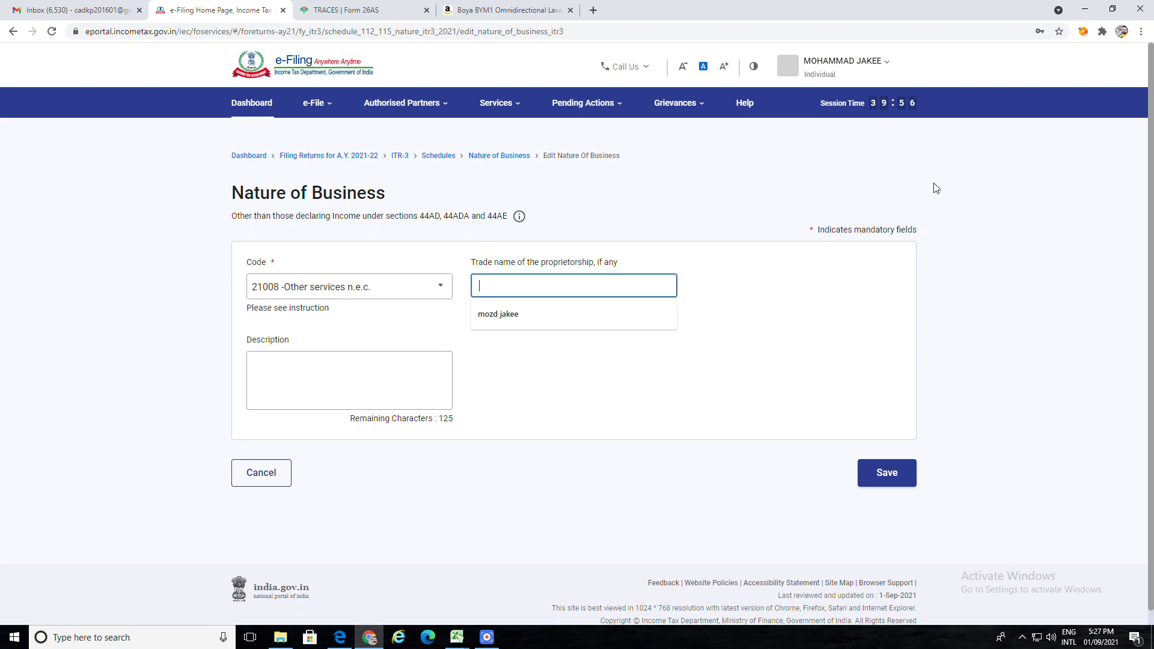
click(515, 315)
Describe the business as "SHARE TRADING INTRA DAY AND F AND O", save the entry, and confirm the Nature of Business schedule
click(425, 402)
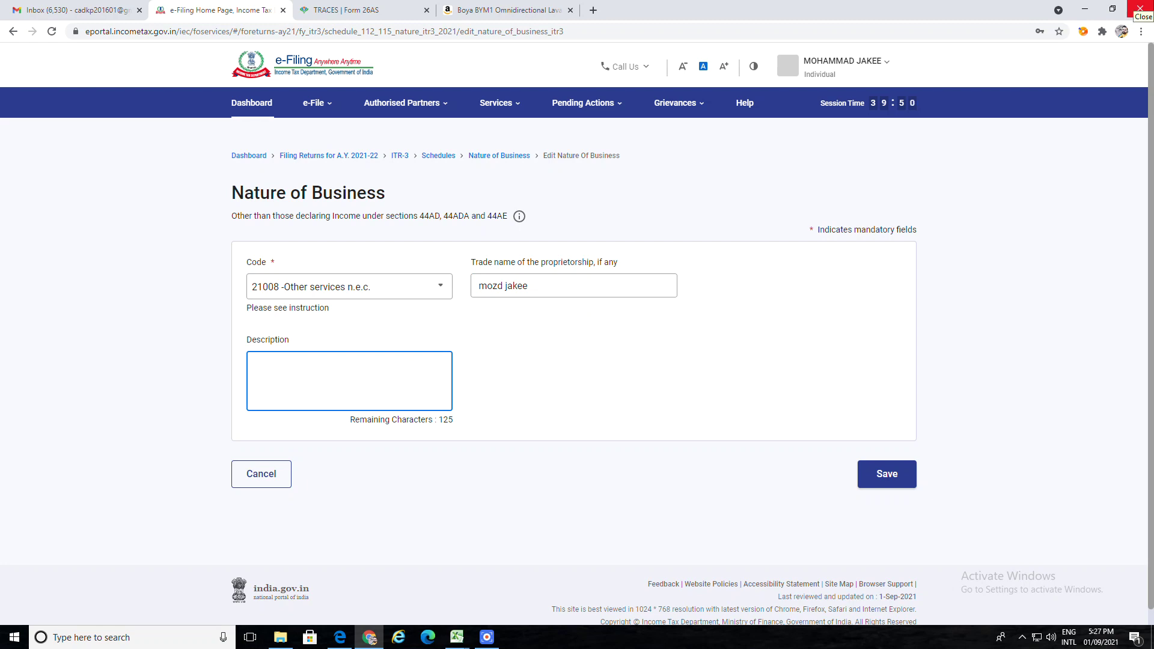
text(SHARE TRADING INTRA)
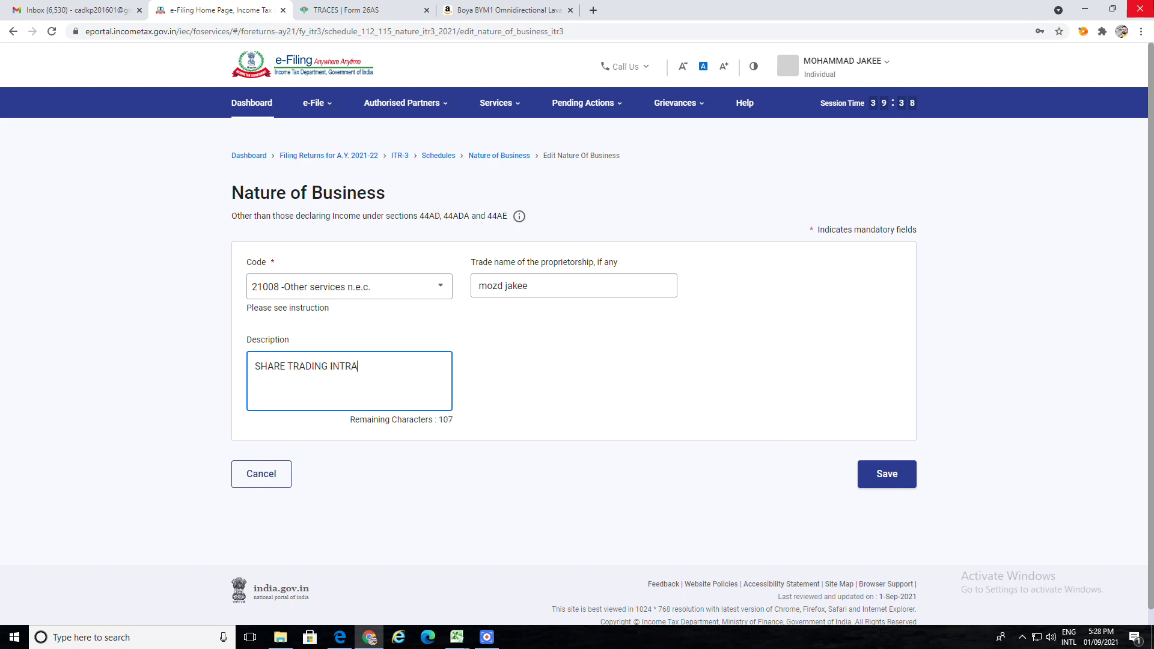
text( DAY AND F AND O)
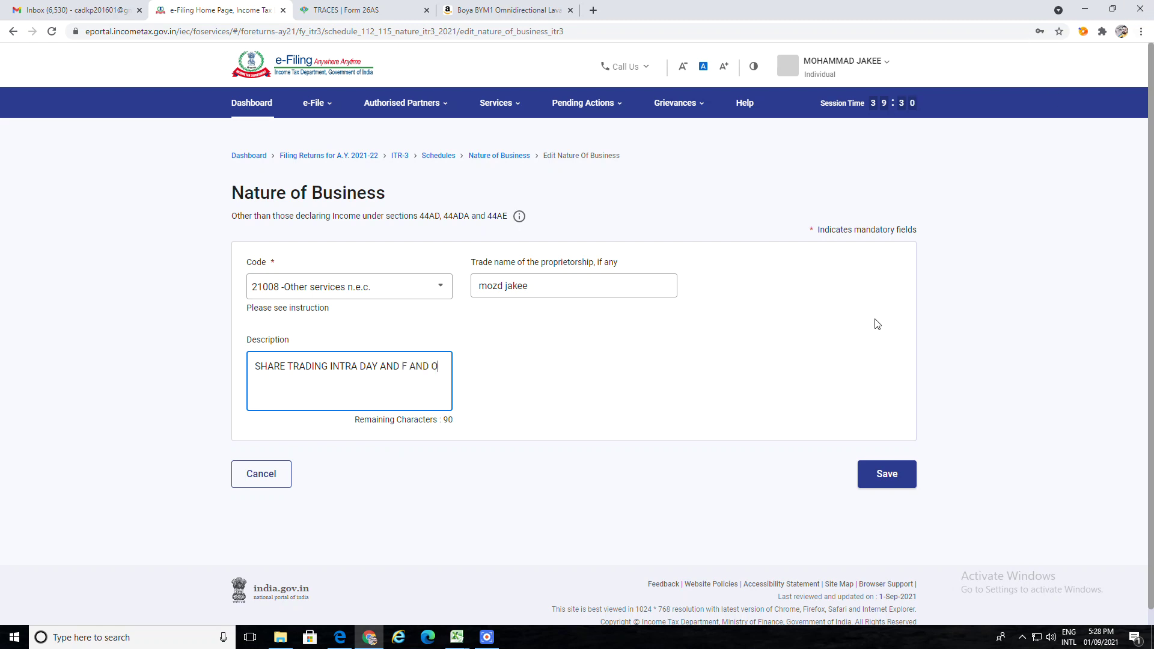
click(890, 478)
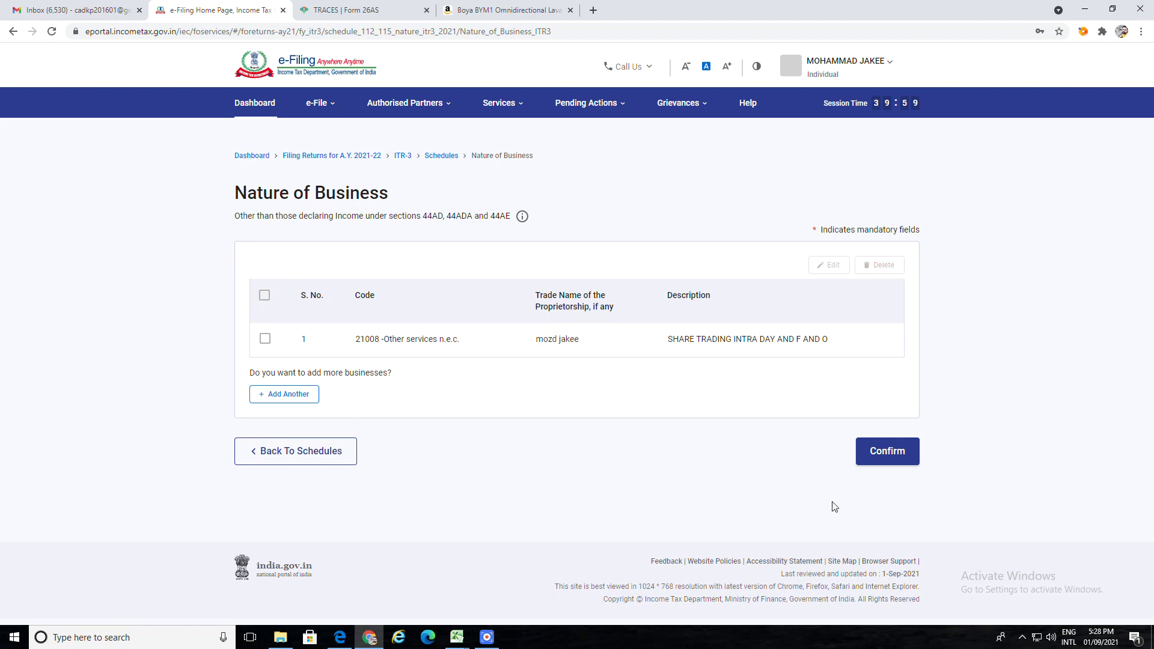
click(893, 452)
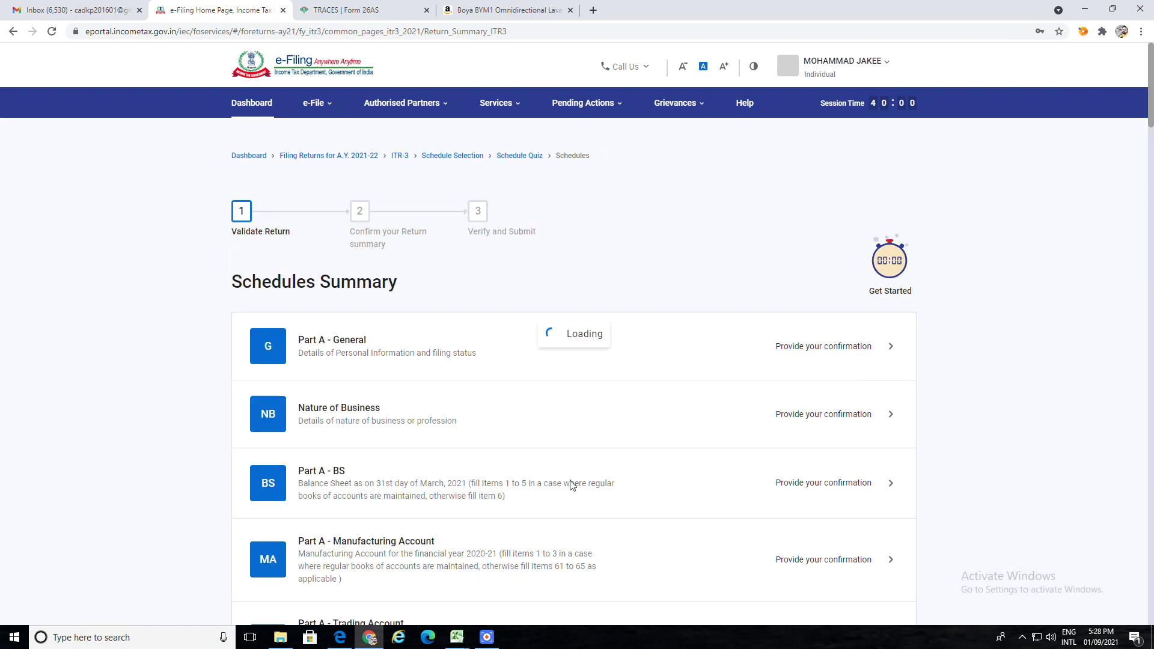
Open the Part A - BS schedule and review the items under Sources of Funds and Application of Funds
scroll(439, 414, down, 2)
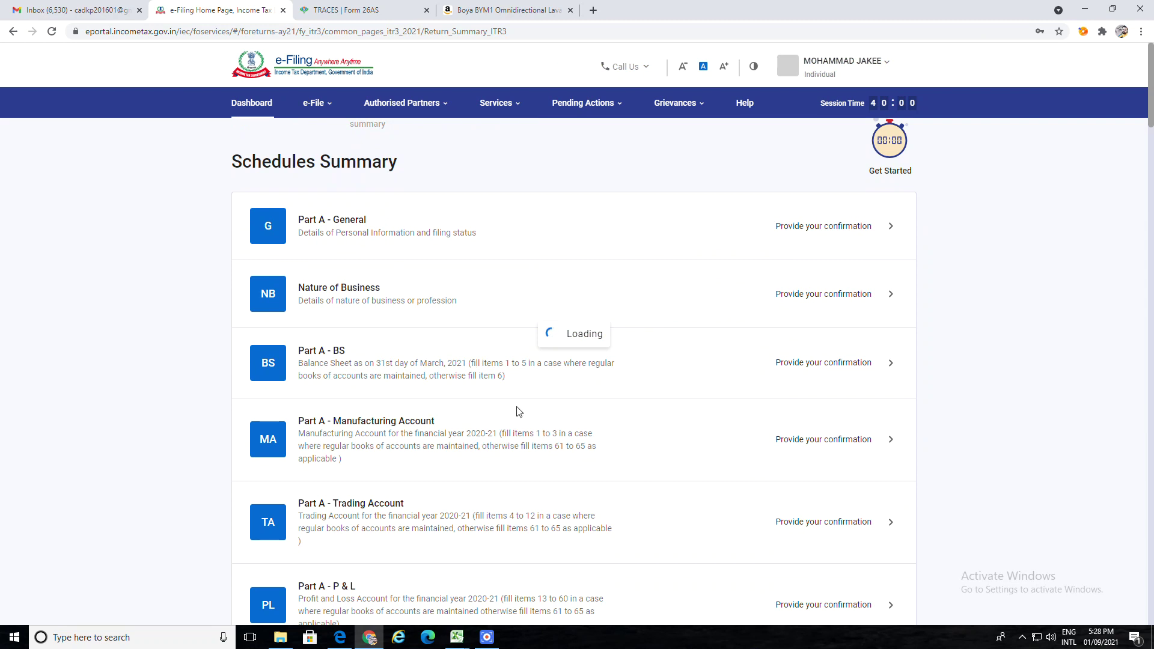
scroll(523, 415, down, 4)
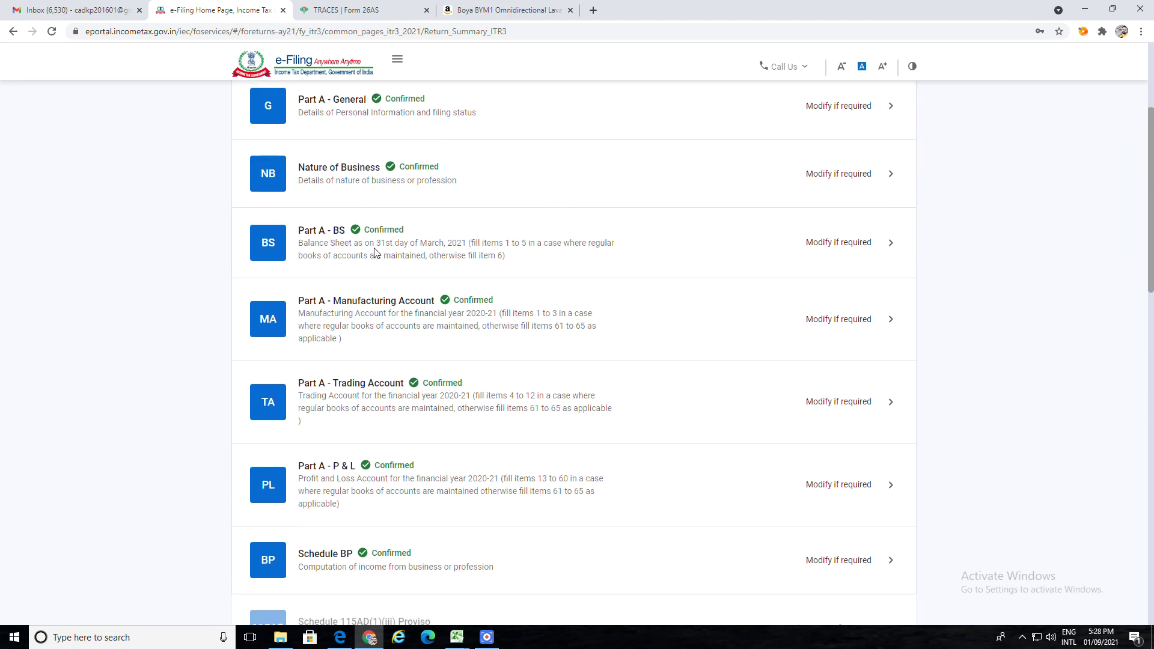
click(839, 243)
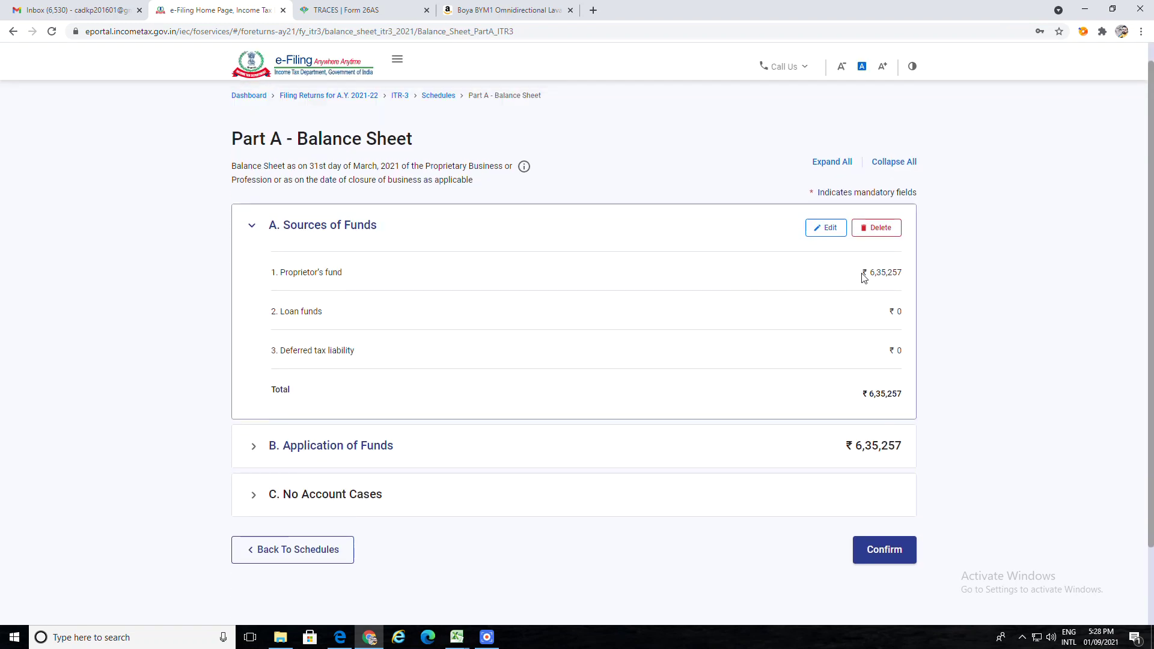
scroll(420, 426, down, 2)
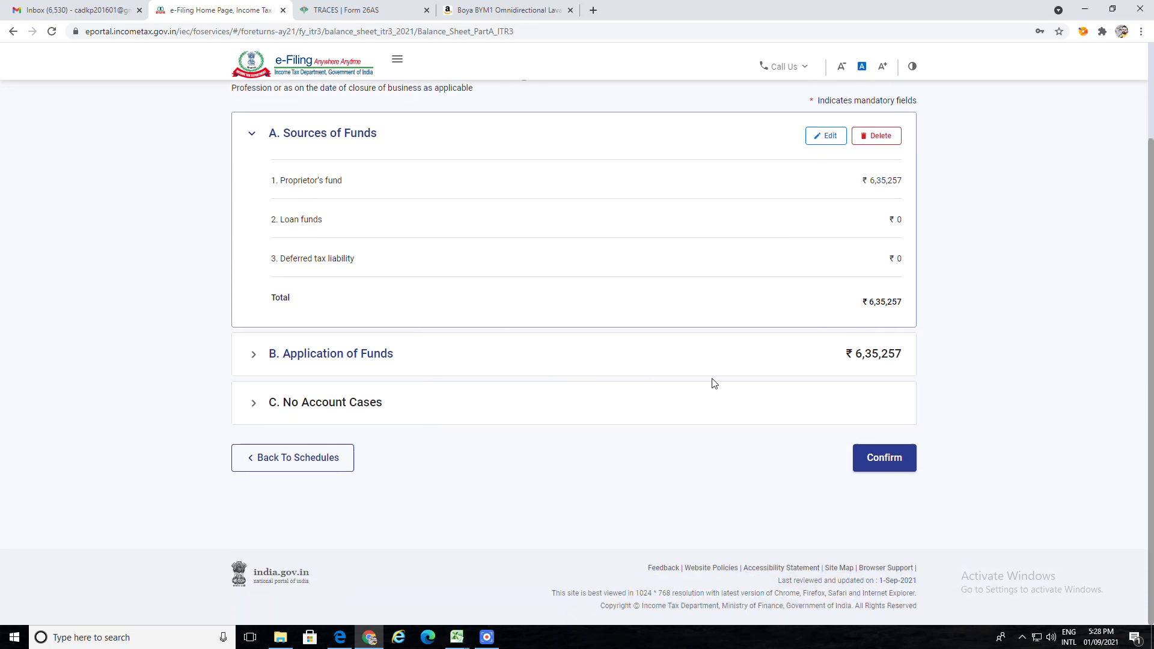
click(367, 356)
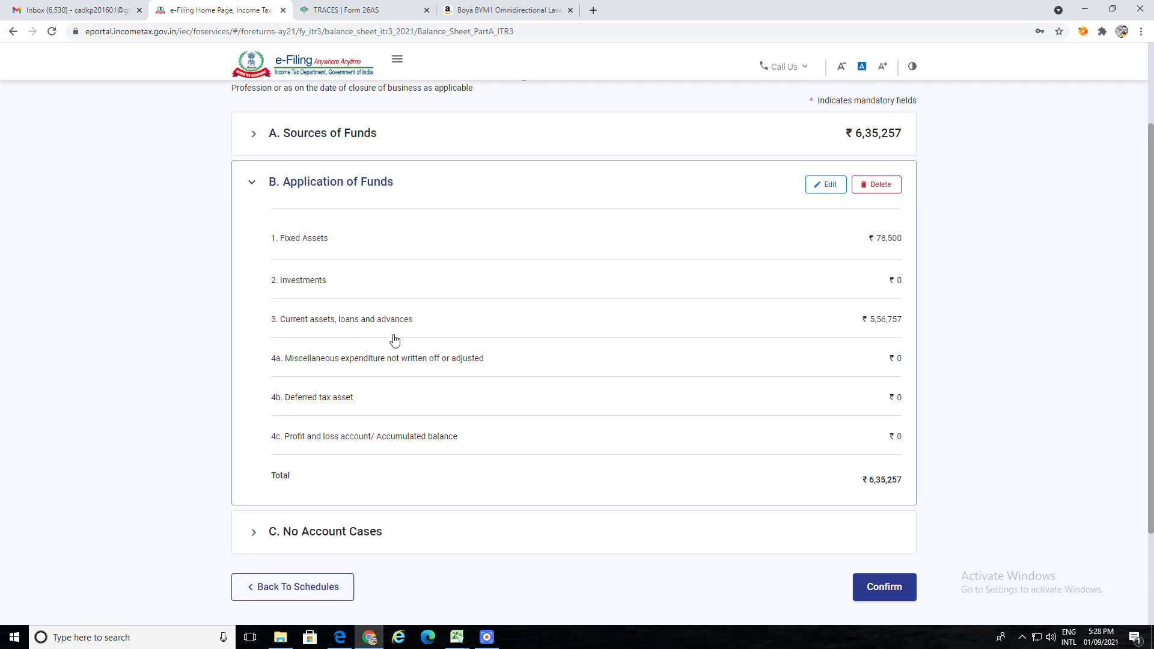
scroll(629, 365, down, 1)
scroll(557, 392, down, 1)
scroll(557, 392, up, 2)
scroll(557, 392, down, 3)
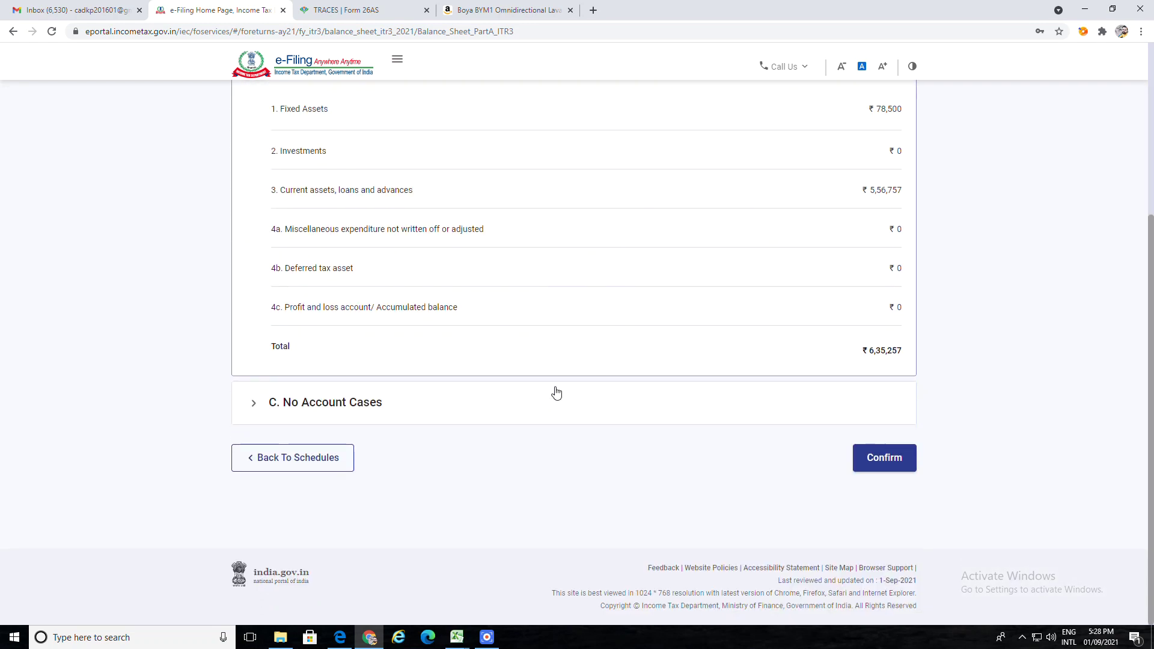
Check the No Account Cases fields and Sources of Funds, confirm the Part A - Balance Sheet schedule, and acknowledge the Sec 44AA notice
click(312, 407)
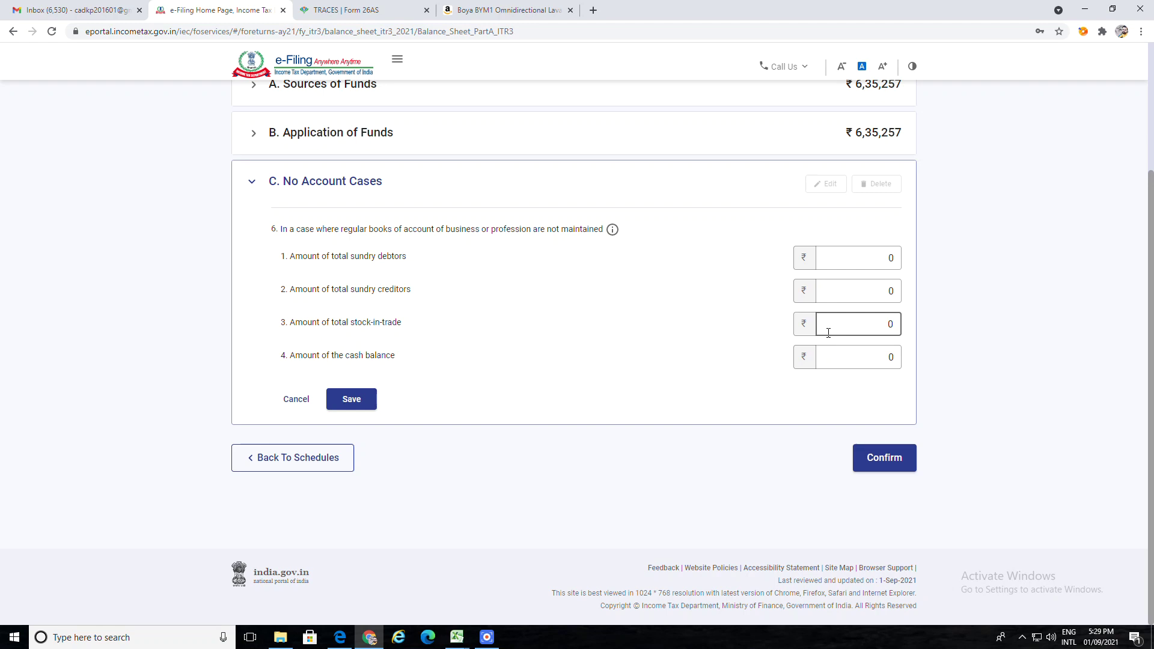
scroll(711, 412, up, 3)
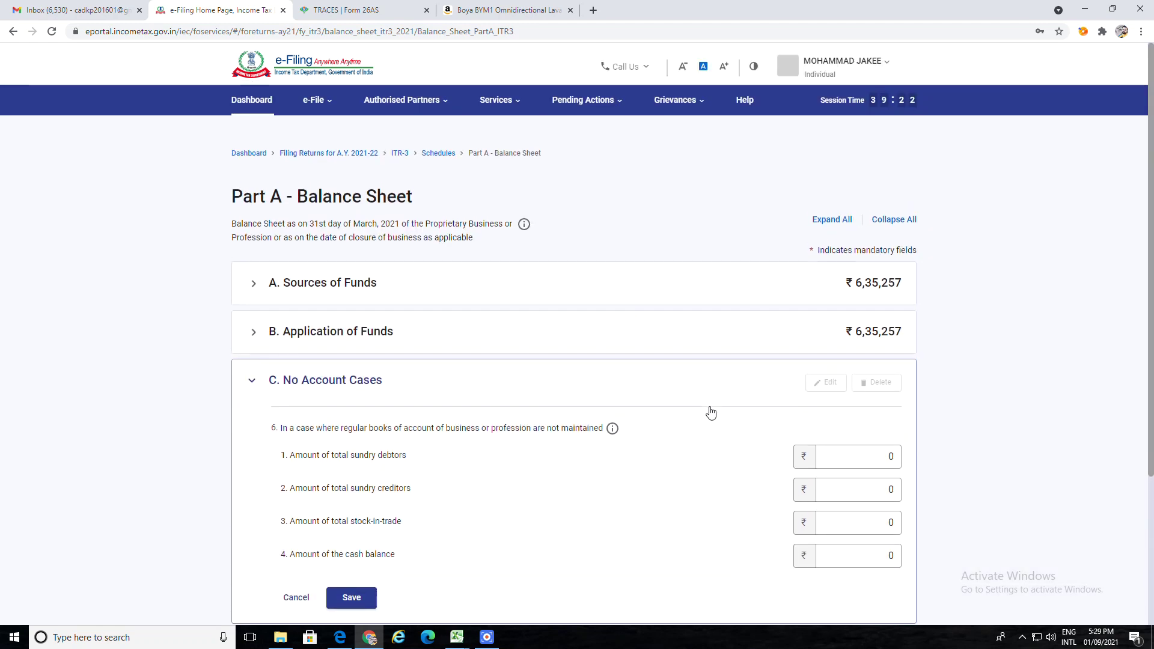
click(328, 293)
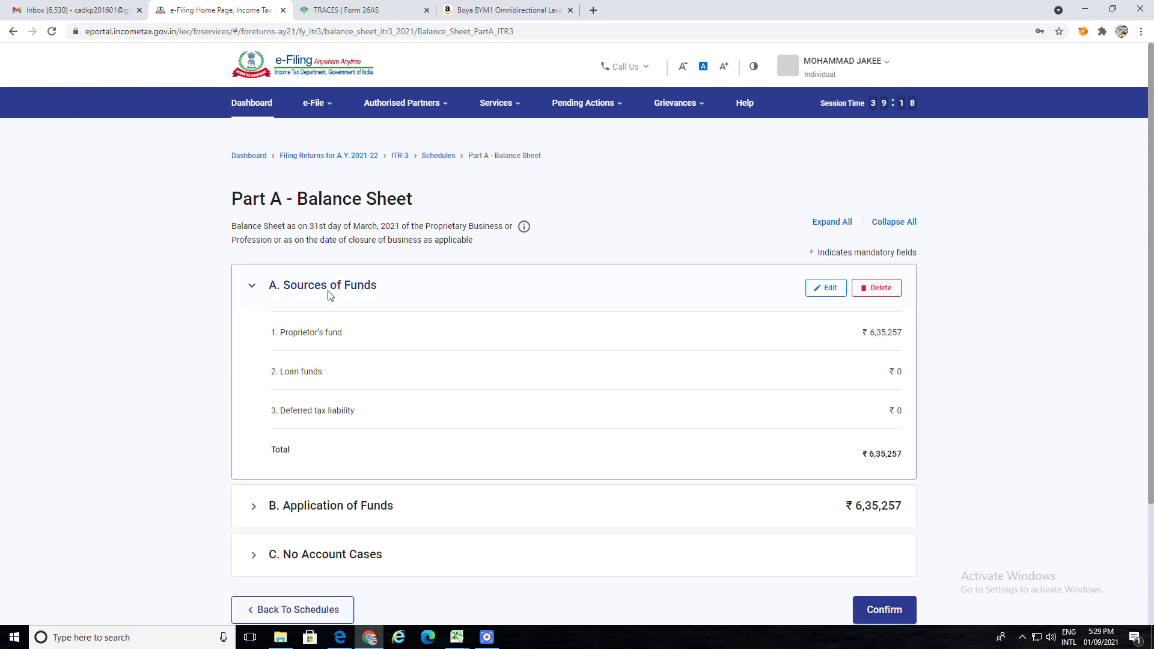
scroll(404, 384, down, 1)
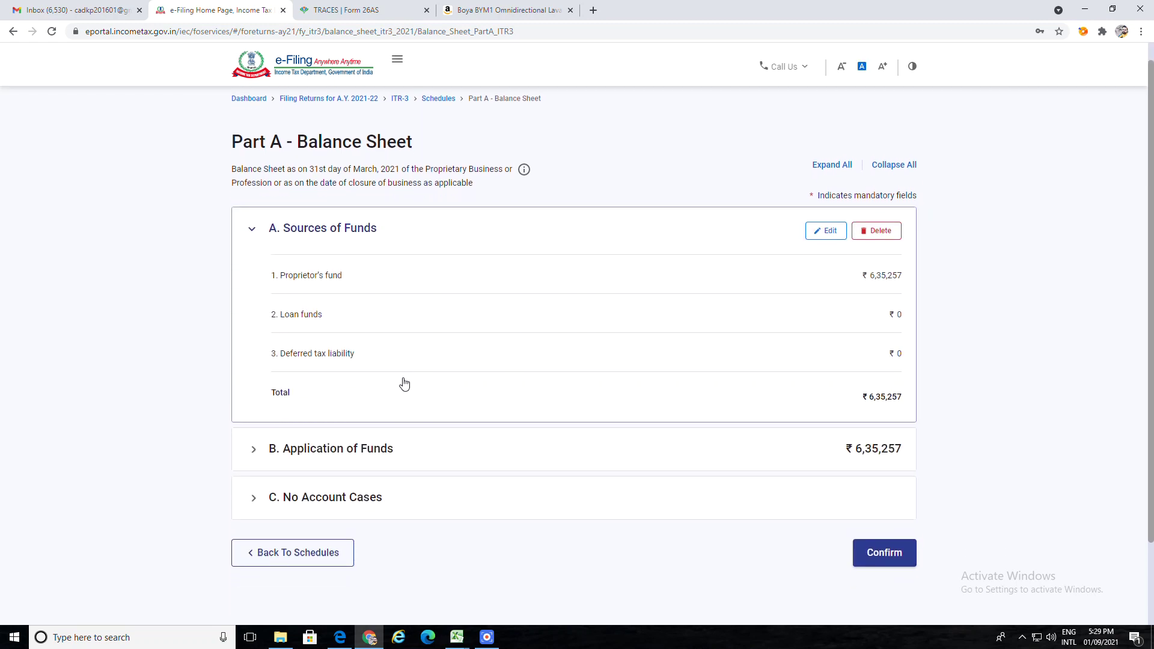
scroll(385, 428, down, 1)
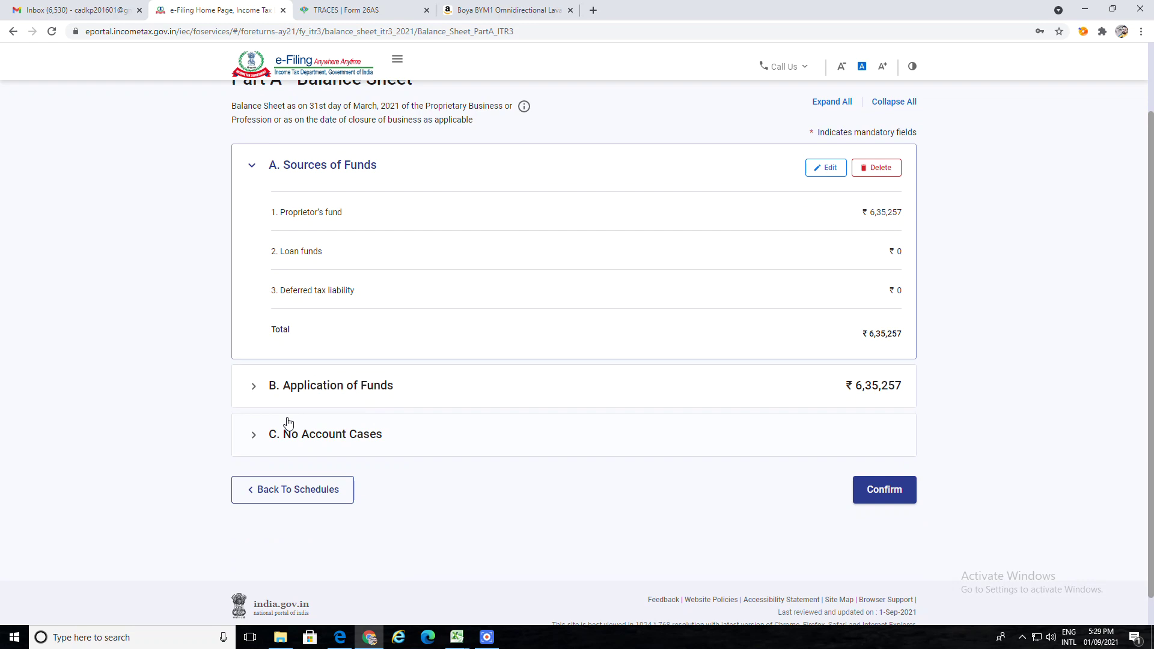
click(882, 490)
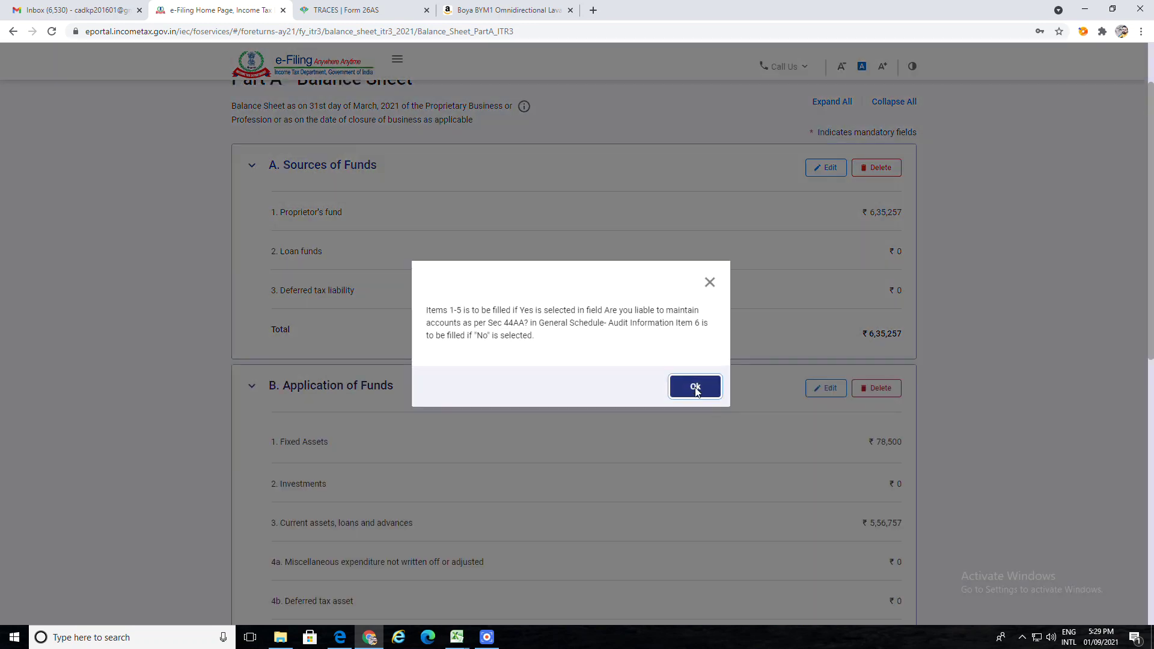
Switch to the balance sheet and P&L workbook in Excel and check the capital and assets totals on the B&S sheet
key(alt+Tab)
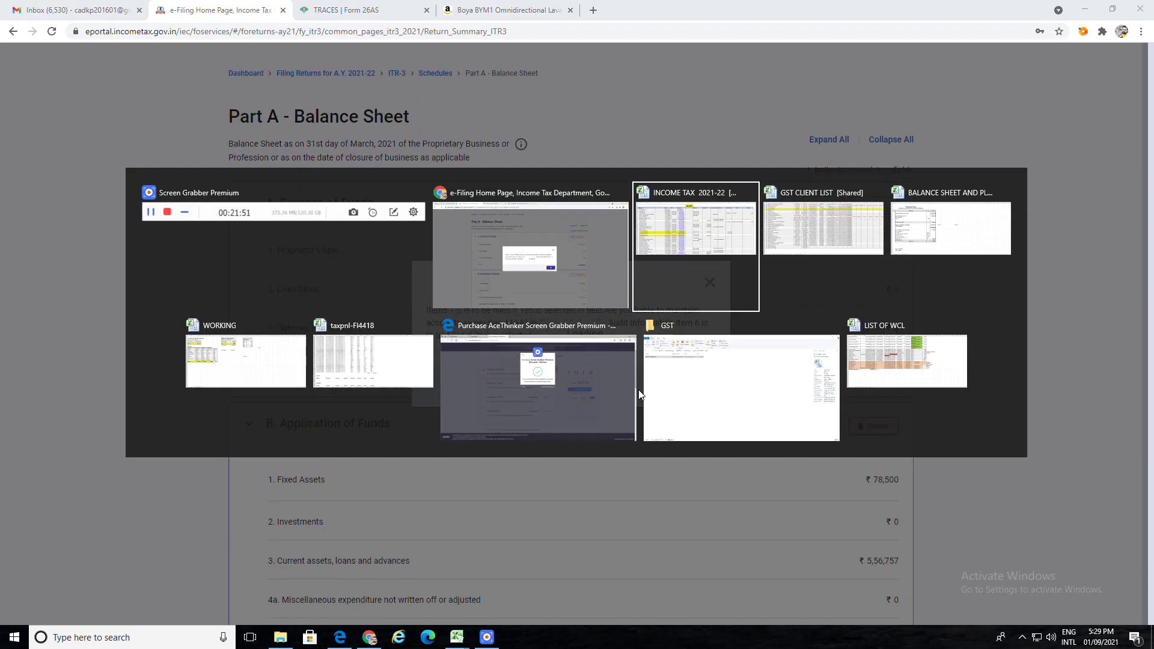
key(Tab)
key(Tab)
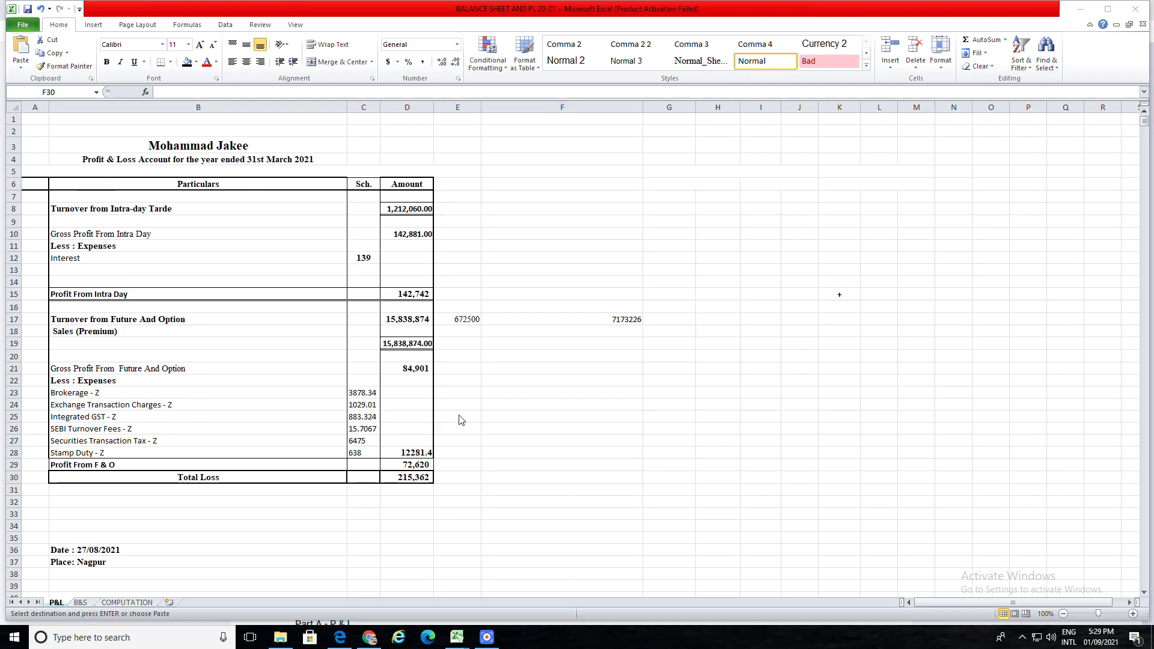
key(alt)
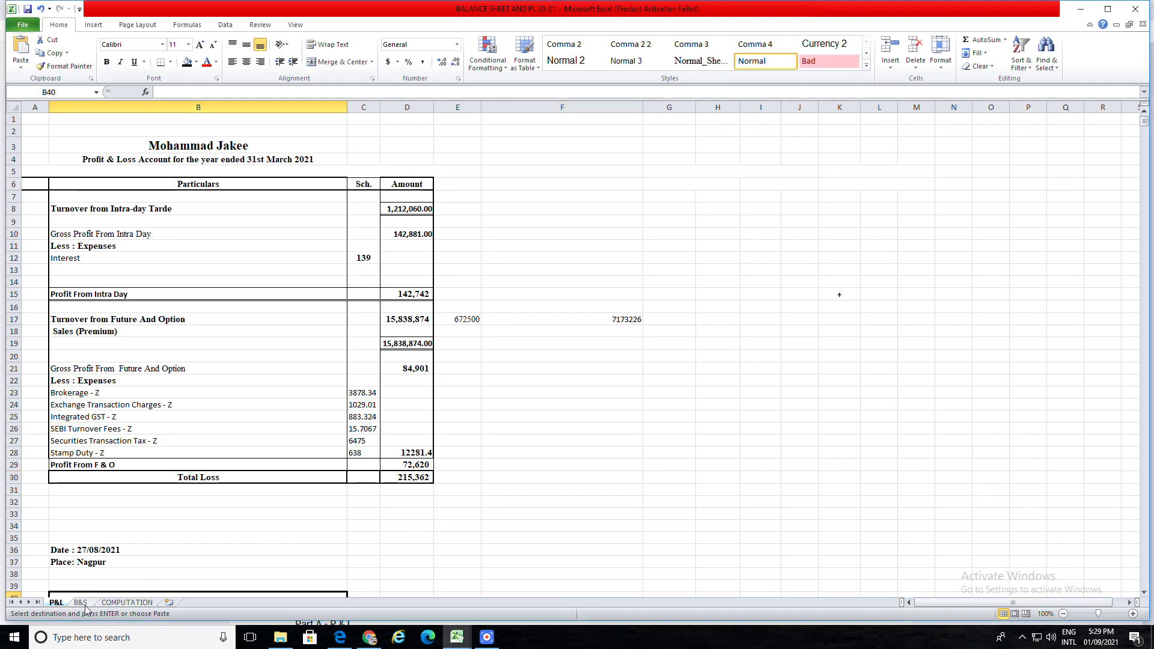
click(80, 602)
click(274, 304)
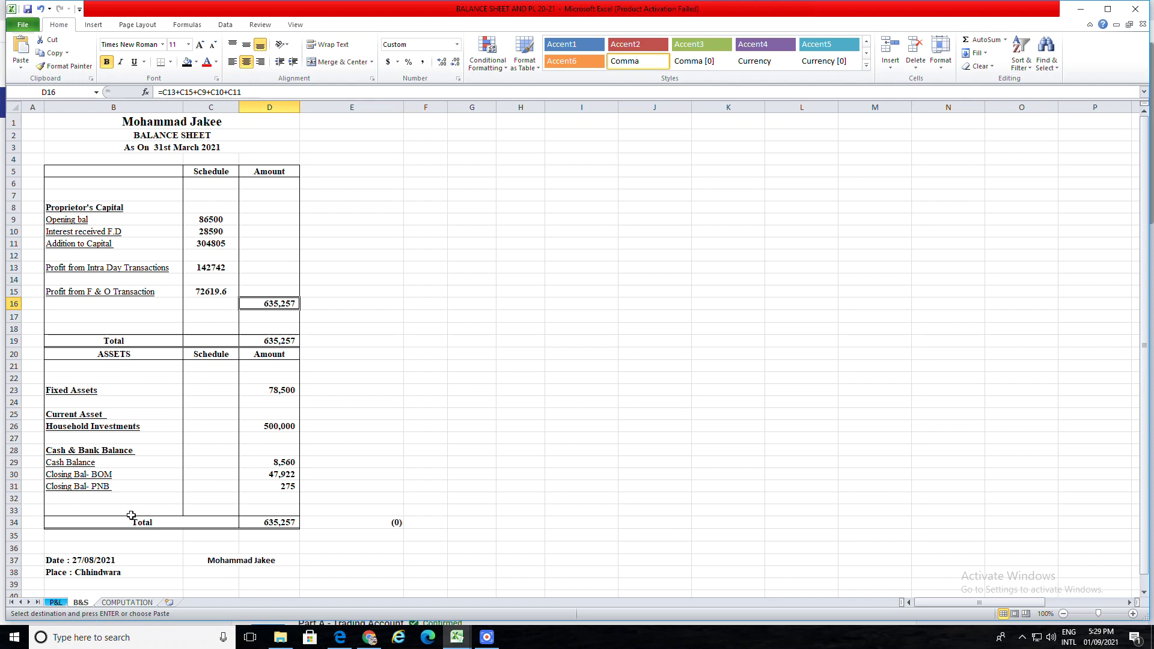
click(274, 523)
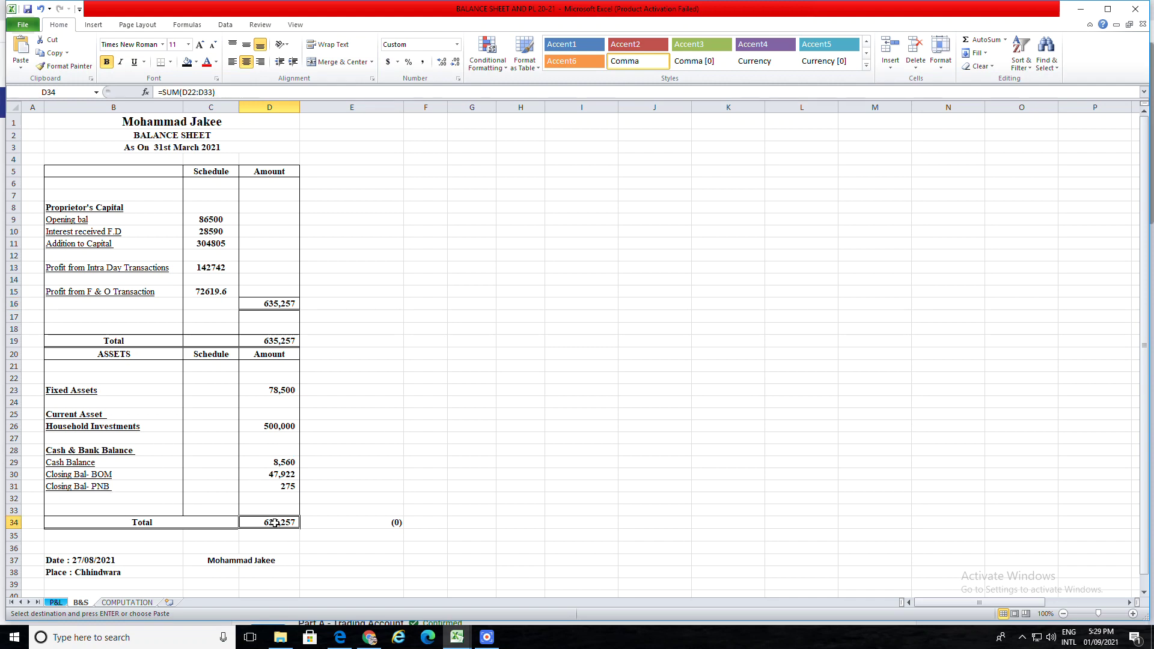
Return to the e-Filing portal in Chrome, recheck Application of Funds in Part A - BS, reconfirm the schedule, and acknowledge the Sec 44AA notice
key(alt+Tab)
key(alt+Tab)
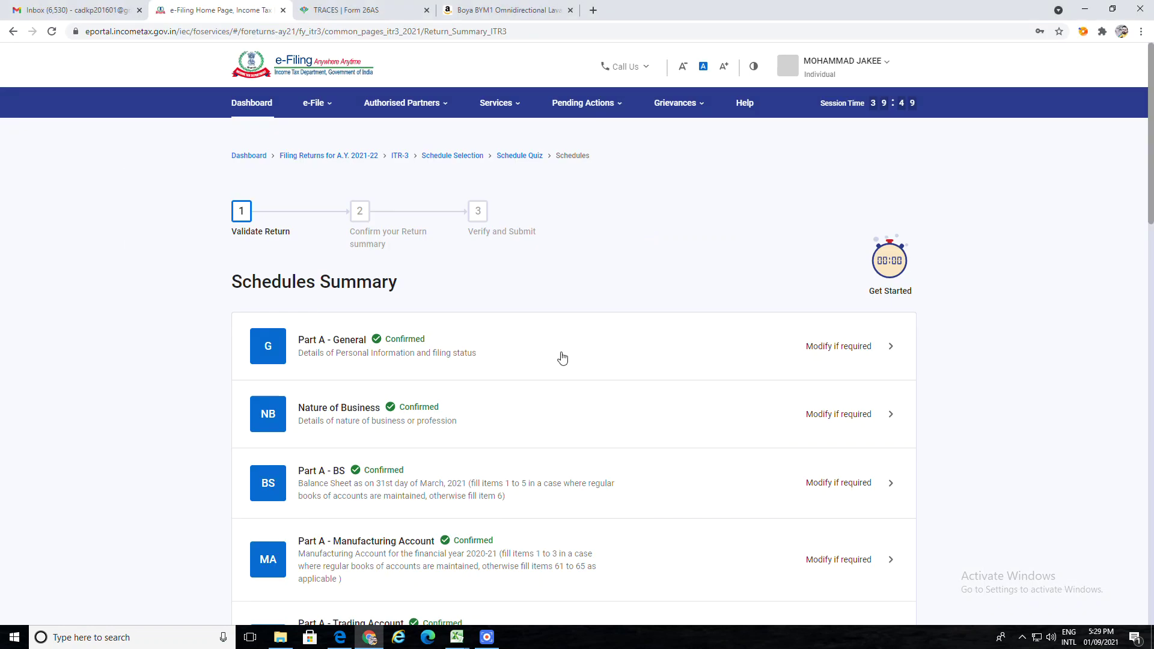
click(420, 413)
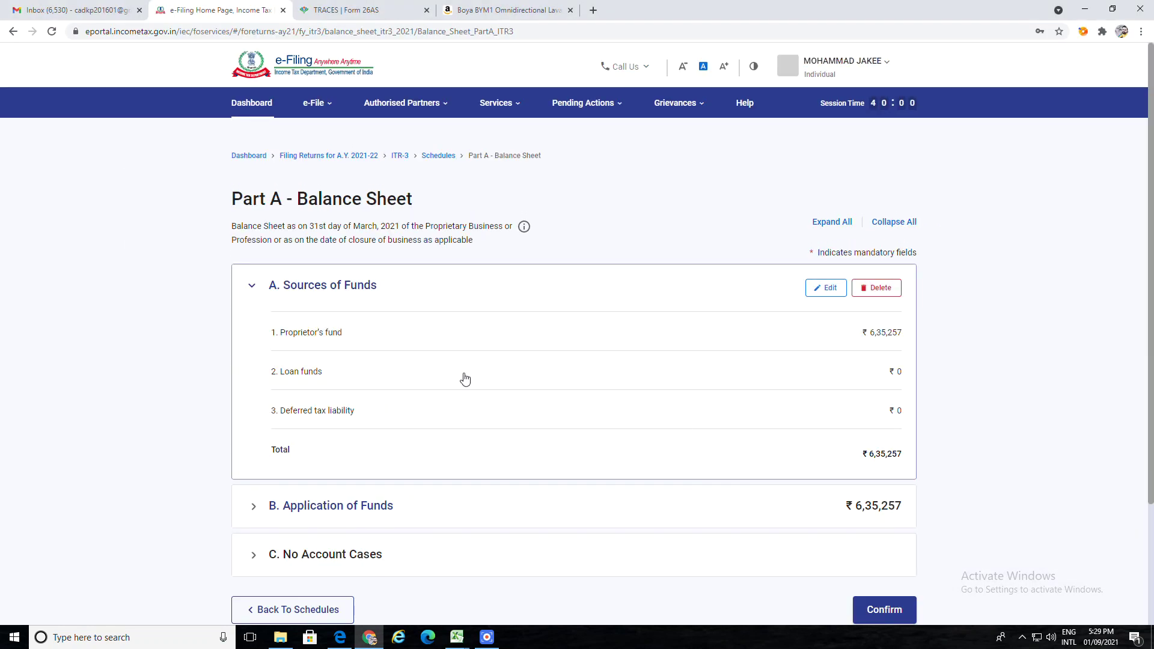
click(337, 508)
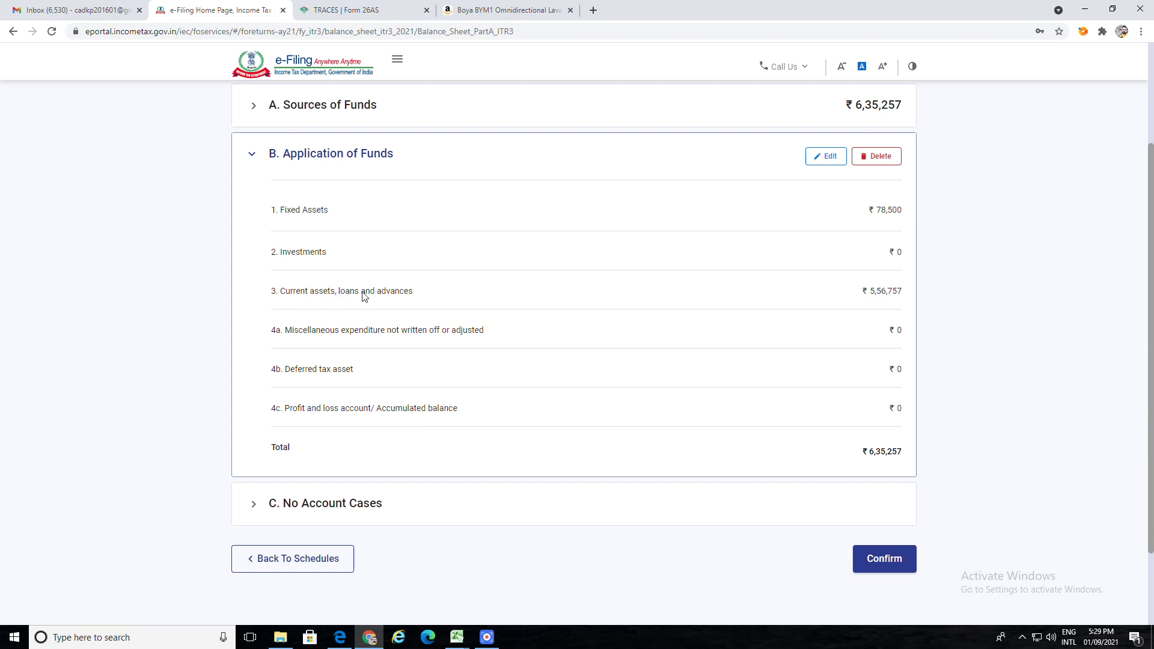
click(887, 558)
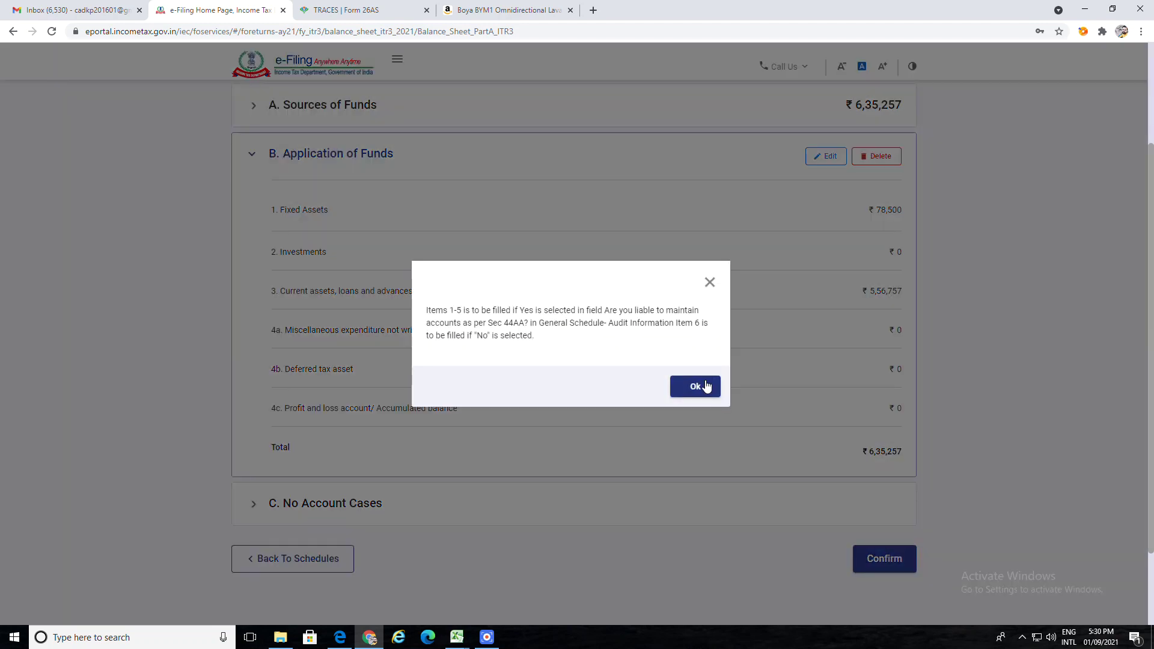
click(707, 386)
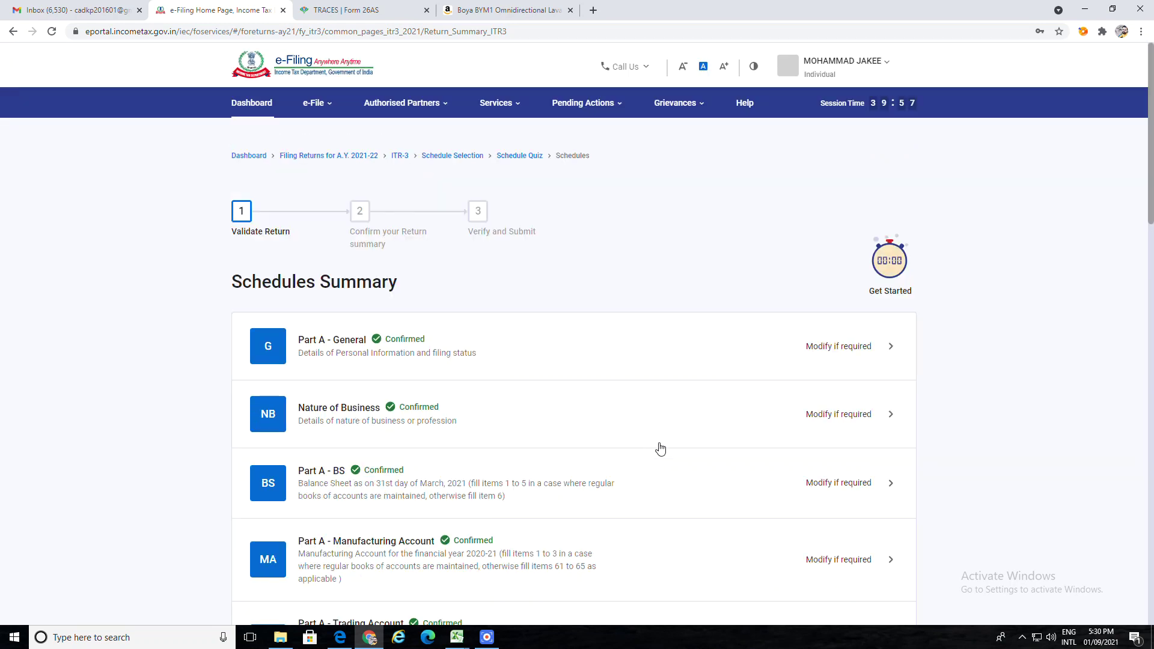
scroll(637, 430, down, 4)
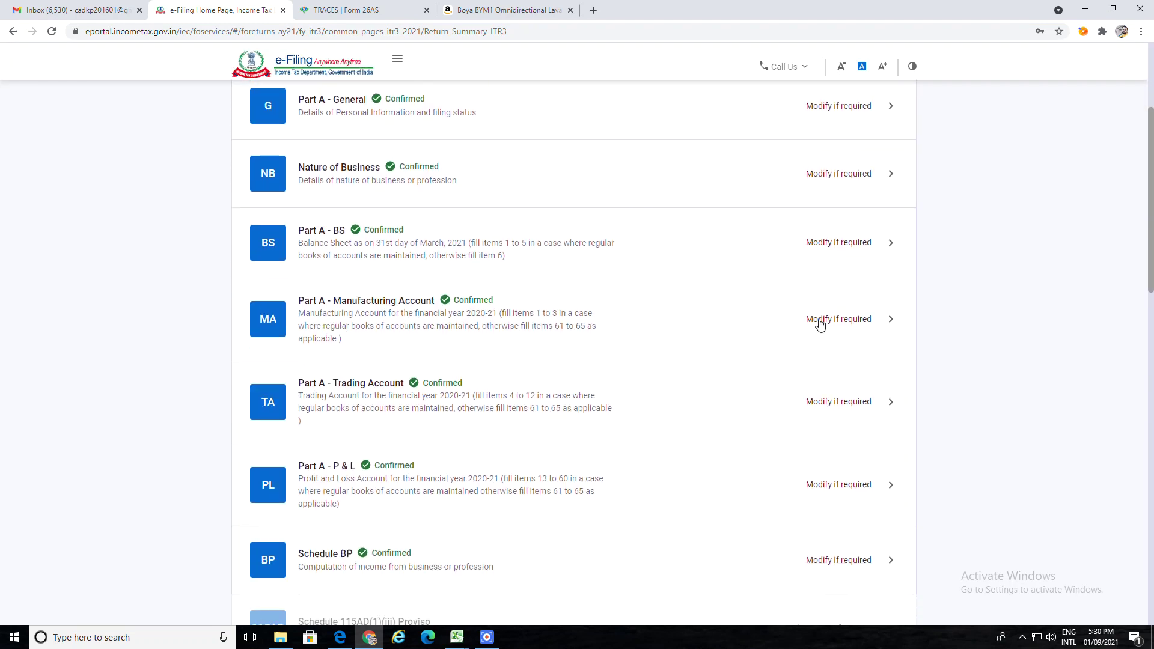
Open the Part A - P & L schedule and open its Presumptive Income section for editing
scroll(632, 337, down, 2)
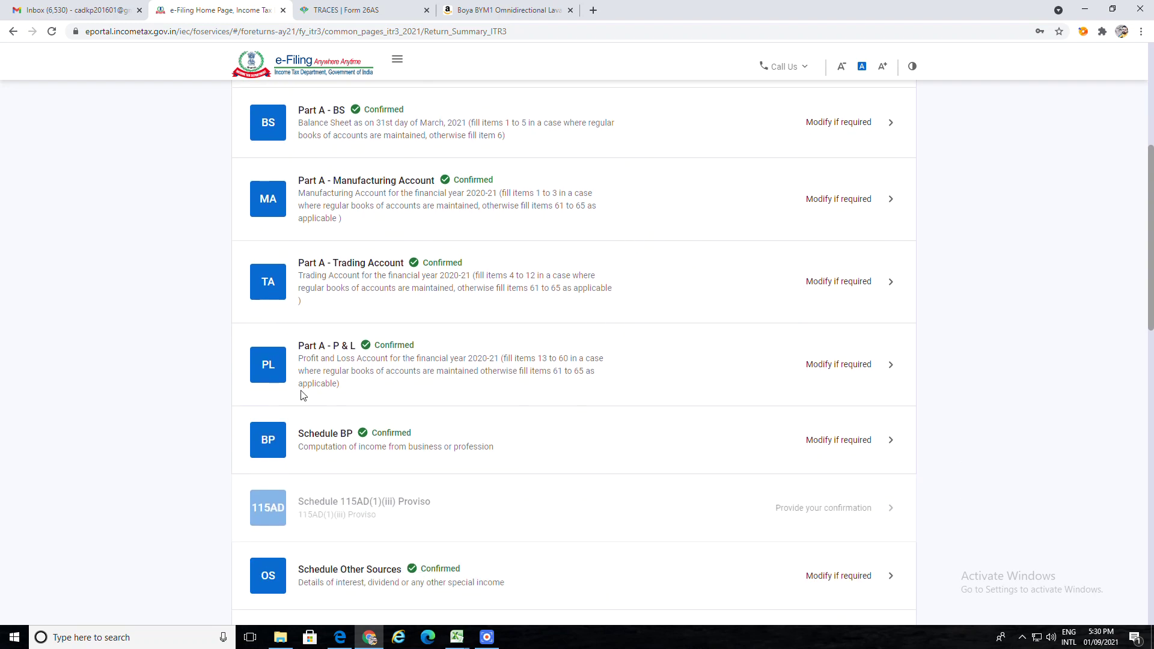
click(822, 367)
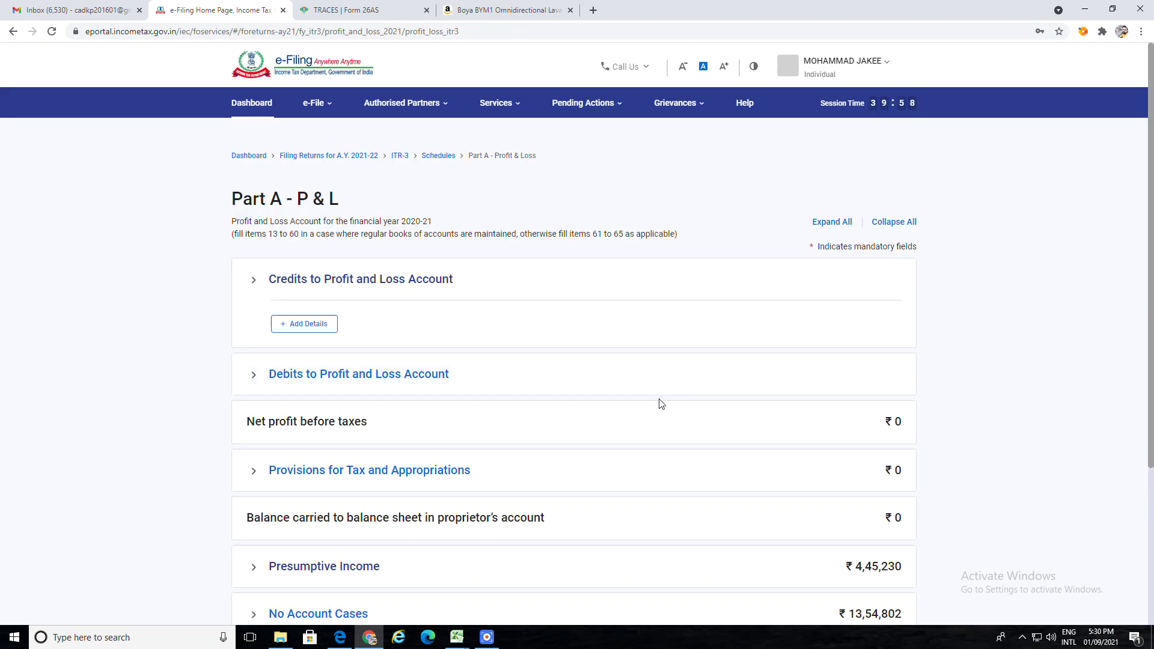
scroll(662, 404, down, 2)
scroll(620, 405, up, 2)
scroll(313, 329, down, 3)
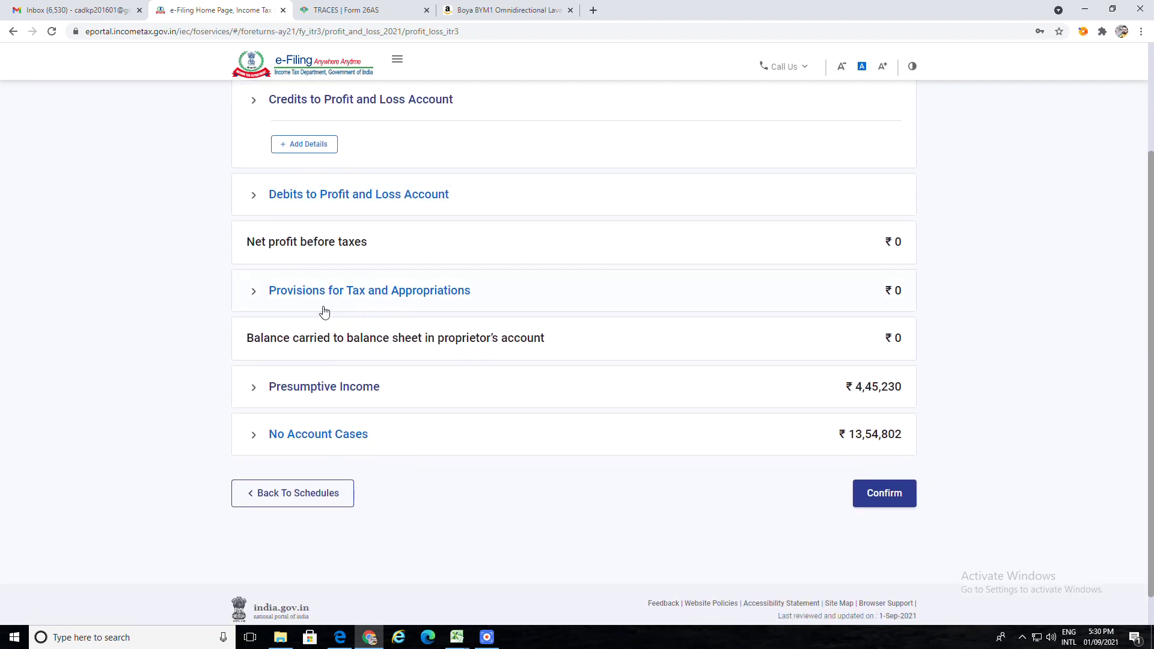
click(319, 389)
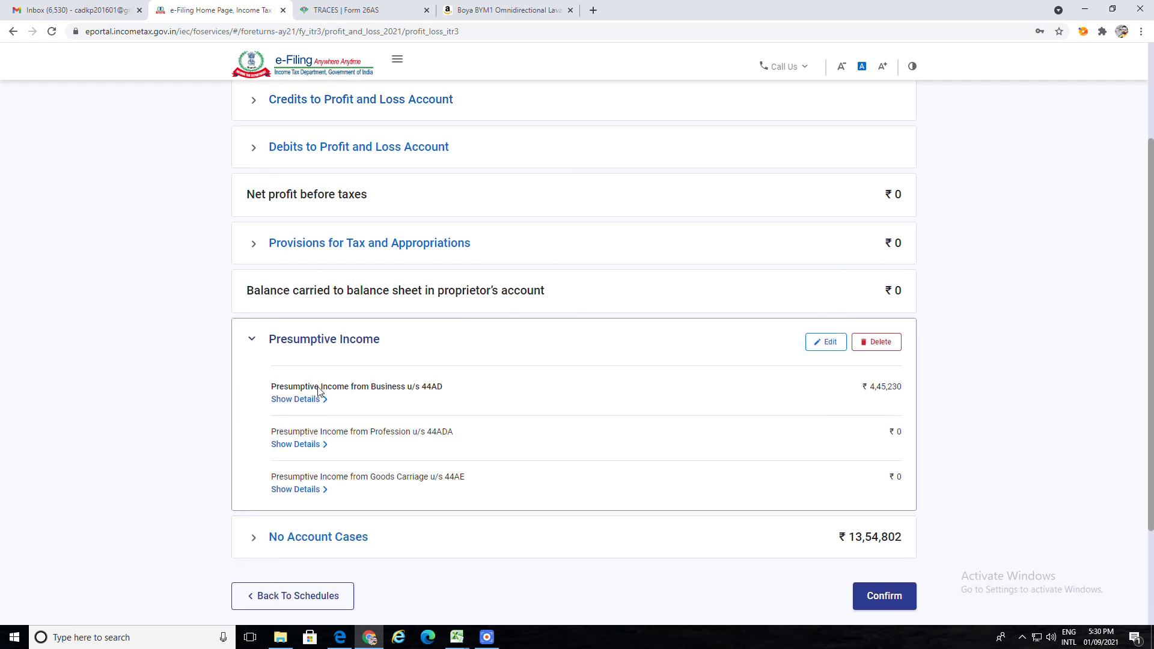
click(831, 347)
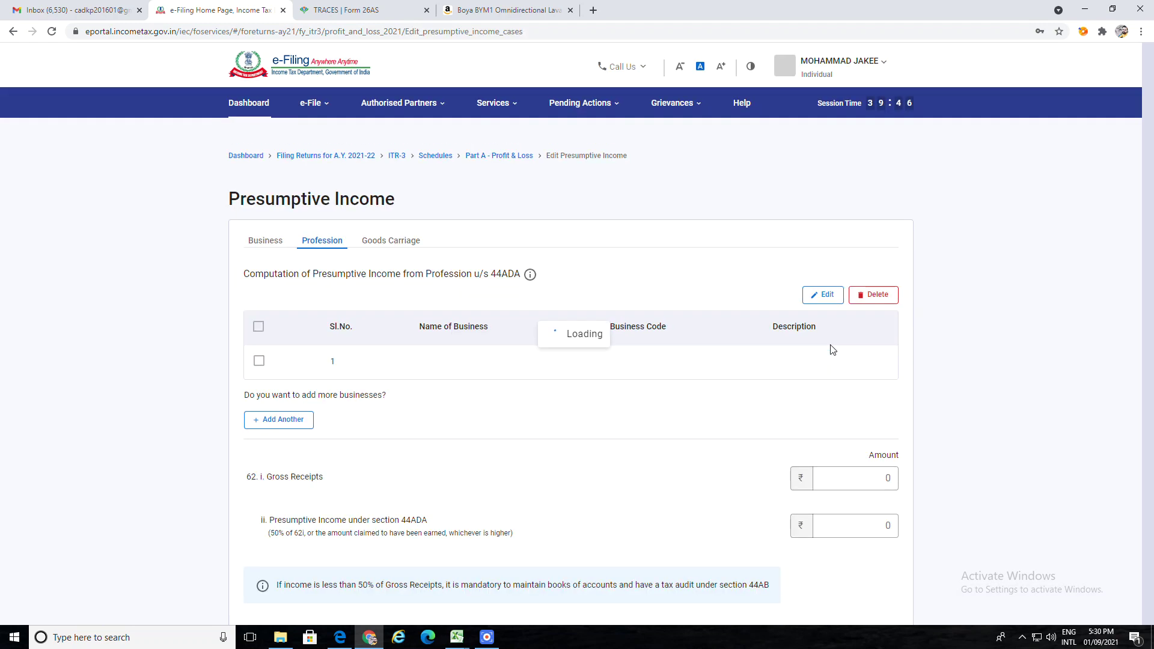
Review the section 44ADA profession fields and the section 44AD business turnover and presumptive income amounts
scroll(662, 448, down, 2)
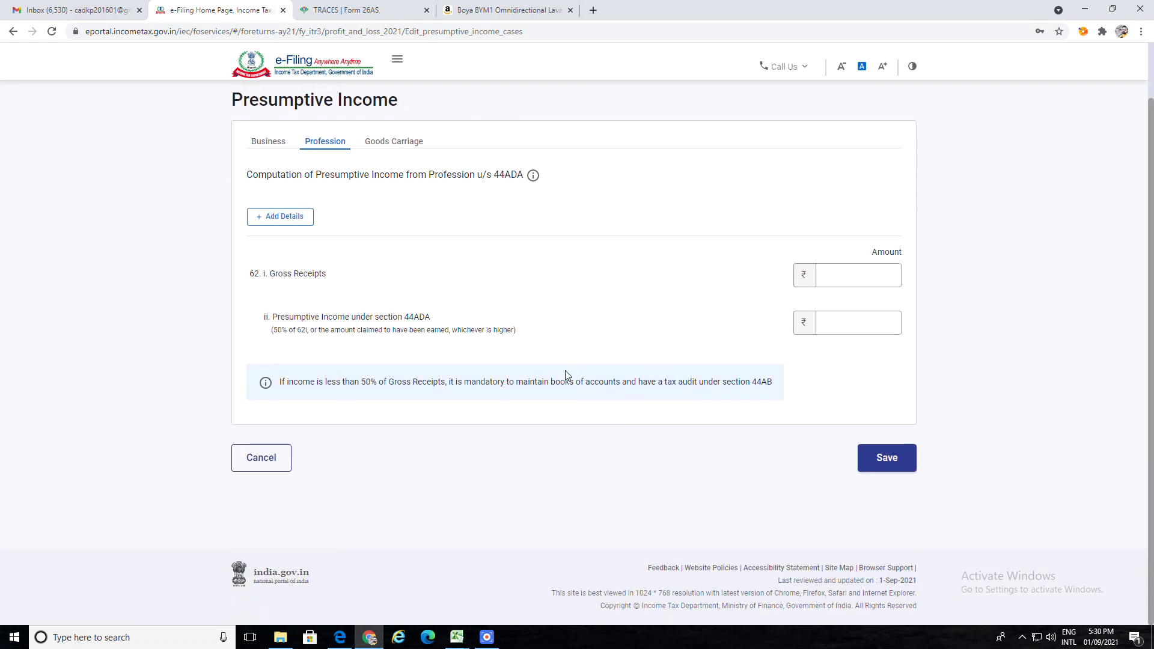
scroll(361, 283, up, 2)
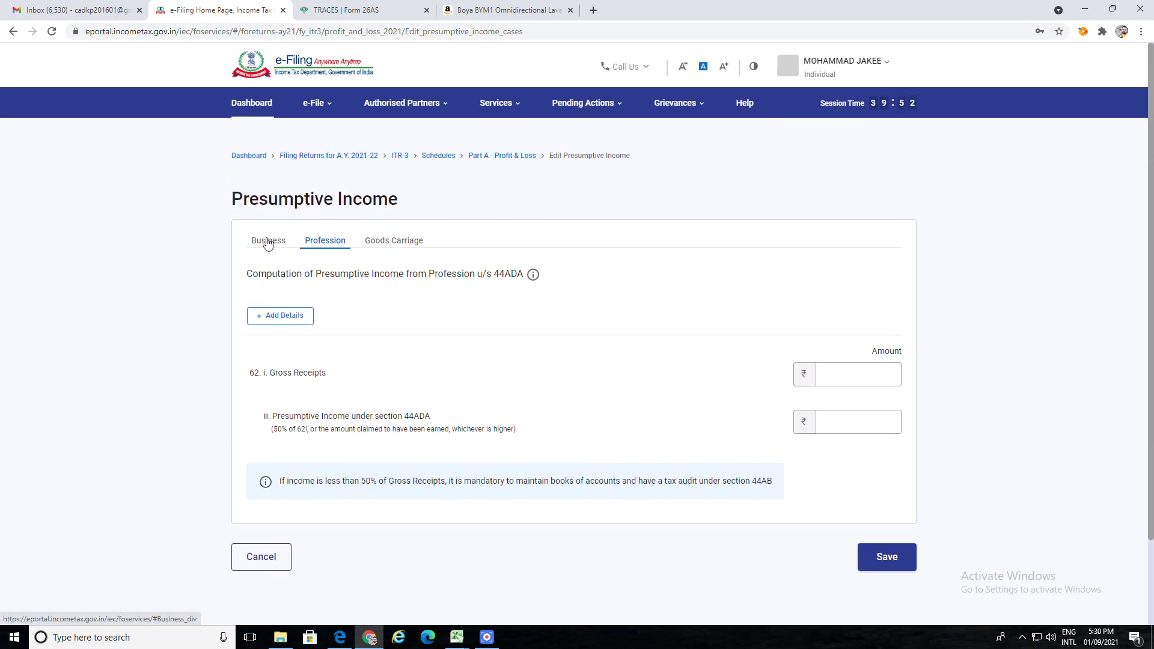
click(268, 241)
scroll(317, 288, down, 1)
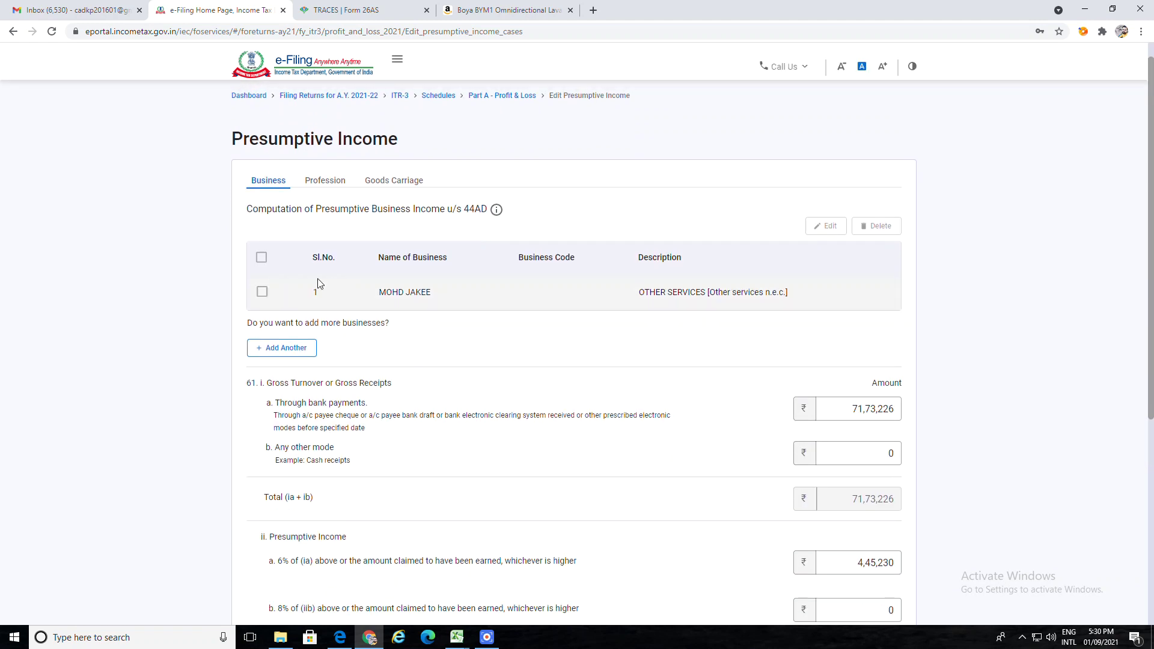
scroll(621, 395, down, 2)
Switch to the balance sheet and P&L workbook in Excel and check the turnover figure in F17 on the P&L sheet
key(alt+Tab)
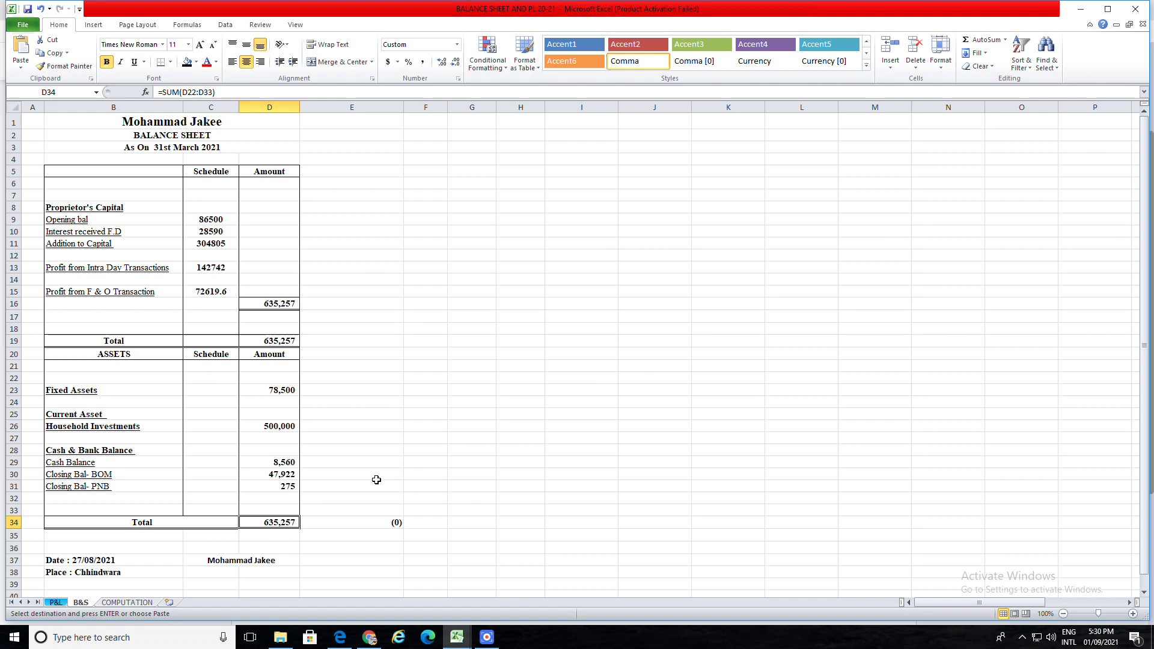
click(56, 602)
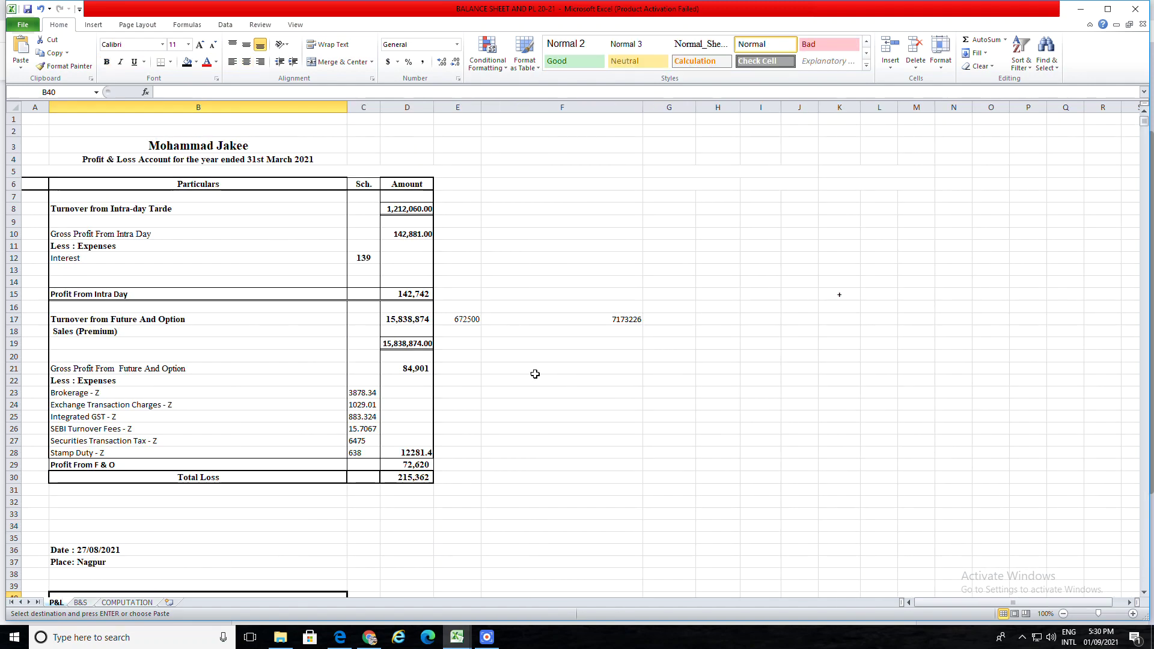
click(556, 320)
Return to the e-Filing portal in Chrome and save the Presumptive Income details
key(alt+Tab)
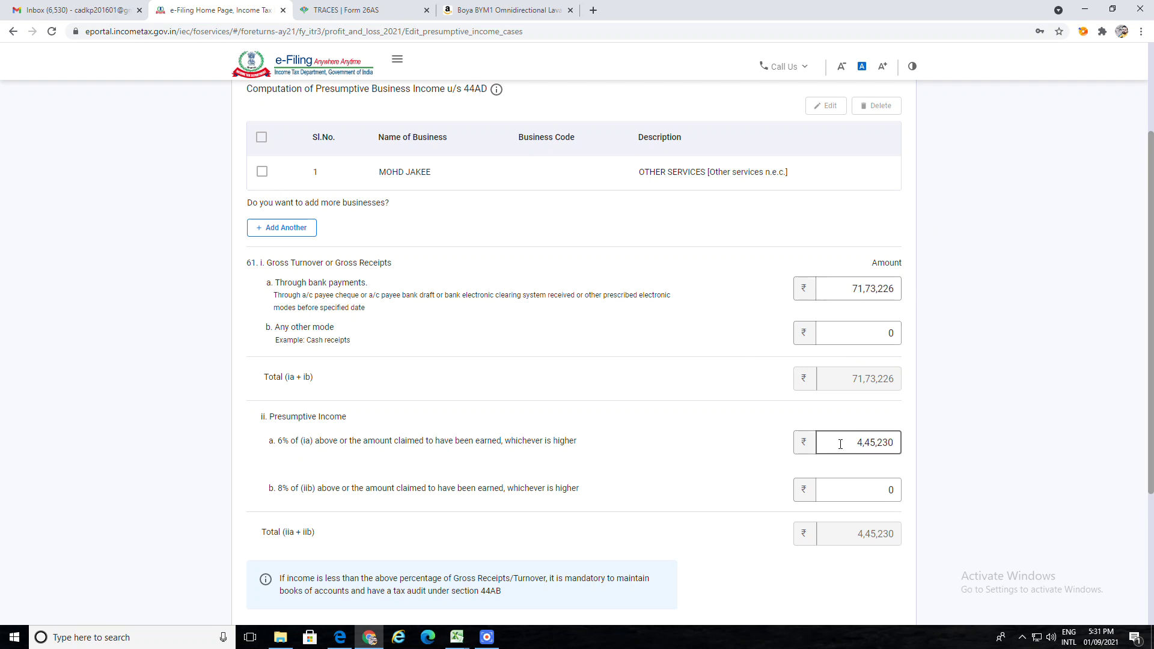
scroll(781, 451, down, 3)
click(887, 488)
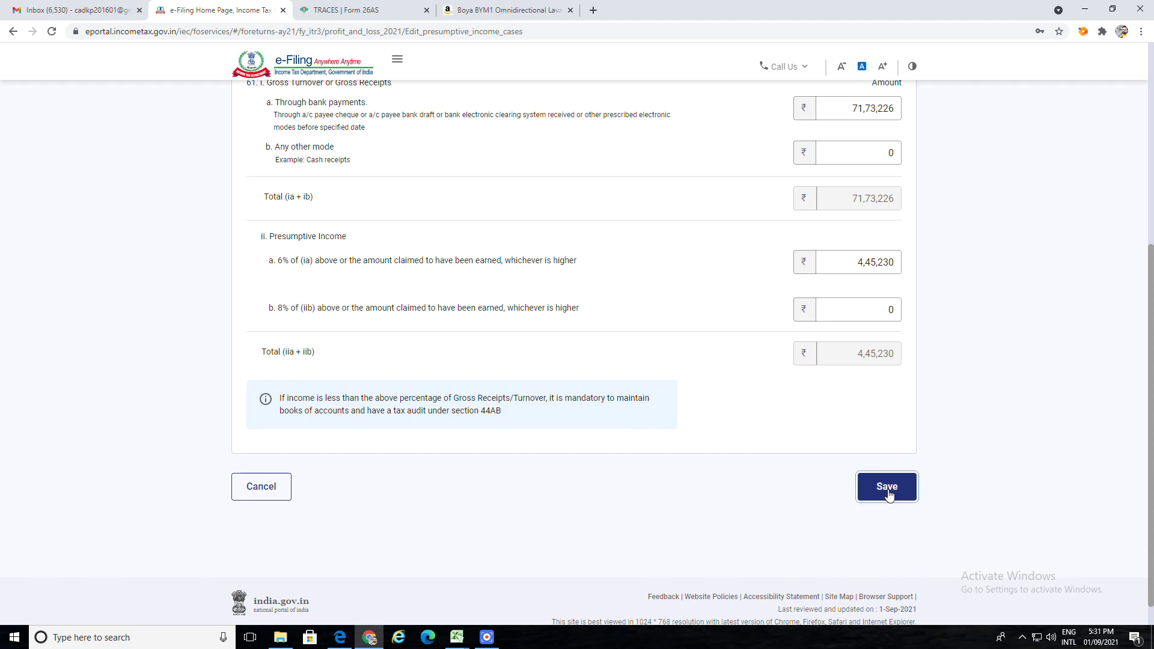
Open No Account Cases in Part A - P & L for editing and bring up the Speculative Activity turnover and profit fields
scroll(555, 455, down, 2)
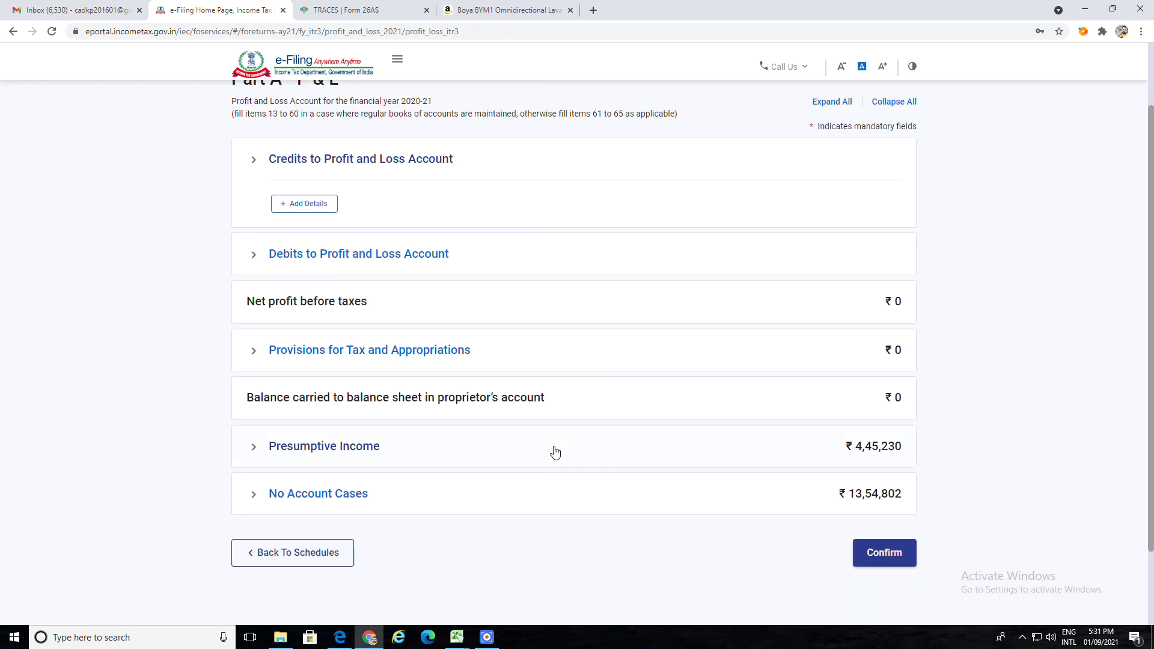
scroll(555, 452, down, 1)
click(325, 440)
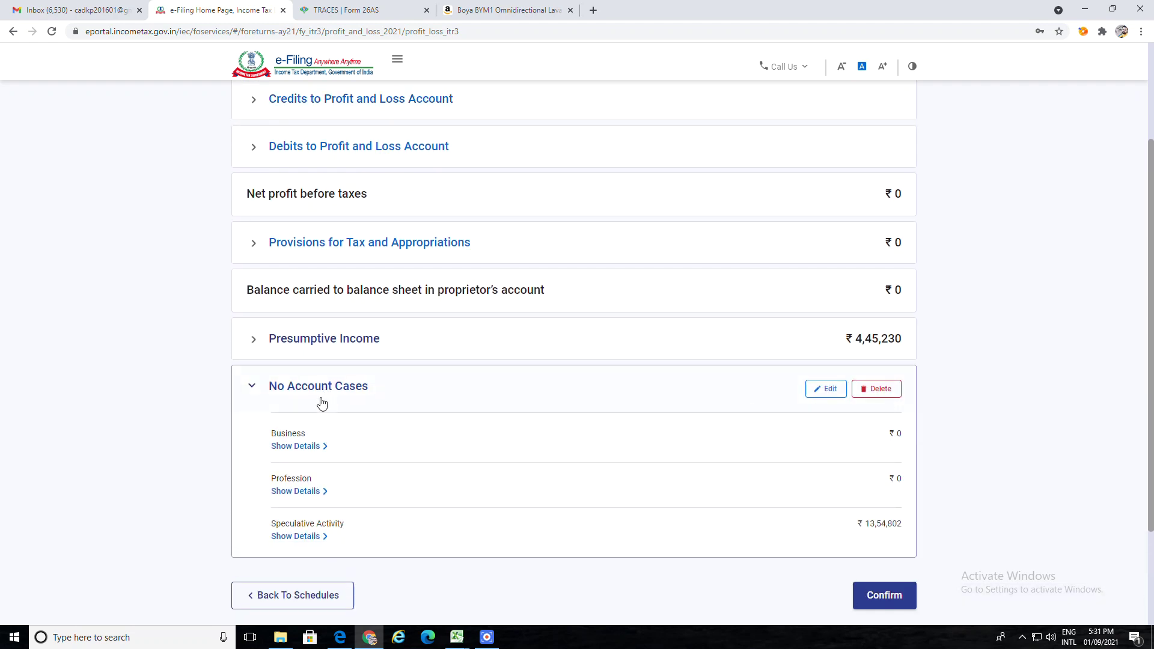
click(824, 394)
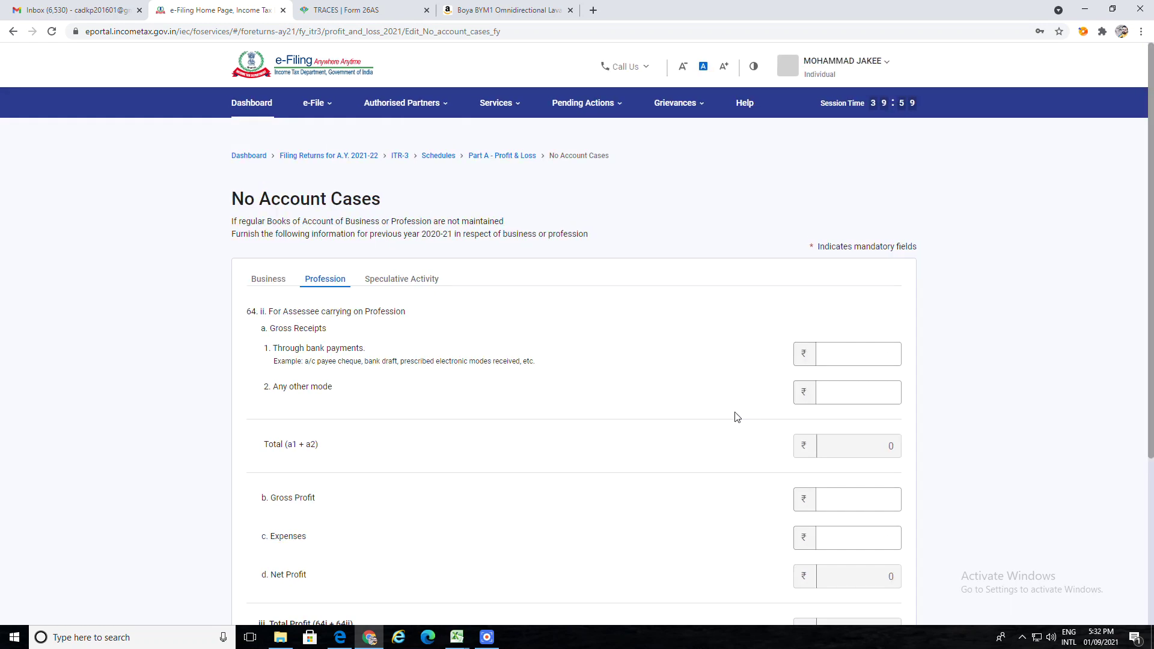
scroll(402, 386, down, 3)
scroll(336, 312, up, 3)
click(402, 281)
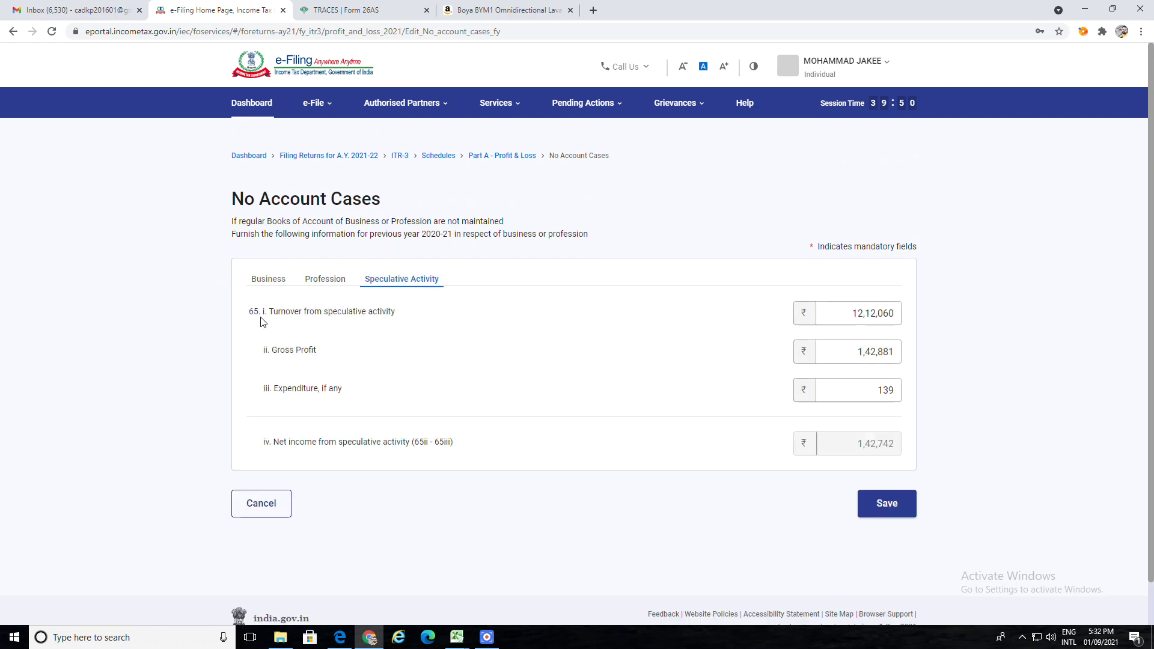
double_click(818, 313)
Switch to the Excel P&L sheet and check the intra-day turnover, gross profit, net profit and the combined total
key(alt+Tab)
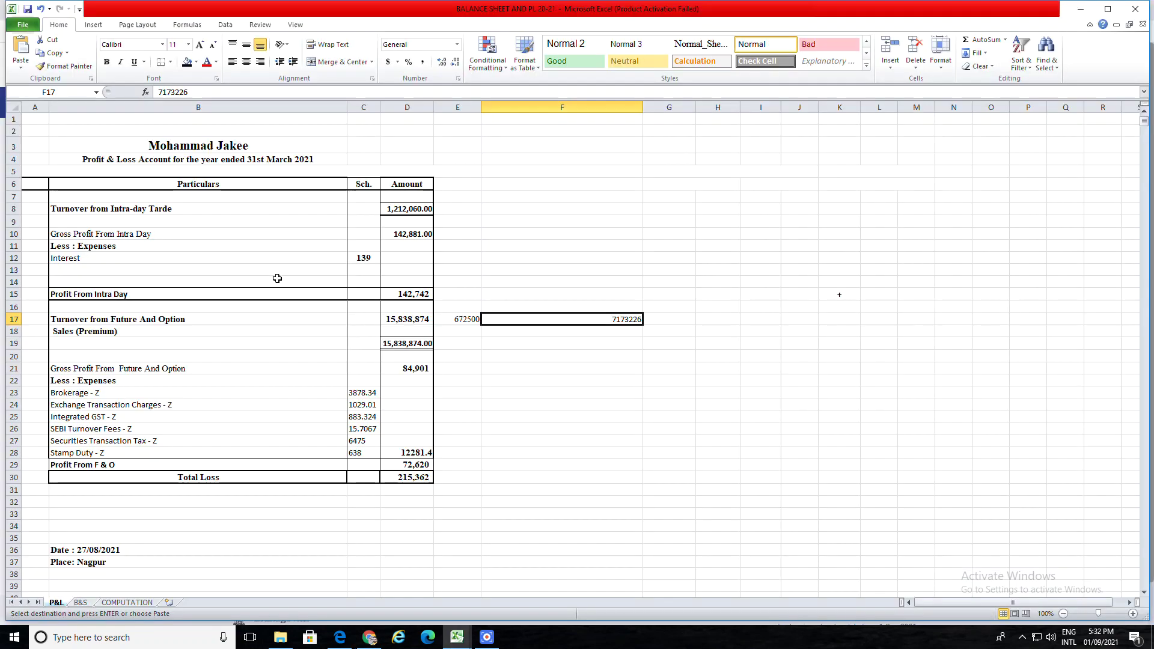
click(407, 209)
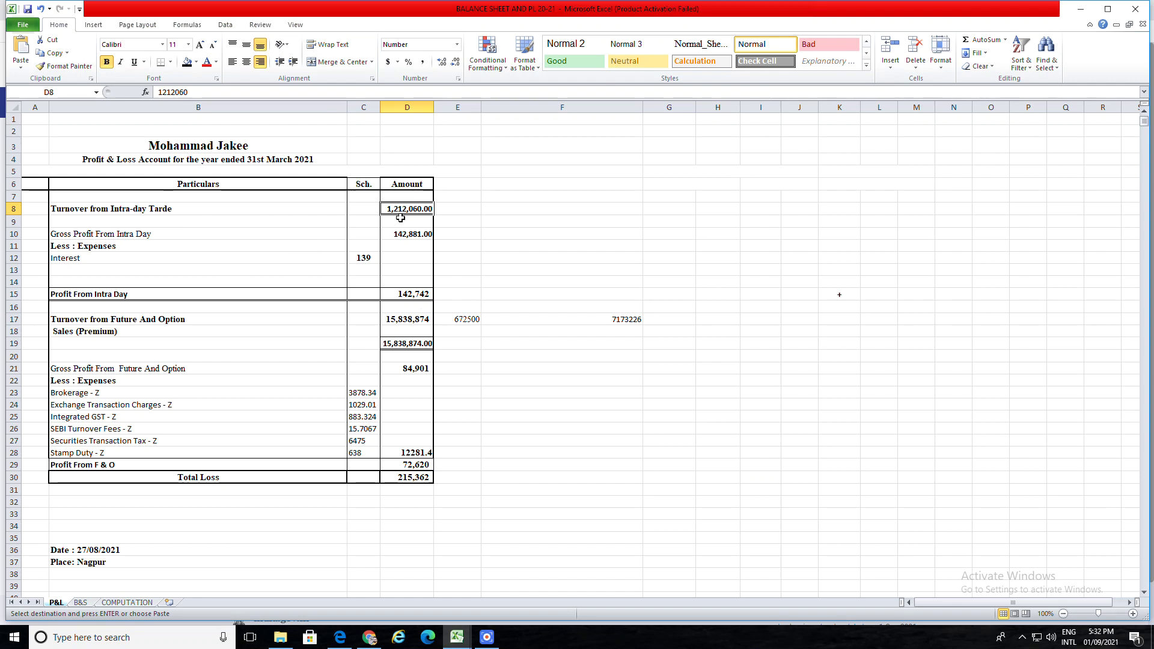
click(412, 234)
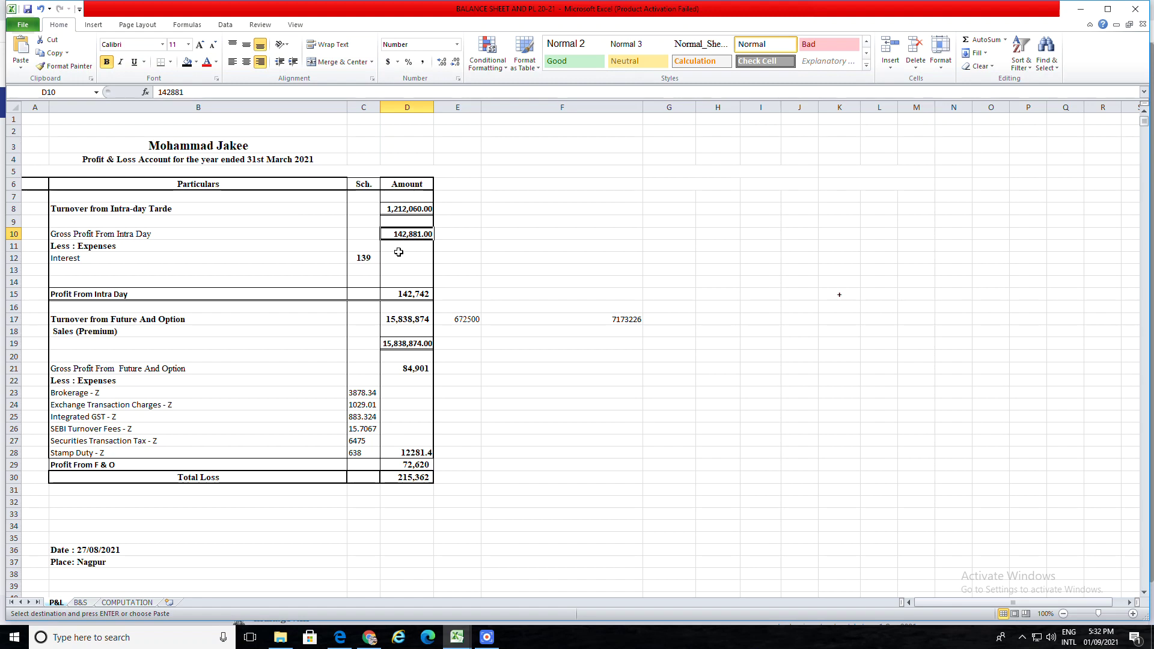
click(412, 294)
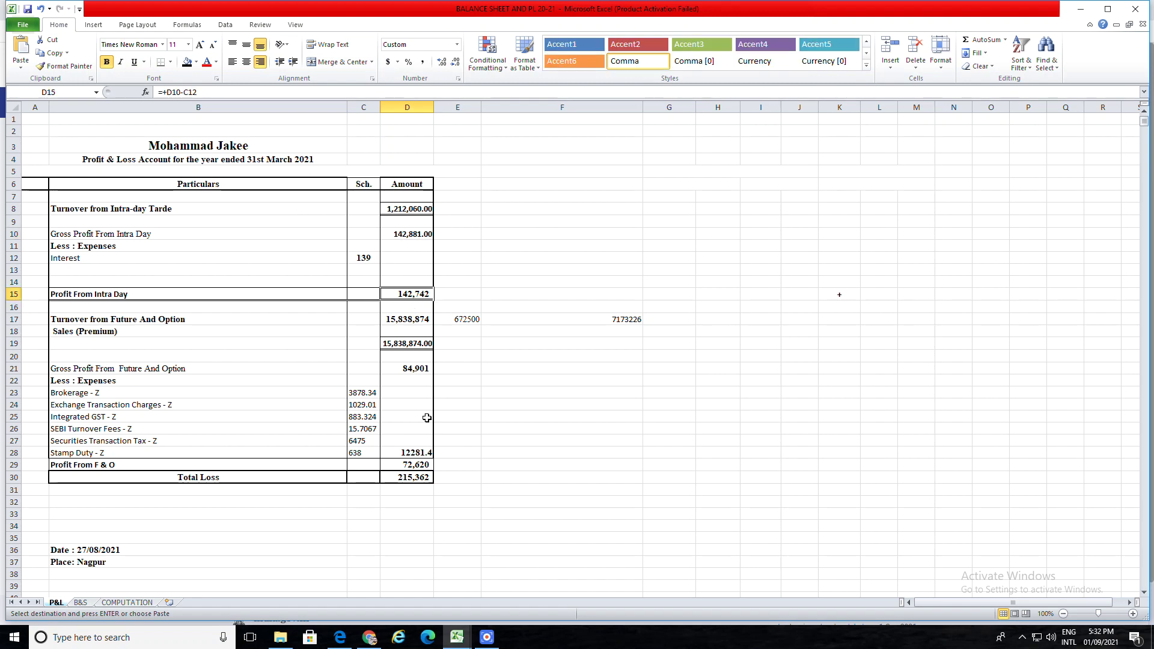
click(412, 479)
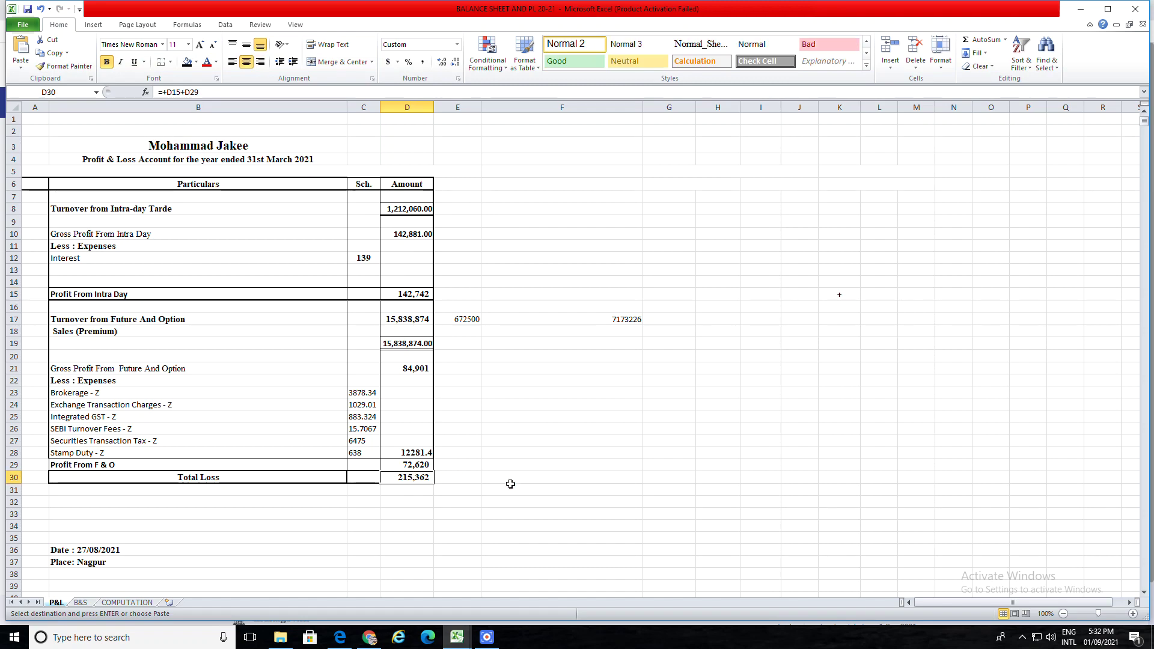
click(400, 293)
Return to the e-Filing portal in Chrome, save the Speculative Activity details, and confirm the Part A - P & L schedule
key(alt+Tab)
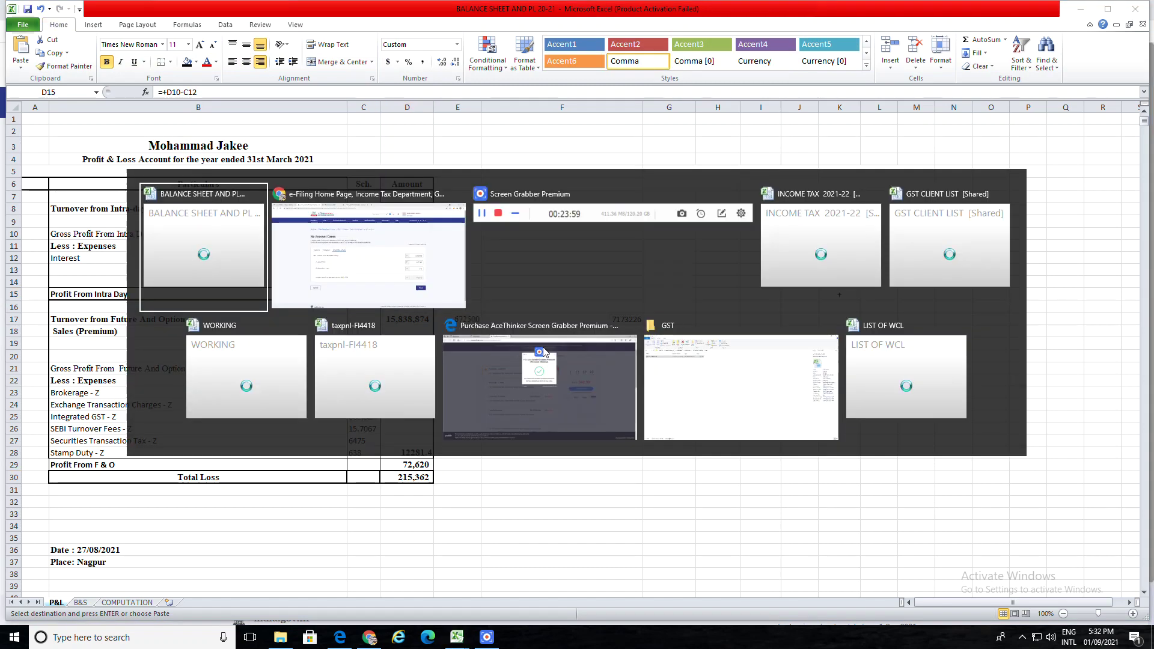
key(alt+Tab)
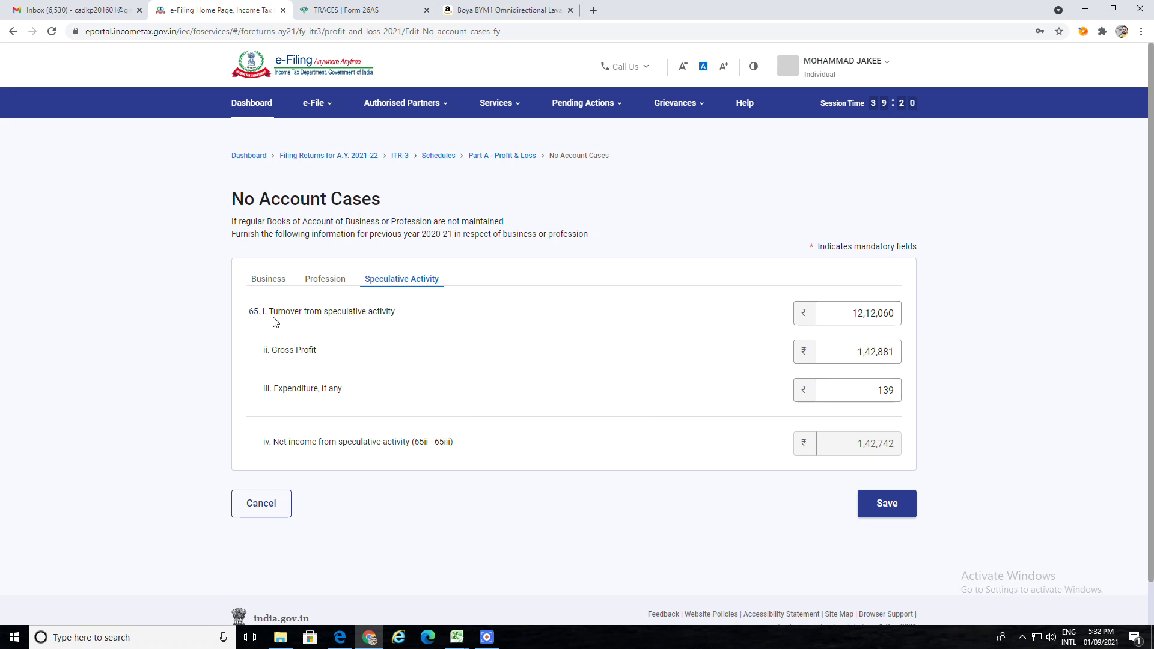
click(850, 313)
click(886, 504)
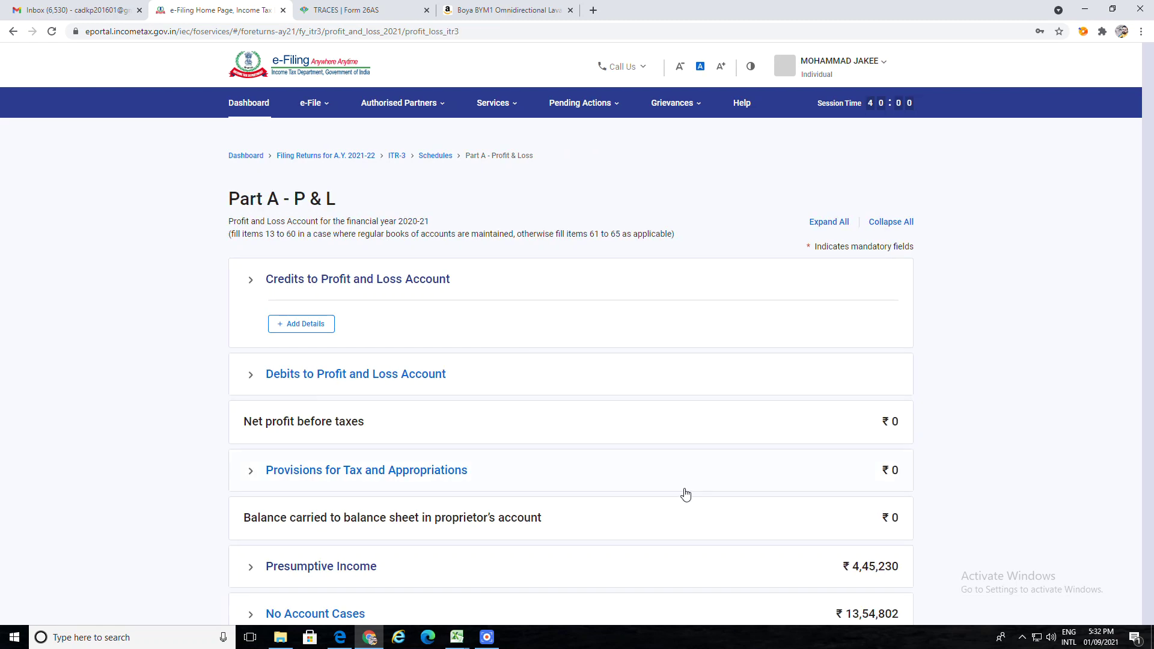
scroll(685, 495, down, 2)
scroll(686, 495, down, 2)
click(882, 457)
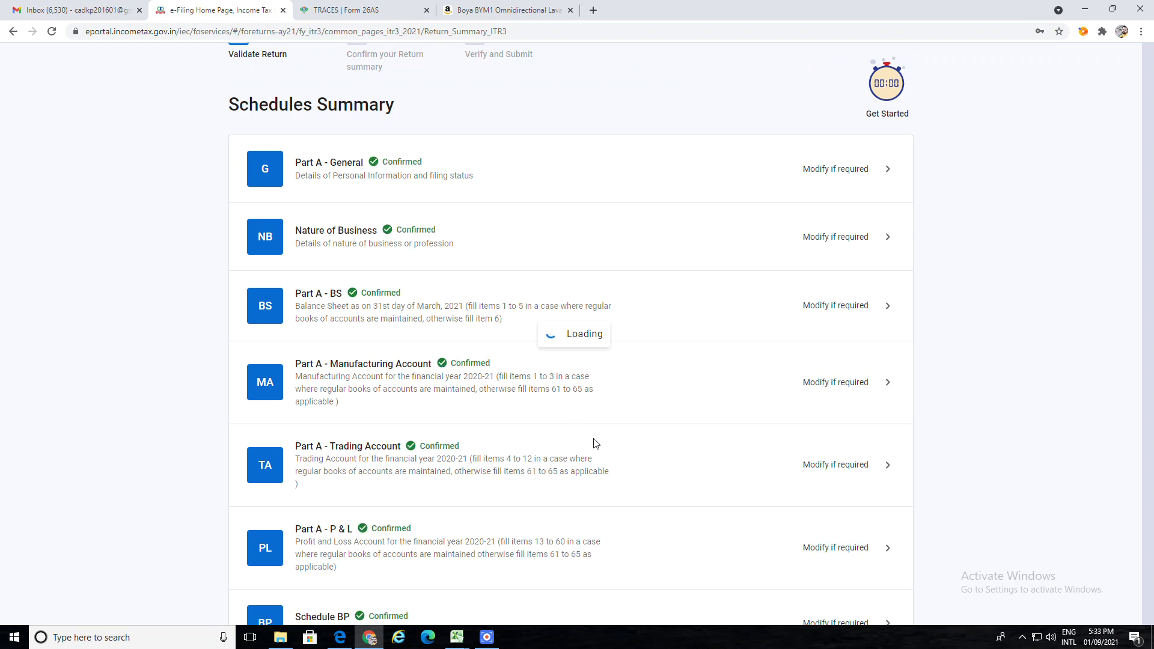
Open Schedule BP, review the business and speculative income amounts, and confirm the schedule
scroll(592, 443, down, 5)
scroll(514, 451, down, 1)
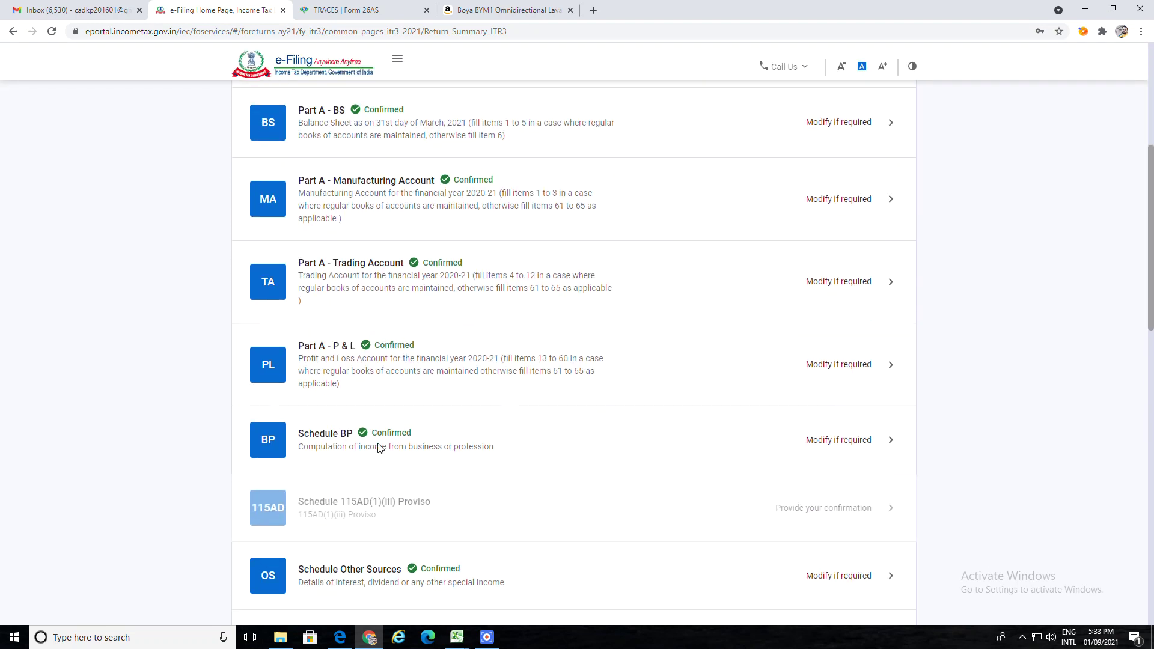
click(819, 441)
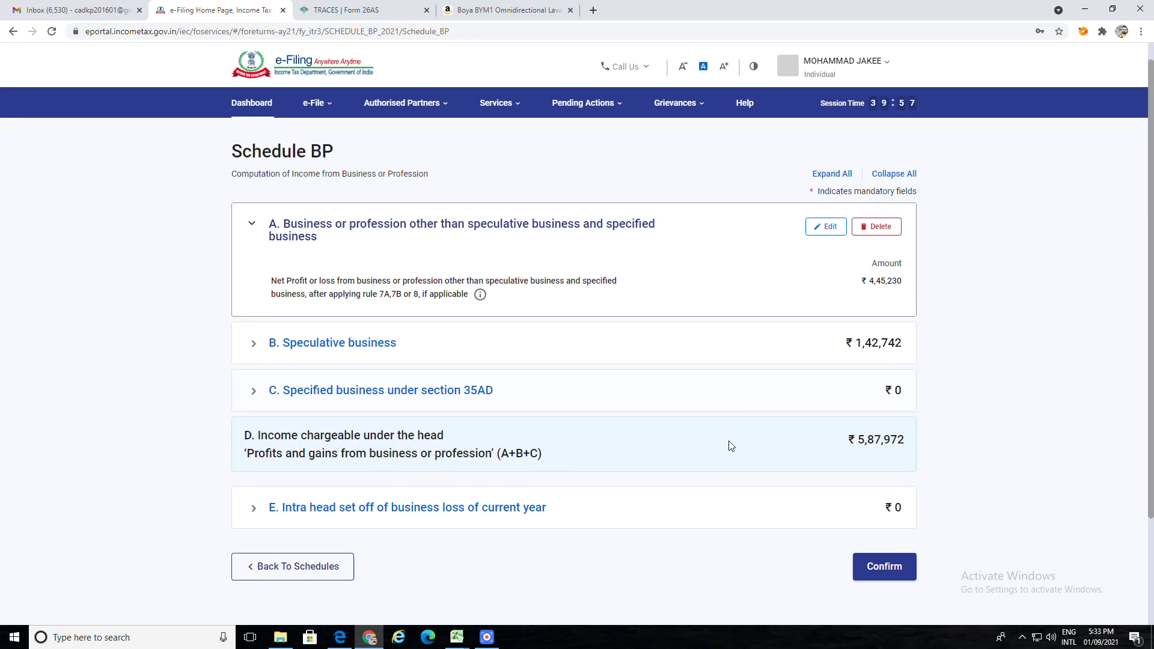
scroll(727, 445, down, 2)
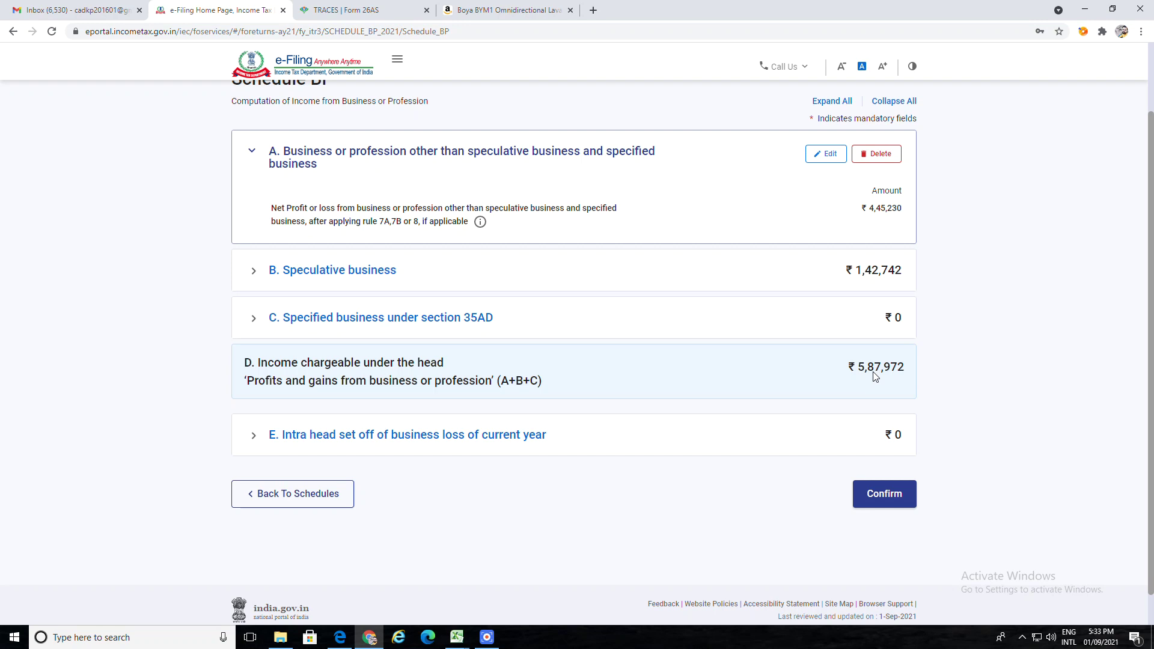
click(884, 493)
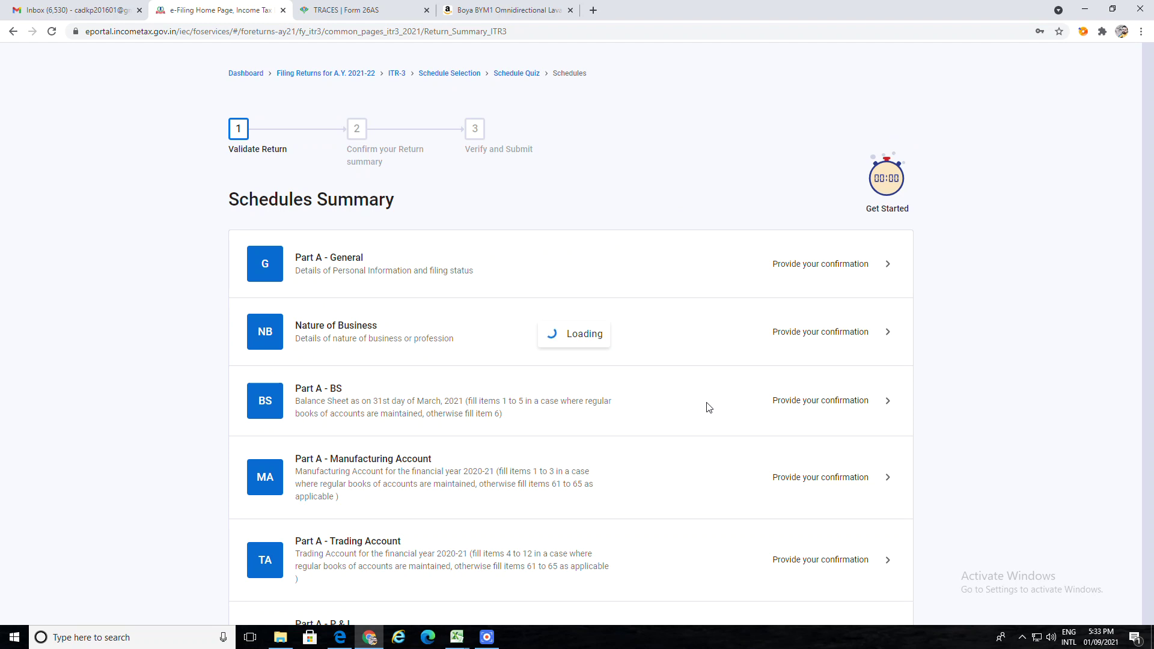
Open Schedule Other Sources and start a gross income entry at normal rates with the nature of income "b. Interest, Gross"
scroll(709, 407, down, 8)
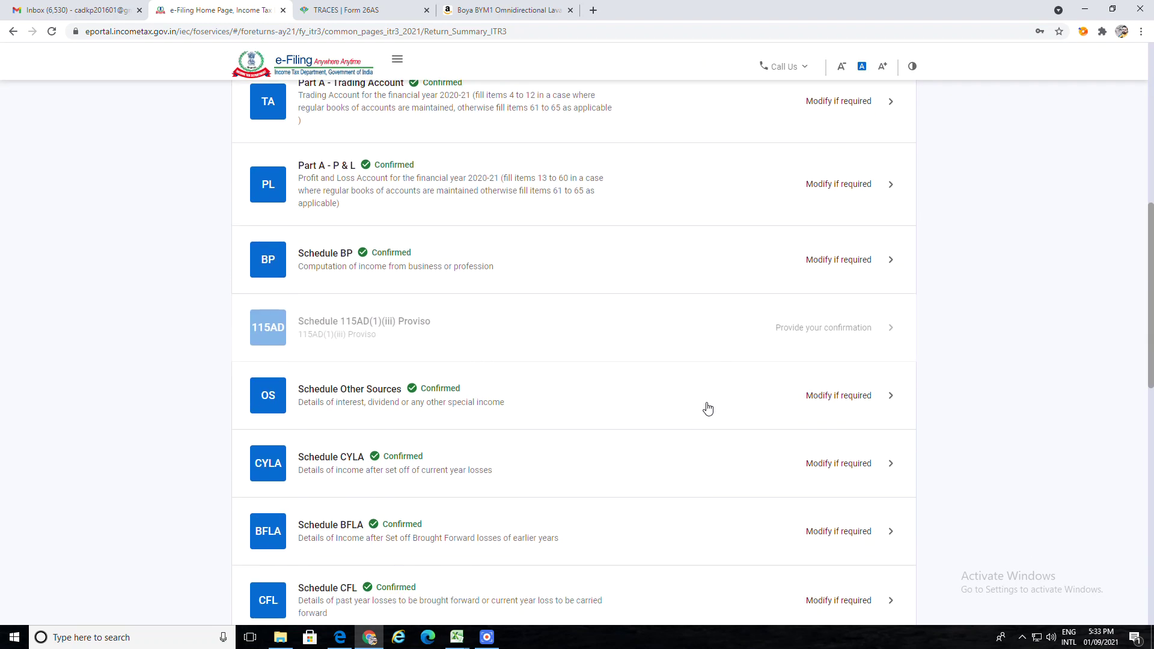
click(838, 399)
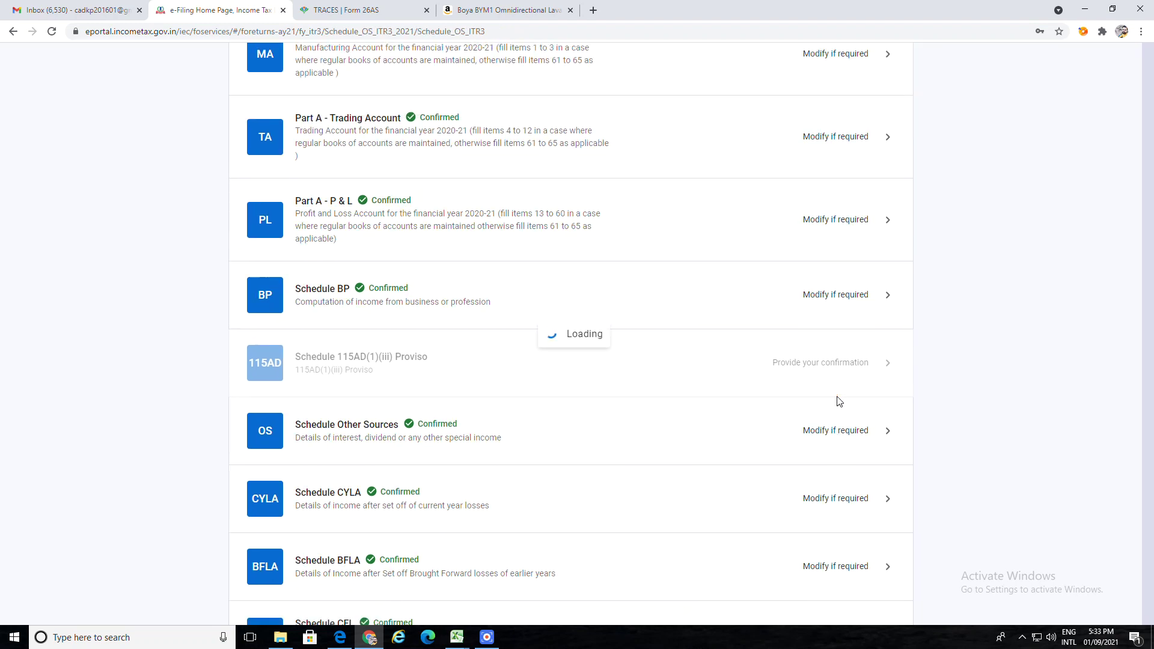
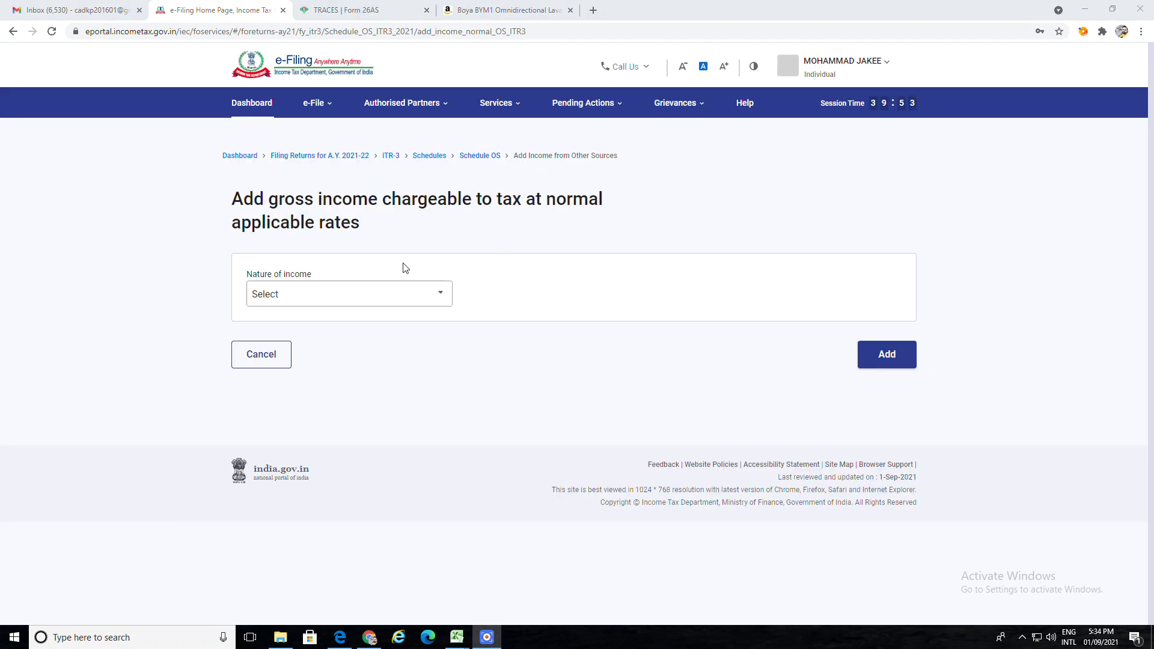
click(397, 300)
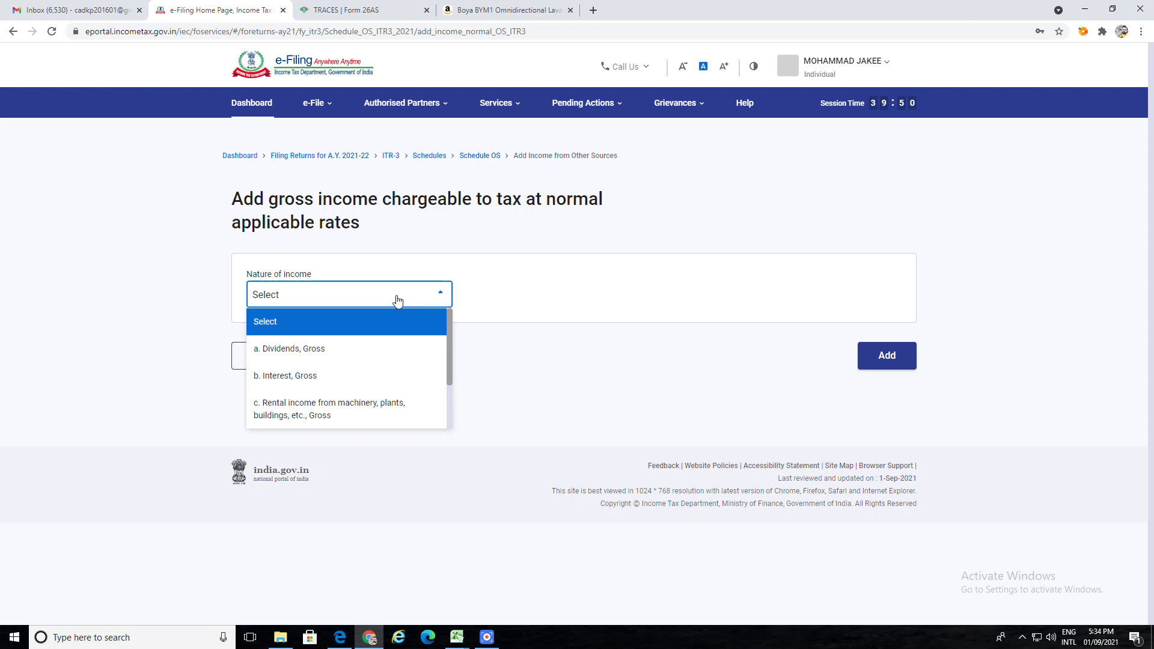
click(363, 378)
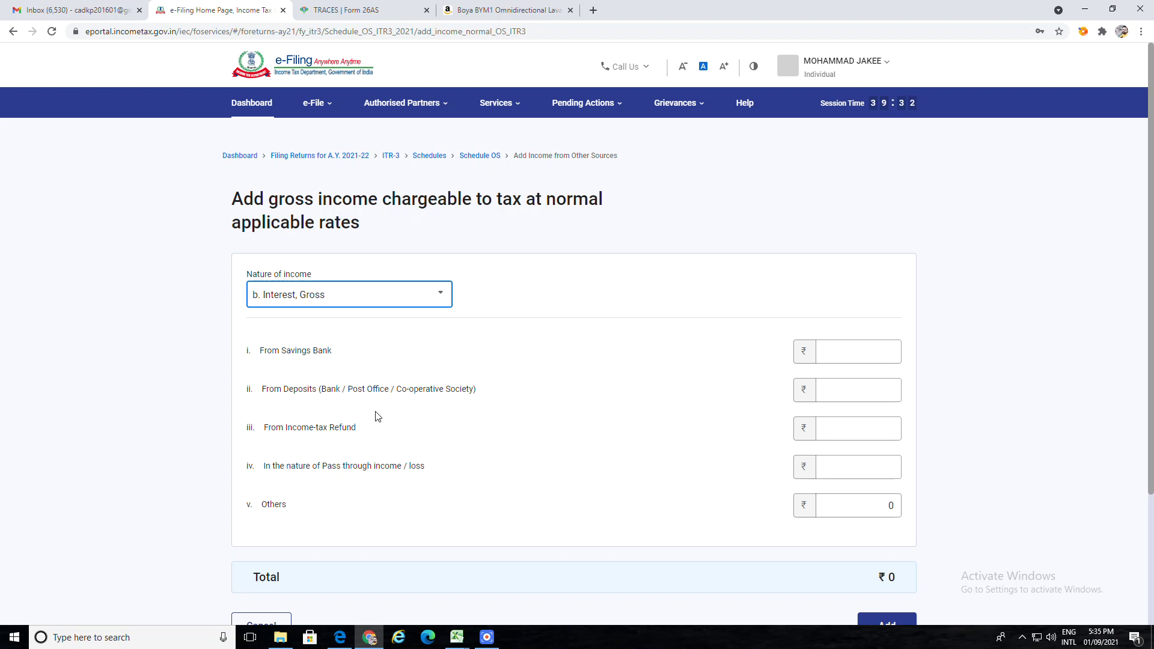
Check the bank interest in Form 26AS, add 28590 as interest from deposits, and confirm Schedule Other Sources
click(862, 392)
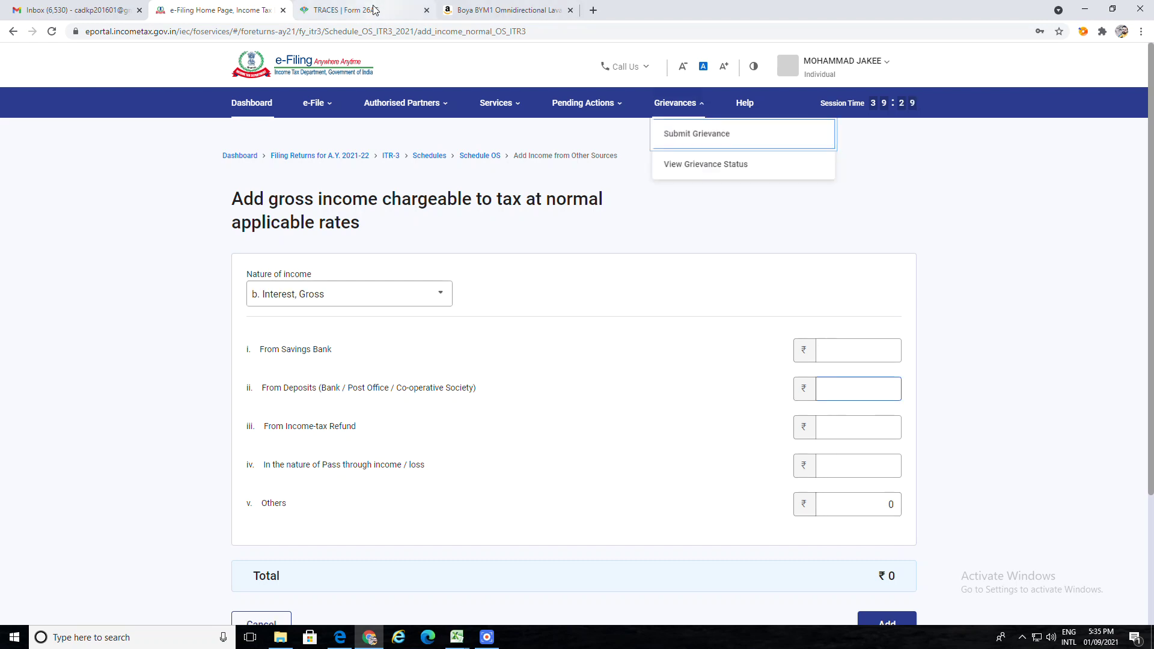
click(376, 10)
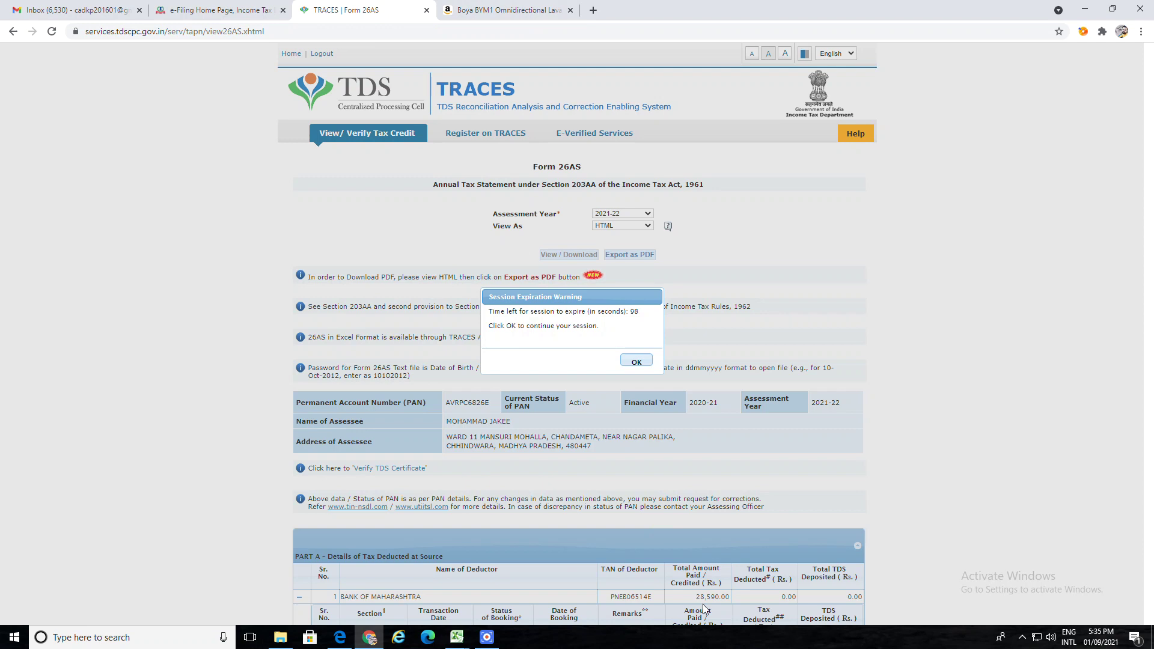
click(217, 10)
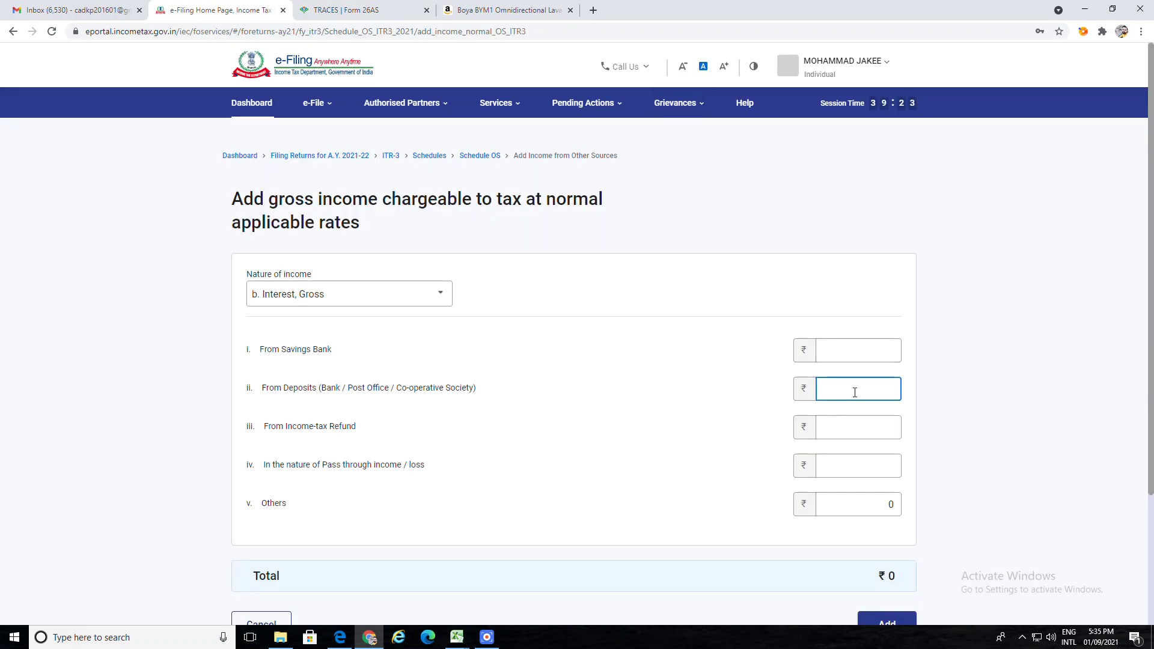
text(28590)
scroll(685, 442, down, 3)
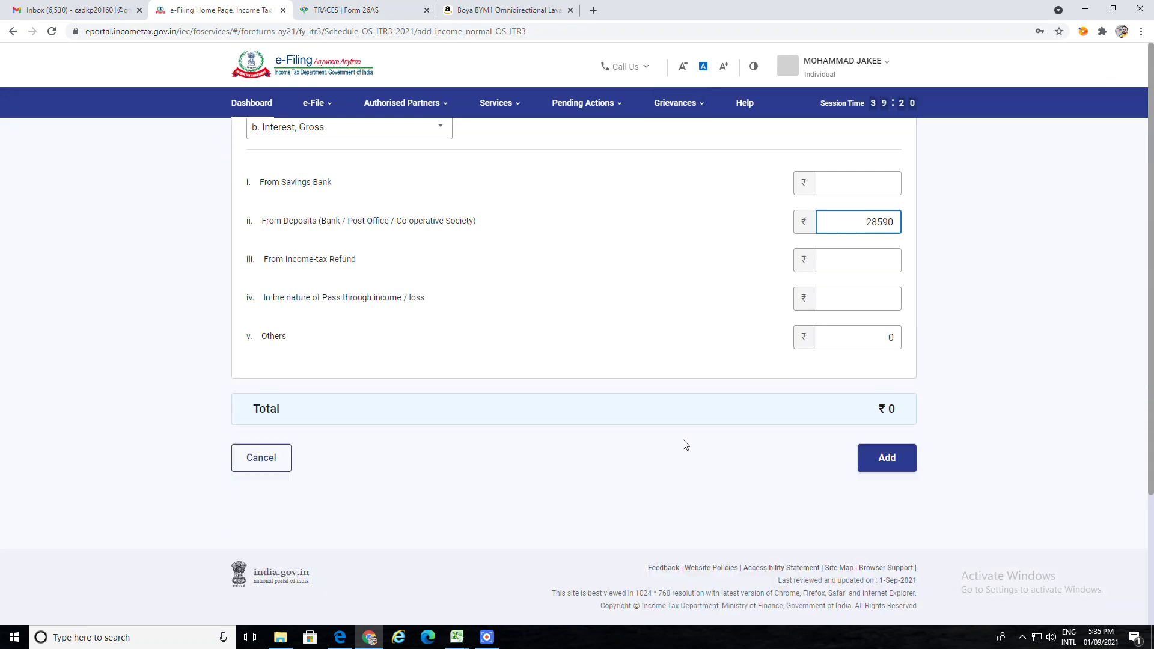
click(890, 457)
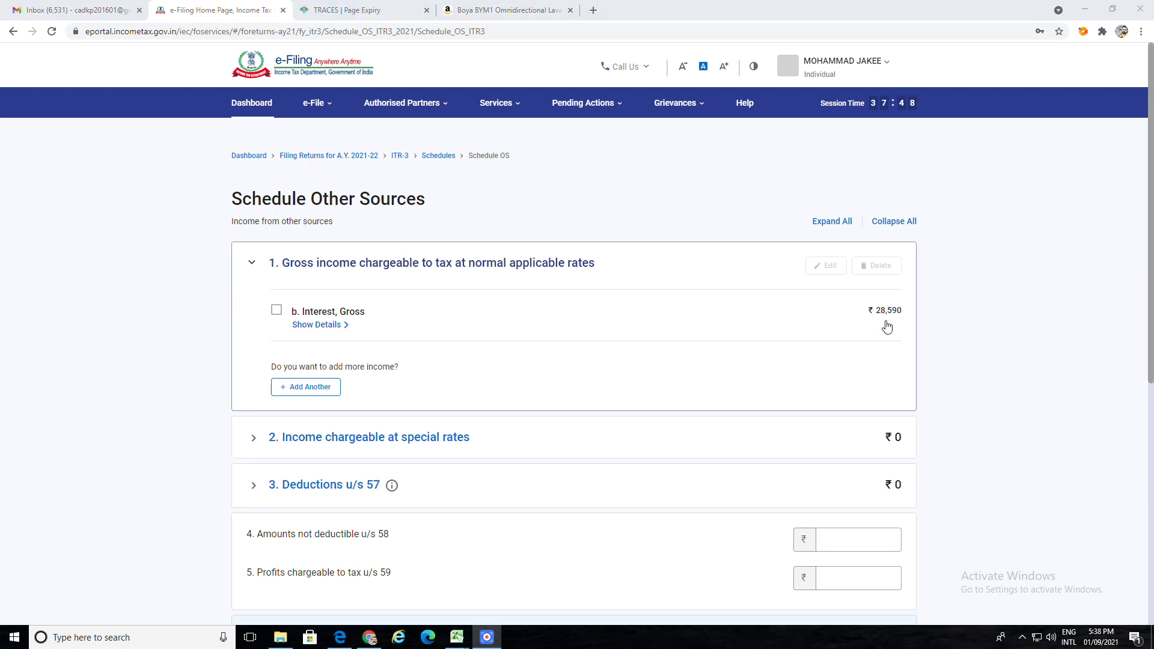
scroll(792, 380, down, 7)
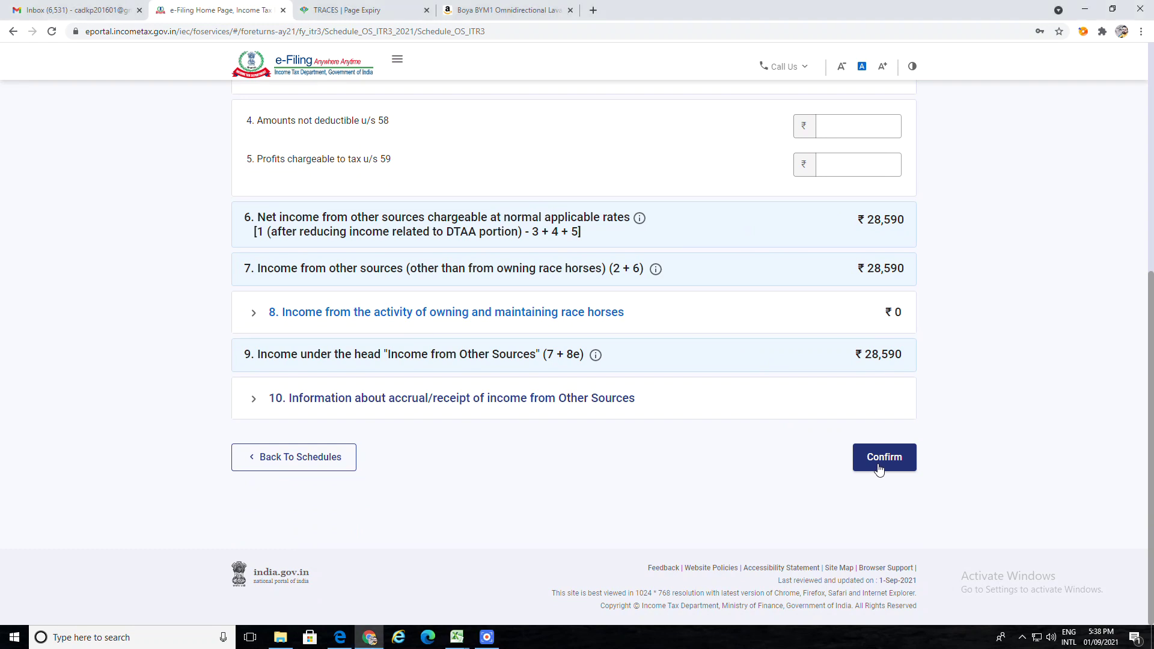
click(879, 467)
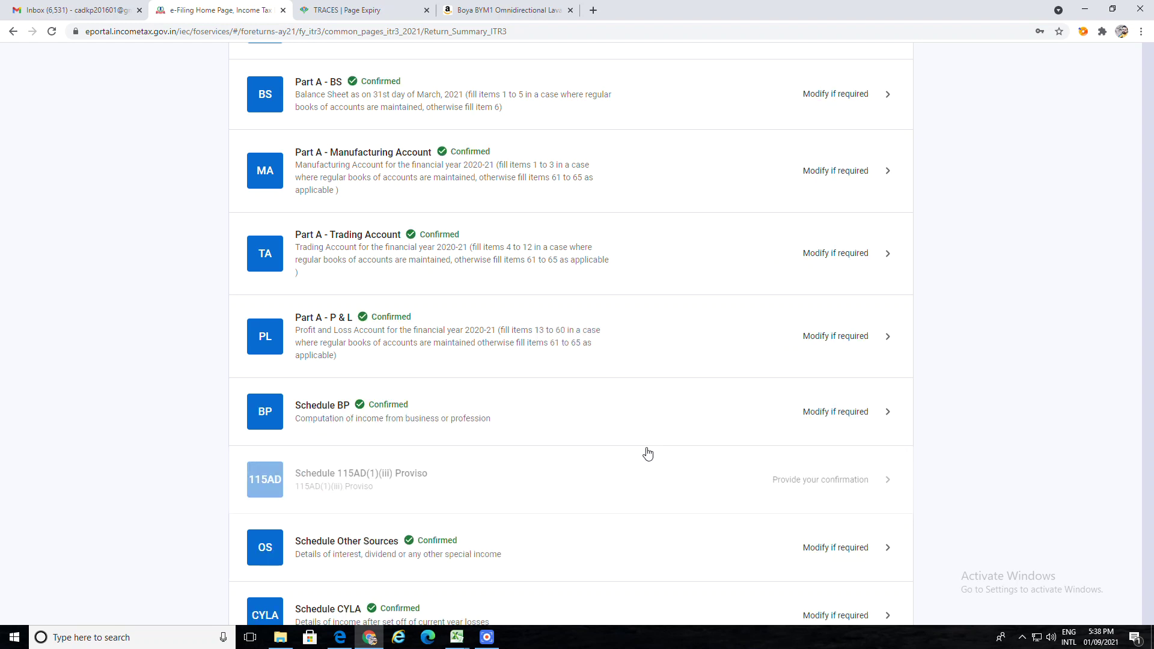
Open Schedule CYLA, review the current year income and loss set-off rows, and confirm the schedule
scroll(646, 450, down, 5)
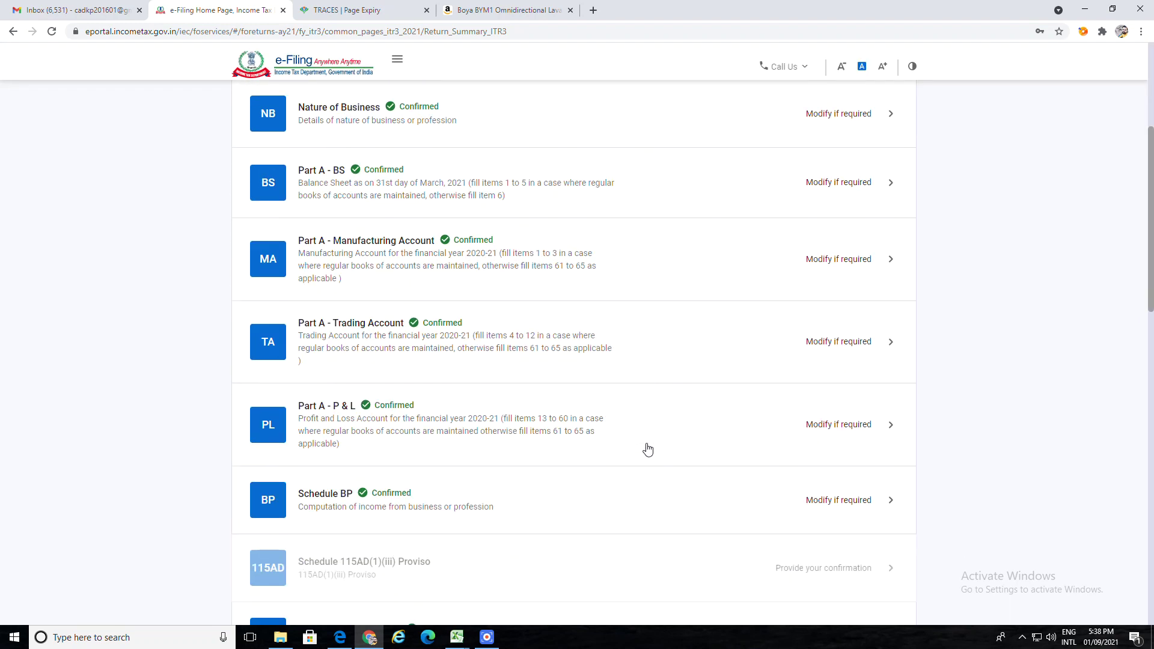
scroll(647, 448, down, 4)
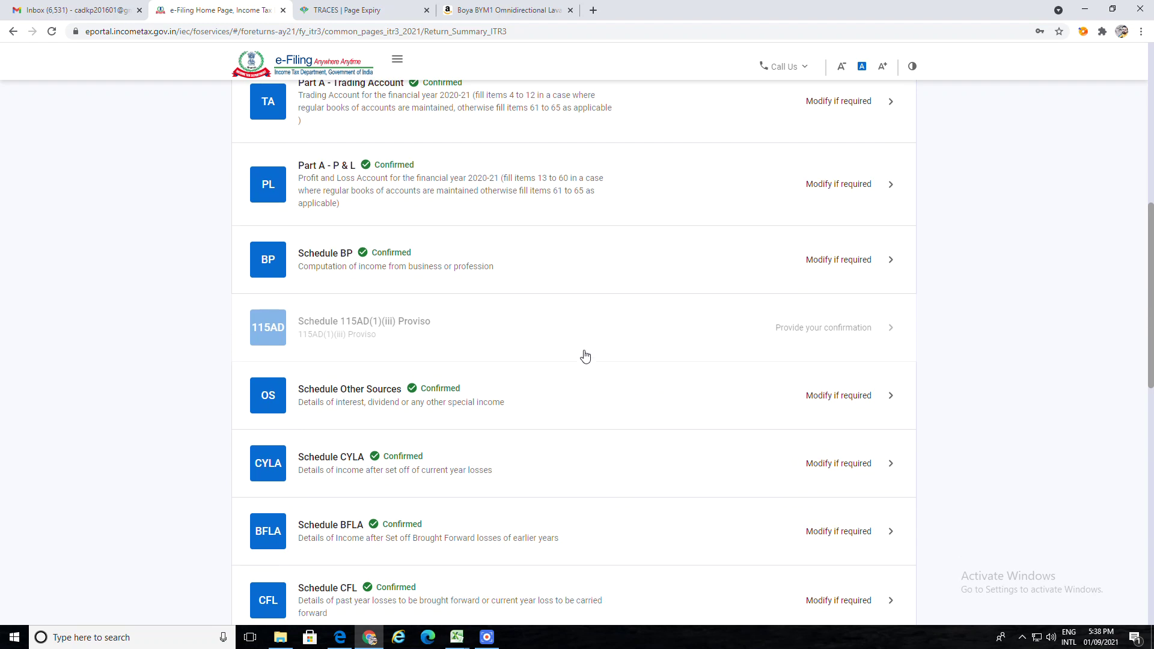
scroll(476, 412, down, 2)
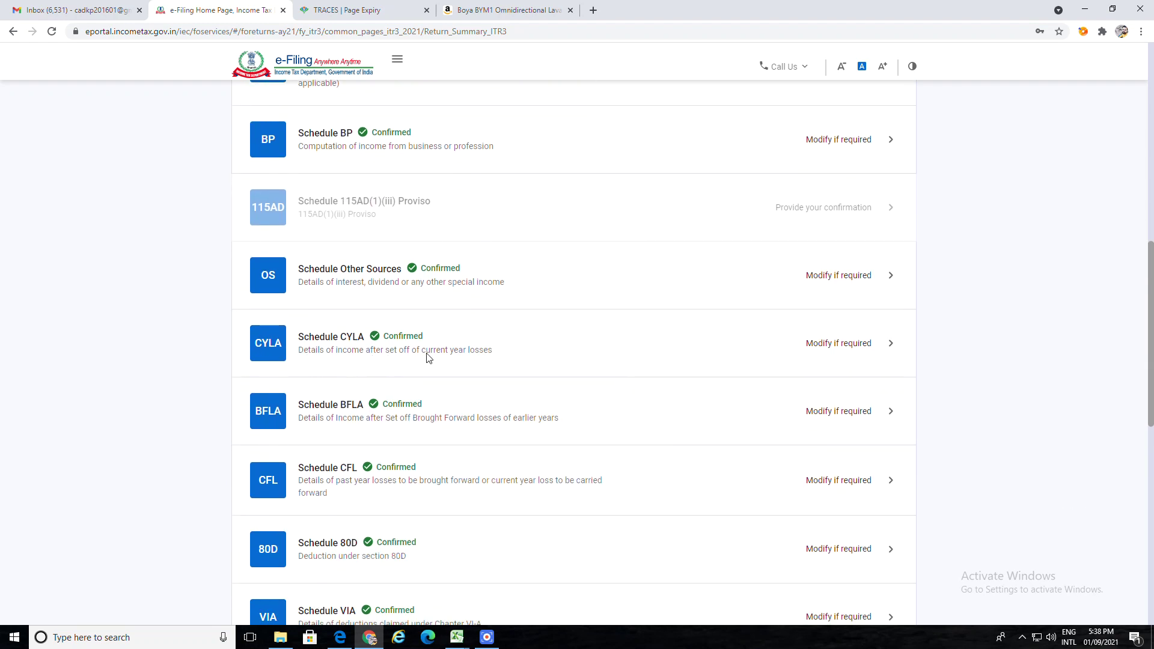
click(835, 352)
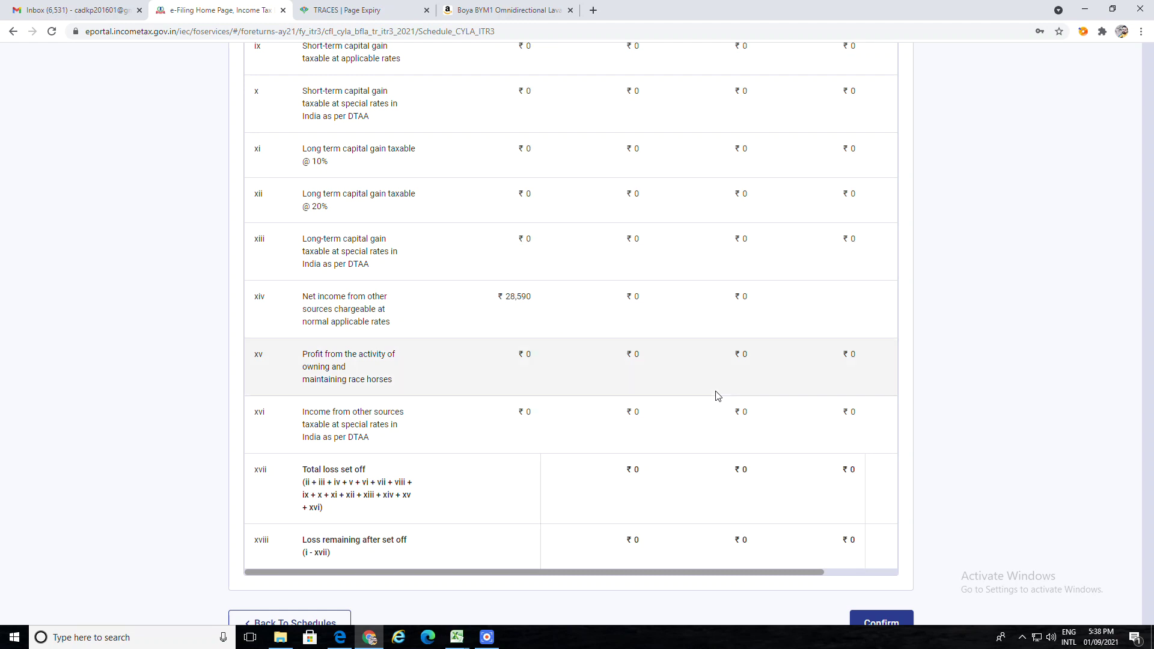
scroll(683, 399, down, 3)
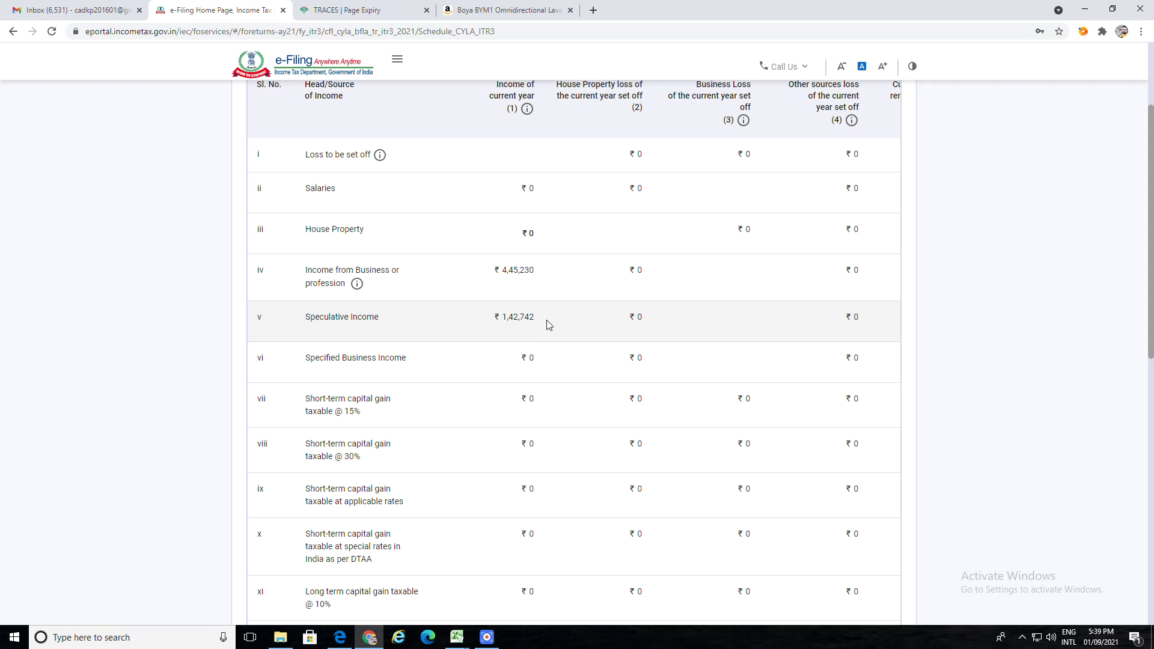
scroll(565, 326, up, 3)
scroll(585, 331, down, 5)
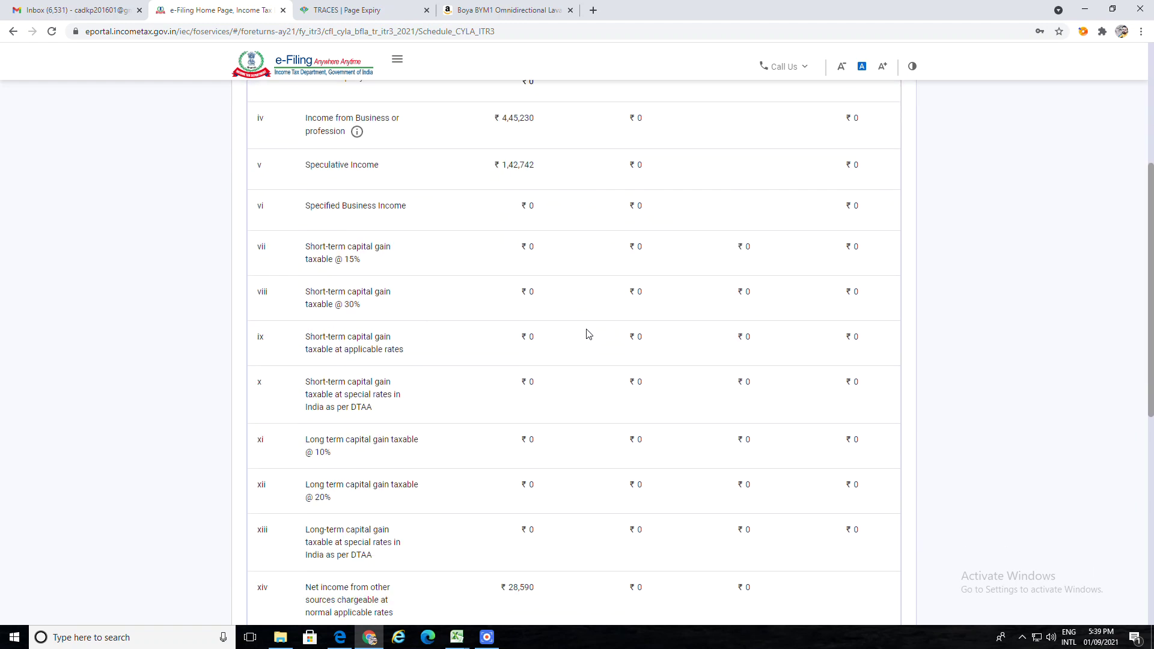
scroll(589, 334, down, 5)
click(888, 460)
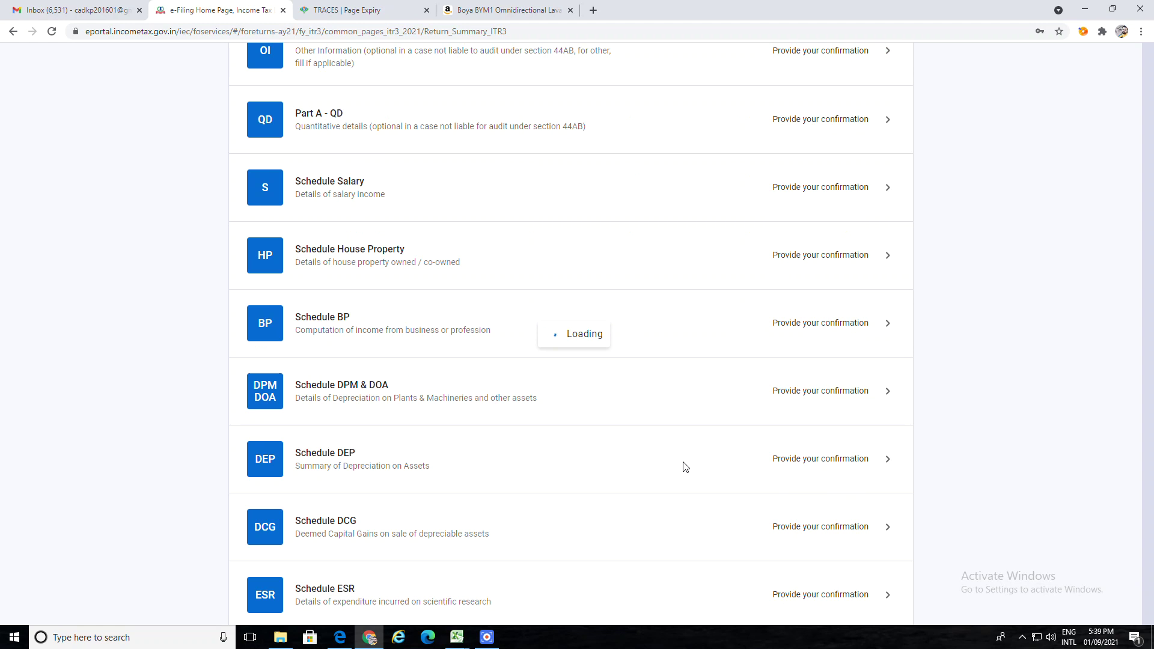
Open Schedule BFLA for the set-off of brought forward losses and confirm it
scroll(642, 467, down, 9)
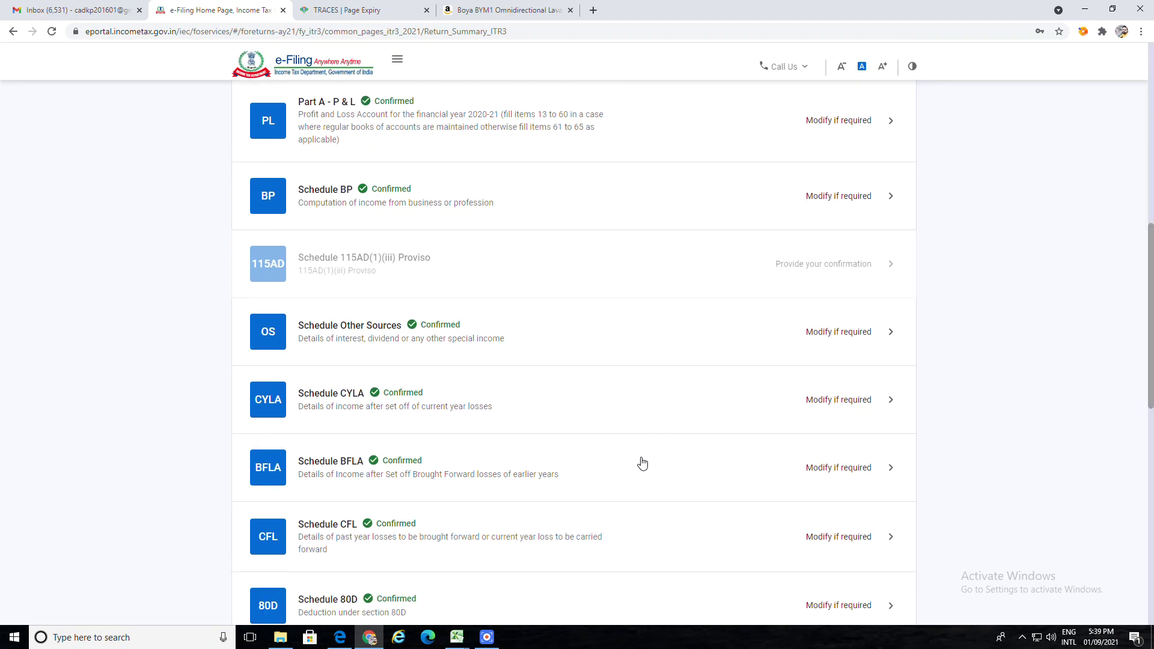
scroll(643, 463, down, 3)
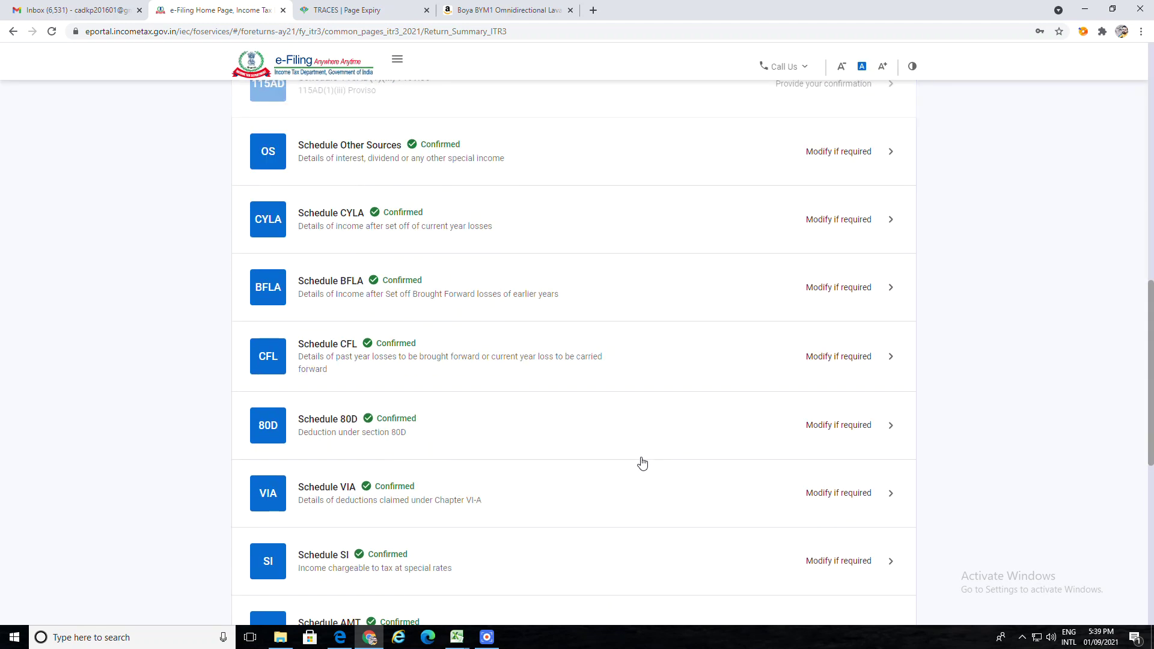
click(474, 297)
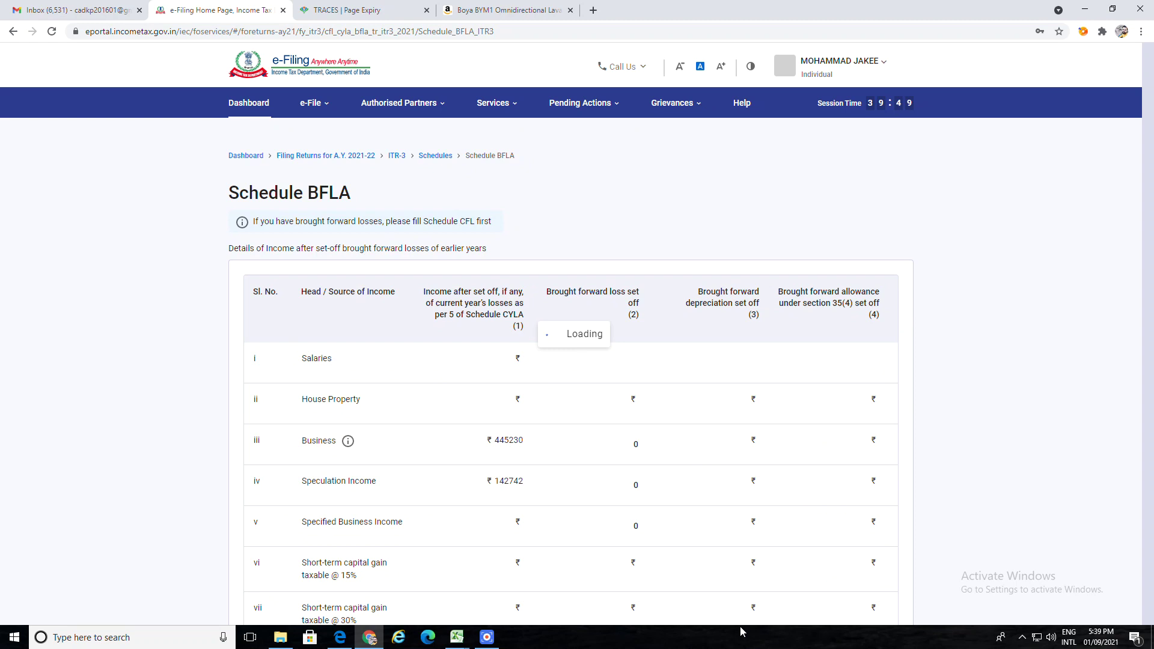
scroll(837, 480, down, 10)
click(861, 465)
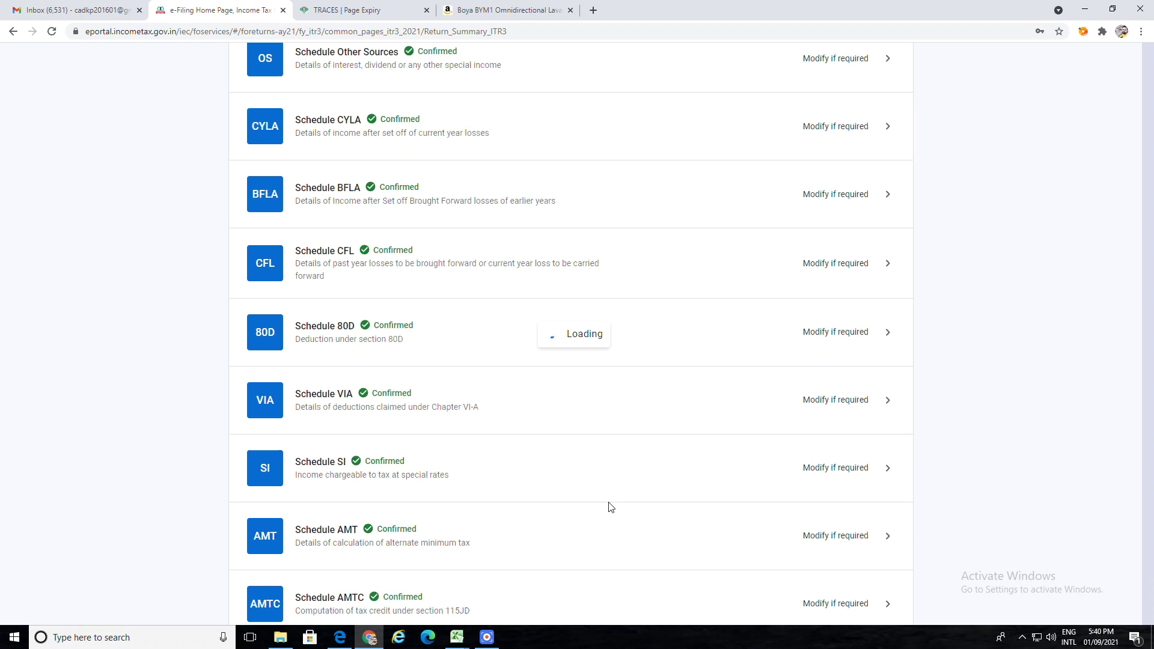
Open Schedule CFL, select the 2020-21 assessment year row, and compute the loss set-off
scroll(622, 484, down, 4)
scroll(626, 484, down, 8)
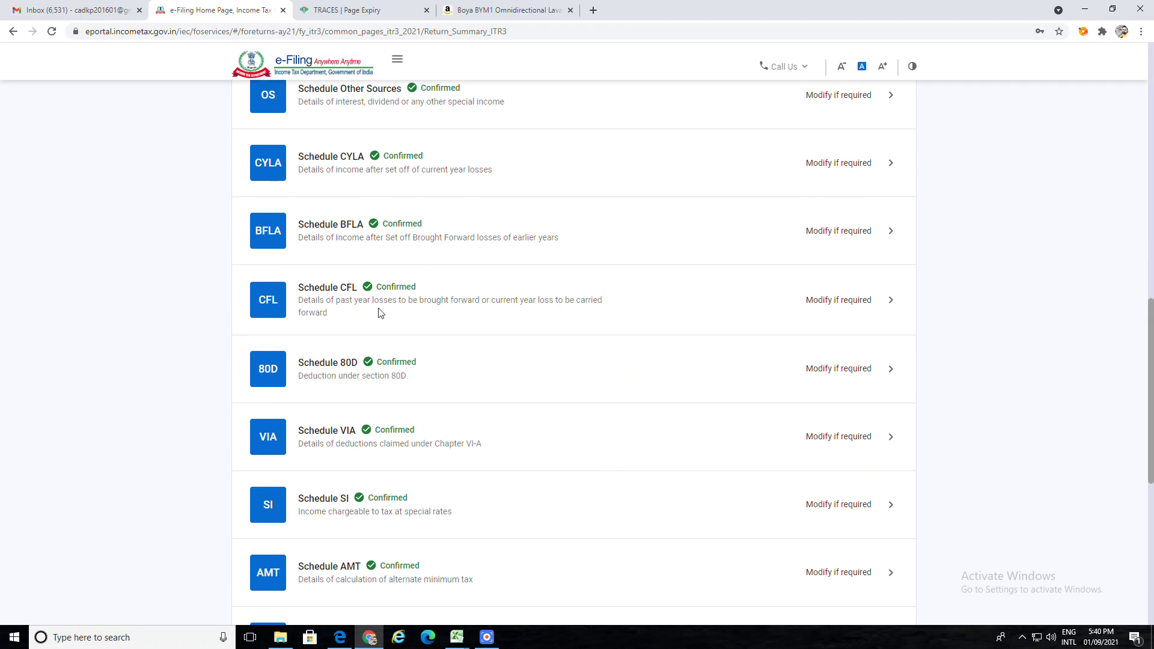
click(828, 305)
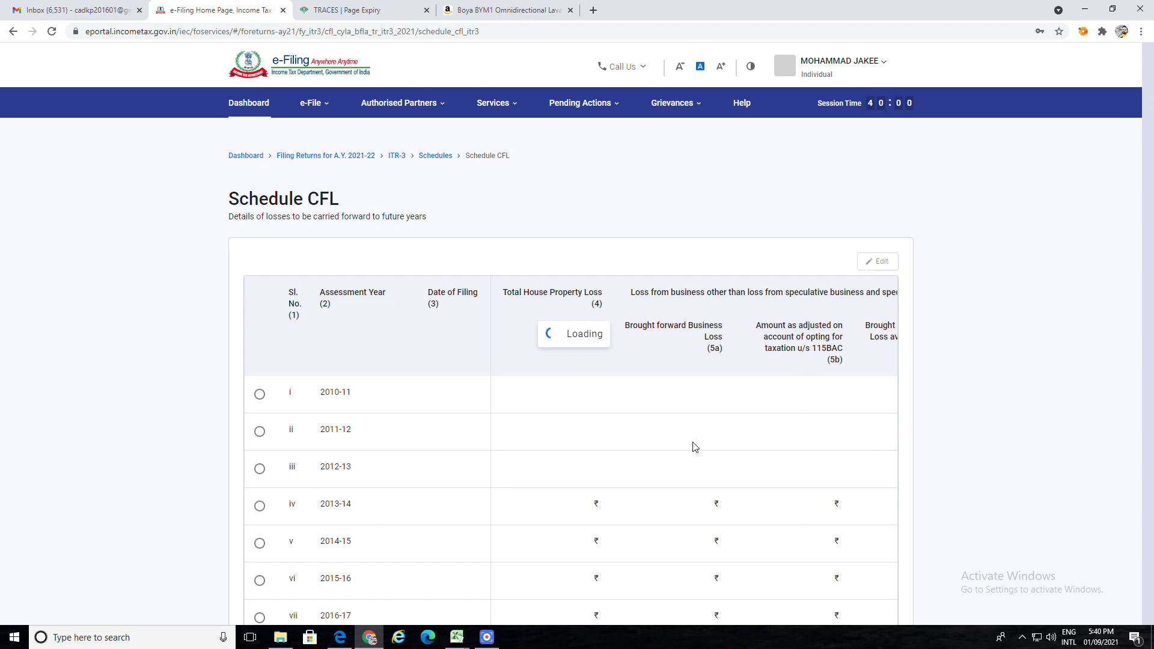
scroll(695, 447, down, 4)
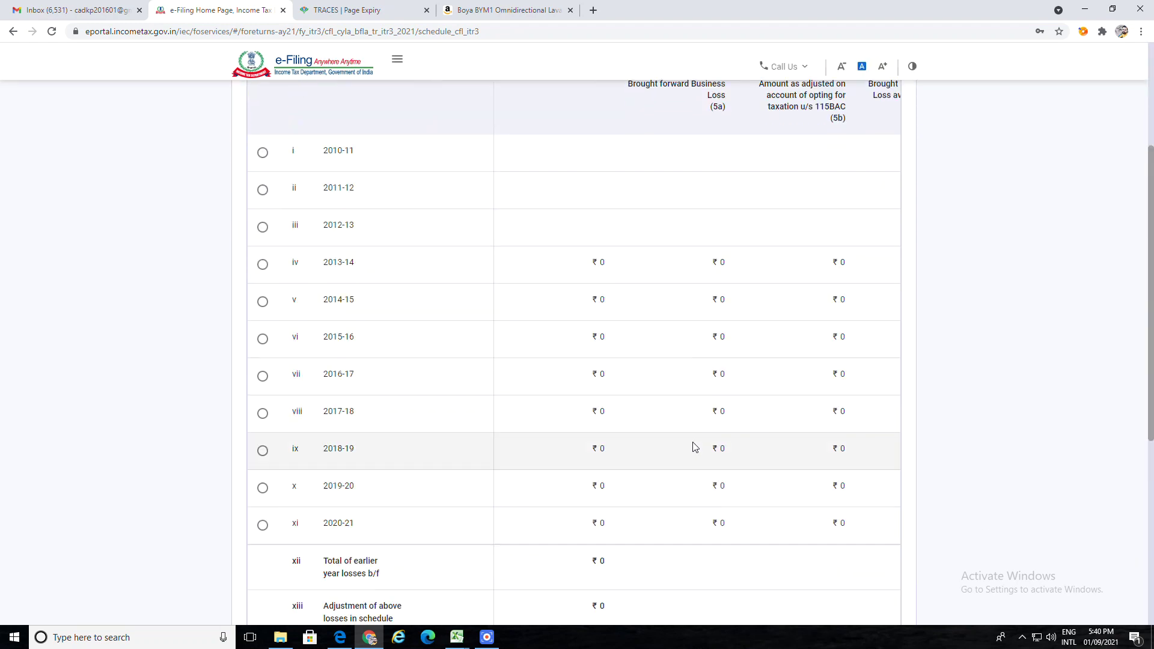
scroll(695, 447, down, 3)
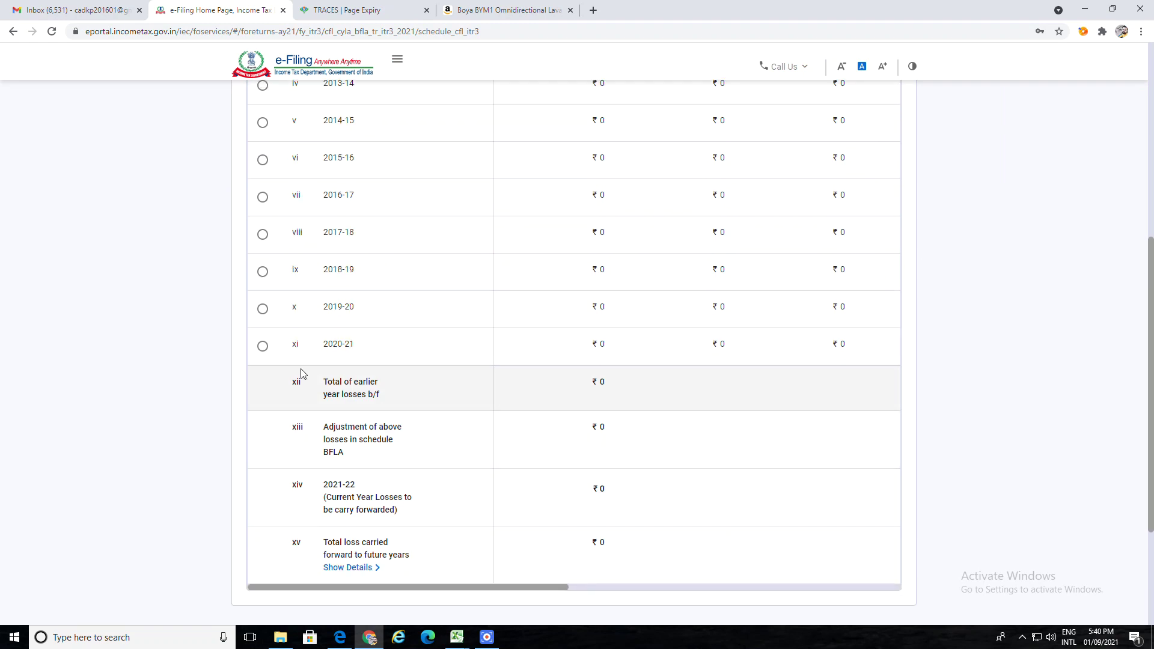
click(262, 347)
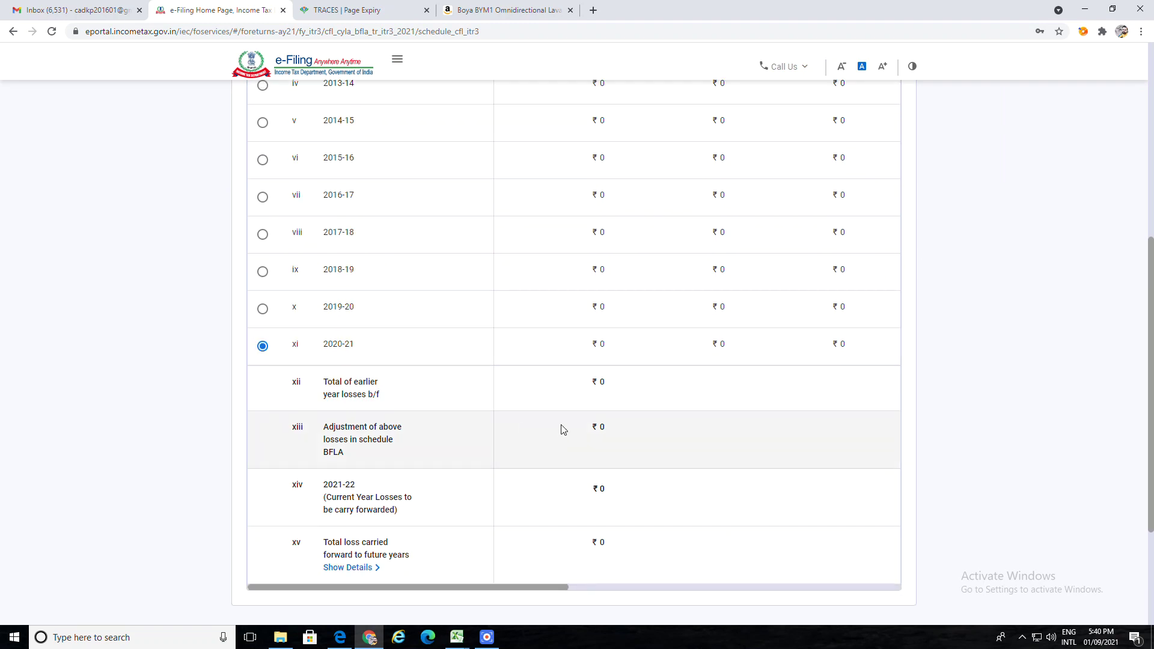
scroll(564, 430, down, 3)
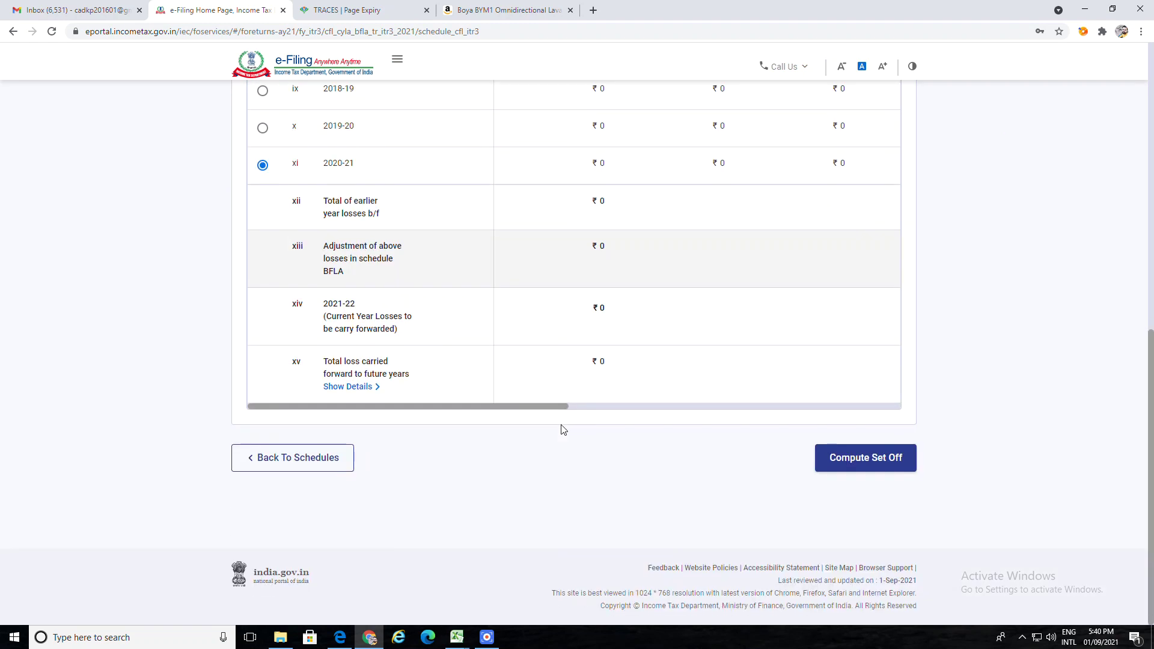
click(841, 470)
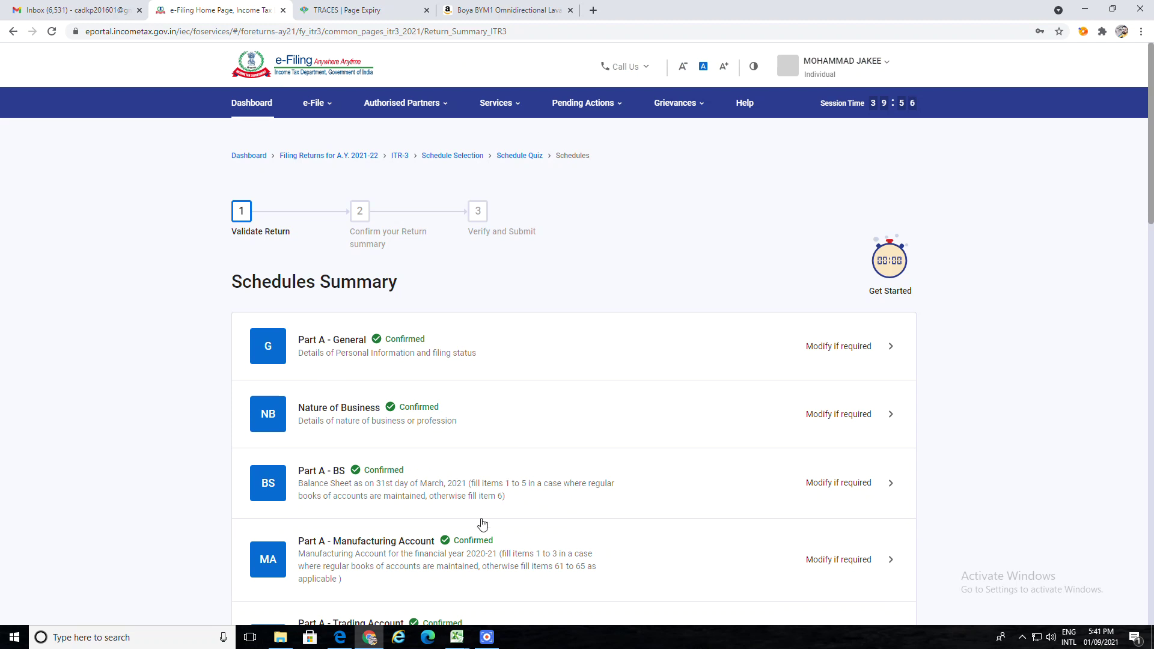
Open Schedule 80D, start adding deductions, and answer No to a senior citizen in the family excluding parents
scroll(502, 468, down, 12)
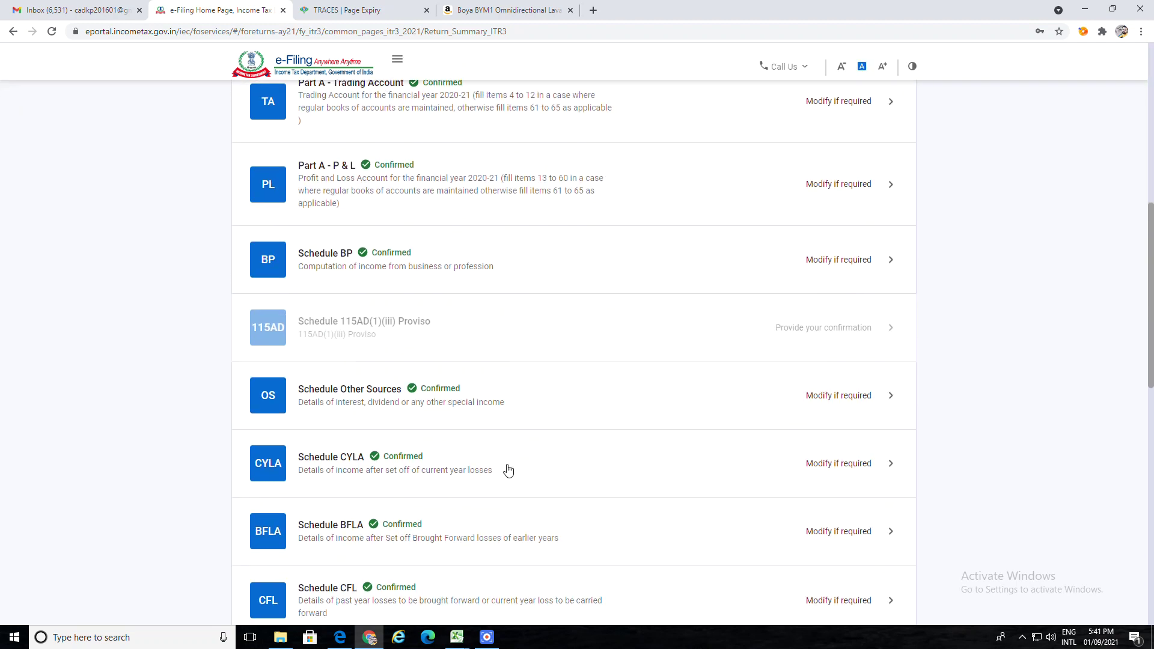
scroll(508, 471, down, 3)
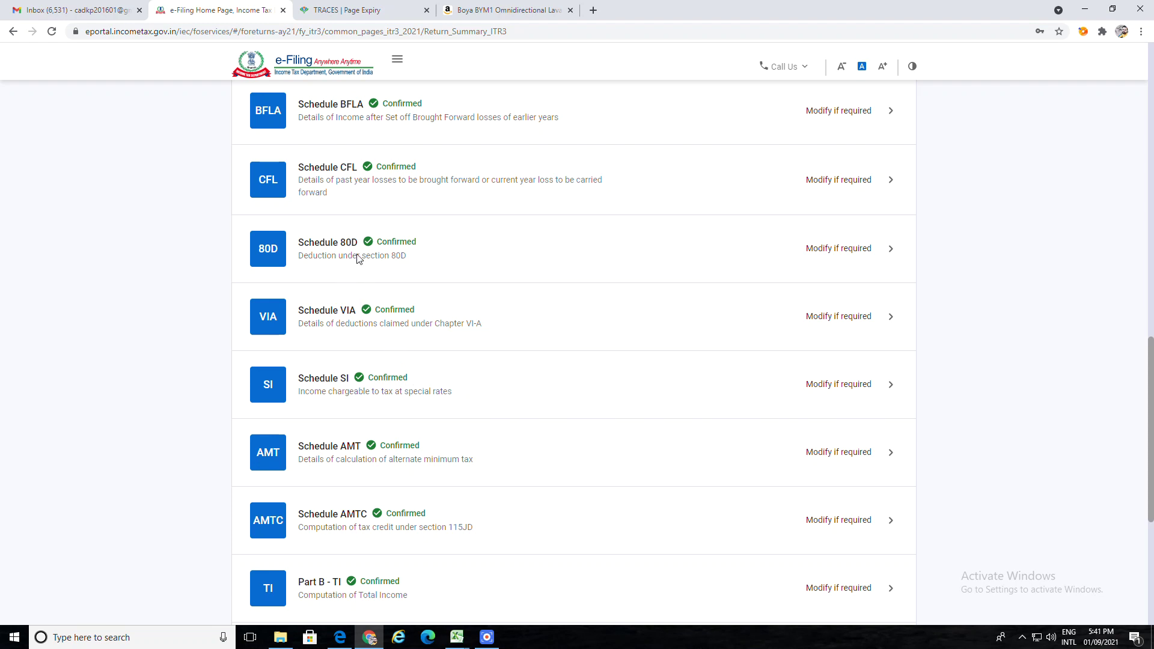
click(832, 250)
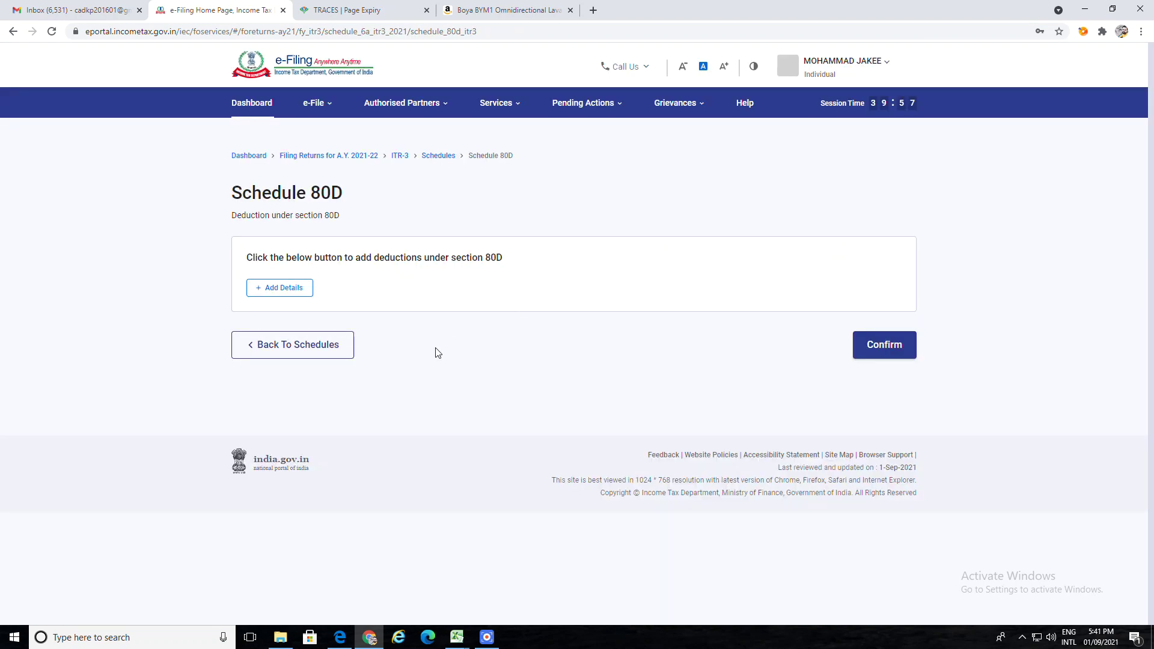
click(283, 288)
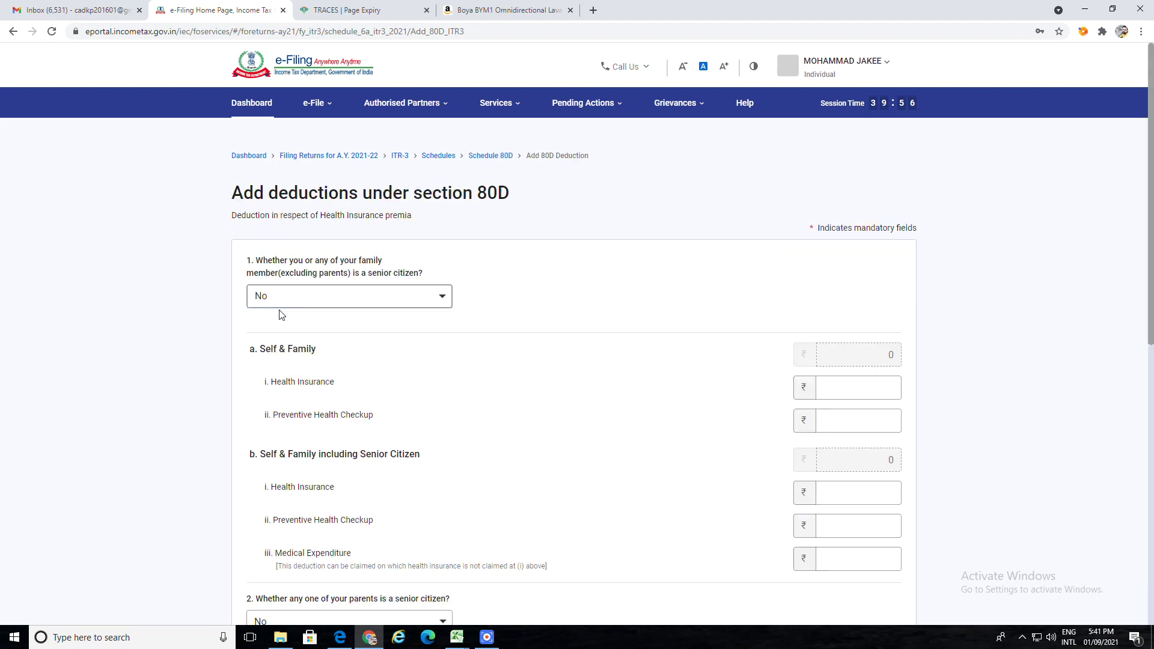
click(321, 306)
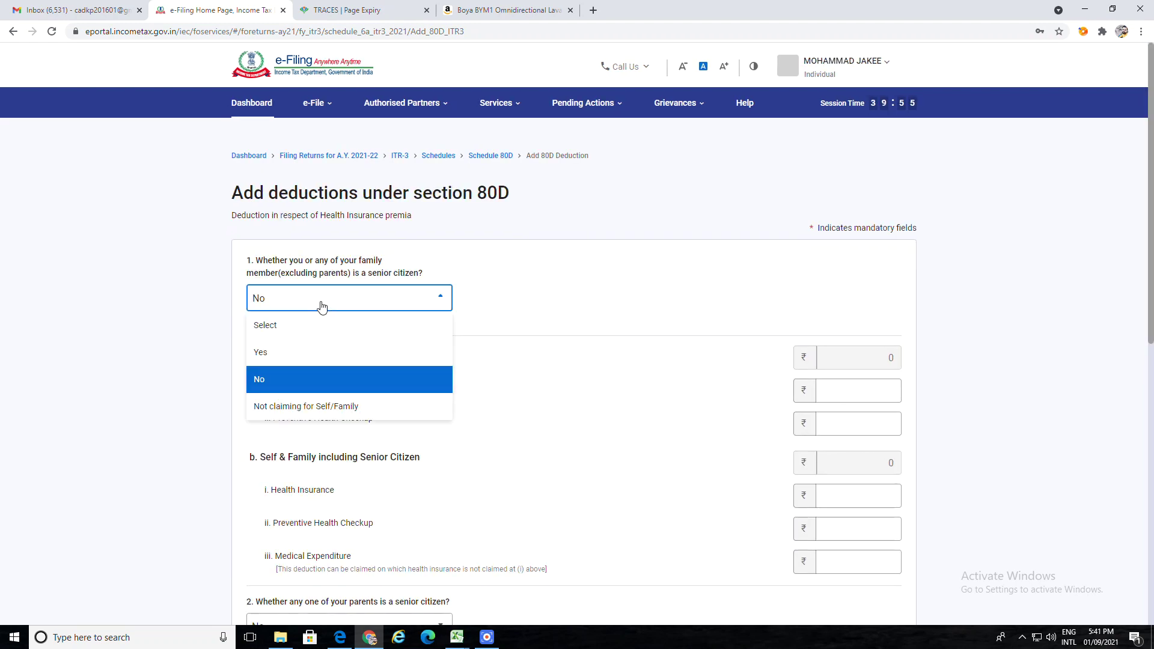
click(299, 380)
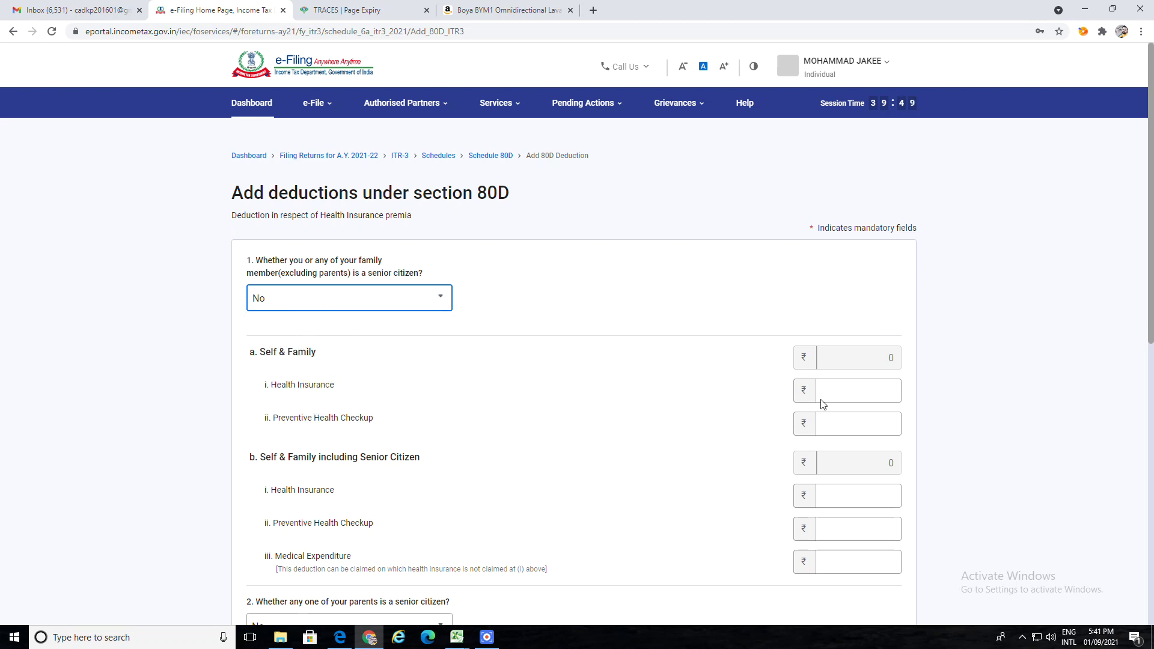
Enter 19450 for health insurance and 5000 for preventive health checkup under Self & Family
click(879, 380)
text(19450)
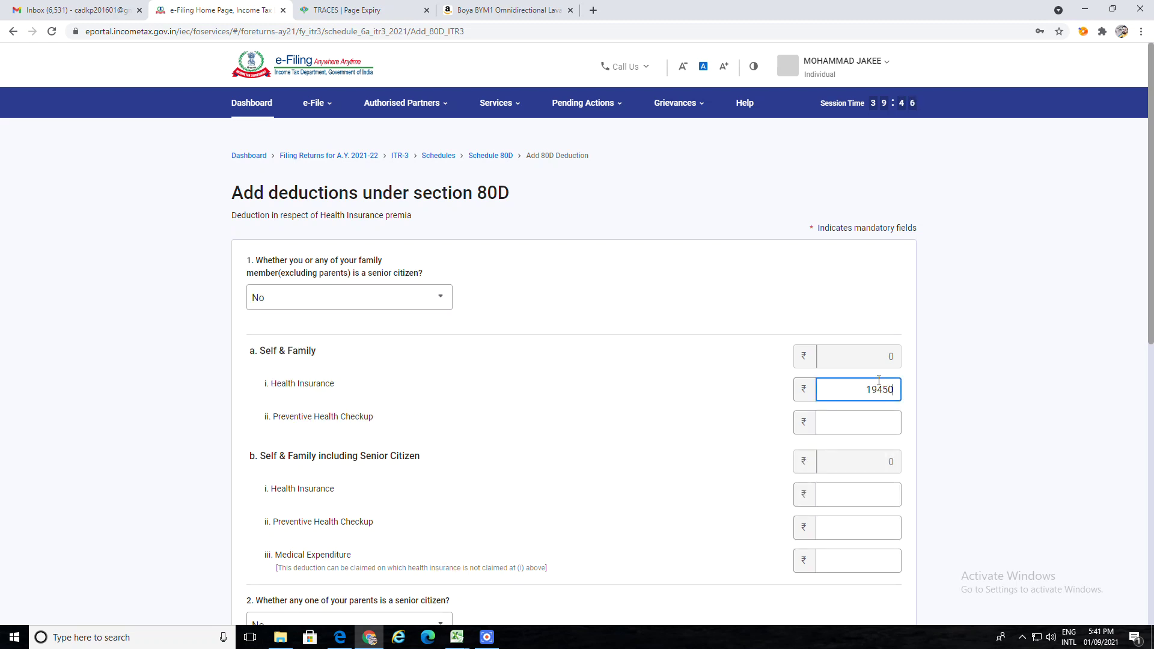
click(866, 421)
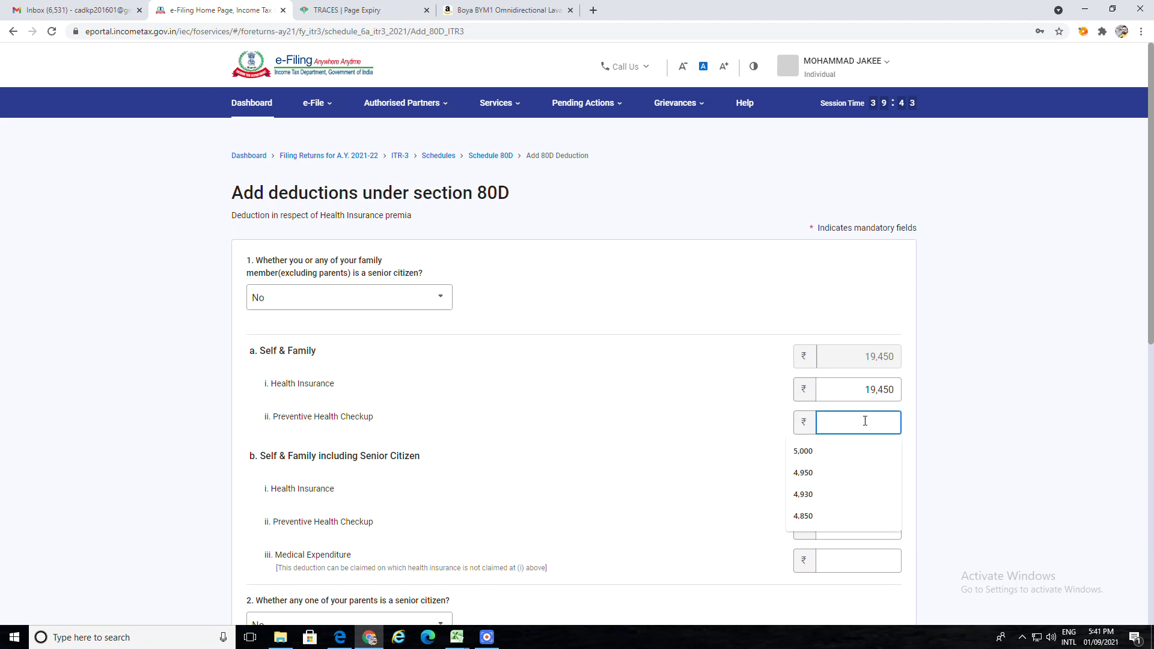
text(5000)
click(636, 415)
Review the parents' 80D rows, leave them blank, add the deduction details, and confirm Schedule 80D
scroll(637, 415, down, 9)
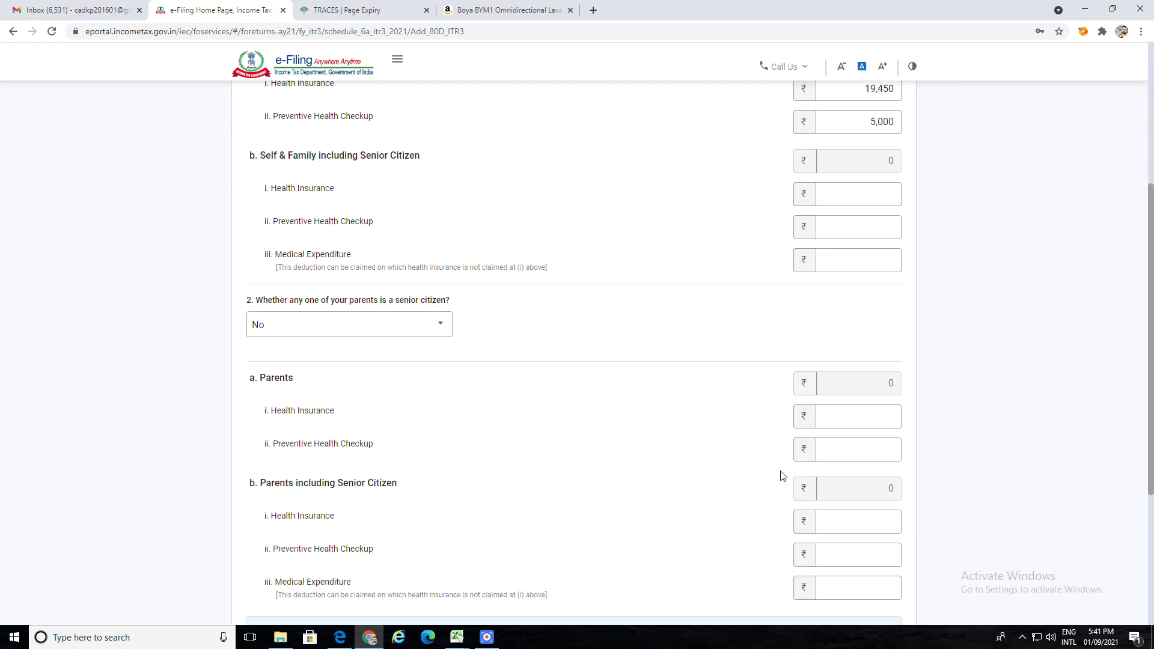
scroll(492, 417, up, 6)
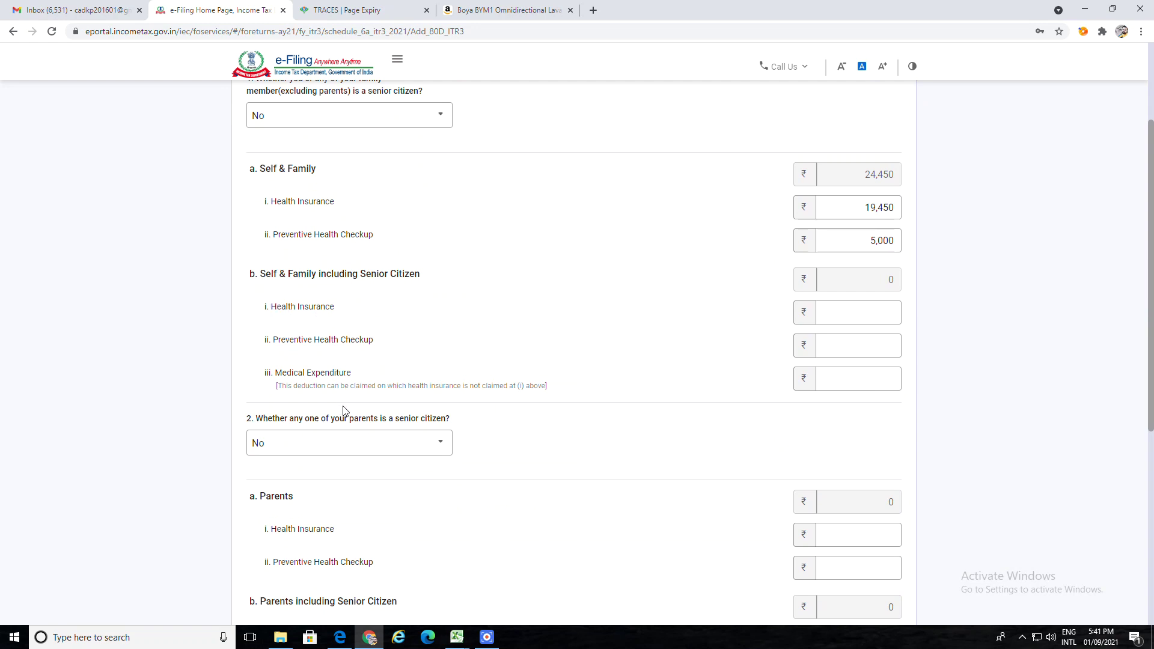
scroll(377, 475, down, 2)
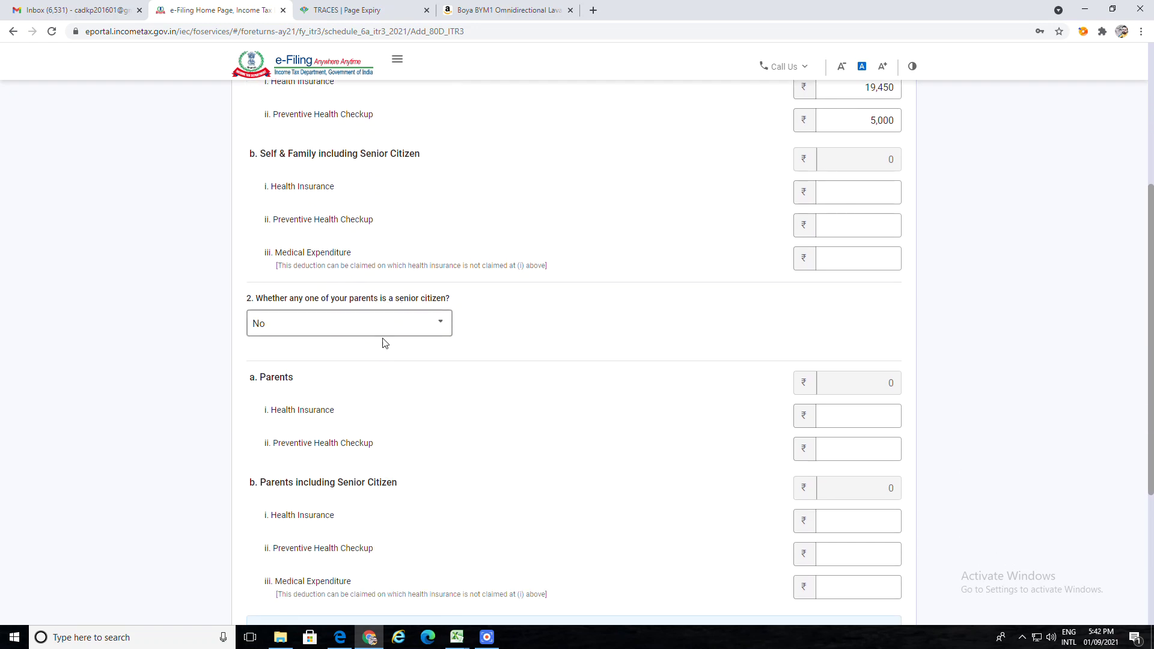
scroll(439, 388, down, 2)
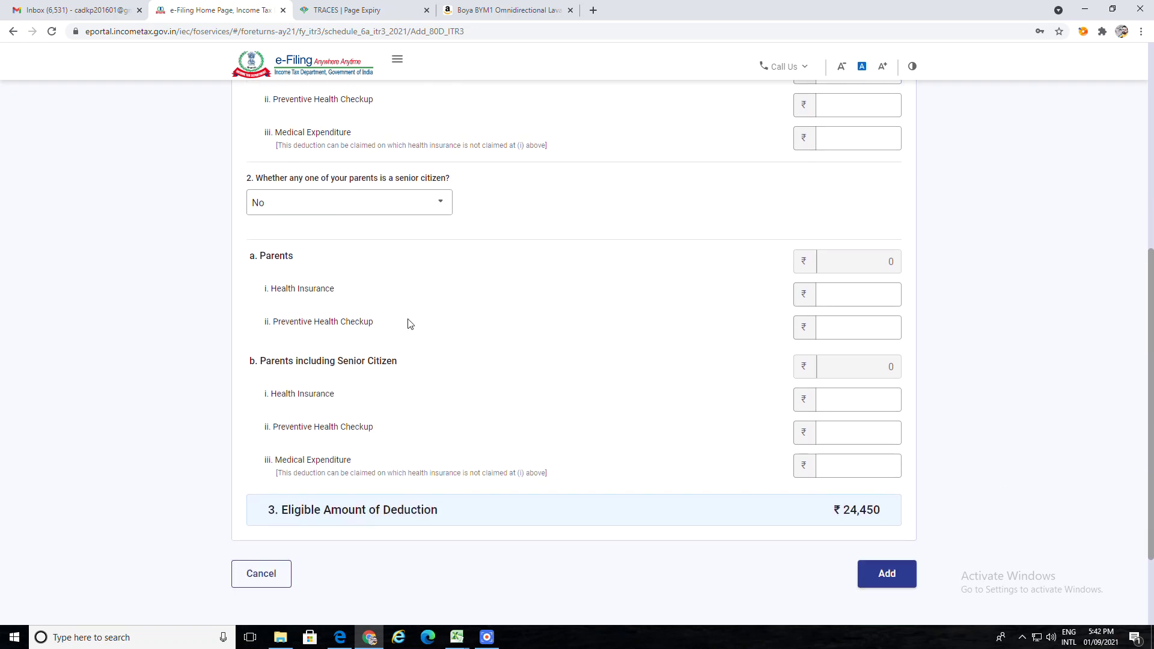
scroll(478, 445, down, 2)
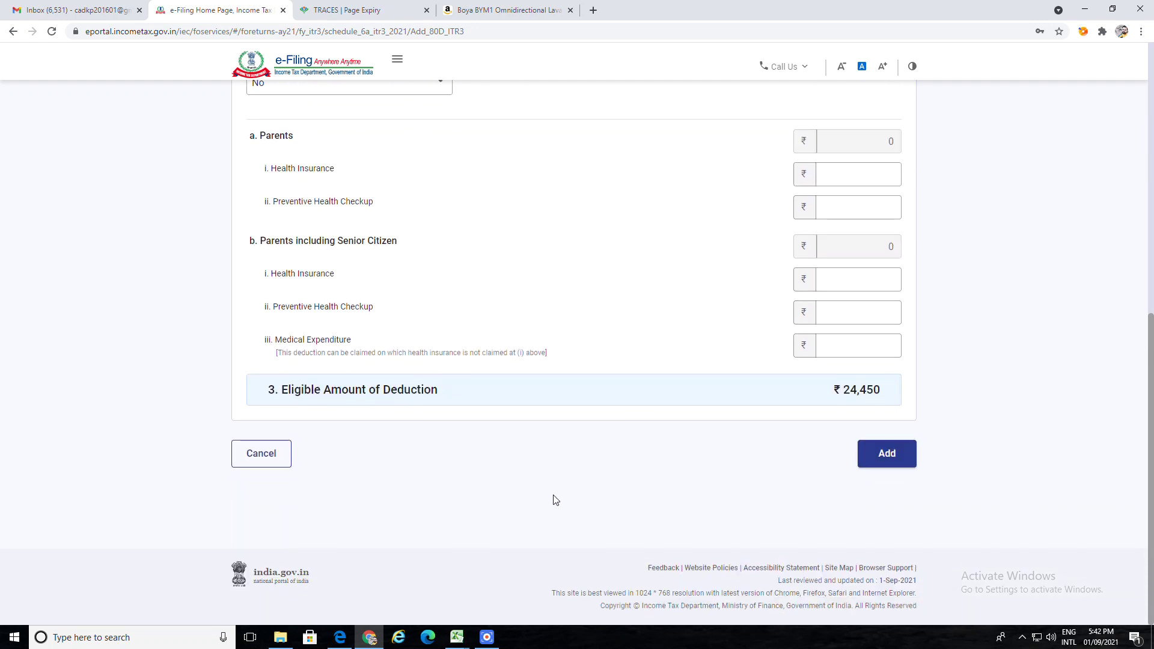
scroll(686, 451, up, 5)
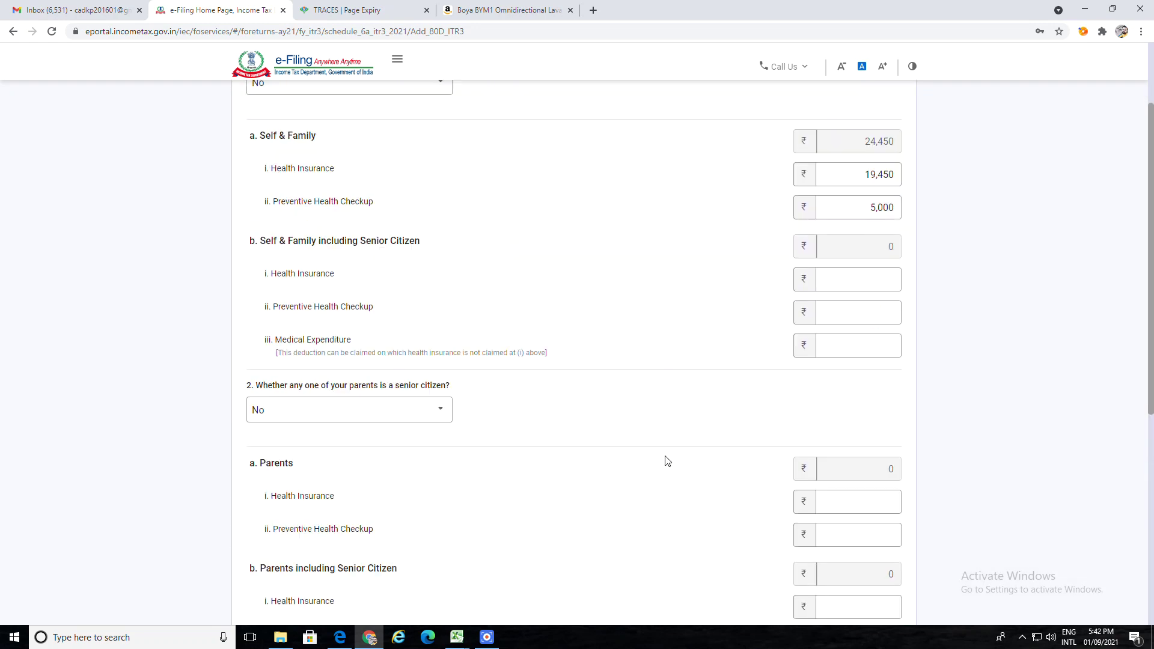
scroll(665, 462, down, 5)
click(884, 519)
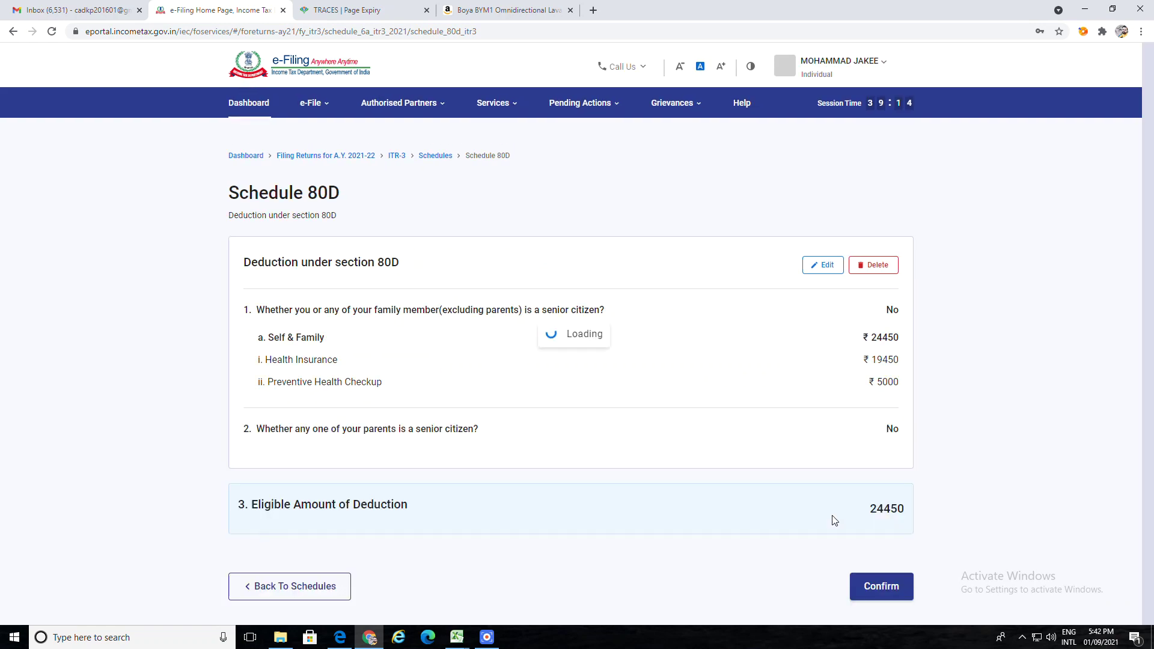
scroll(639, 502, down, 3)
click(883, 456)
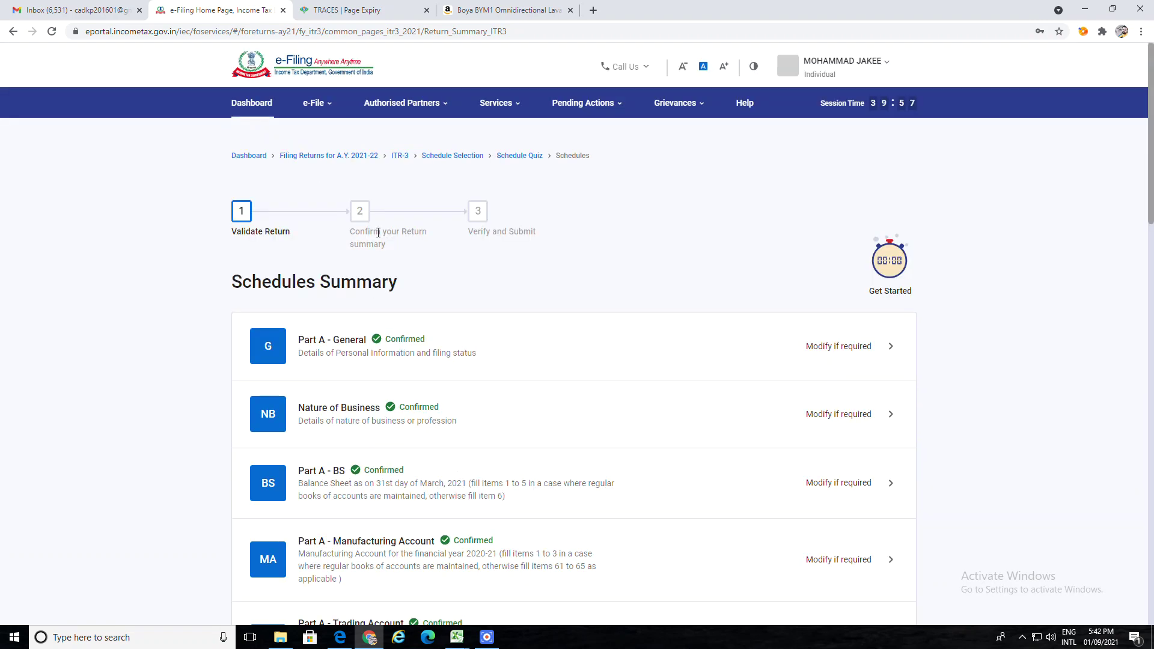
Open Schedule VIA, review the 80C and 80D deductions and the Chapter VI-A total, and confirm the schedule
scroll(627, 395, down, 20)
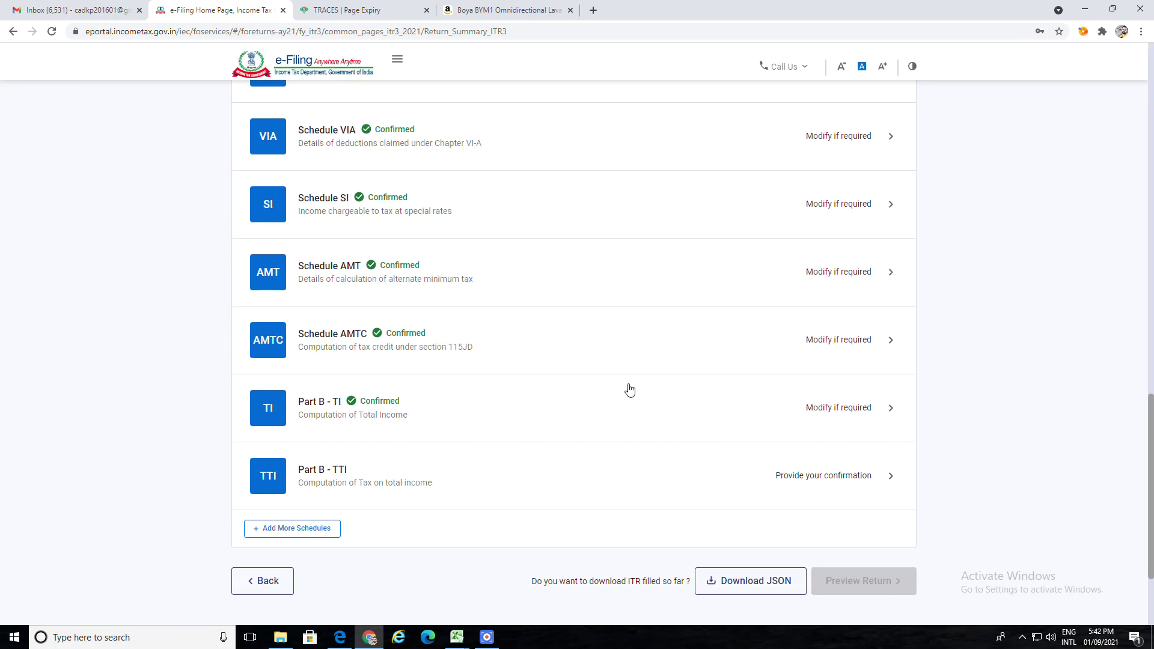
click(816, 143)
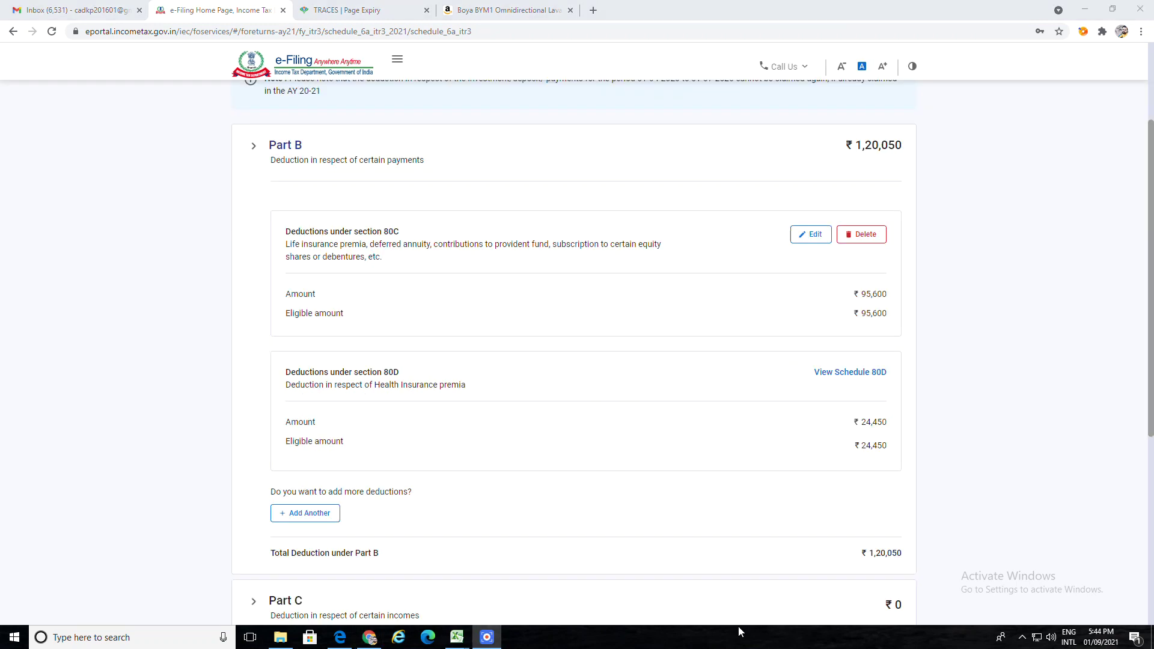
scroll(772, 487, up, 2)
scroll(774, 484, up, 1)
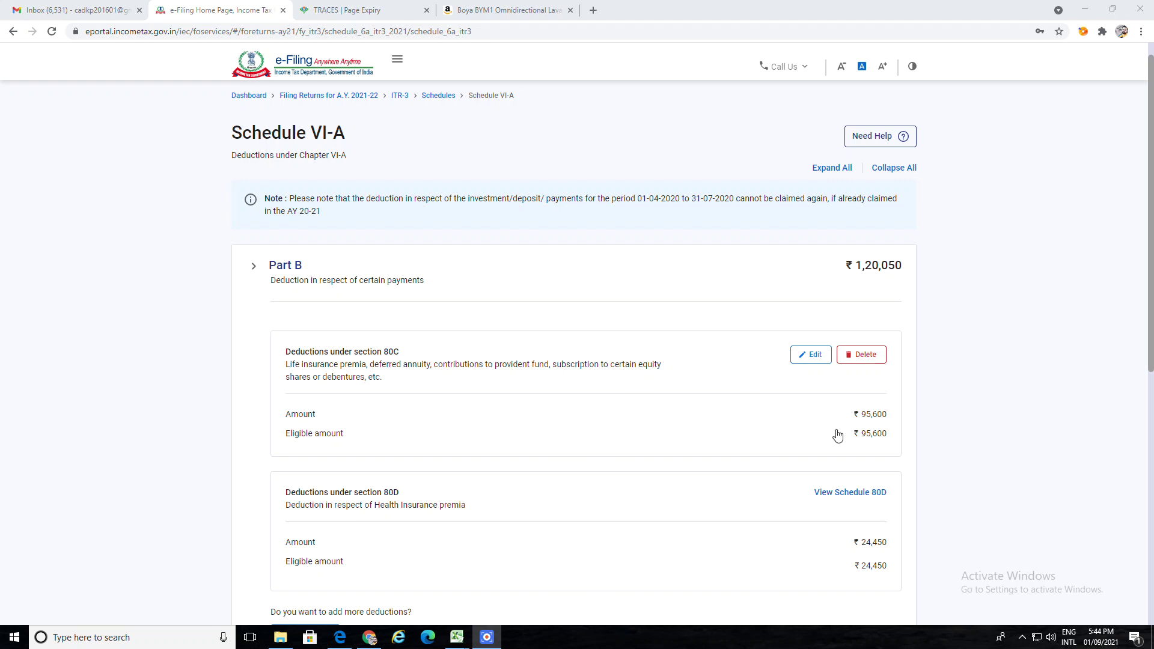
scroll(837, 435, down, 3)
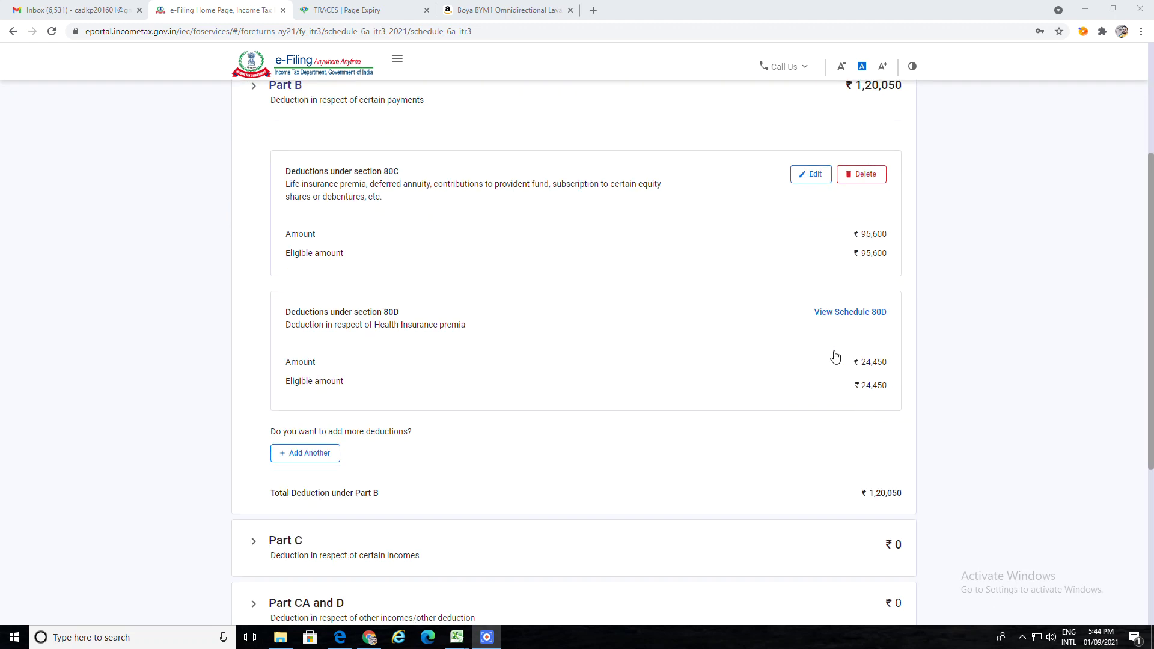
scroll(836, 437, down, 3)
scroll(819, 437, down, 2)
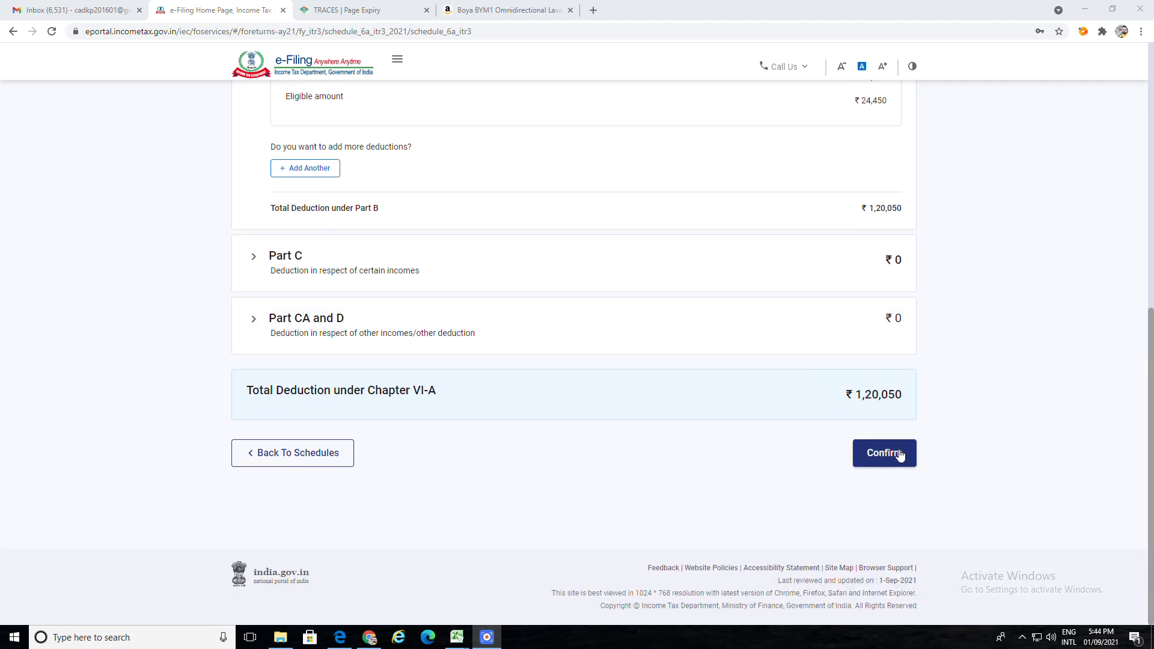
click(877, 456)
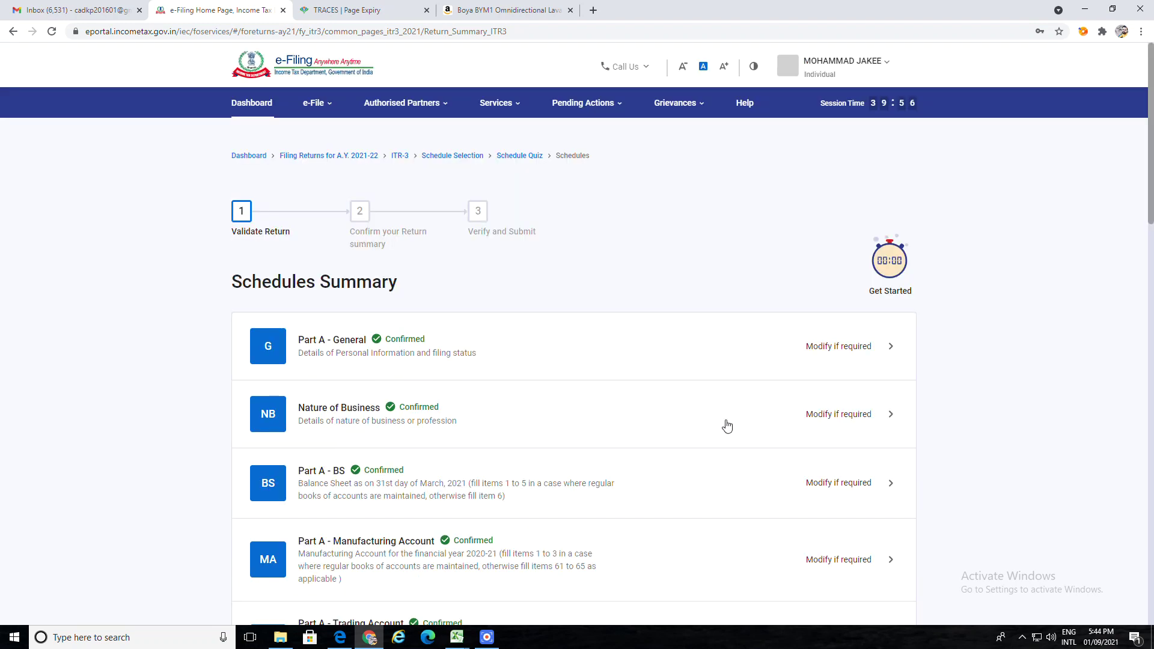
Open Part B - TI, review the computation of total income from head-wise income through deductions, and confirm it
scroll(727, 426, down, 8)
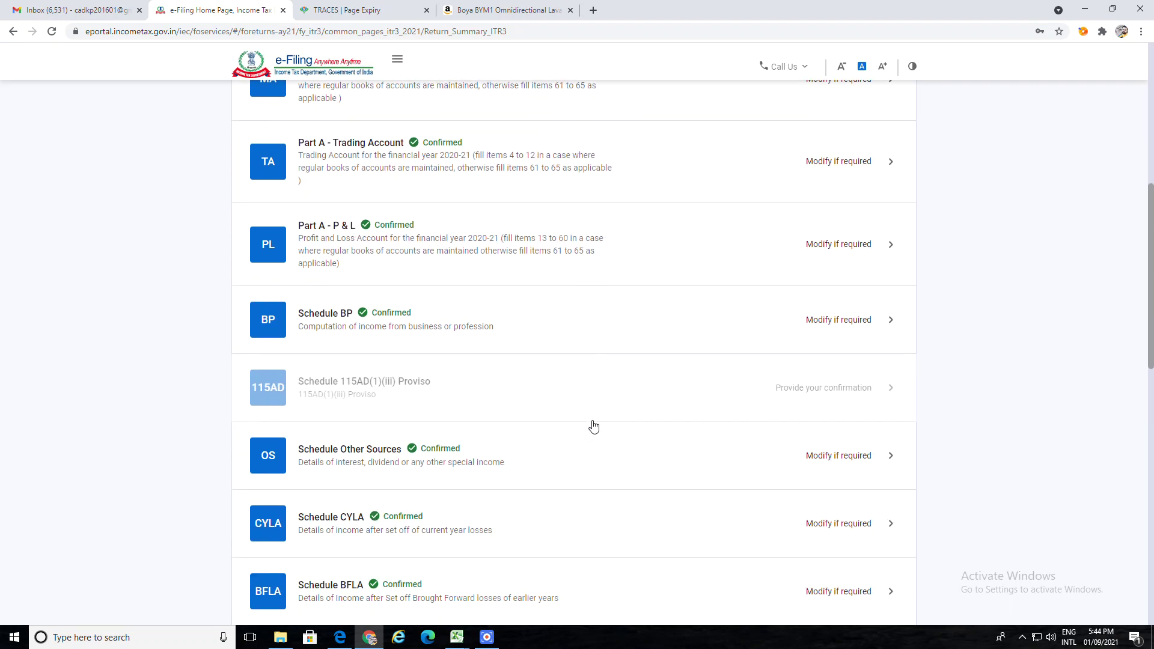
scroll(593, 426, down, 9)
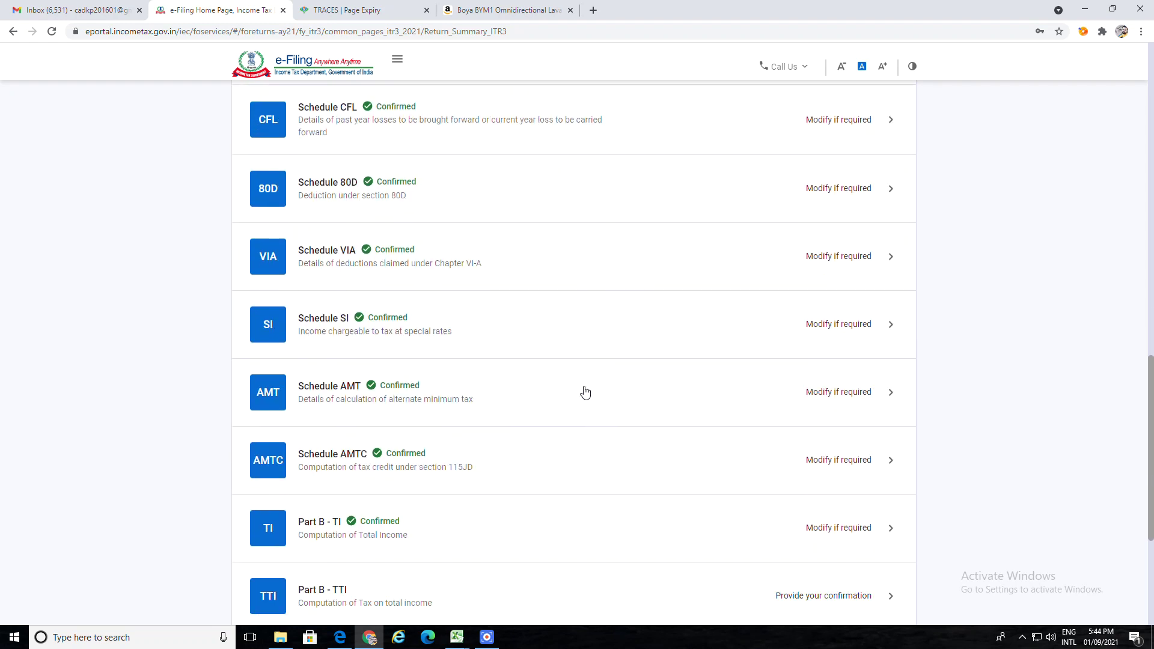
scroll(586, 392, down, 3)
scroll(587, 391, up, 2)
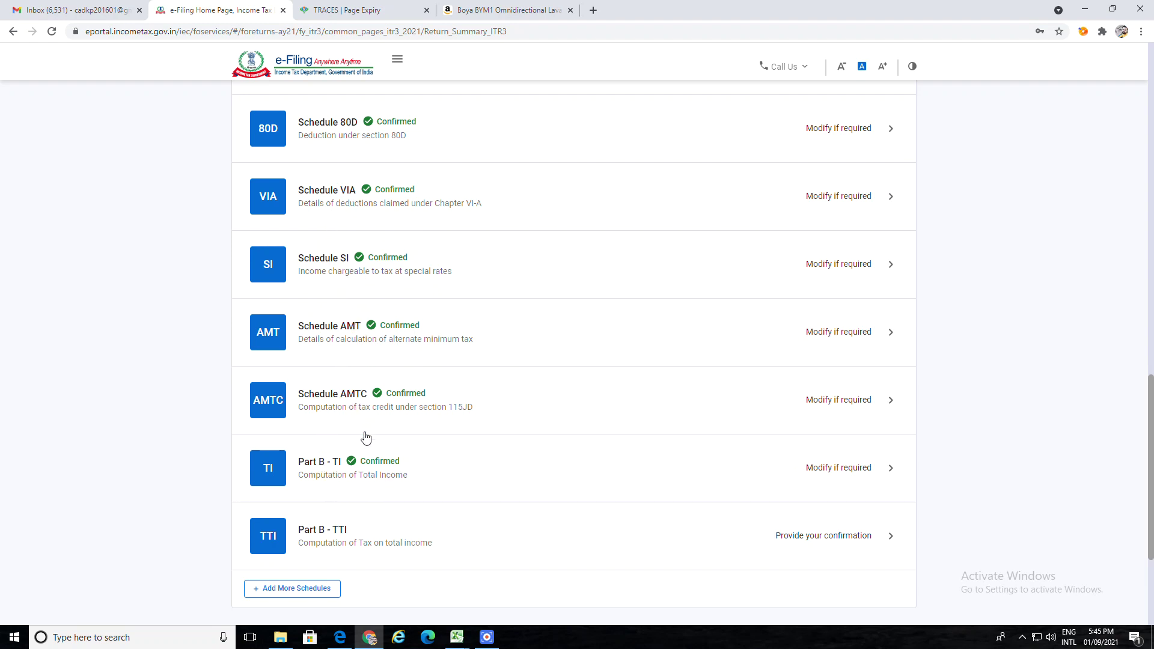
click(831, 470)
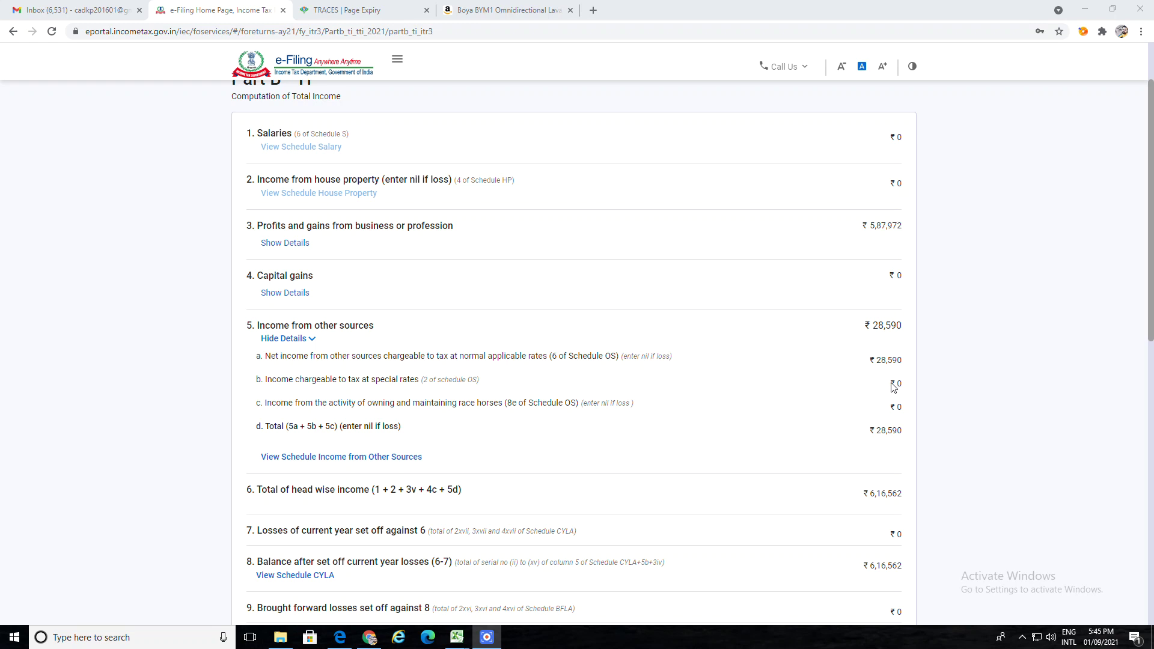
scroll(894, 386, down, 3)
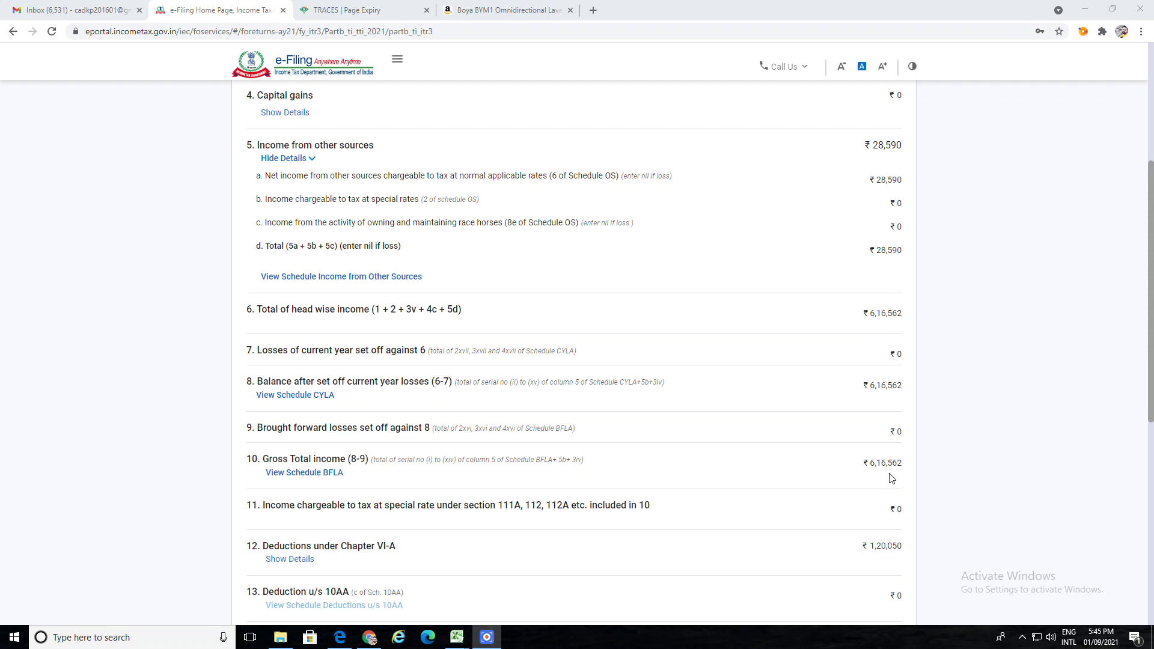
scroll(892, 479, down, 3)
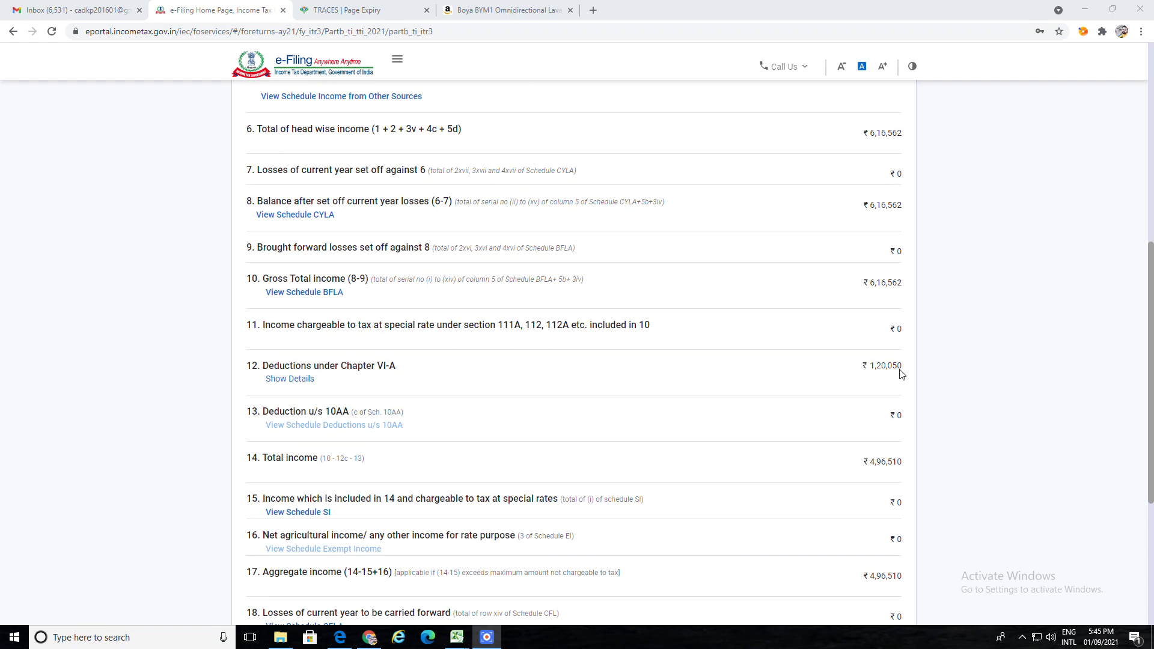
scroll(892, 398, down, 3)
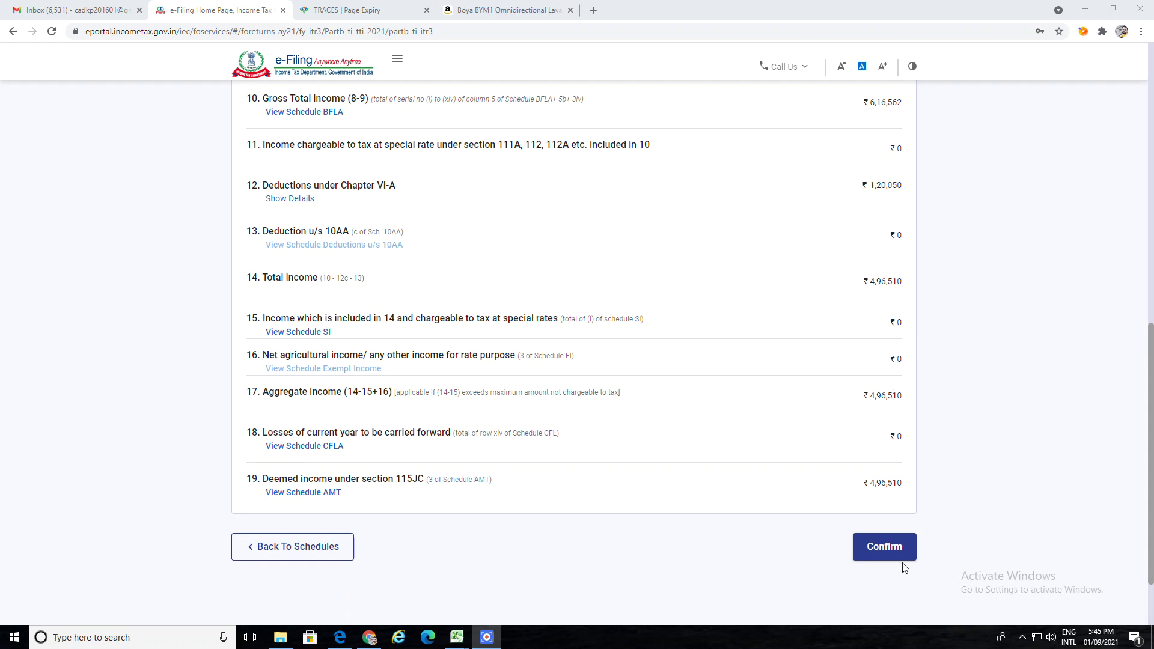
click(893, 548)
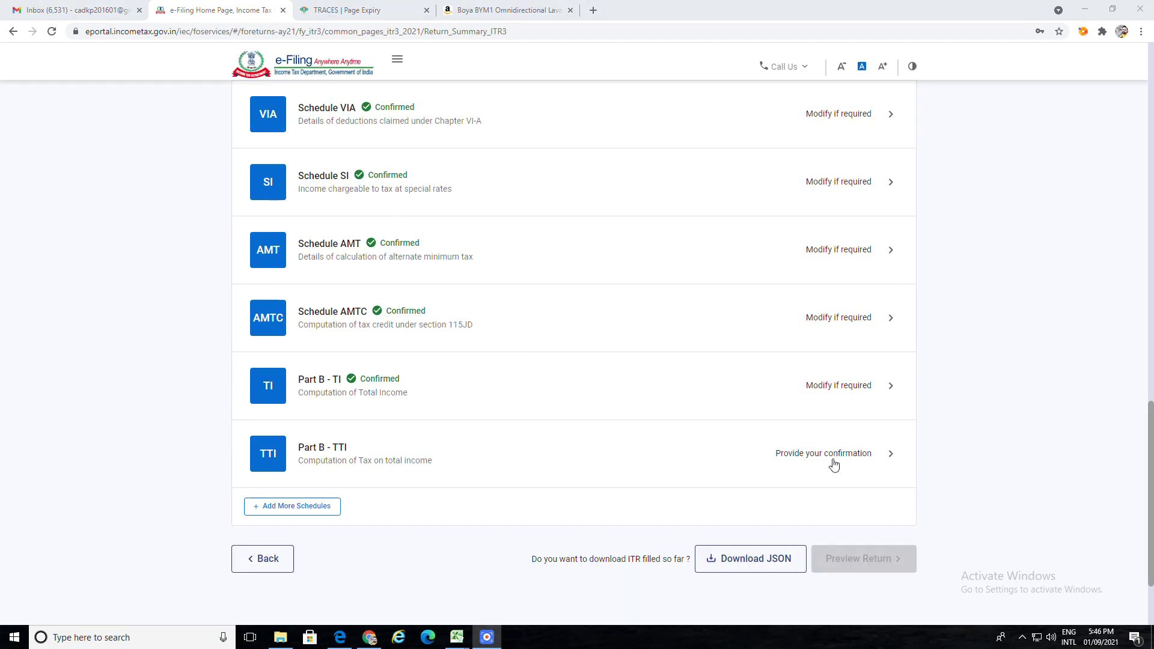
Open Part B - TTI, review the tax liability, and answer No to holding assets, signing authority or income outside India
click(823, 461)
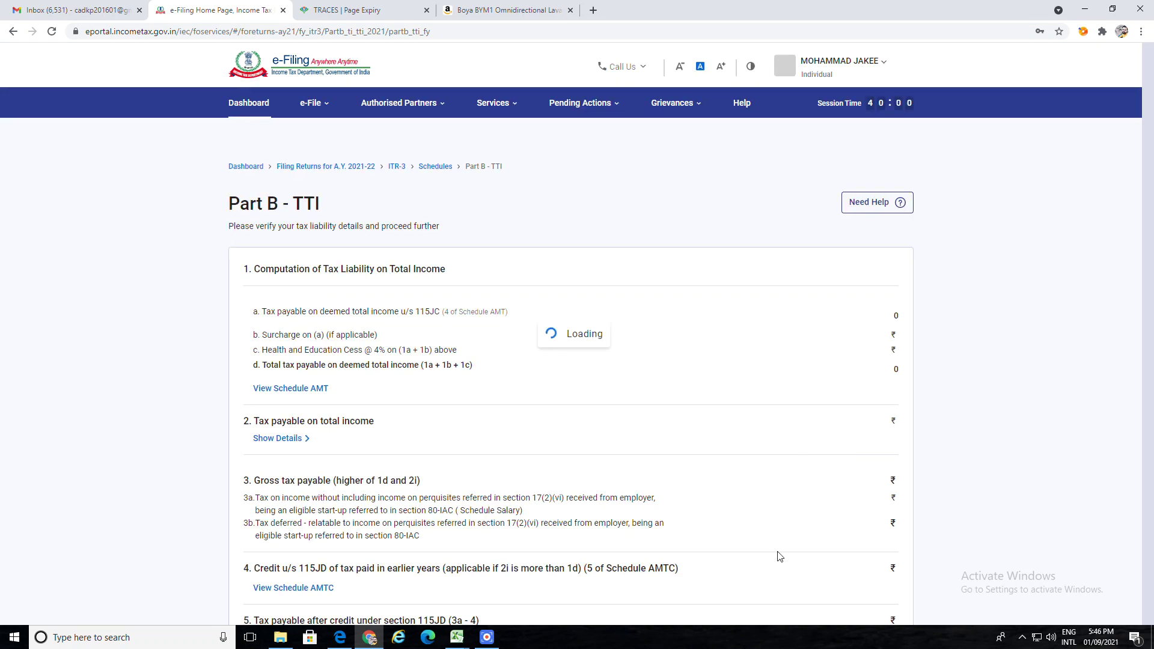
scroll(787, 505, down, 9)
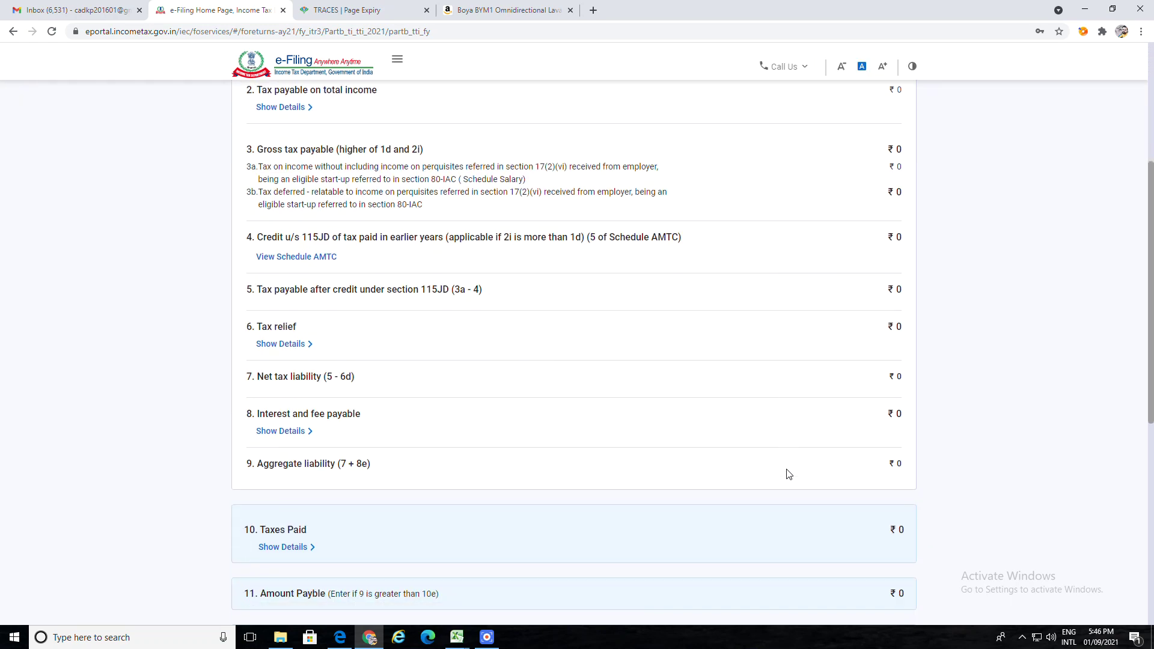
scroll(789, 474, down, 3)
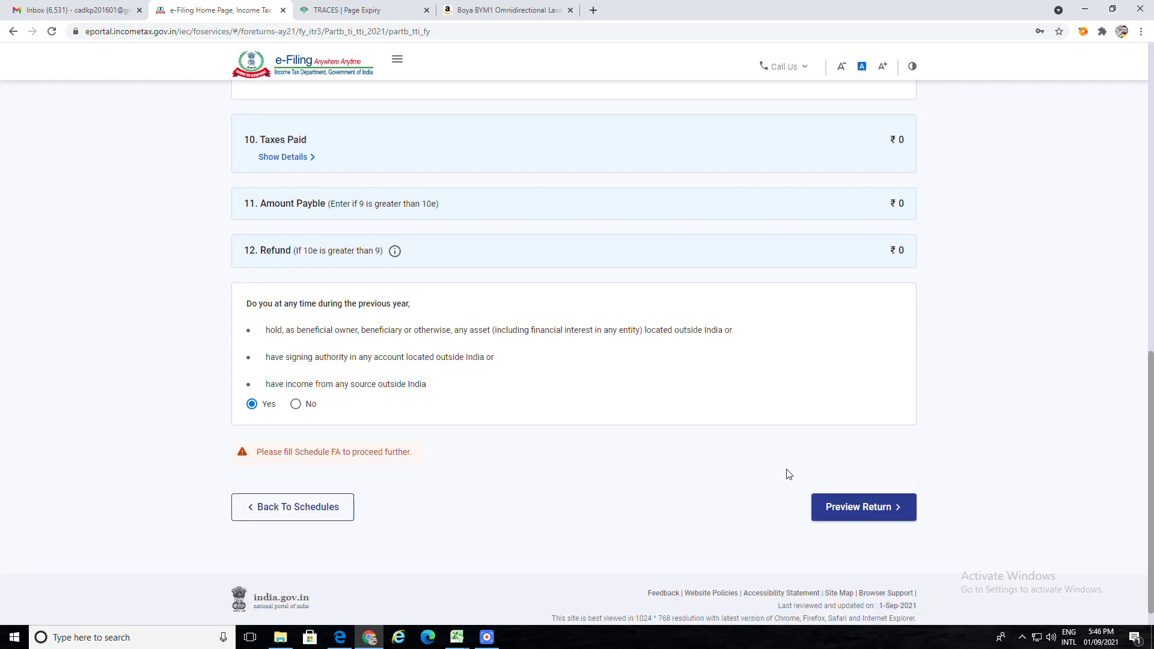
scroll(680, 472, down, 1)
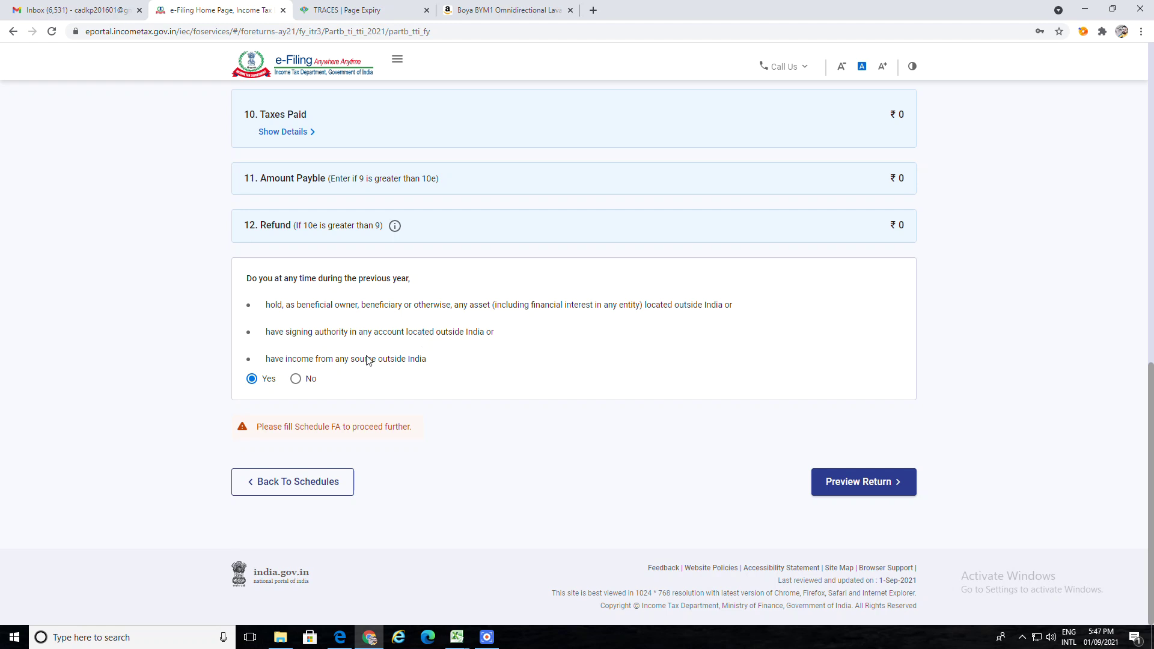
click(296, 388)
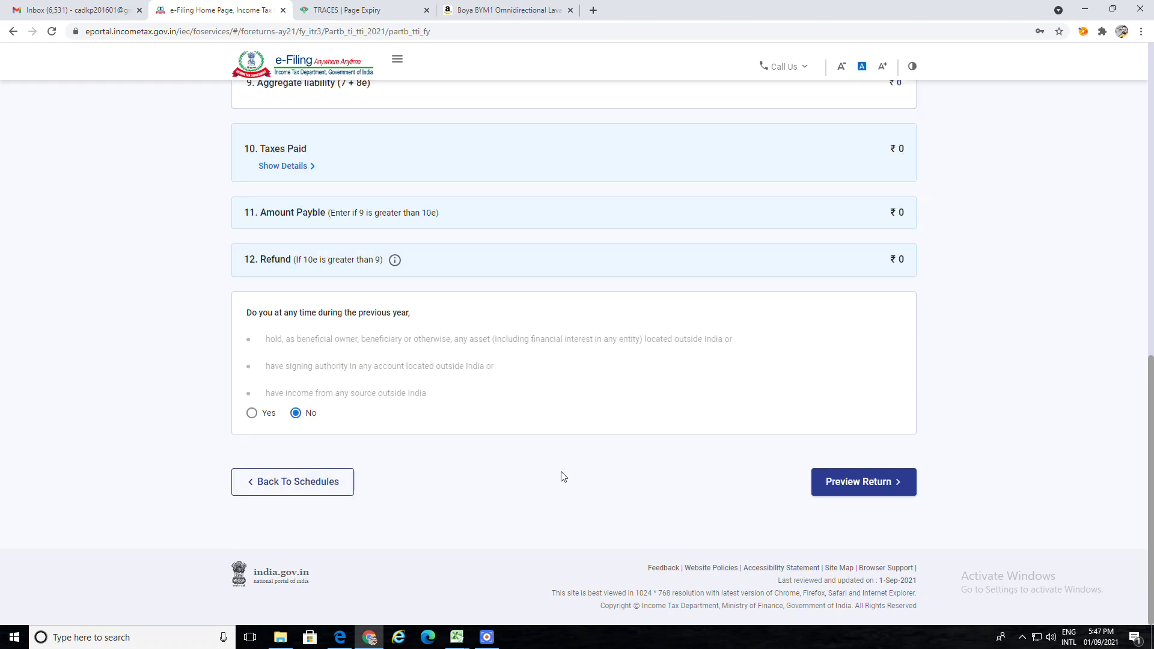
Preview the return, review the Part A-GEN preview from personal information through audit information, and continue to the declaration
click(856, 484)
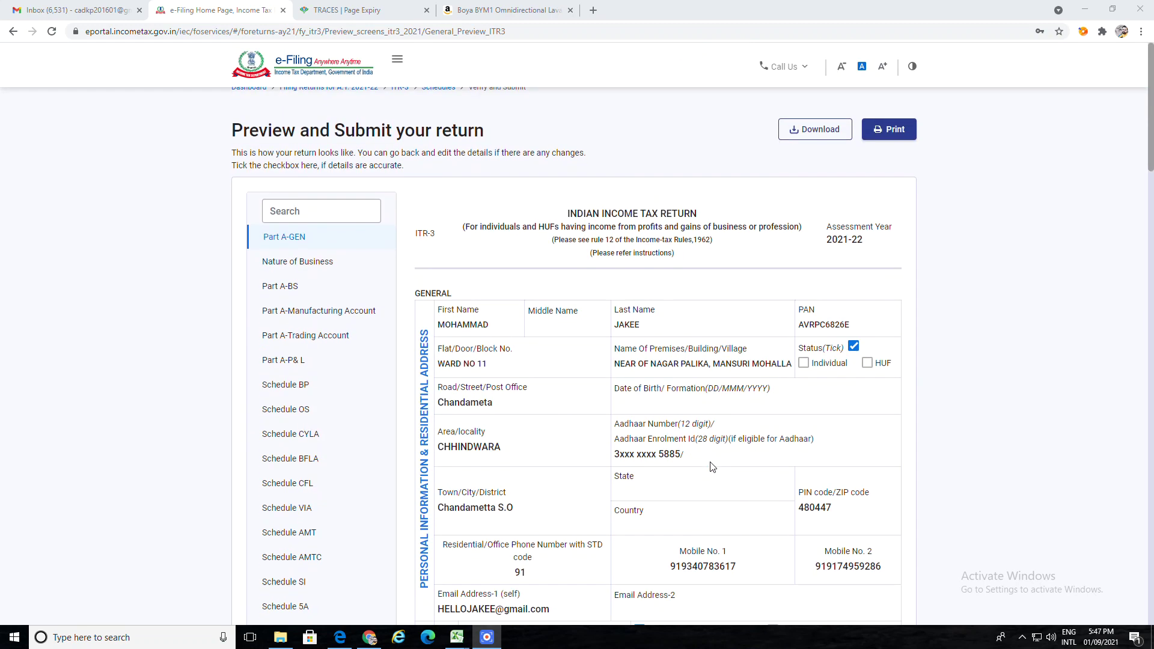
scroll(712, 467, down, 8)
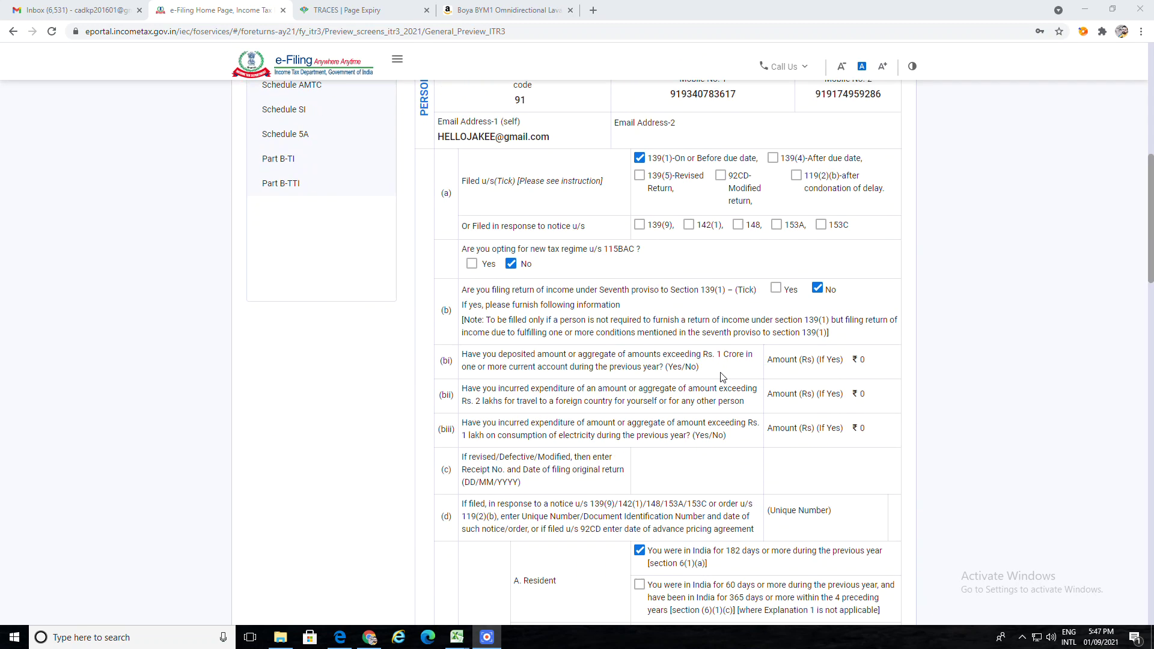
scroll(723, 377, up, 8)
scroll(758, 433, down, 5)
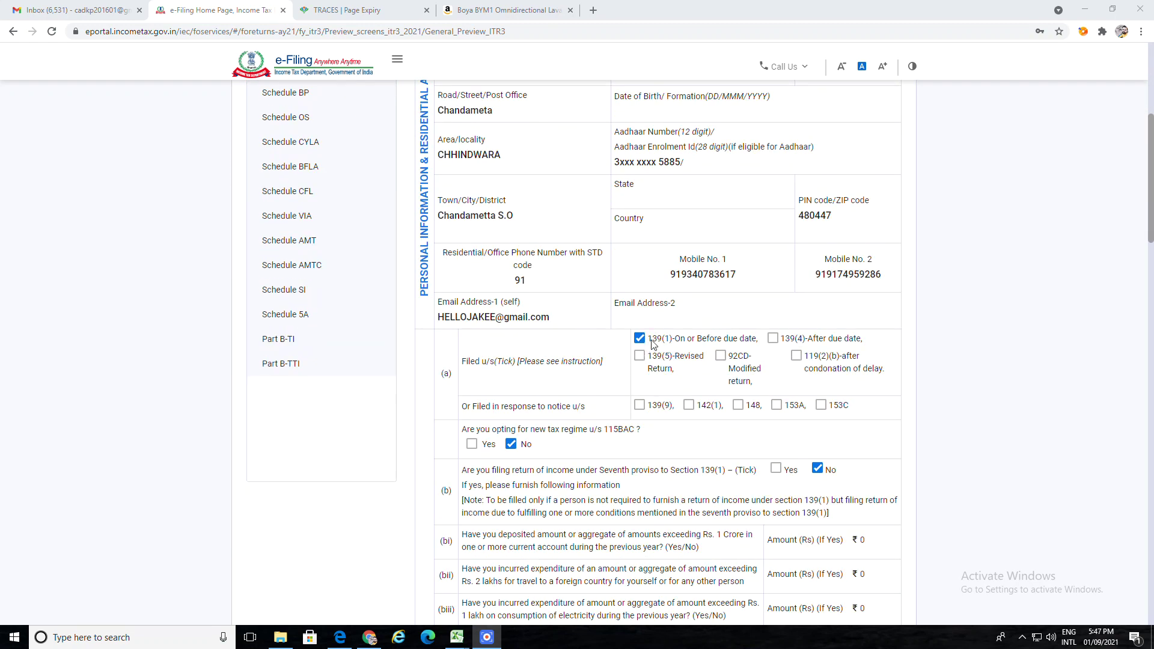
scroll(606, 333, down, 2)
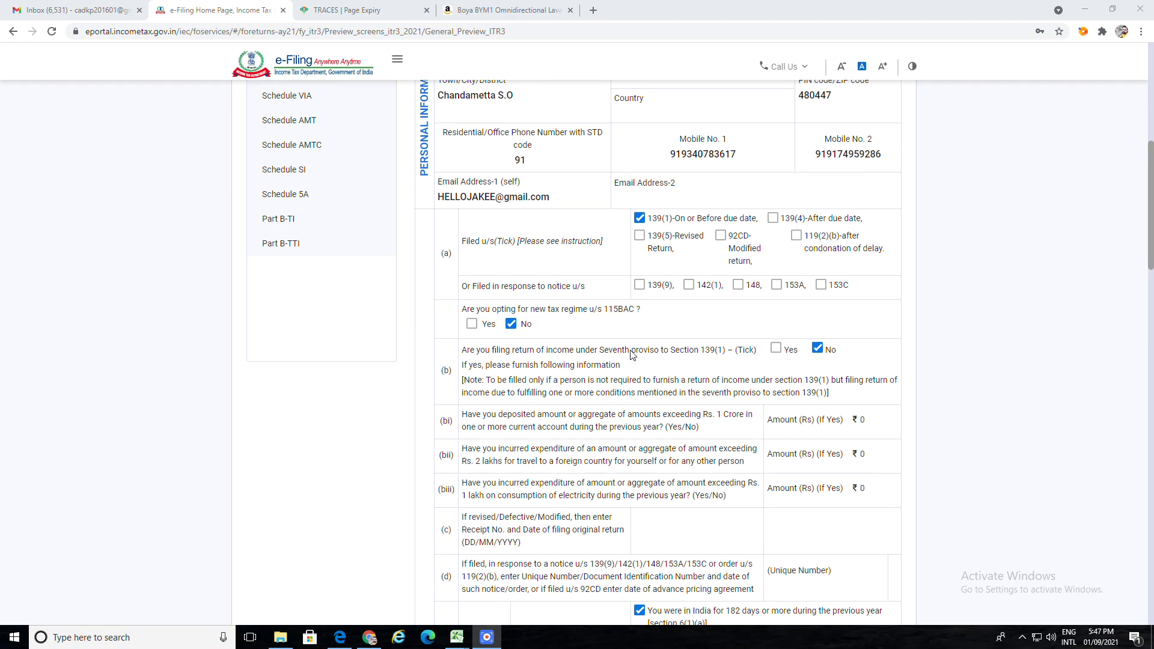
scroll(534, 333, down, 20)
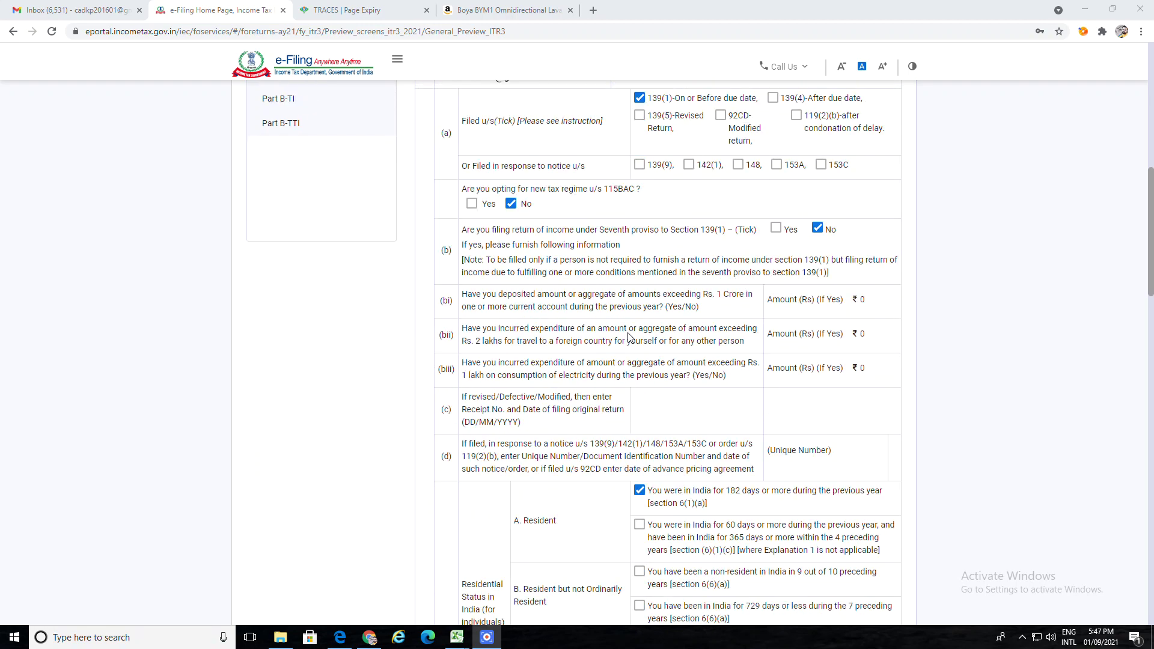
scroll(630, 337, down, 9)
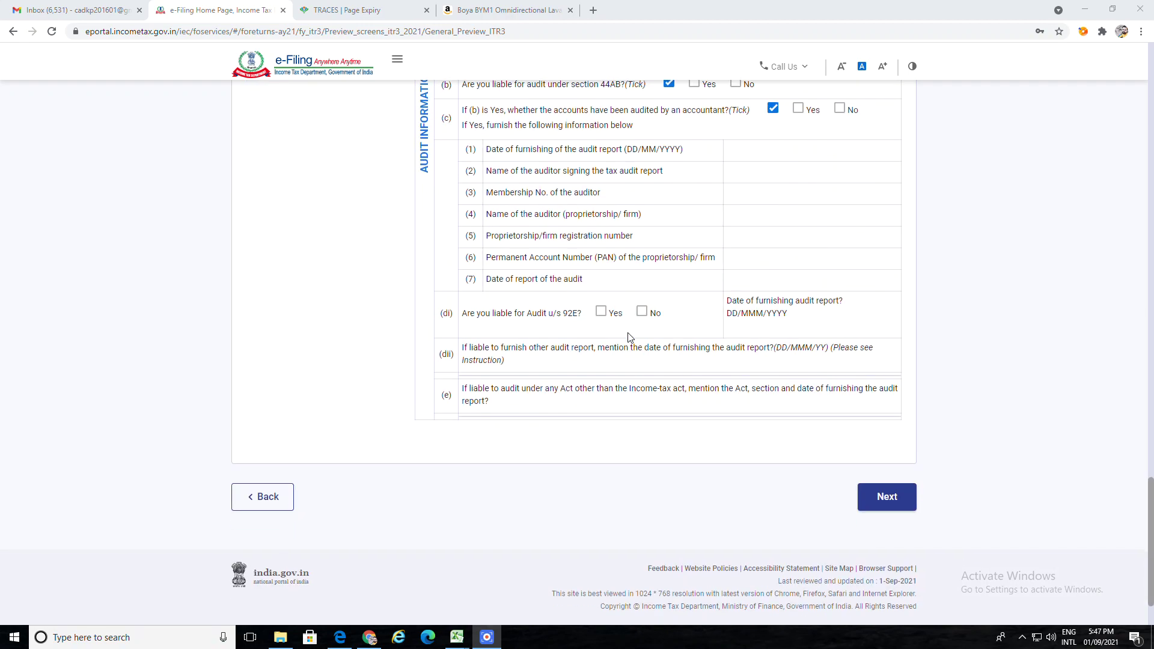
click(883, 498)
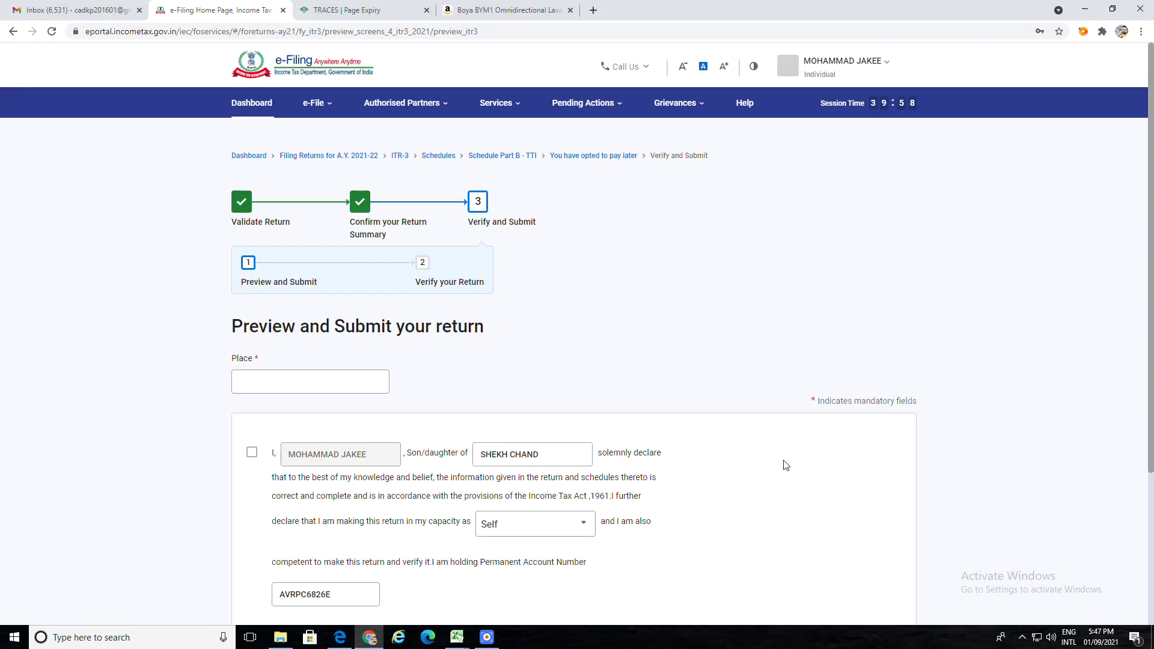
Enter the taxpayer's city as the place of signing in the return declaration
scroll(574, 456, down, 2)
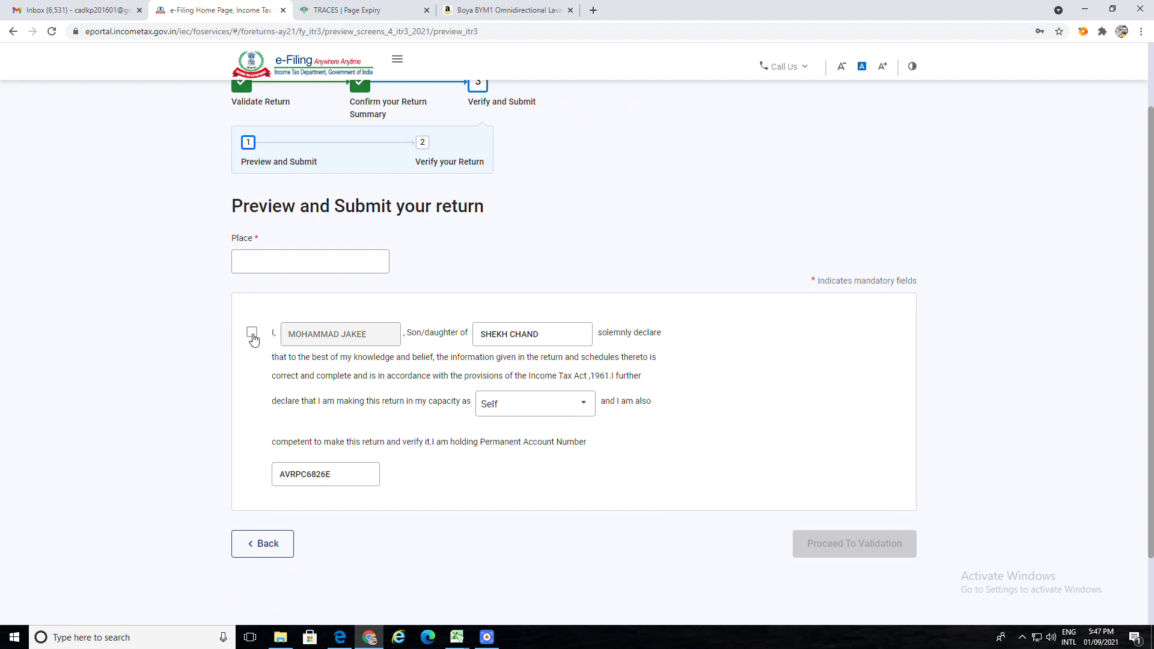
click(310, 265)
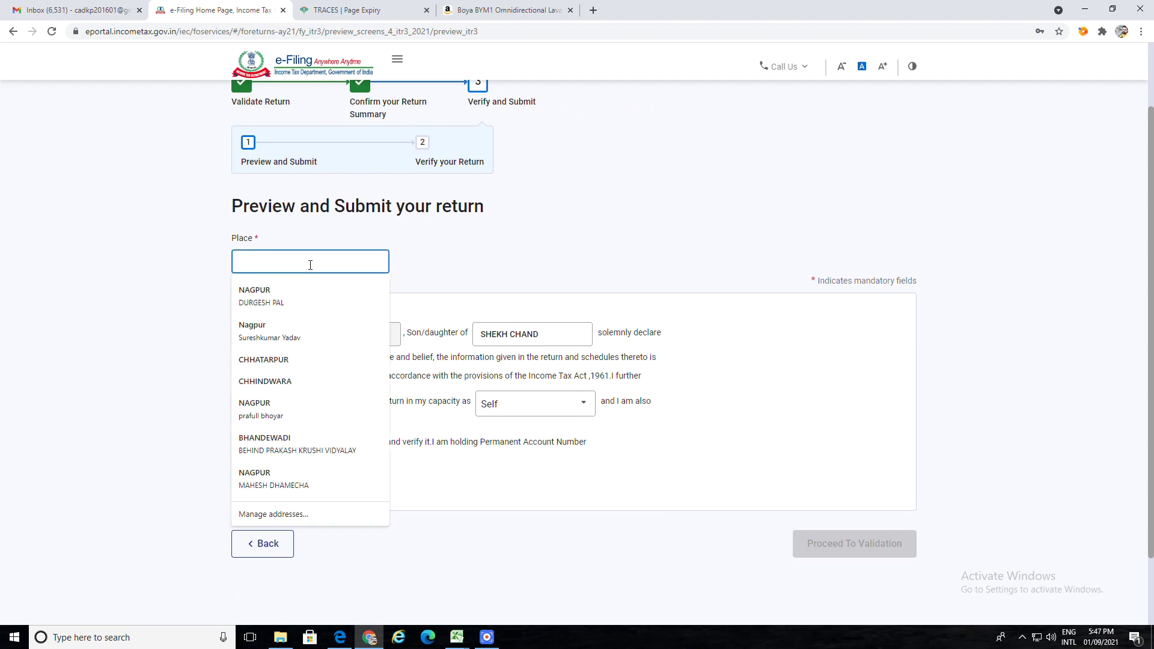
text(CHHINDWARA)
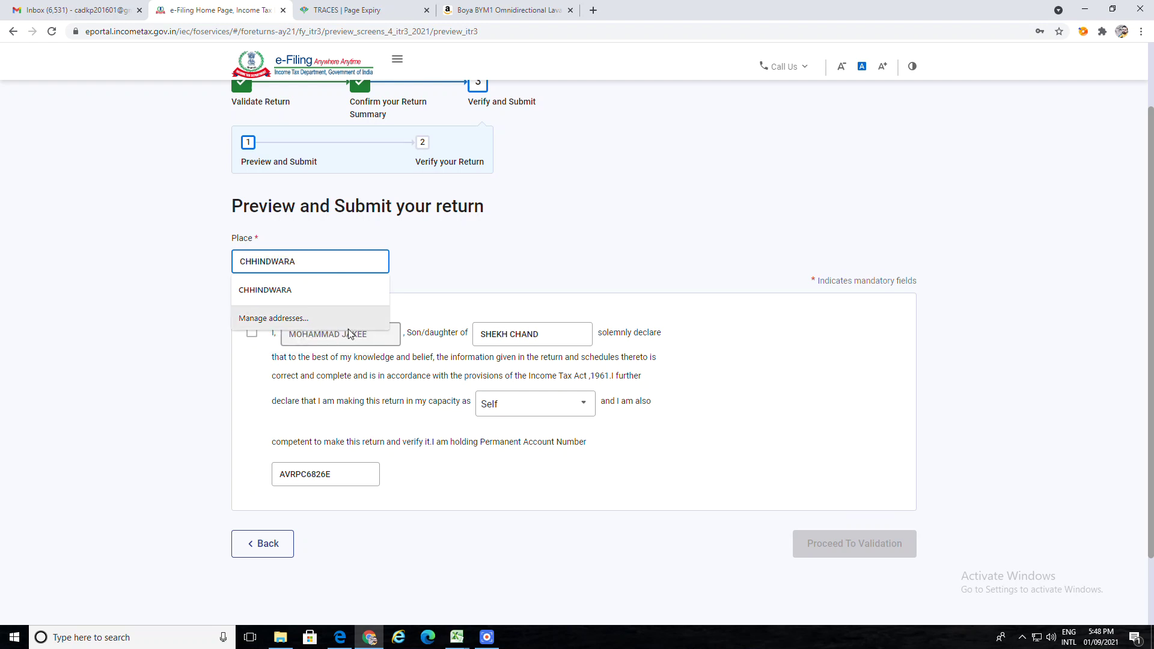
click(740, 633)
scroll(739, 633, down, 1)
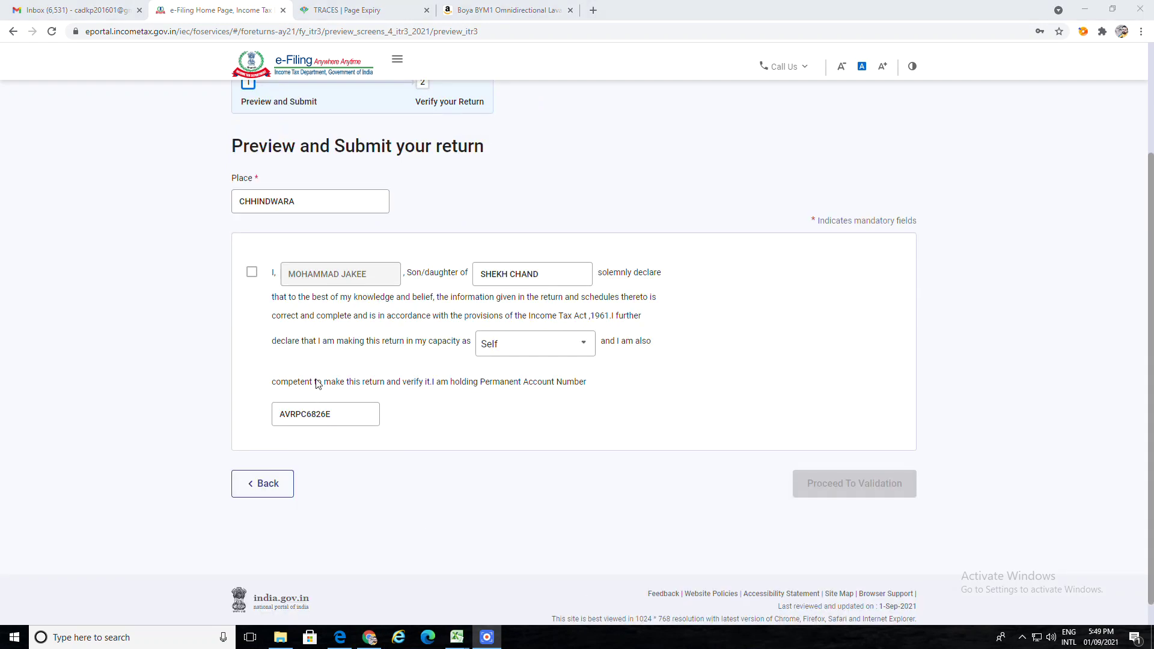
scroll(318, 373, up, 2)
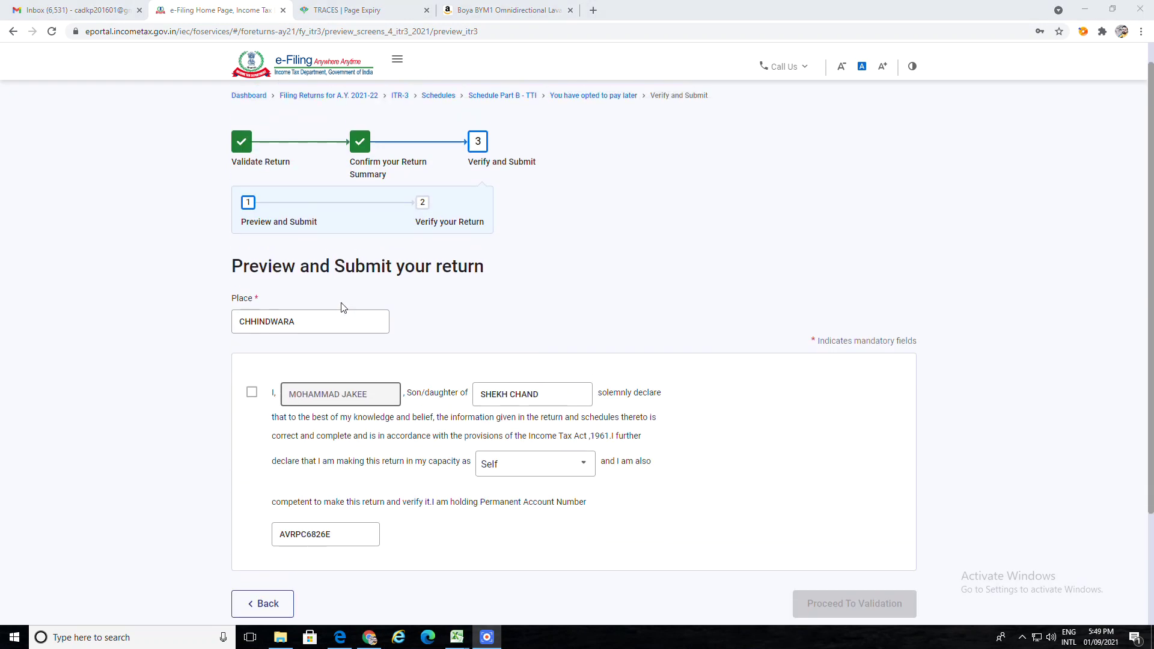
click(315, 331)
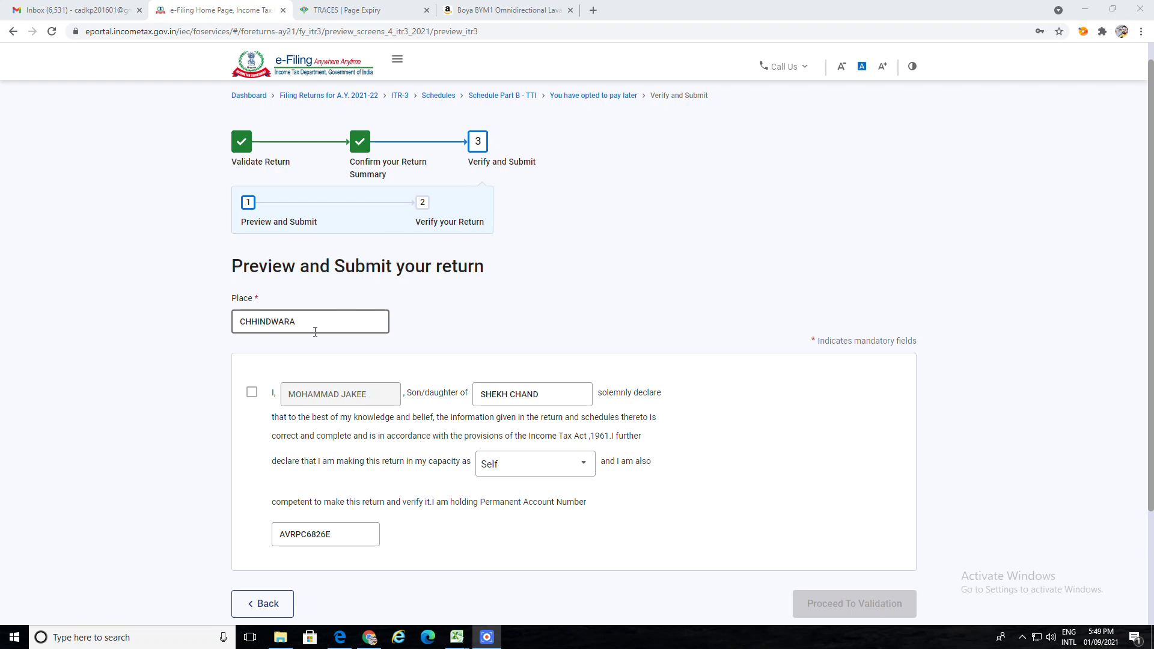
Accept the declaration made in the capacity of Self and proceed to validation of the return
click(252, 398)
scroll(453, 419, down, 2)
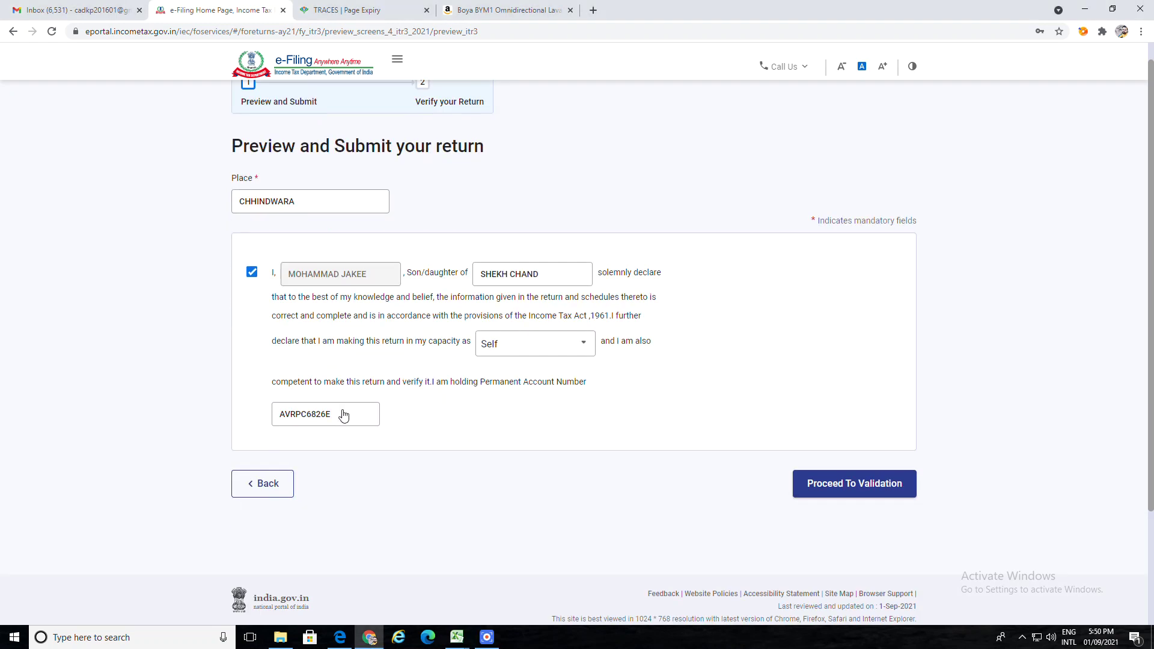
click(252, 274)
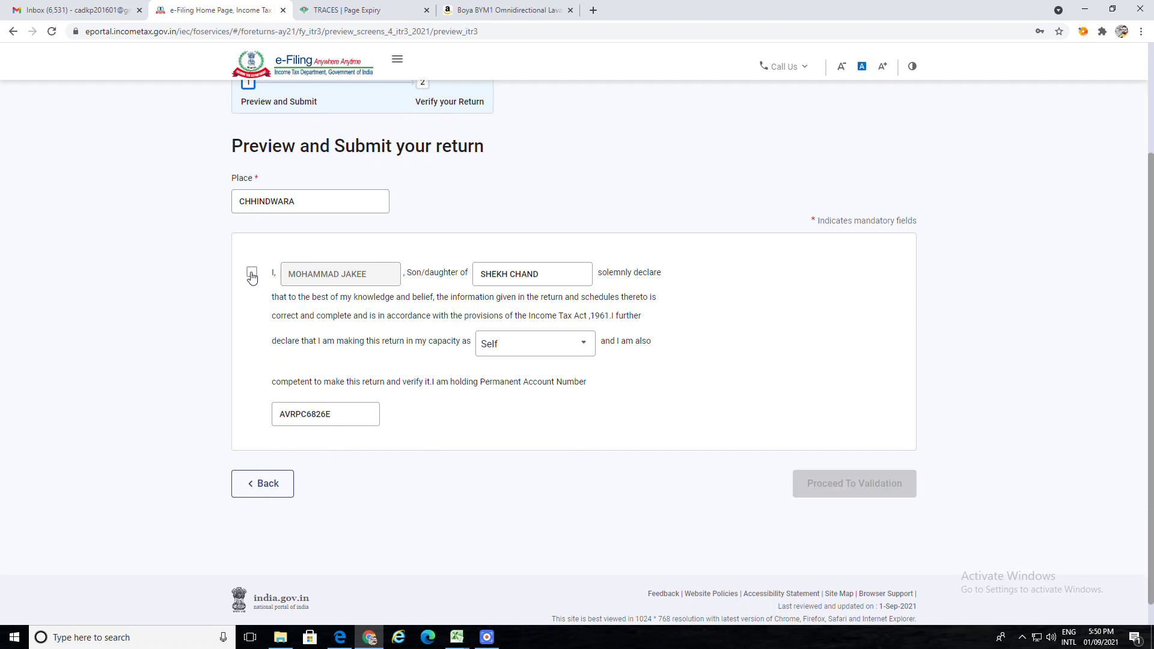
click(252, 274)
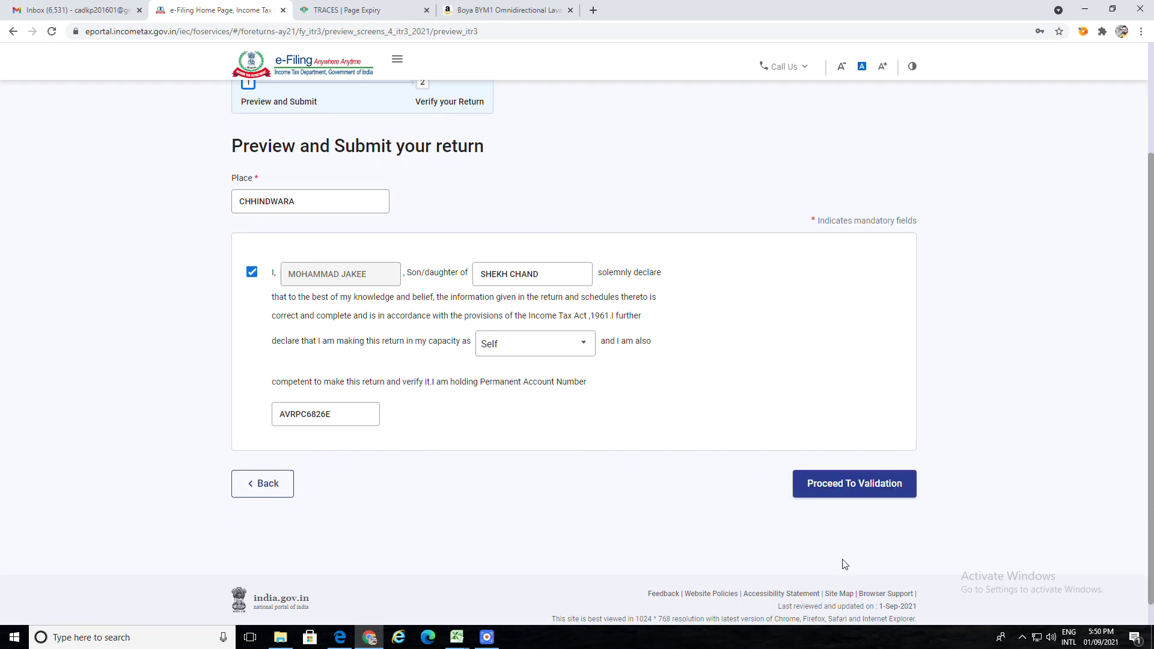
click(849, 489)
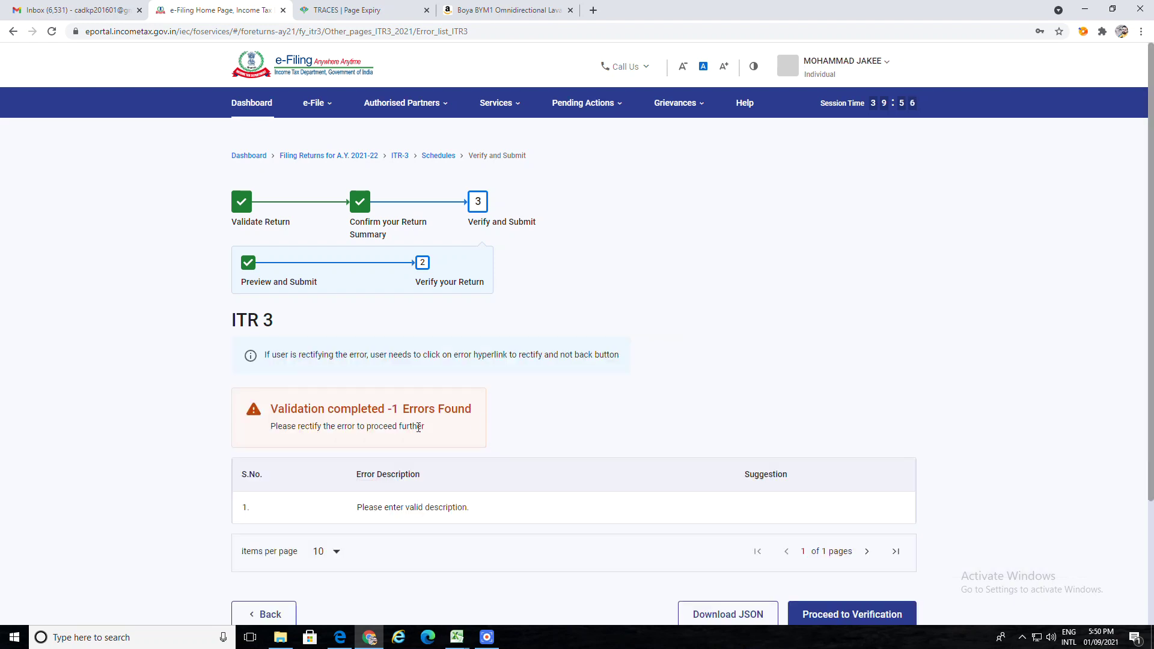
Open the invalid description error and change the 44AD business description to "SHARE TRADING AND FUT AND OPTION TRADING", then add the entry
click(422, 508)
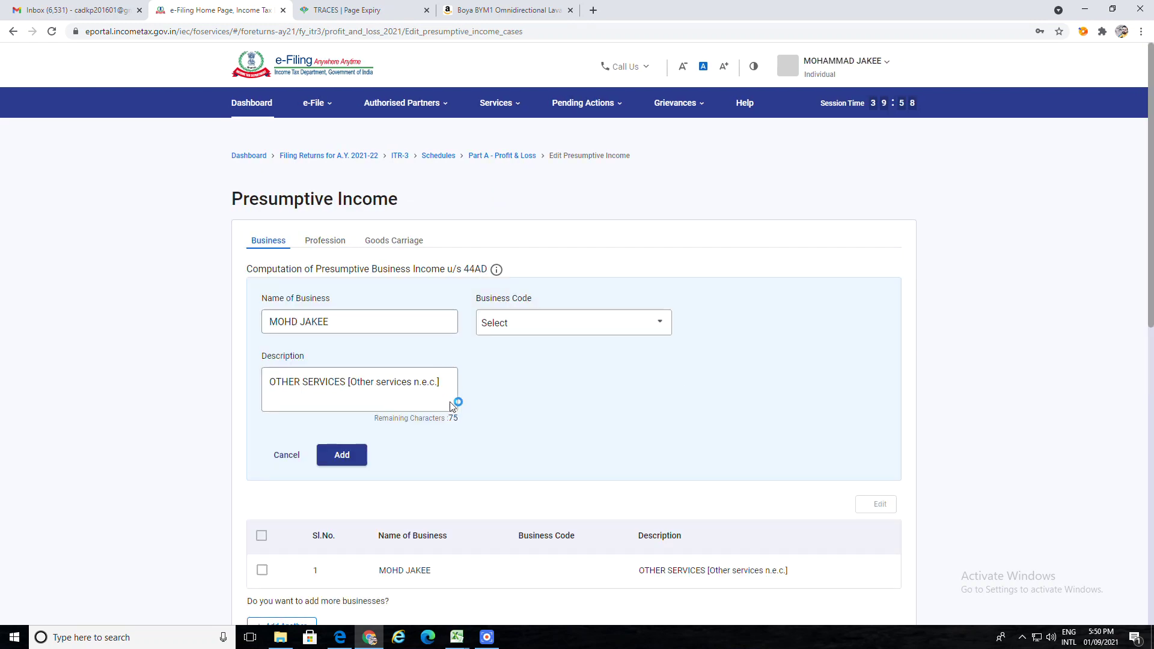
scroll(574, 463, down, 2)
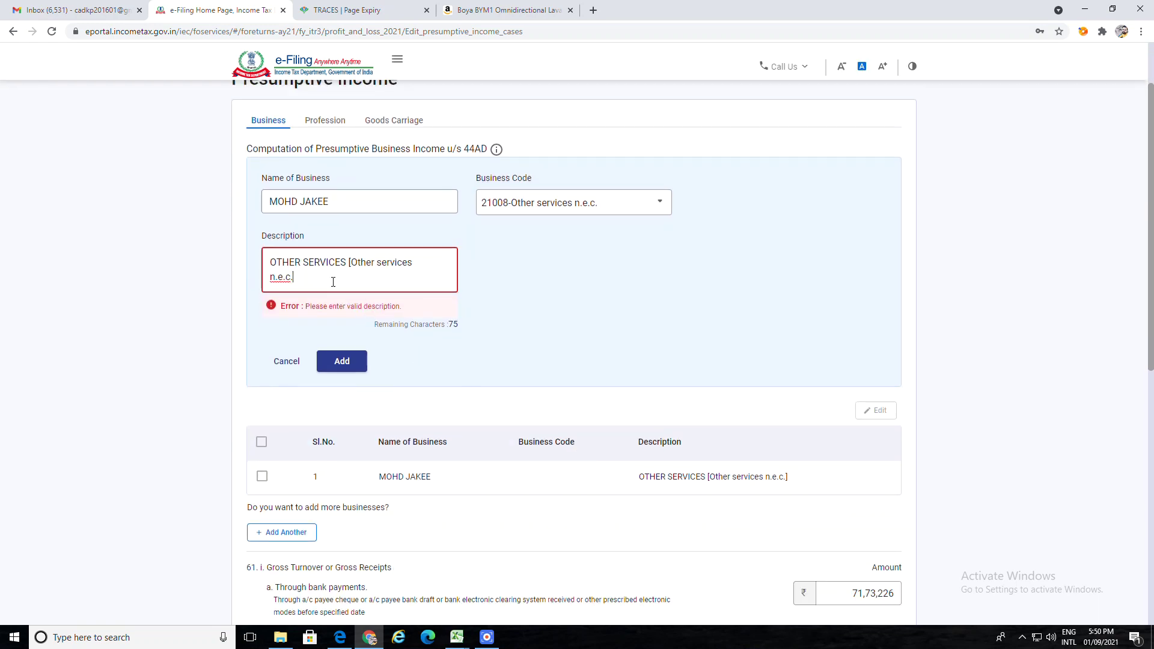
key(ctrl+BackSpace)
key(ctrl+BackSpace)
key(ctrl+BackSpace)
key(ctrl+BackSpace)
key(ctrl+BackSpace)
key(ctrl+BackSpace)
text(SHARE )
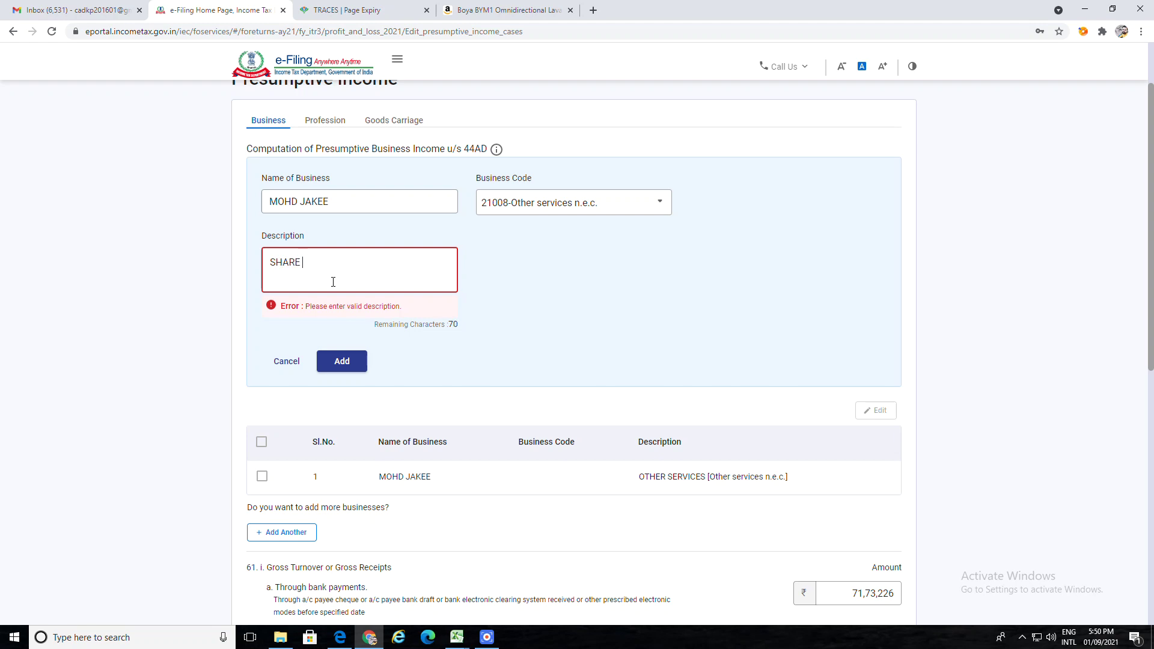
text(TRADING AND)
key(BackSpace)
key(BackSpace)
text(T AND OPTION T)
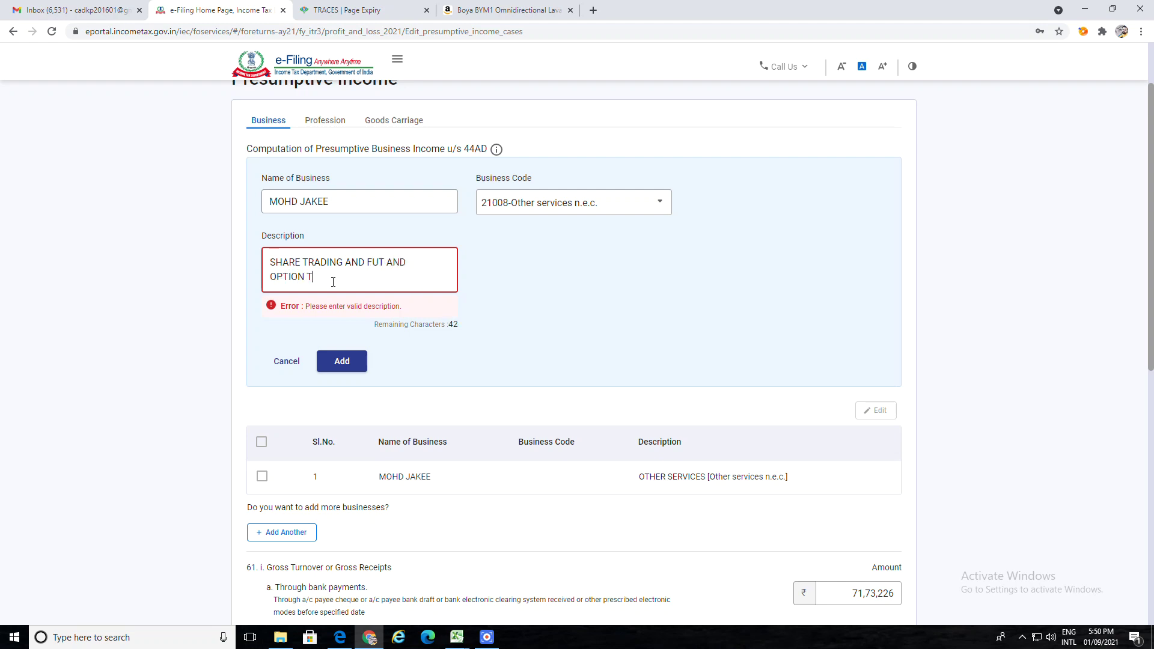
text(RADING)
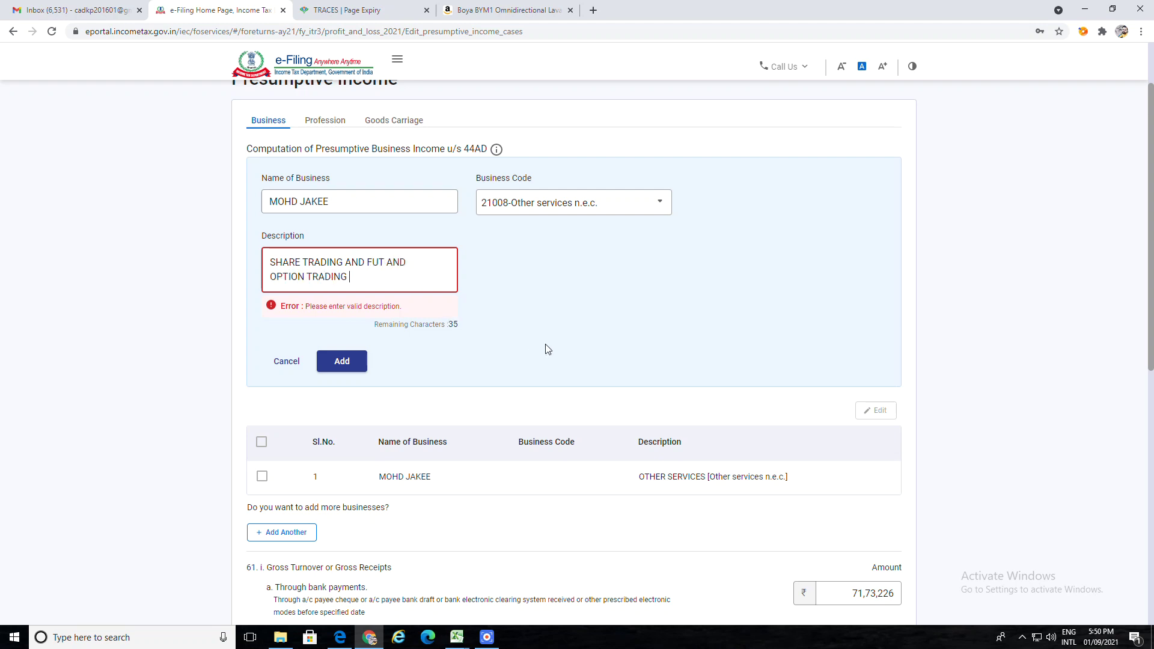
click(340, 363)
Save the presumptive income details and confirm the Part A - P & L schedule
scroll(825, 510, down, 6)
scroll(824, 510, down, 2)
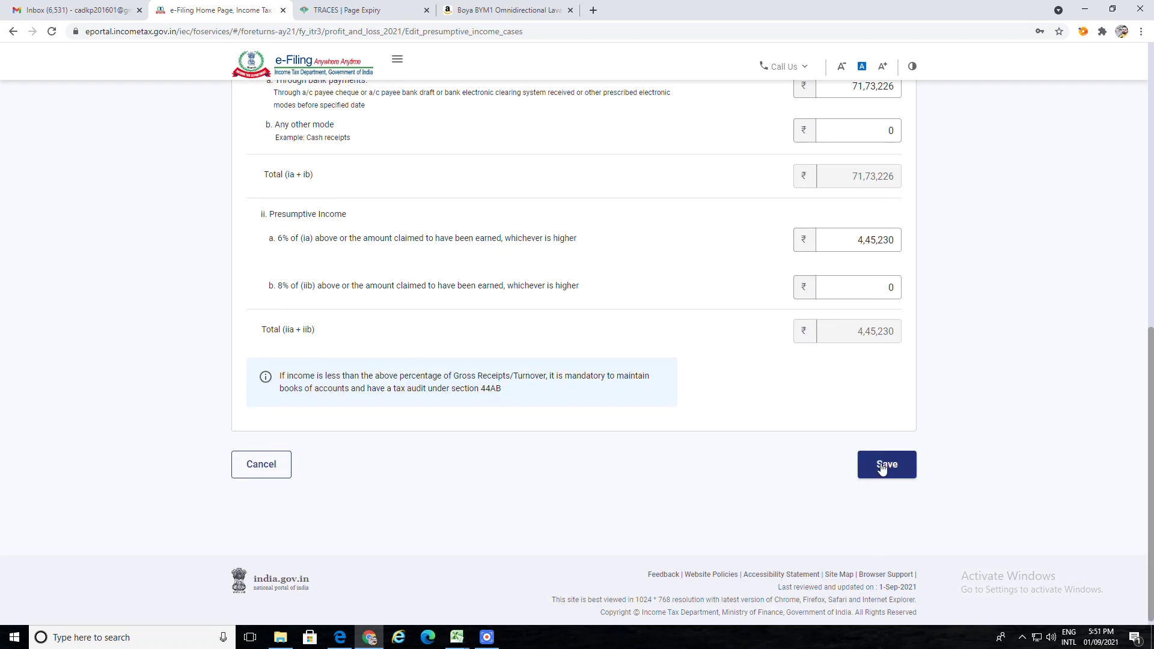
click(887, 466)
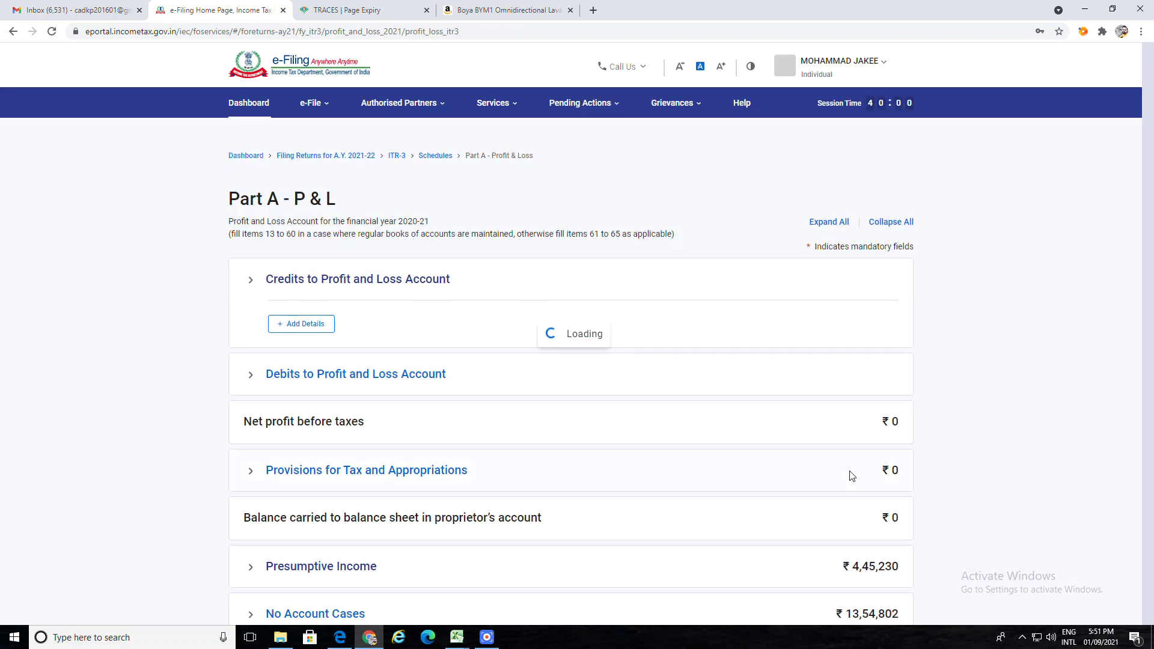
scroll(721, 487, down, 3)
click(888, 475)
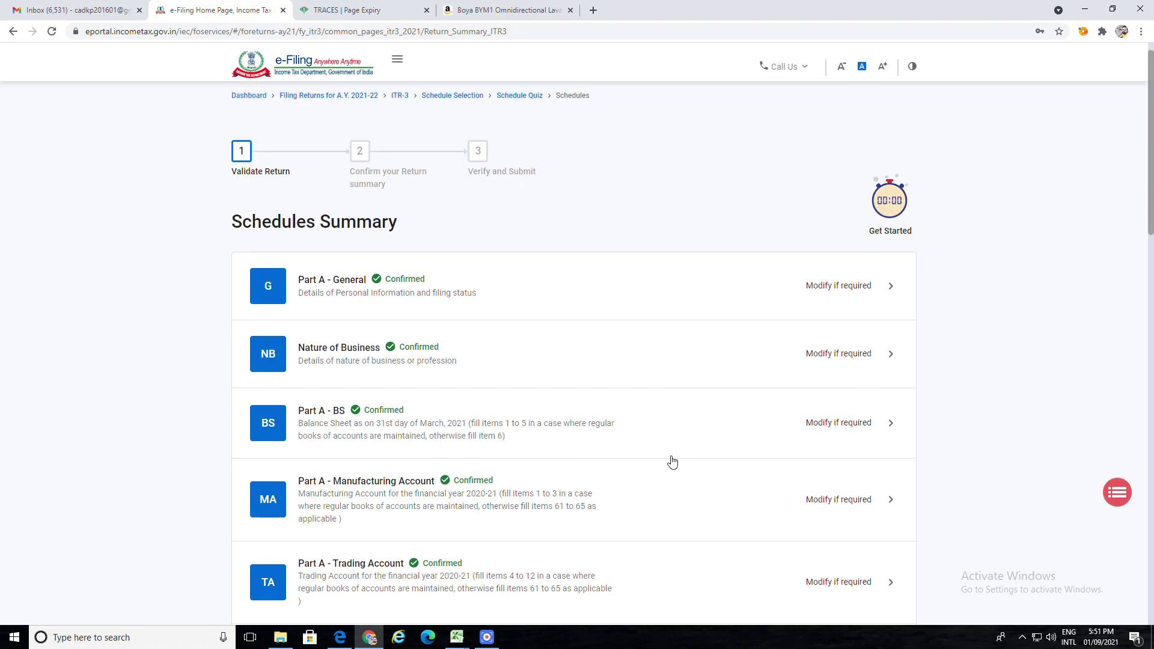
Open the unconfirmed Part B - TTI schedule, keep No for foreign assets and income, and preview the return again
scroll(673, 462, down, 4)
scroll(673, 463, down, 15)
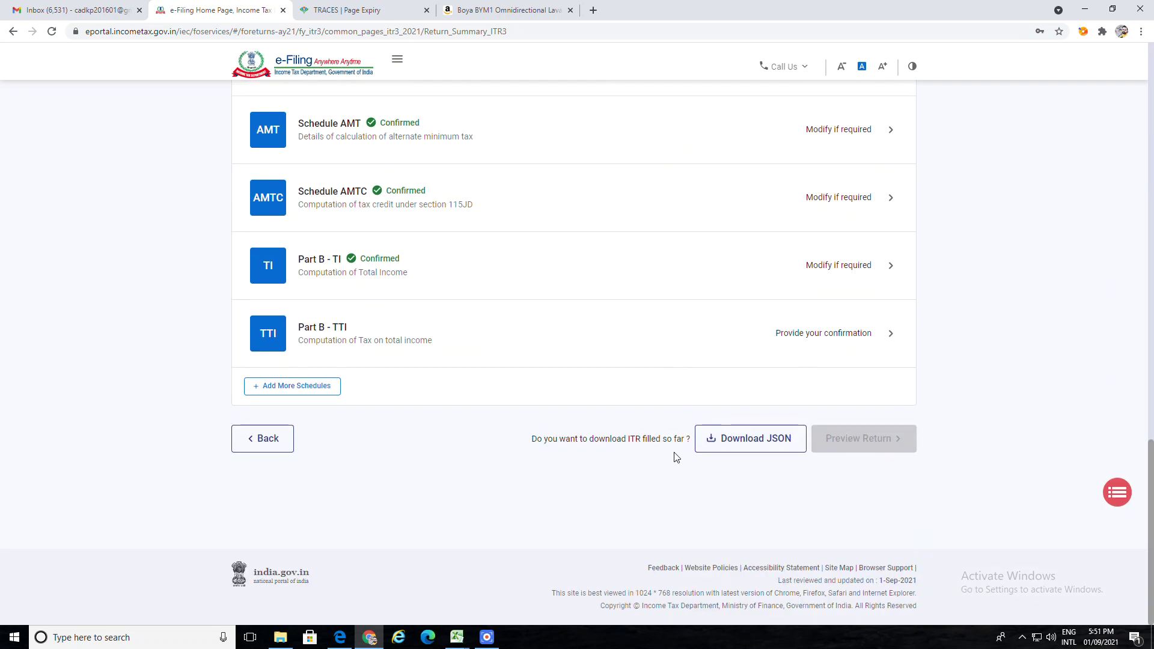
click(415, 344)
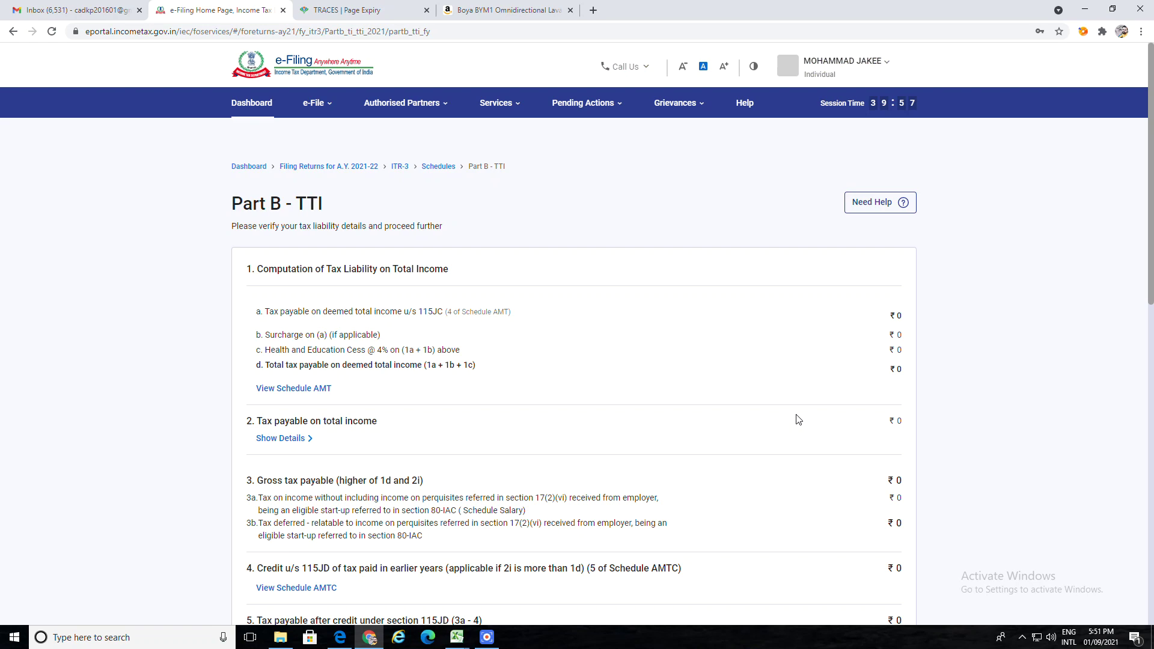
scroll(798, 419, down, 10)
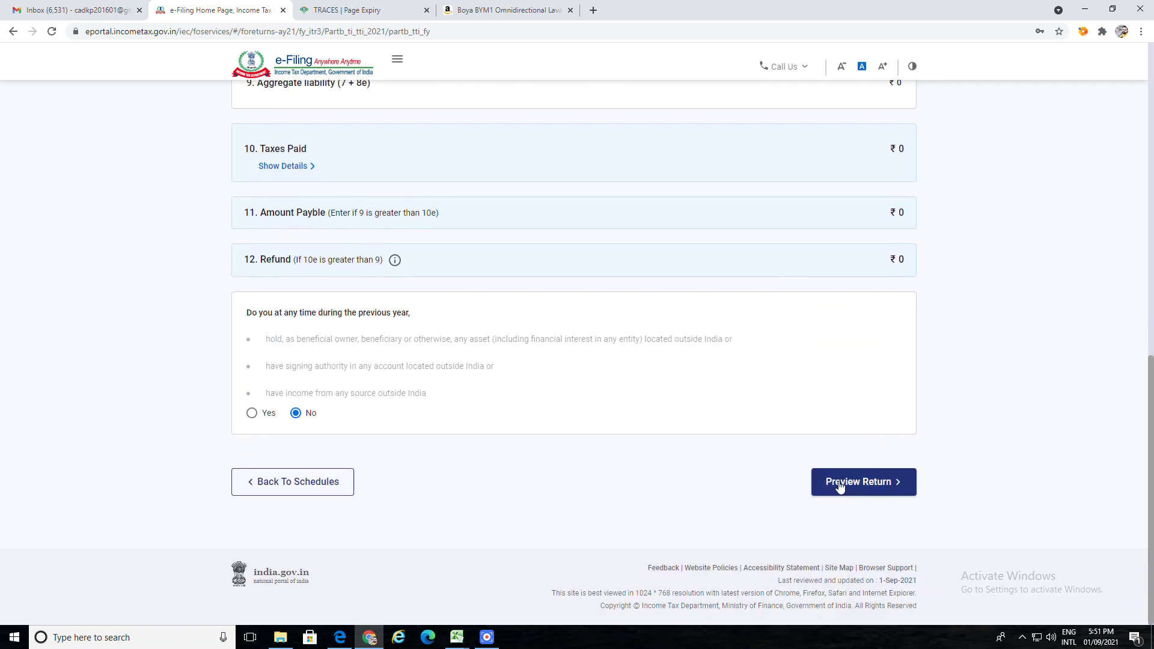
click(841, 482)
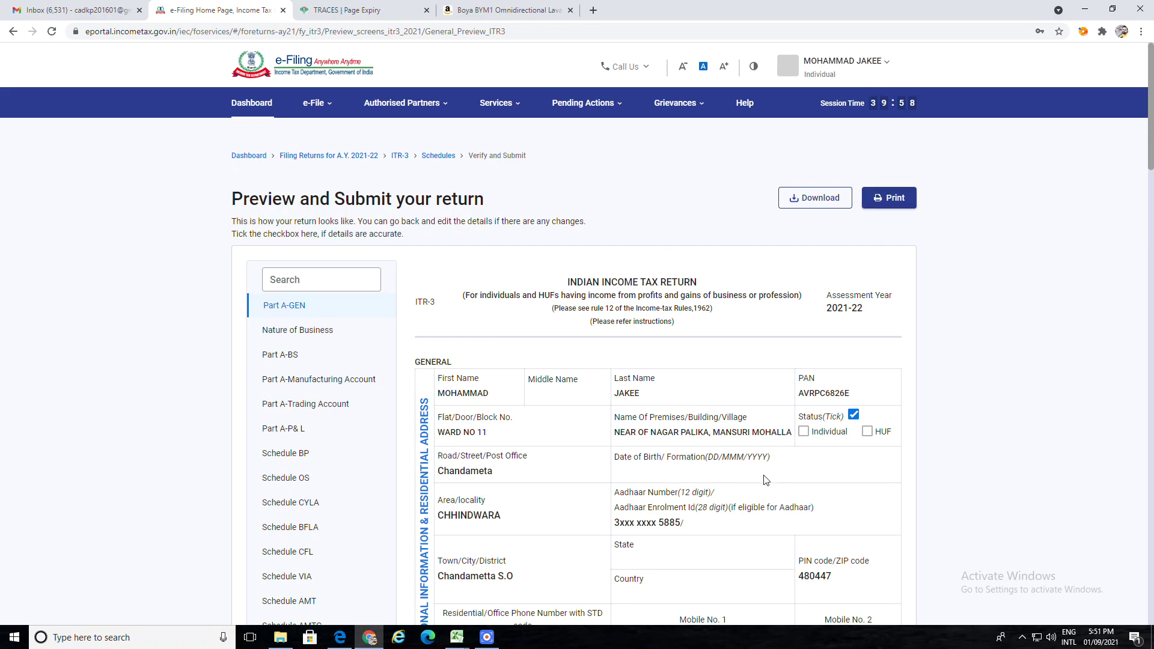
Go through the return preview to the completed declaration and validate the corrected return again
scroll(765, 493, down, 20)
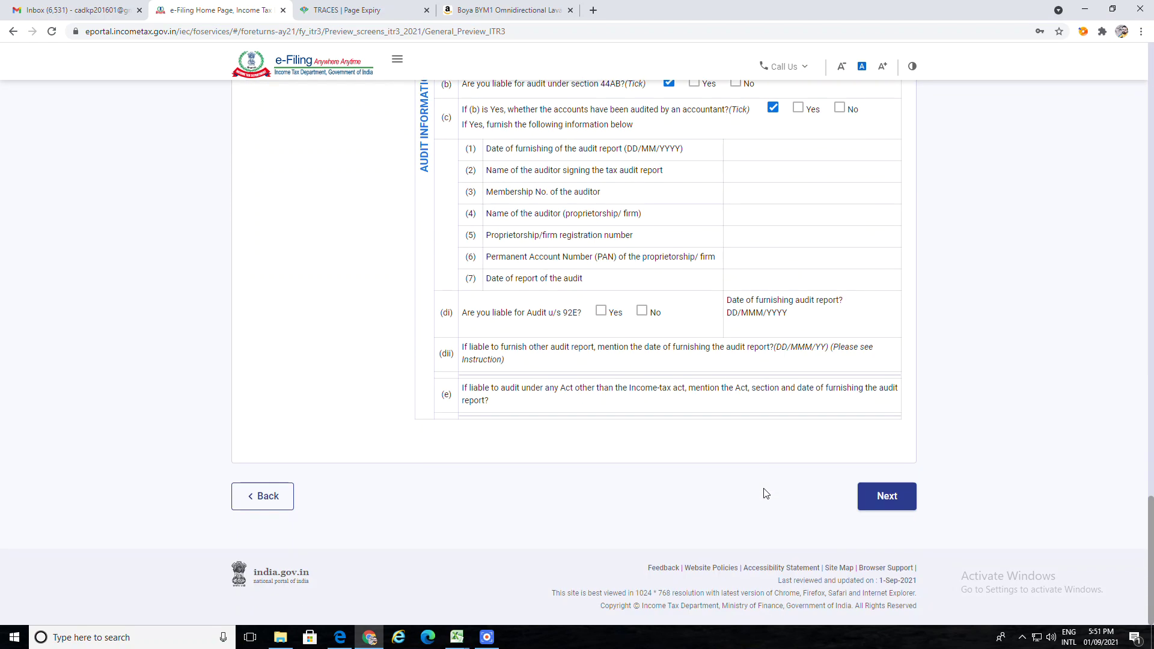
click(886, 497)
scroll(676, 412, down, 3)
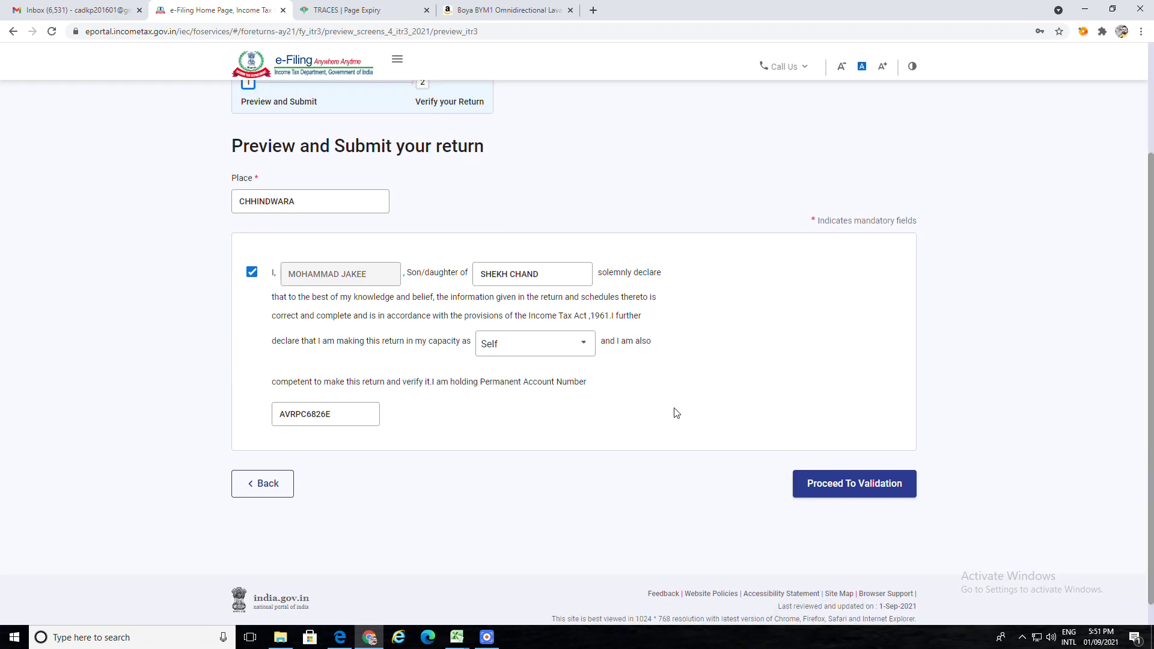
click(856, 488)
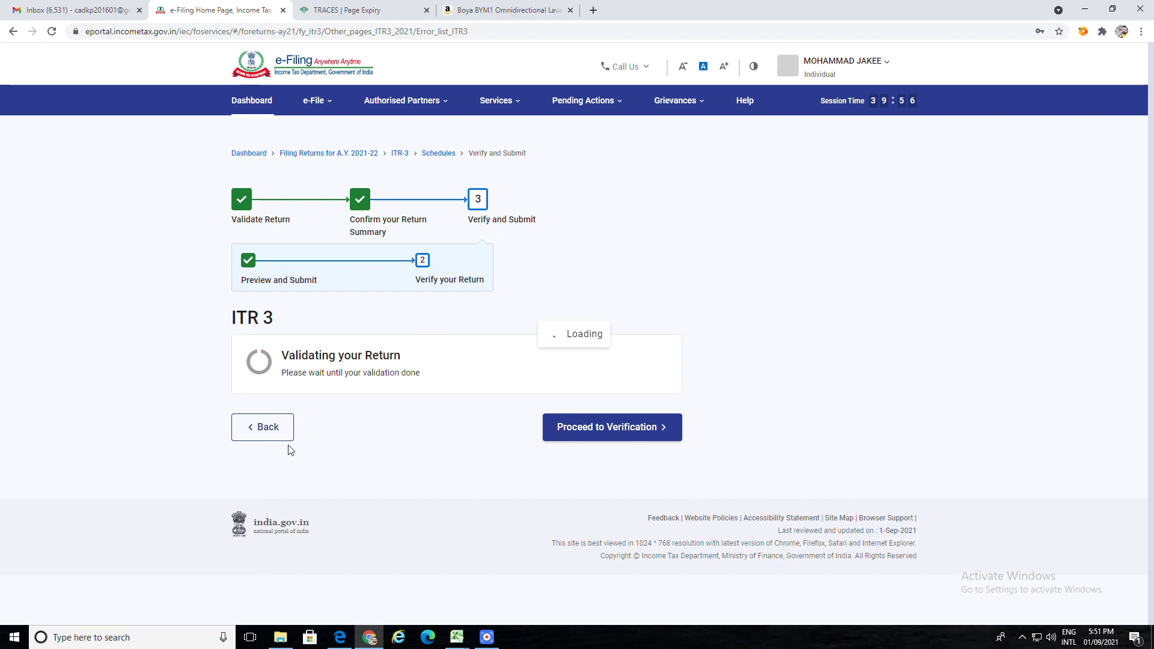
Proceed to verification of the validated return and choose e-Verify Later as the verification method
scroll(549, 515, down, 3)
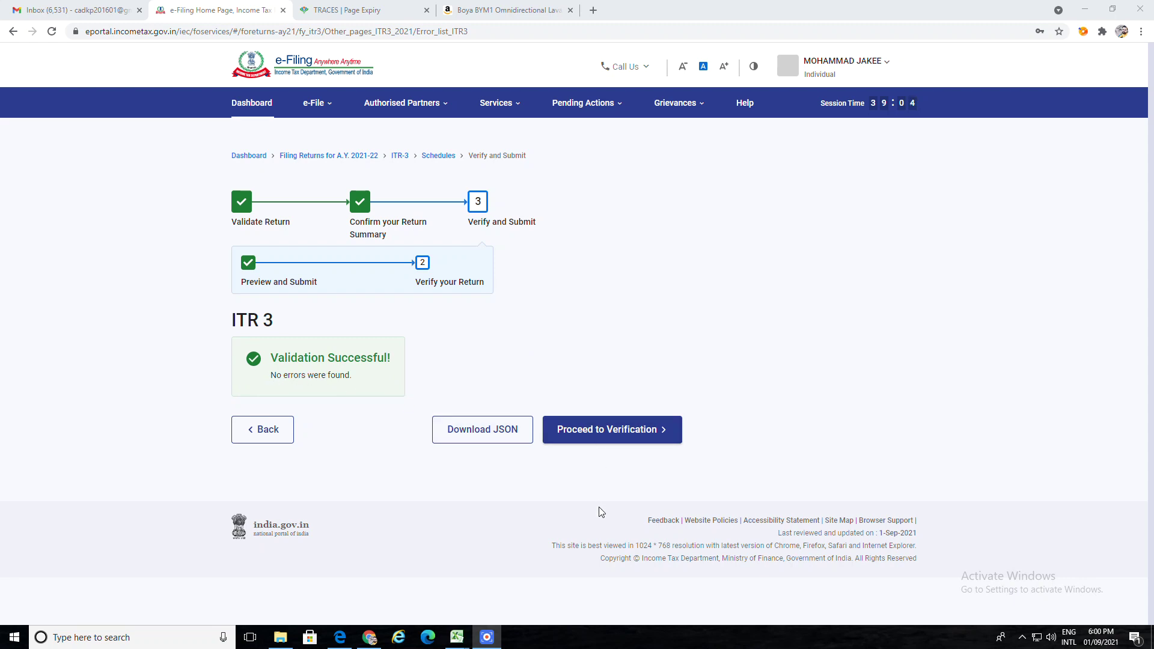
click(607, 439)
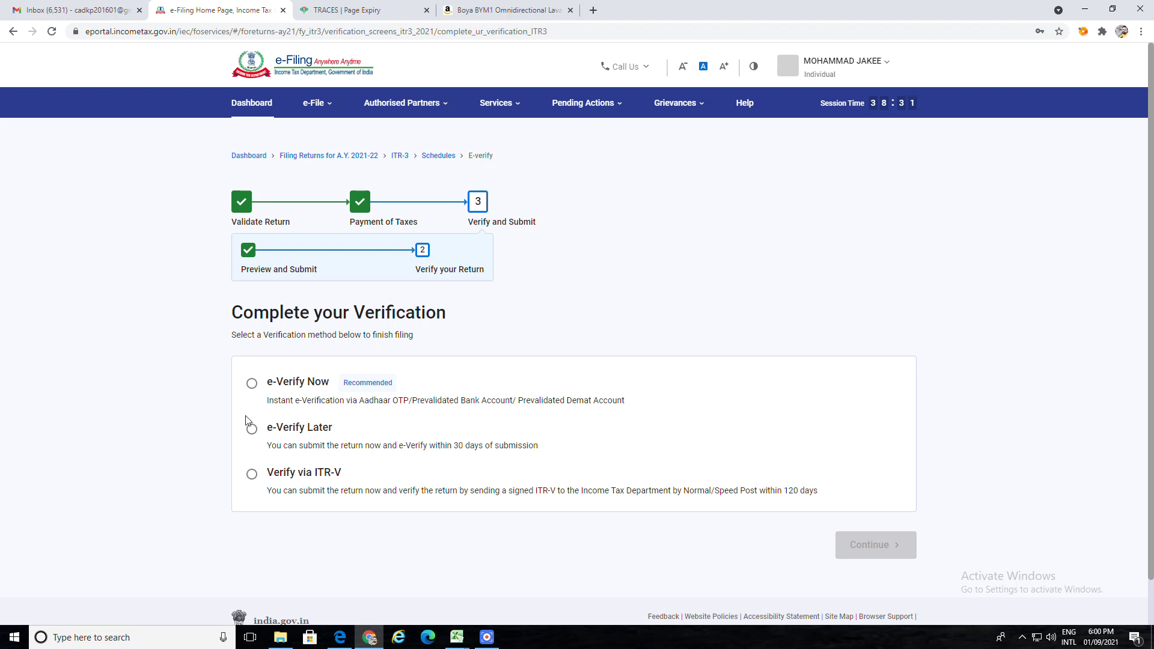
click(252, 438)
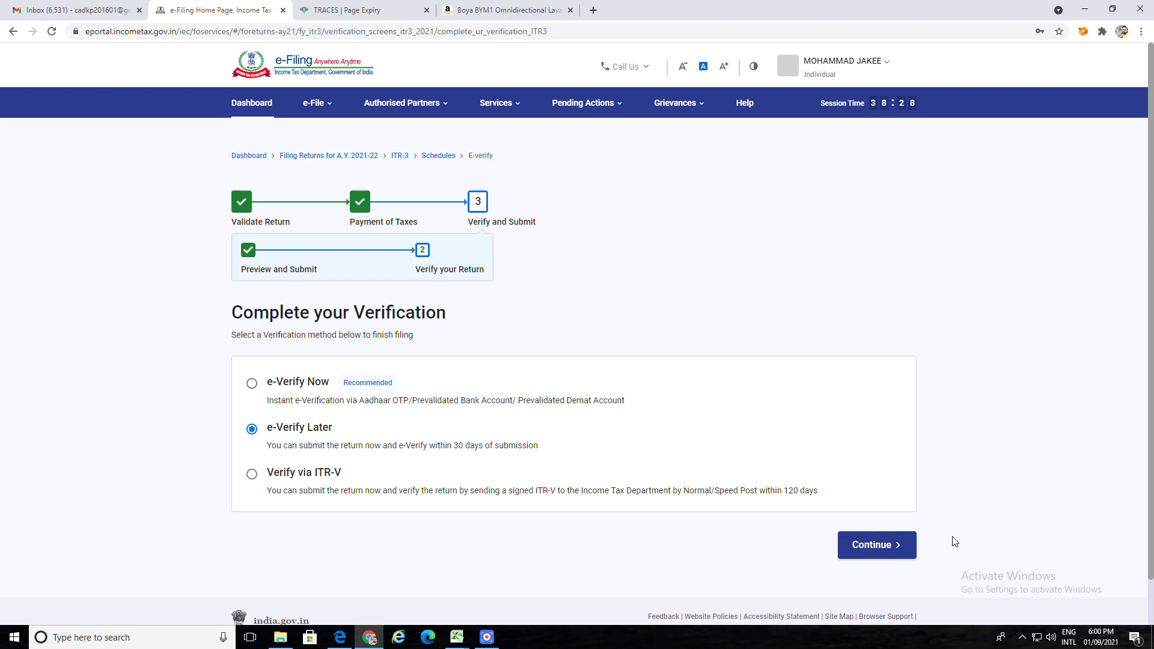
Submit the ITR-3 return with the e-Verify Later option and confirm the submission
click(882, 547)
click(695, 385)
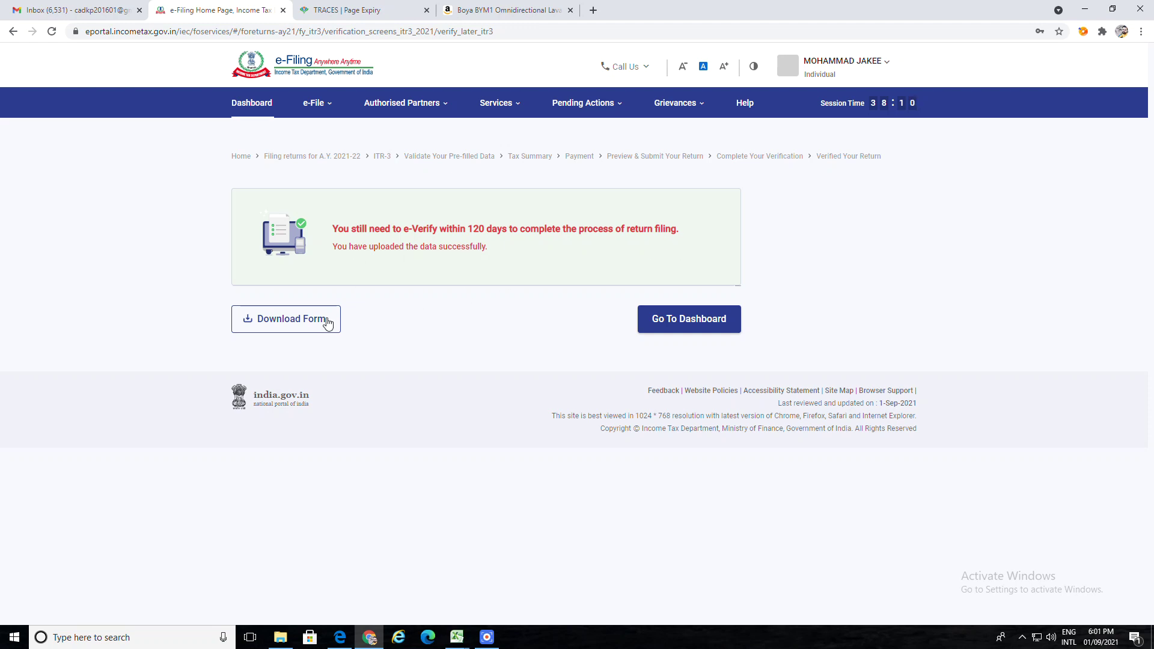
Download the ITR-V verification form for the submitted return and review its declaration, submission details and instructions in Adobe Acrobat Reader
click(291, 322)
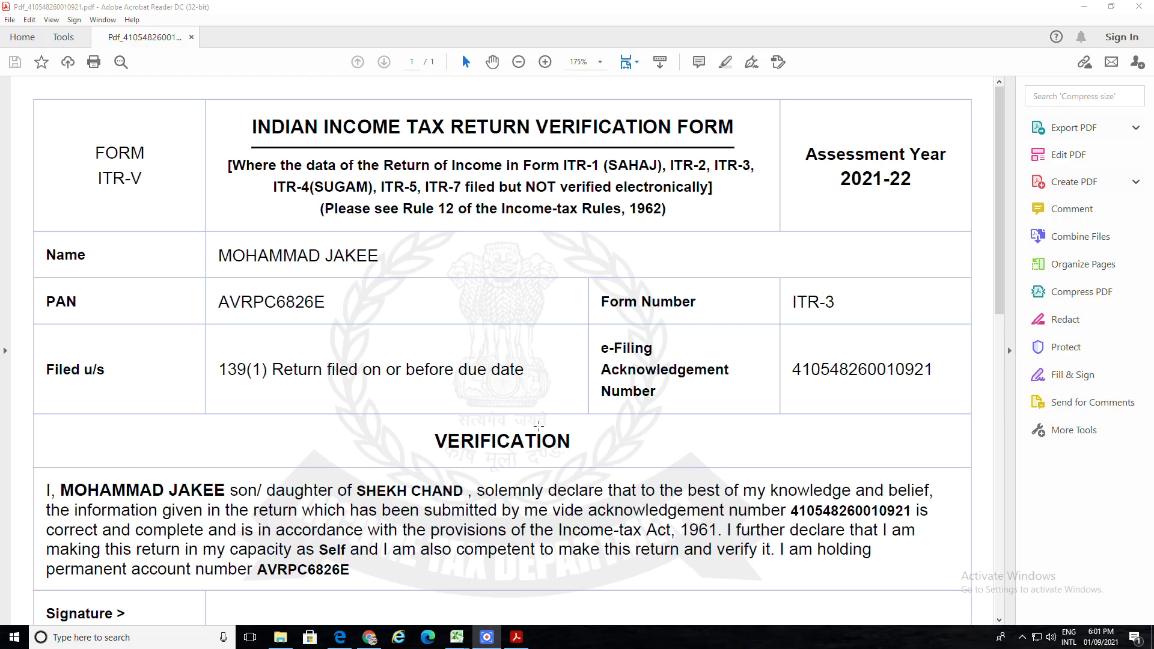
scroll(538, 426, down, 3)
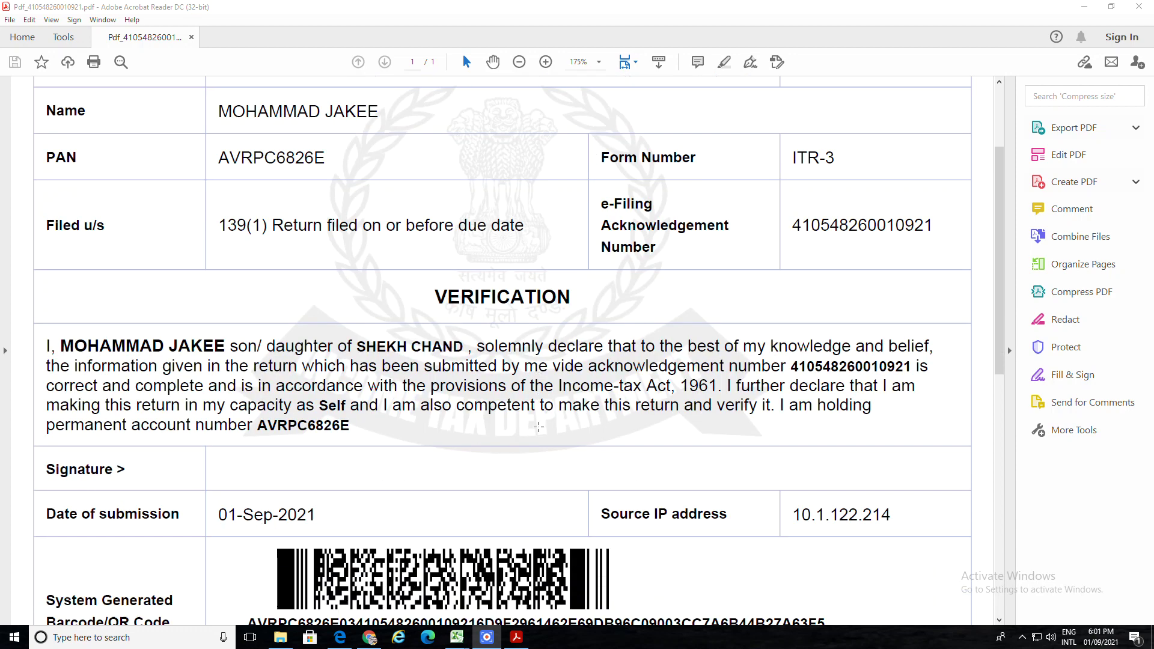
scroll(538, 426, down, 7)
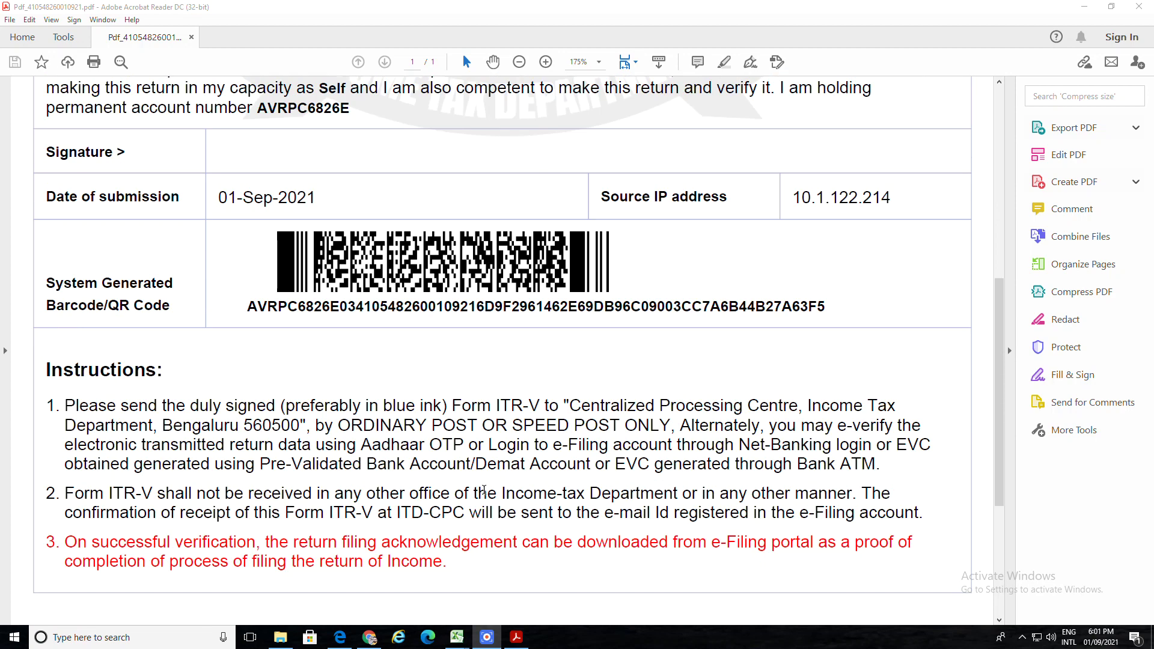
scroll(484, 490, down, 4)
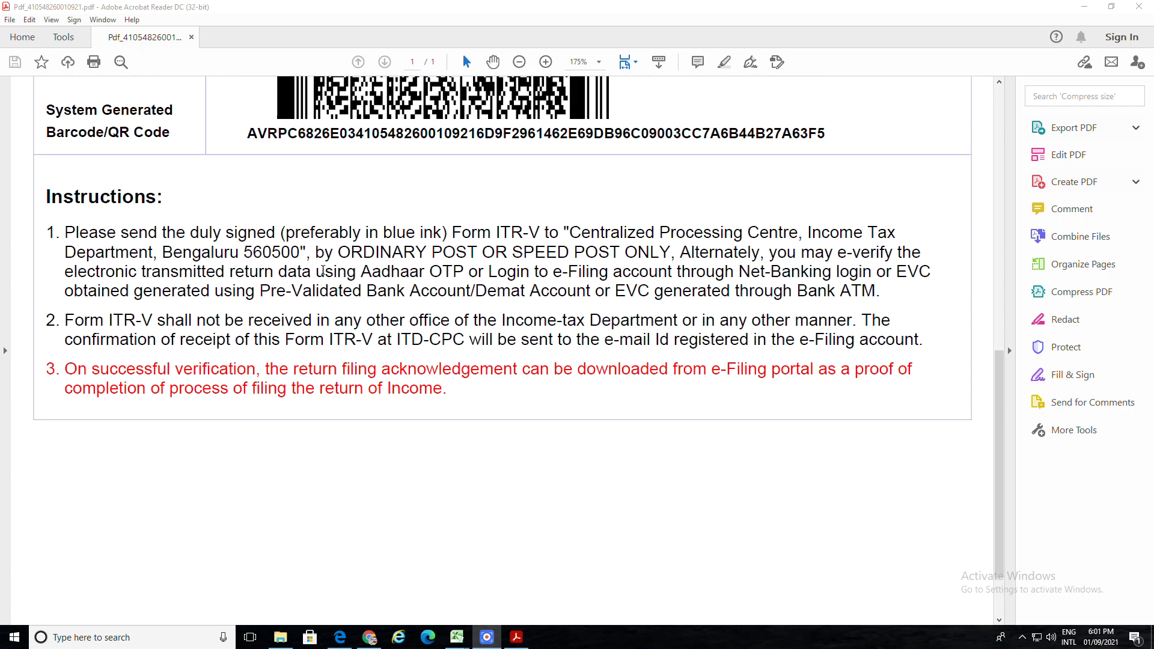
scroll(484, 440, up, 15)
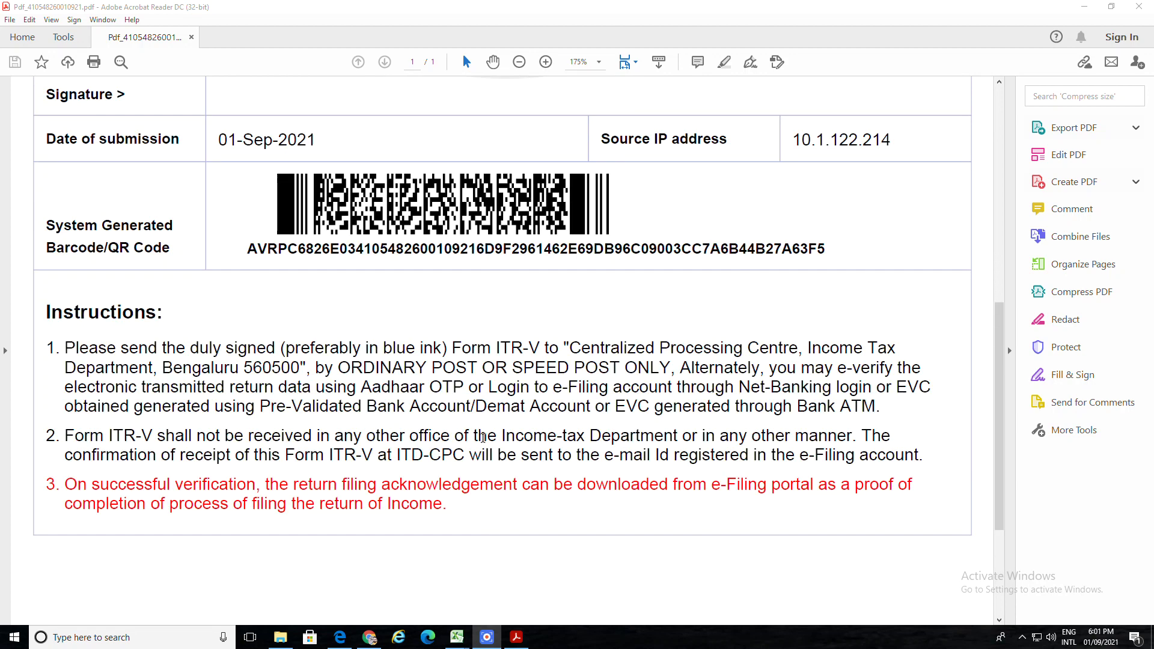